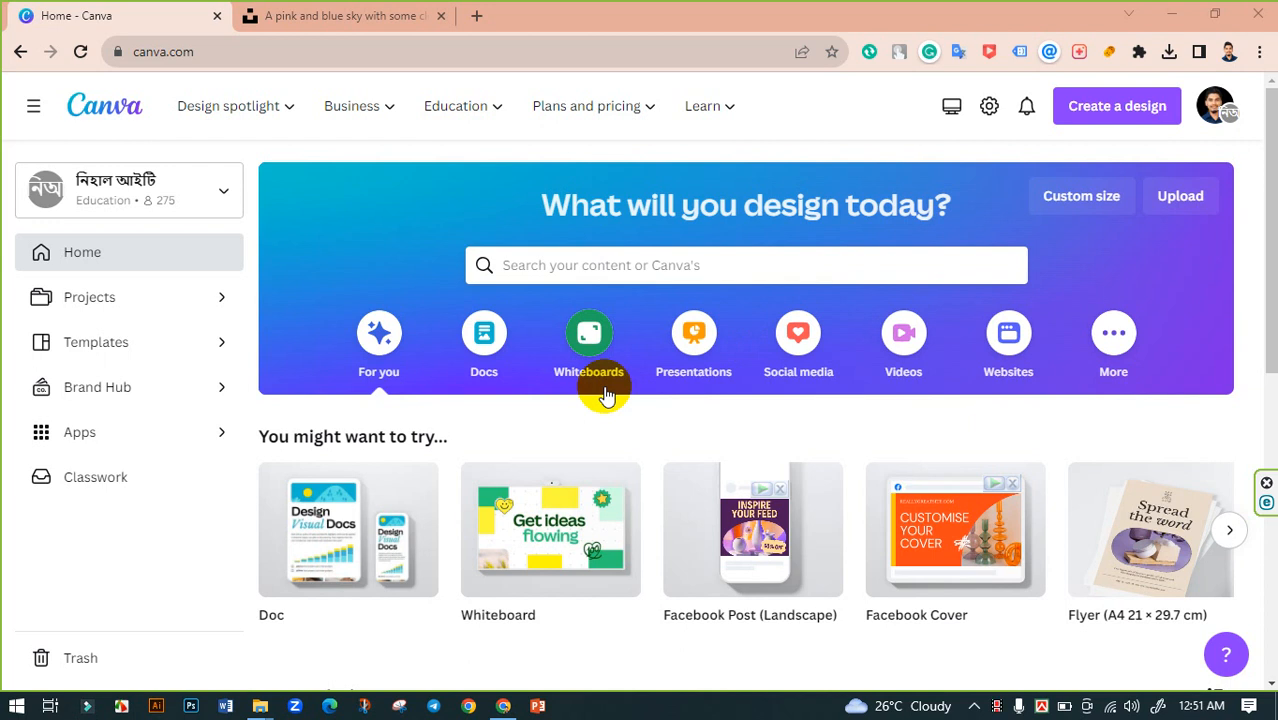
# Switch to the Personal account and search the templates for "Fashion Post".
pyautogui.click(222, 193)
pyautogui.click(95, 300)
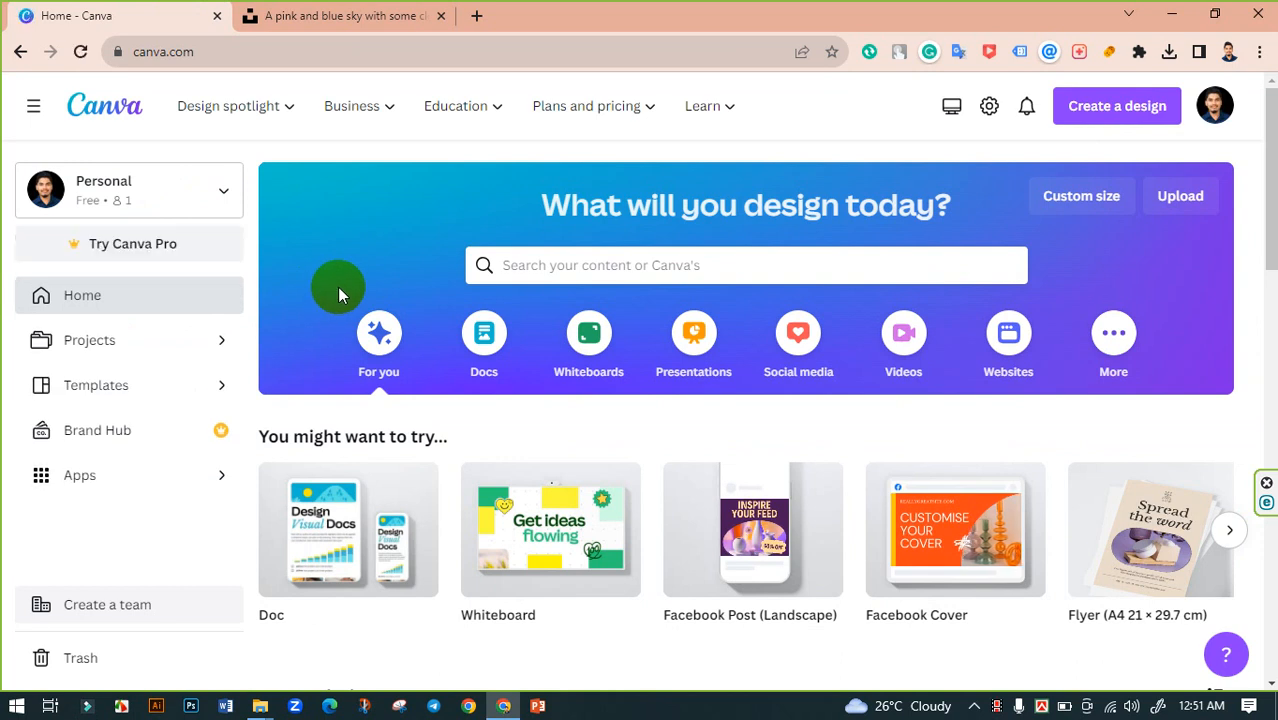
pyautogui.click(513, 264)
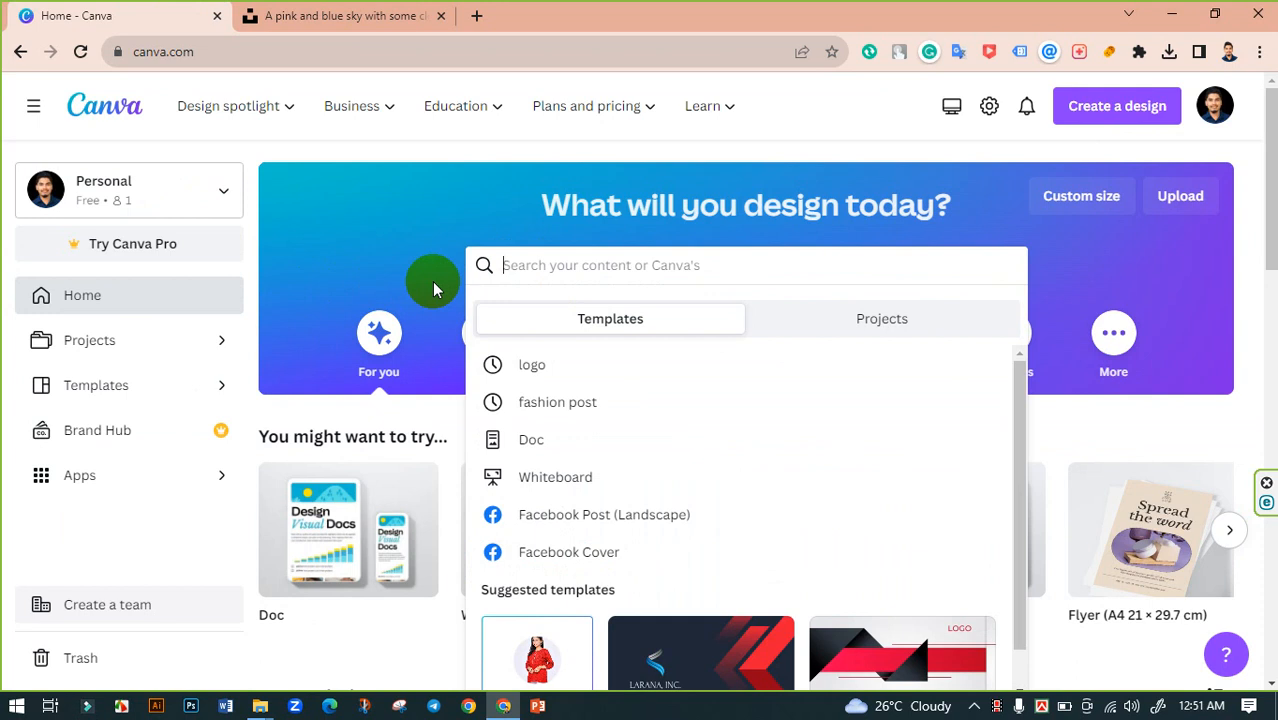
pyautogui.write('Fa')
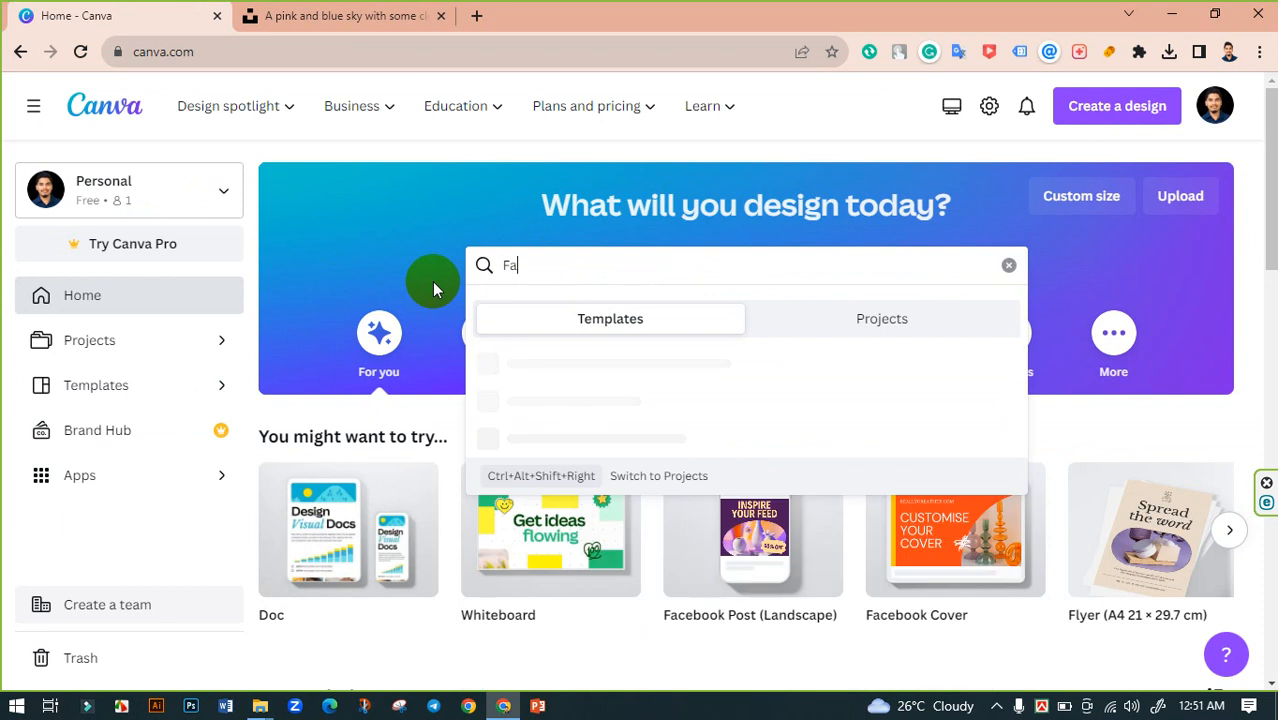
pyautogui.write('shion Po')
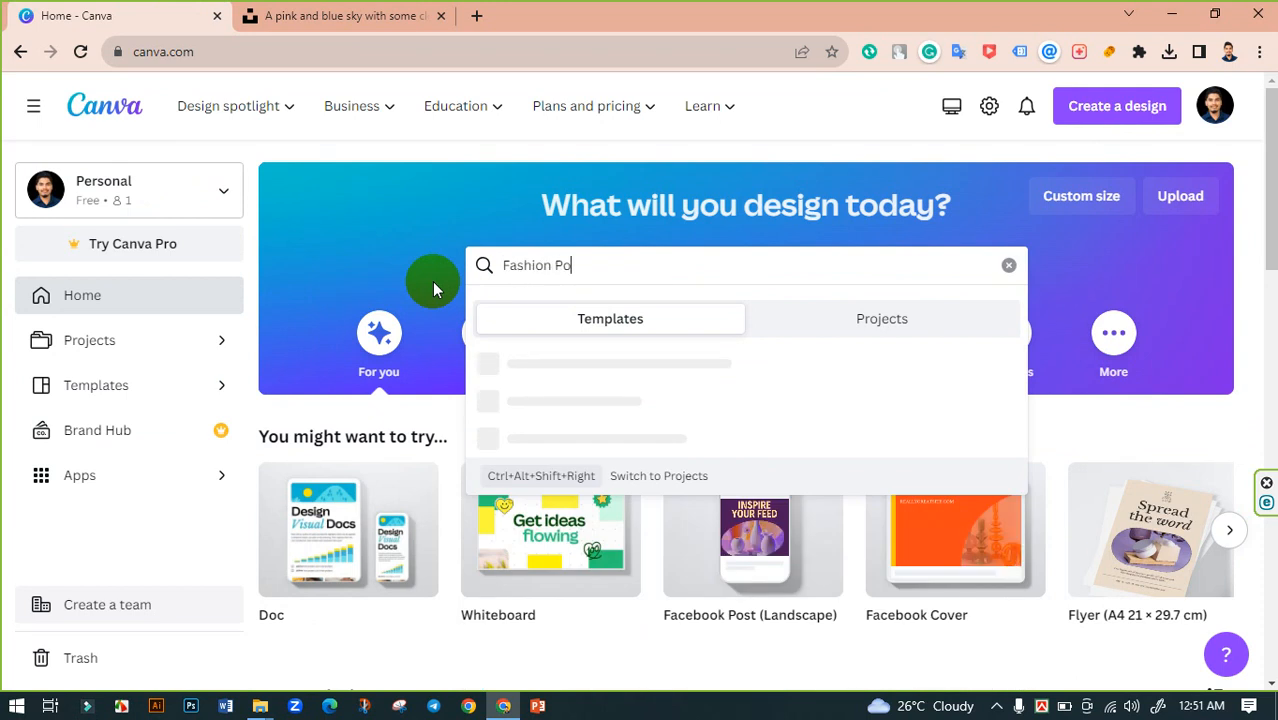
pyautogui.write('st')
pyautogui.press('Return')
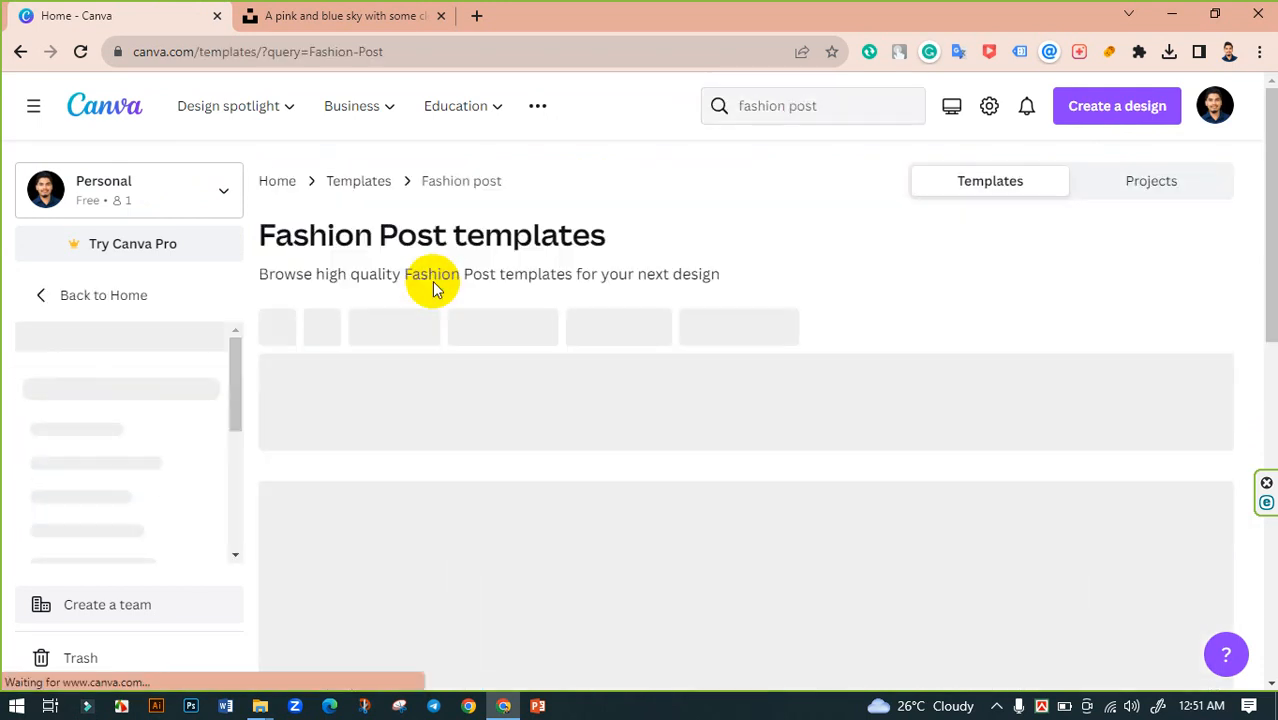
# Filter the fashion post template results to the Free price option.
pyautogui.scroll(-2, 270, 390)
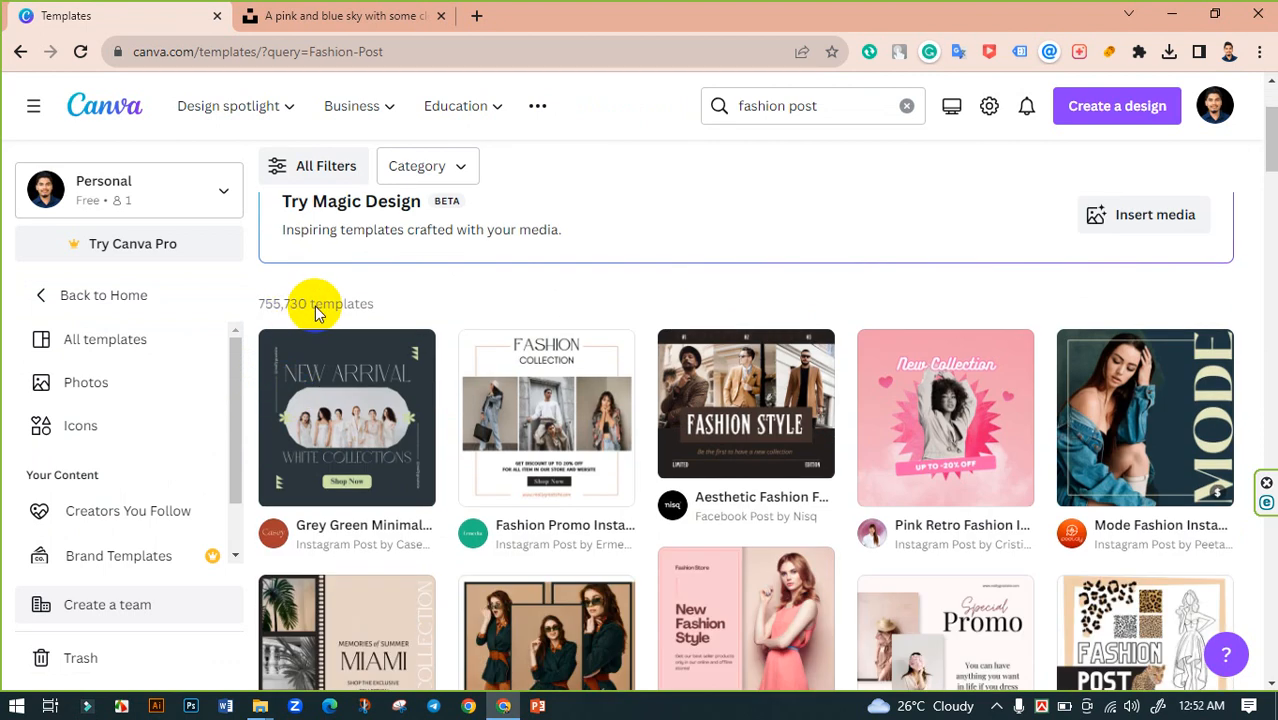
pyautogui.scroll(-3, 998, 457)
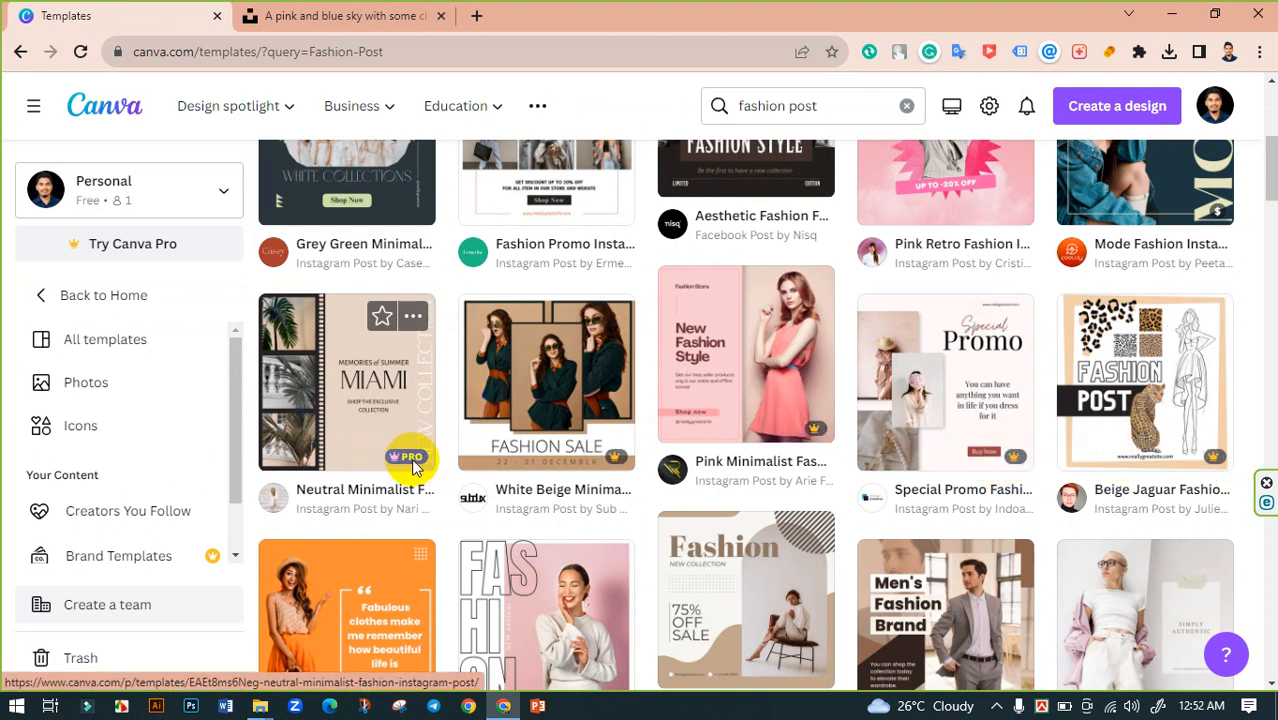
pyautogui.scroll(5, 365, 456)
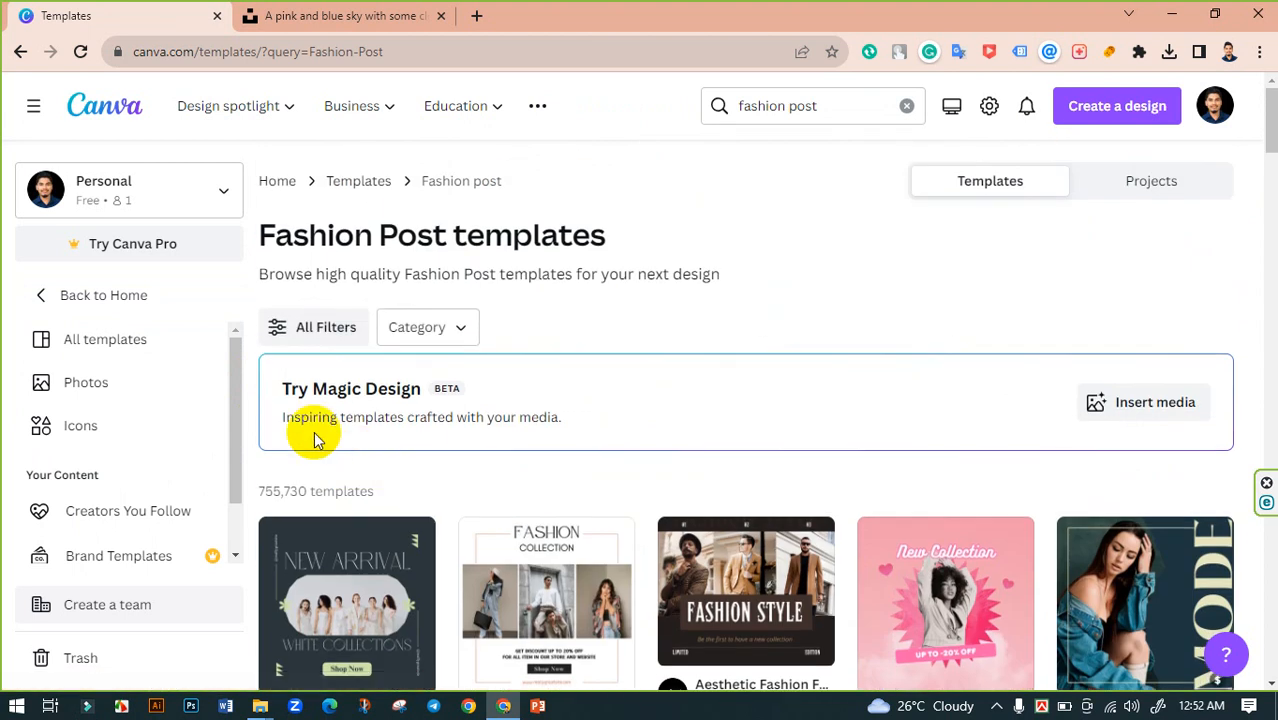
pyautogui.click(321, 320)
pyautogui.scroll(-5, 72, 530)
pyautogui.scroll(-10, 72, 530)
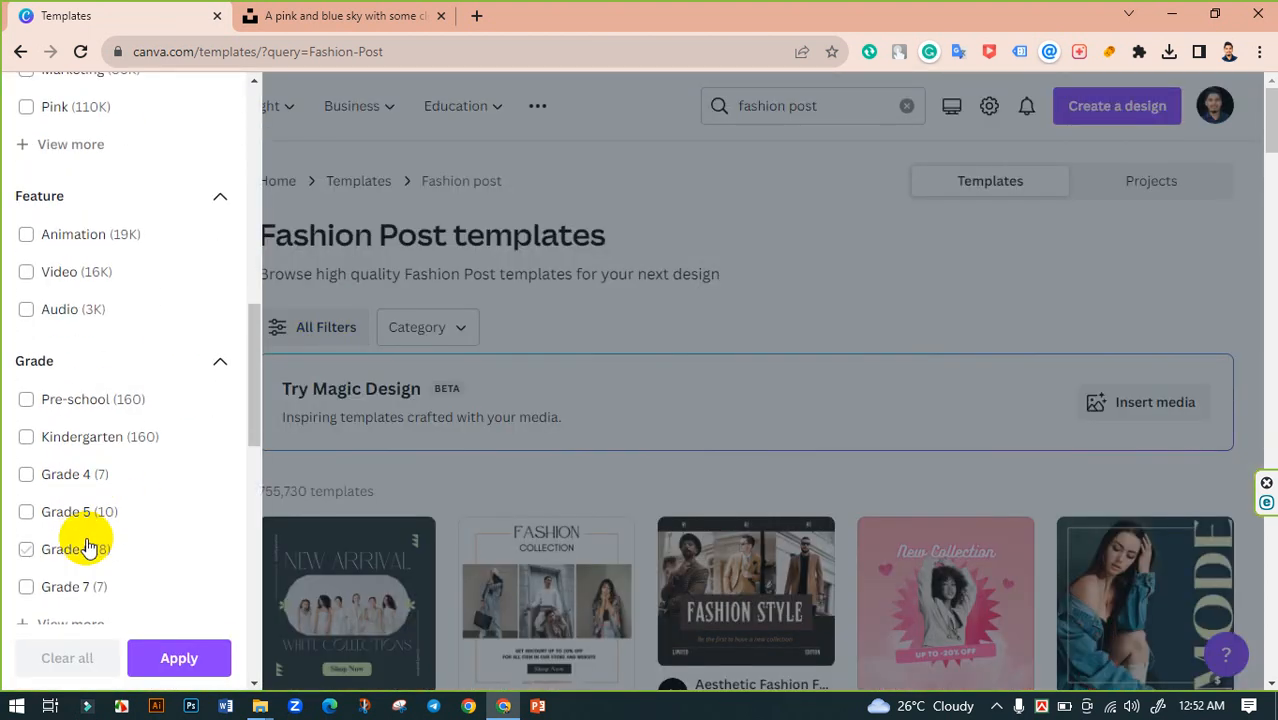
pyautogui.click(98, 518)
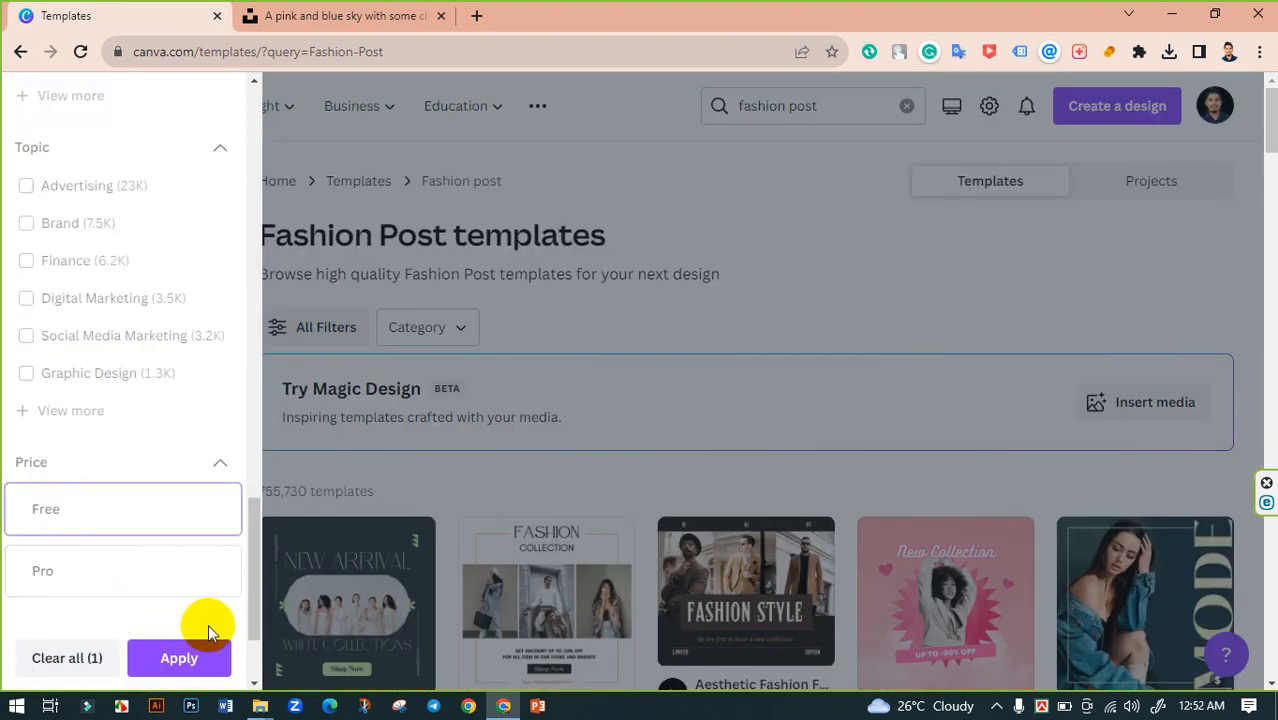
pyautogui.click(183, 657)
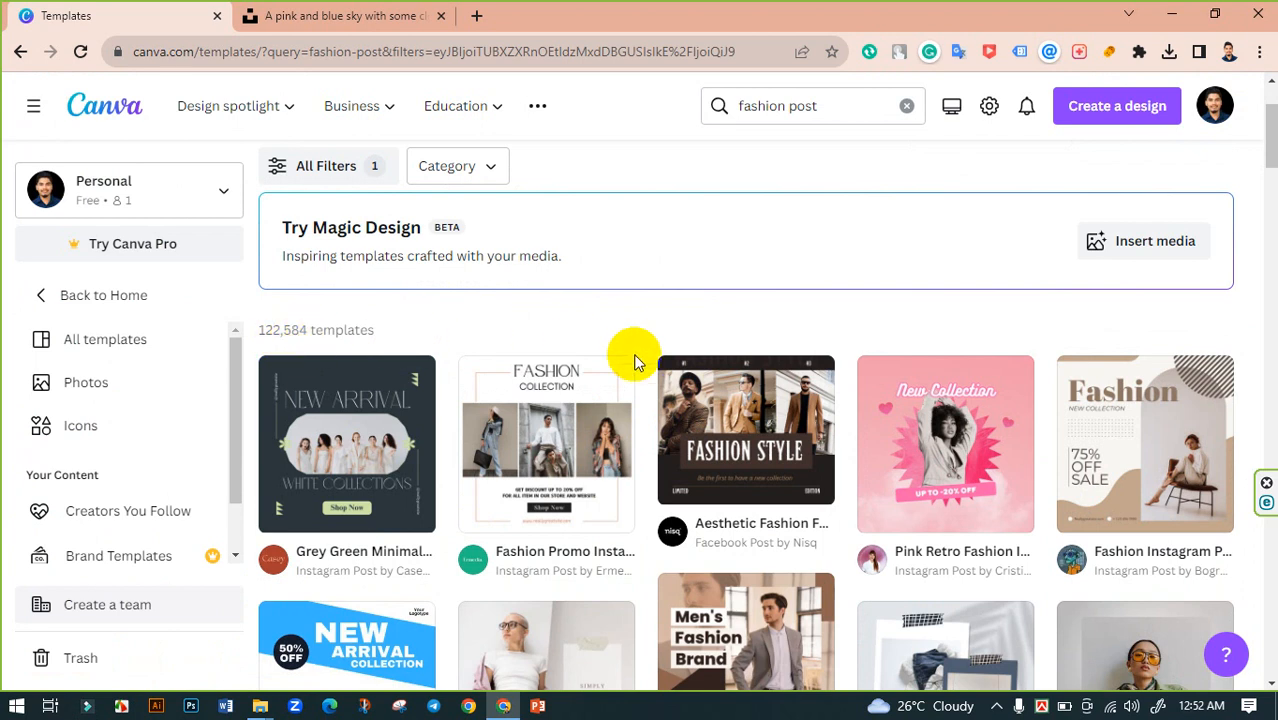
# Browse the free fashion post templates available to the Personal account.
pyautogui.scroll(-3, 634, 361)
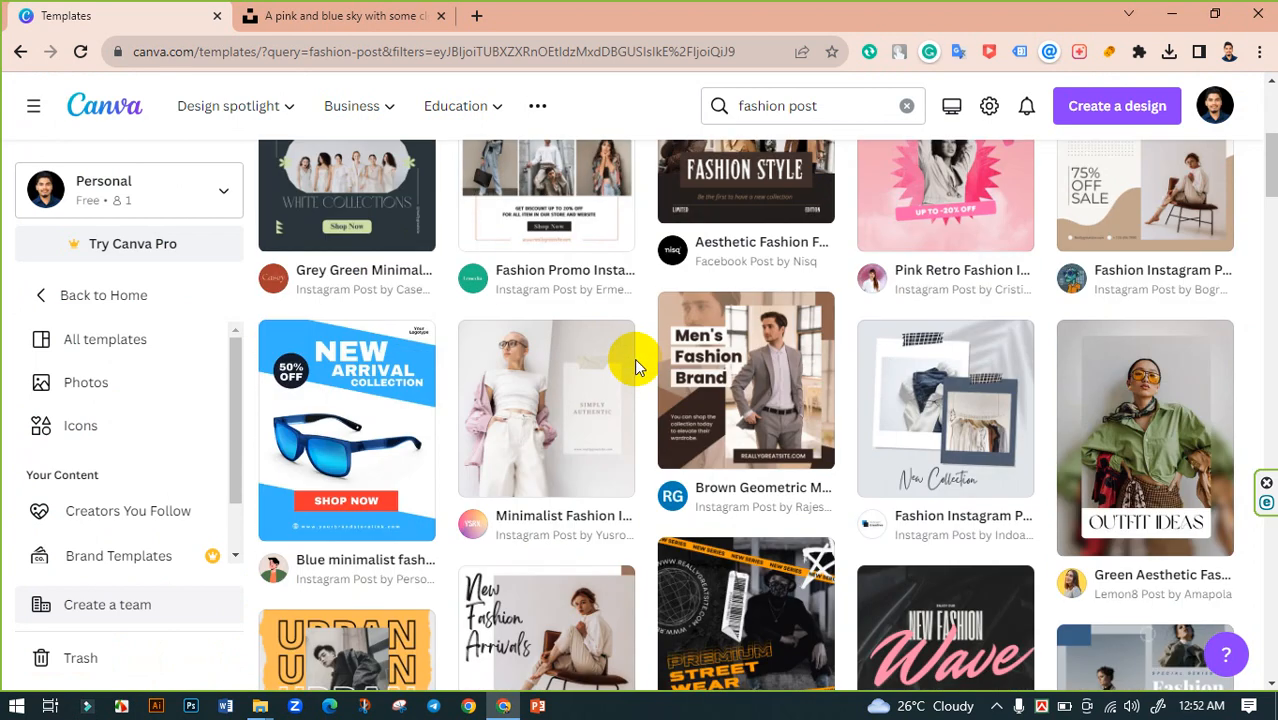
pyautogui.scroll(-1, 827, 428)
pyautogui.scroll(-8, 835, 440)
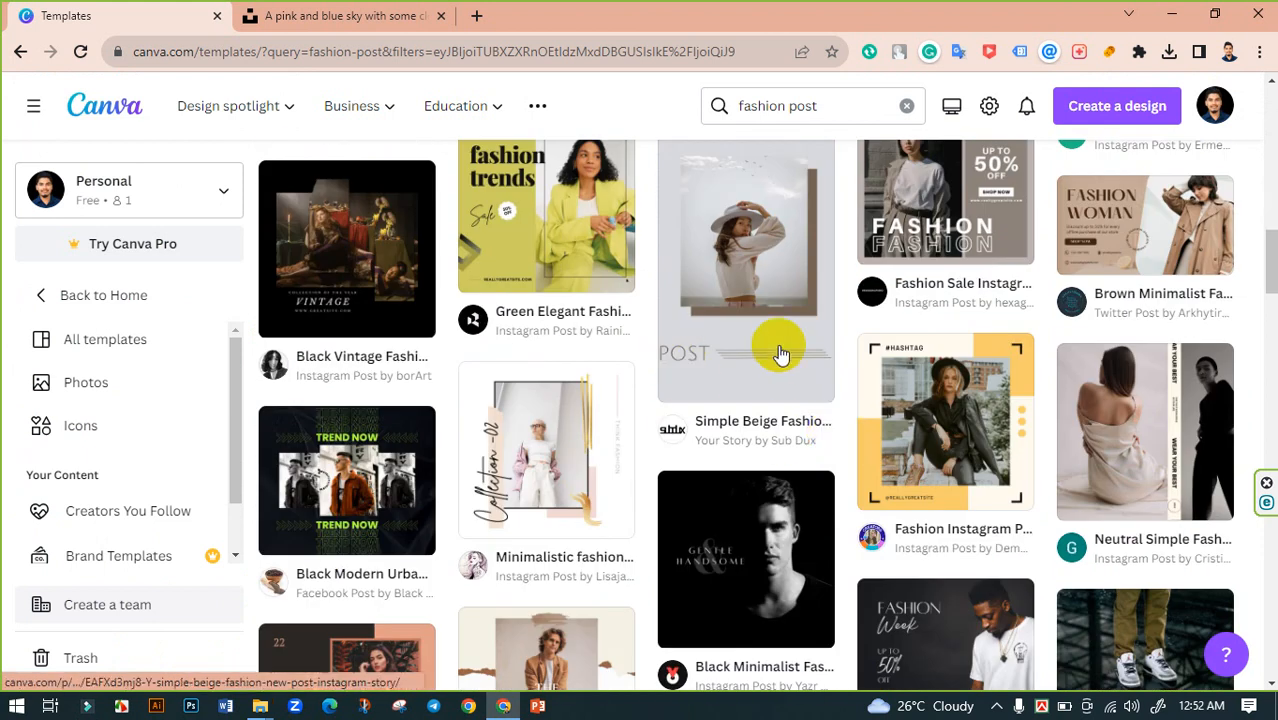
pyautogui.scroll(-7, 873, 391)
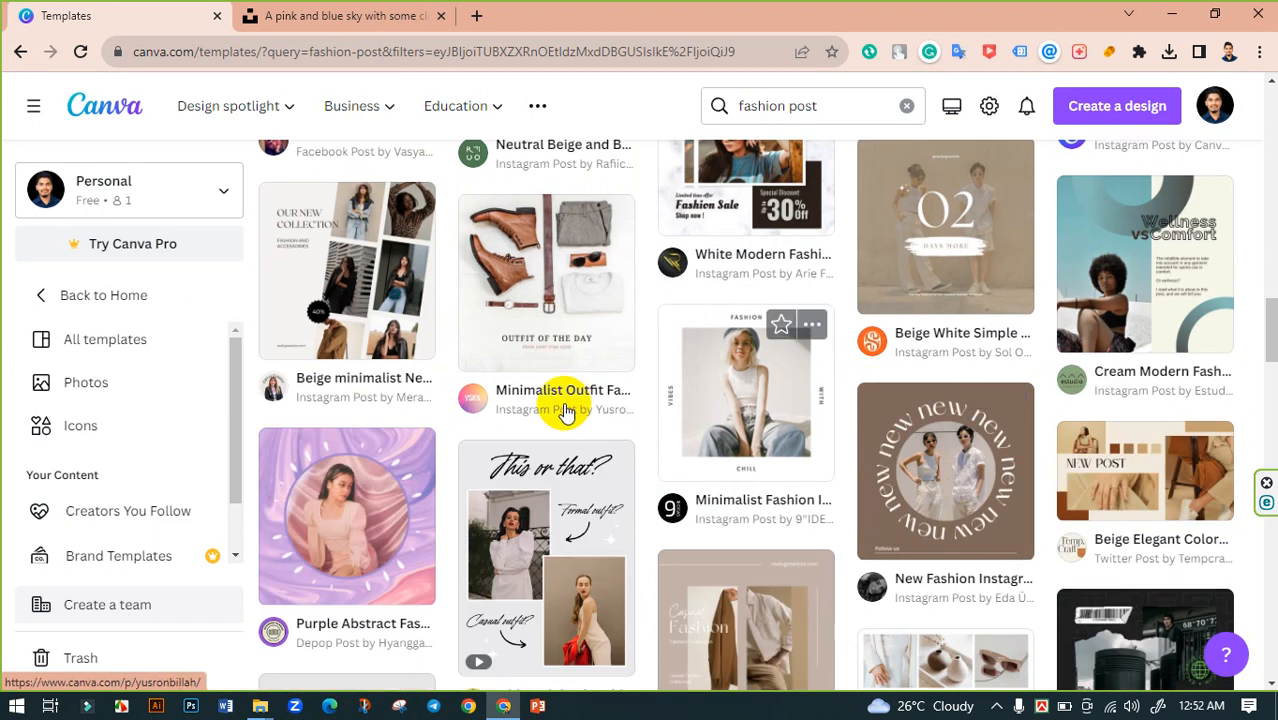
pyautogui.scroll(5, 659, 400)
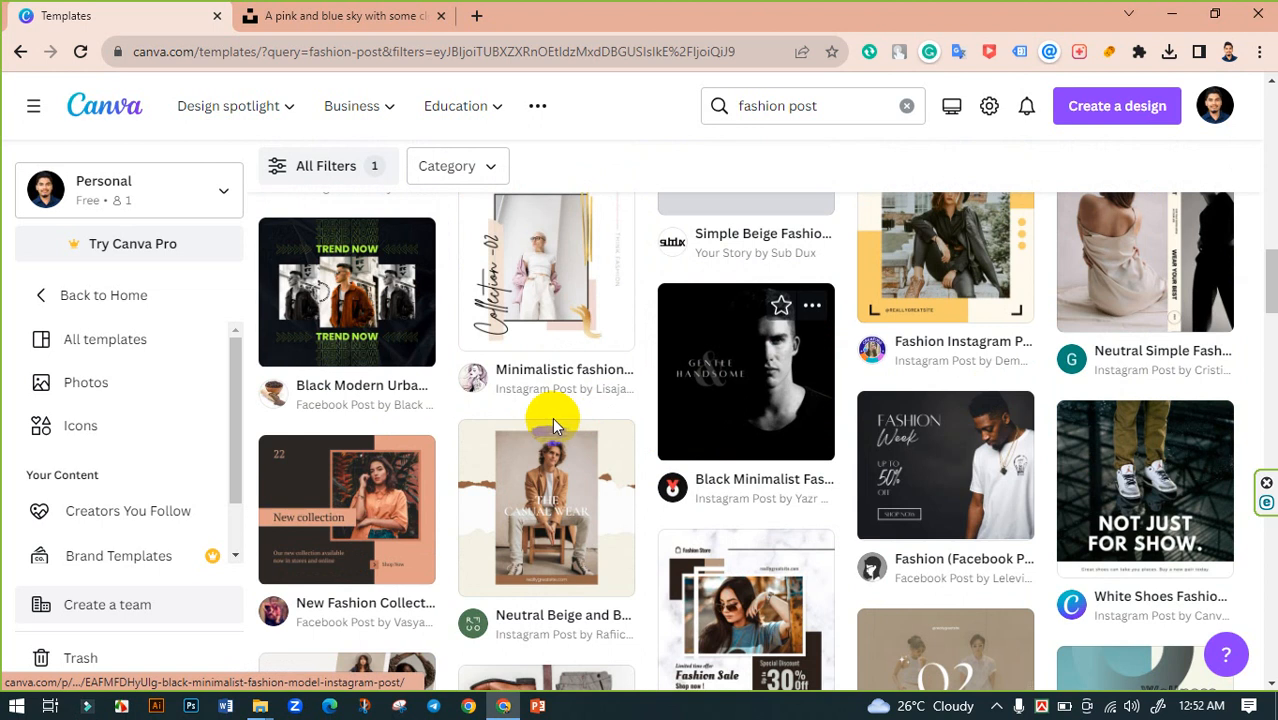
pyautogui.scroll(10, 551, 417)
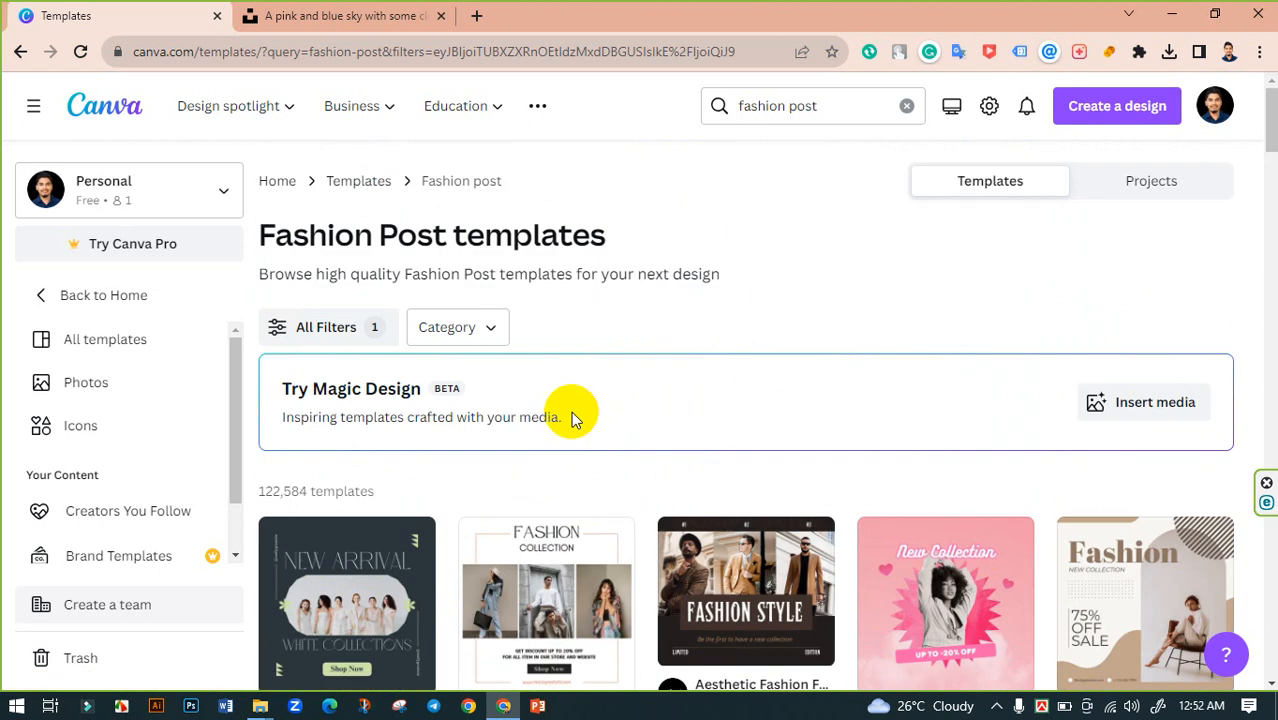
# Switch to the Education team account and search the templates for "Fashion Post".
pyautogui.click(175, 207)
pyautogui.click(130, 293)
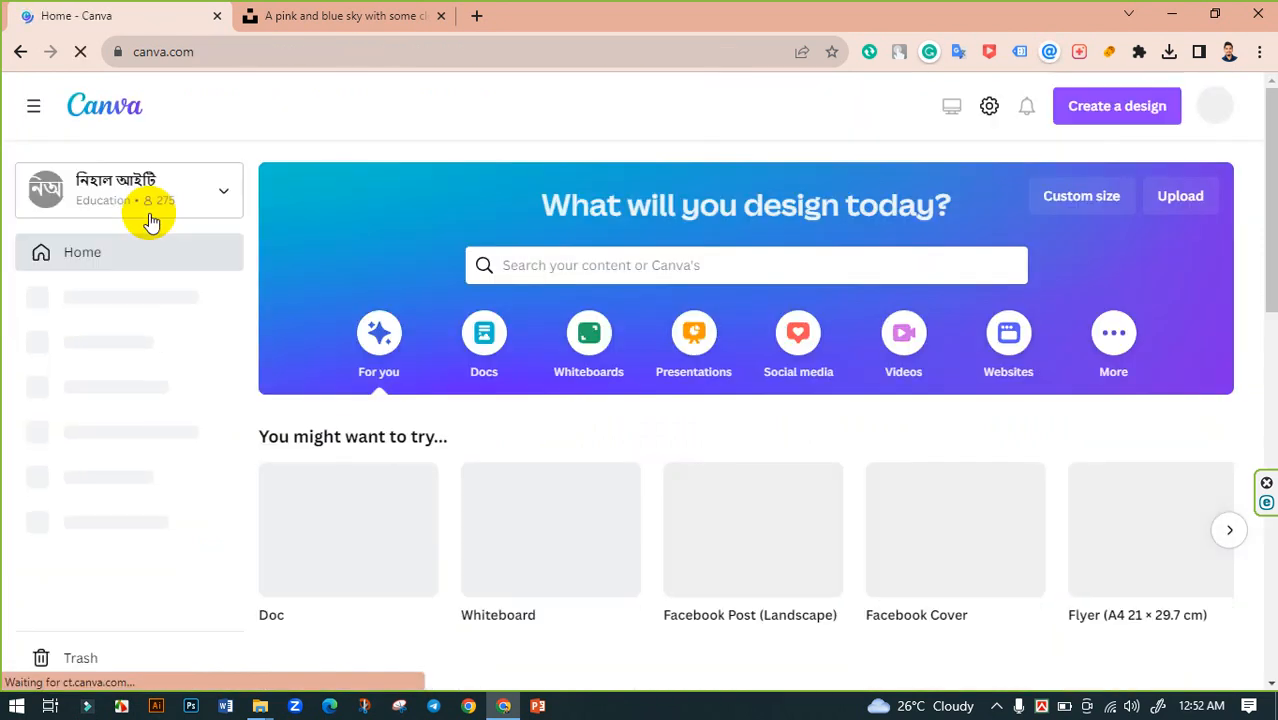
pyautogui.click(548, 275)
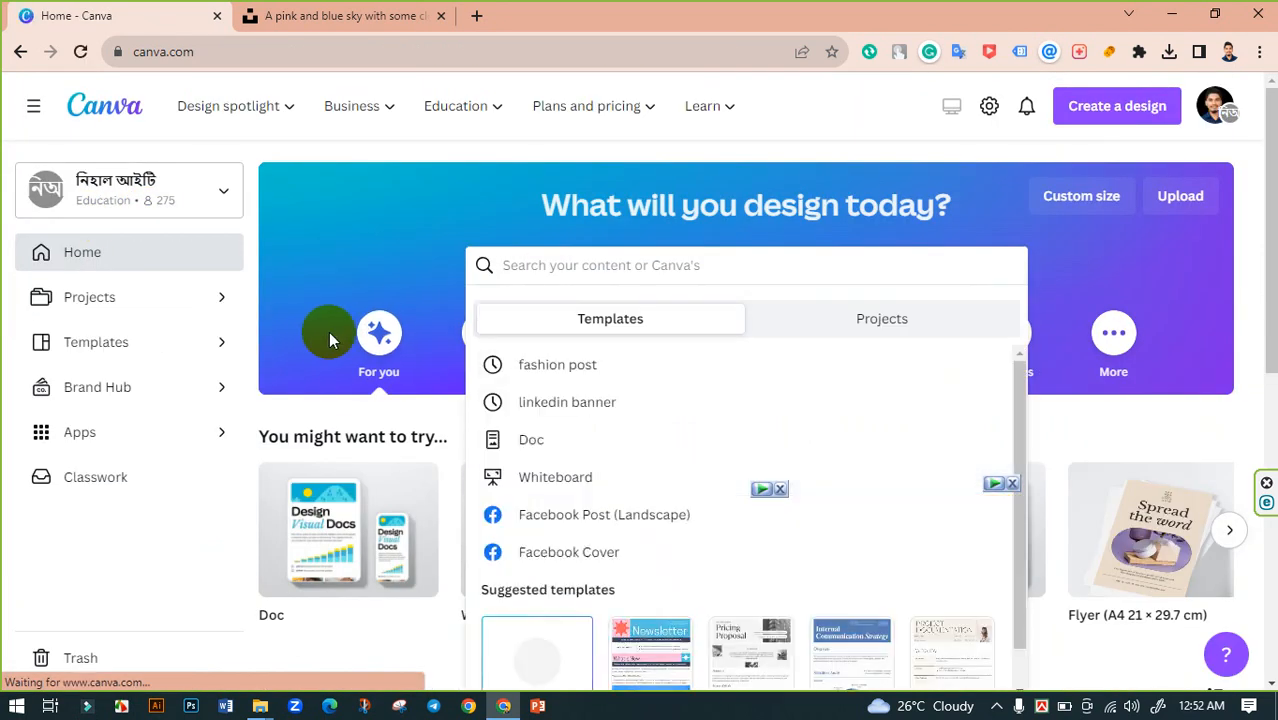
pyautogui.write('Fas')
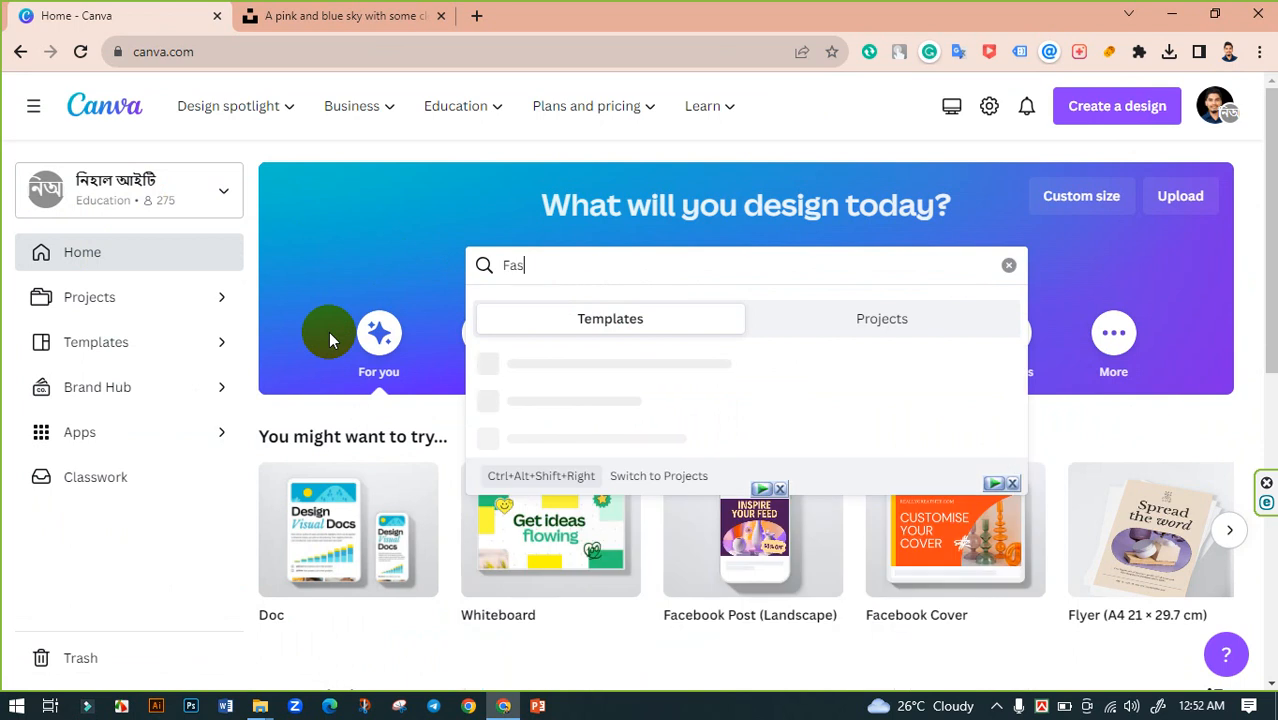
pyautogui.write('hion Post')
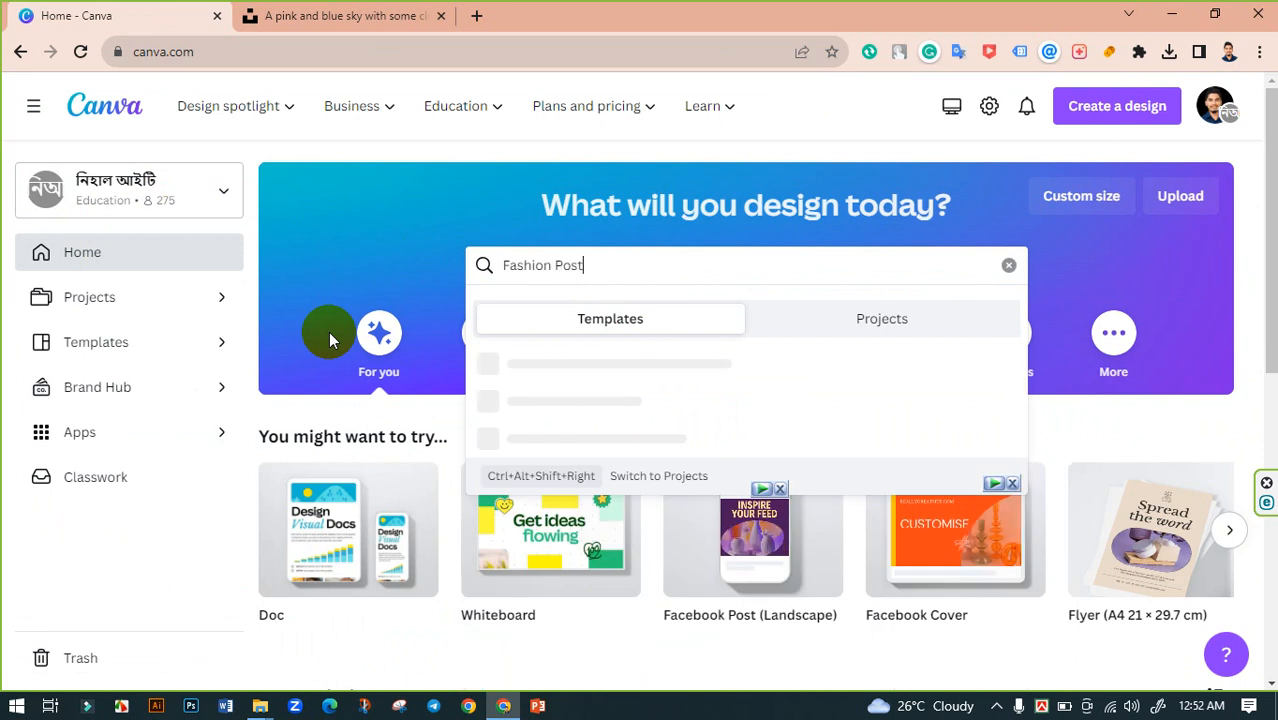
pyautogui.press('Return')
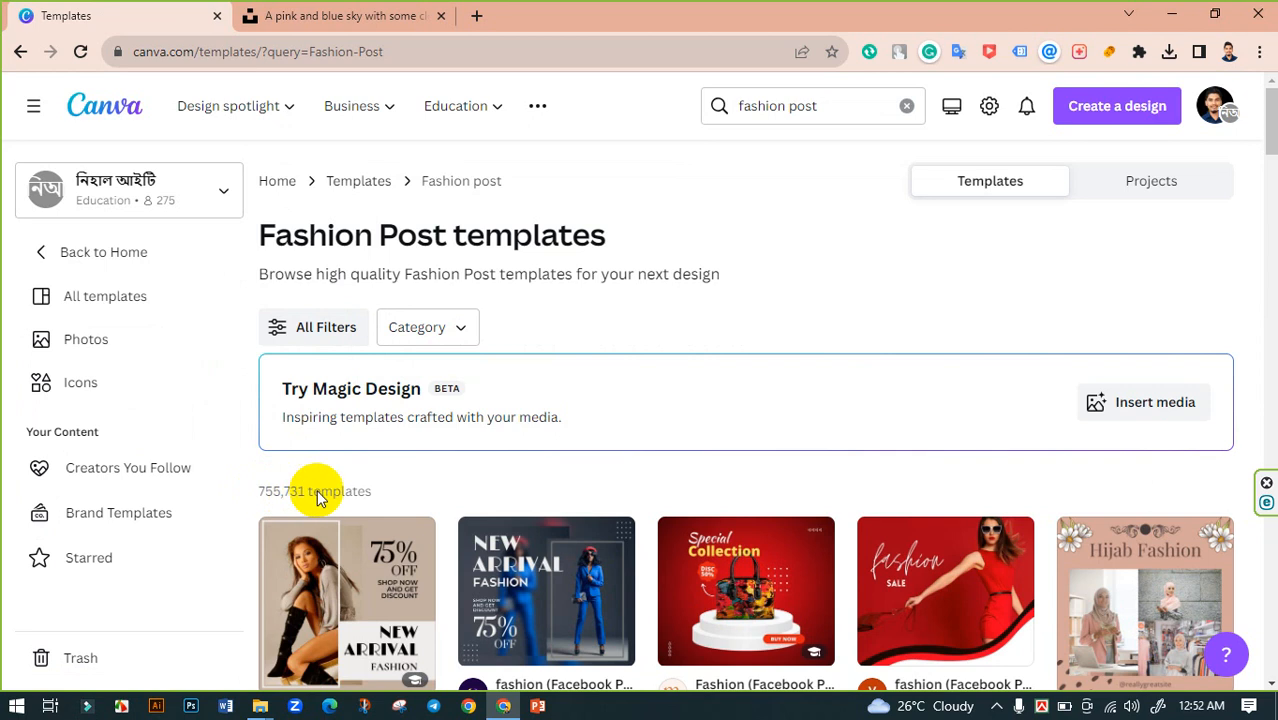
# Find the "Black Brown Modern Fashion Sale (Instagram Post)" template among the results and open it for customizing.
pyautogui.scroll(-2, 591, 494)
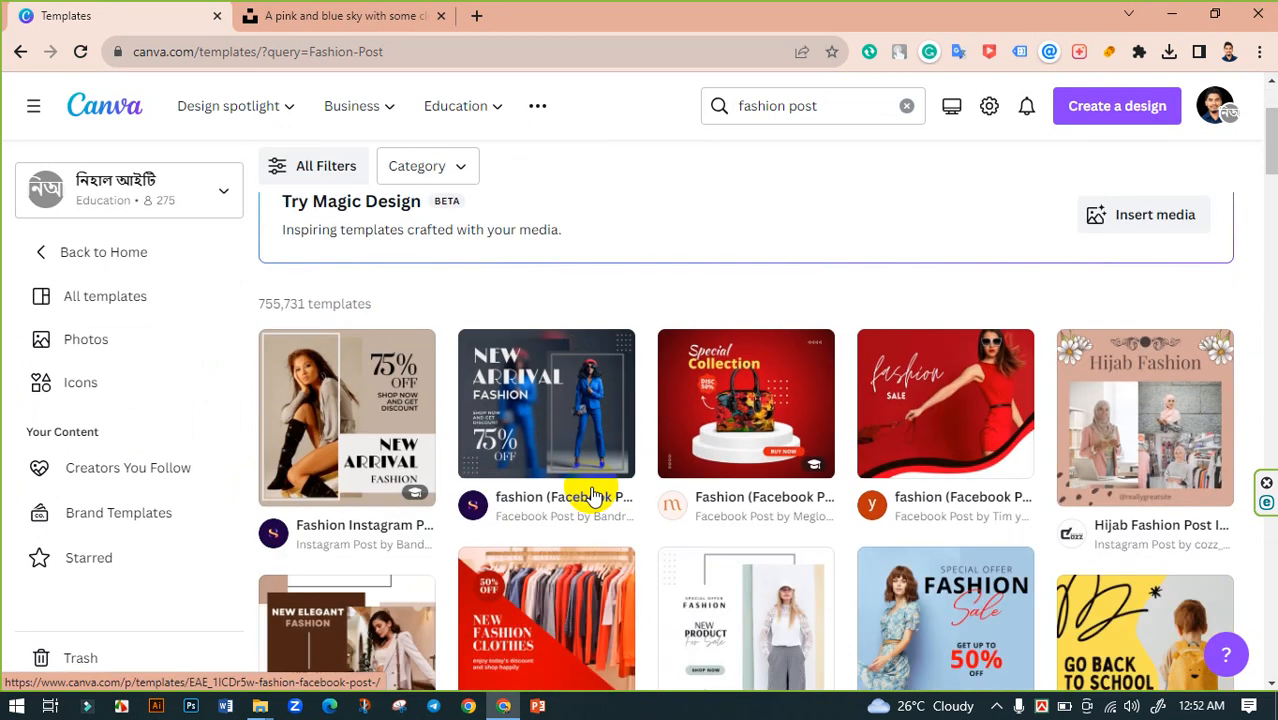
pyautogui.scroll(-2, 985, 450)
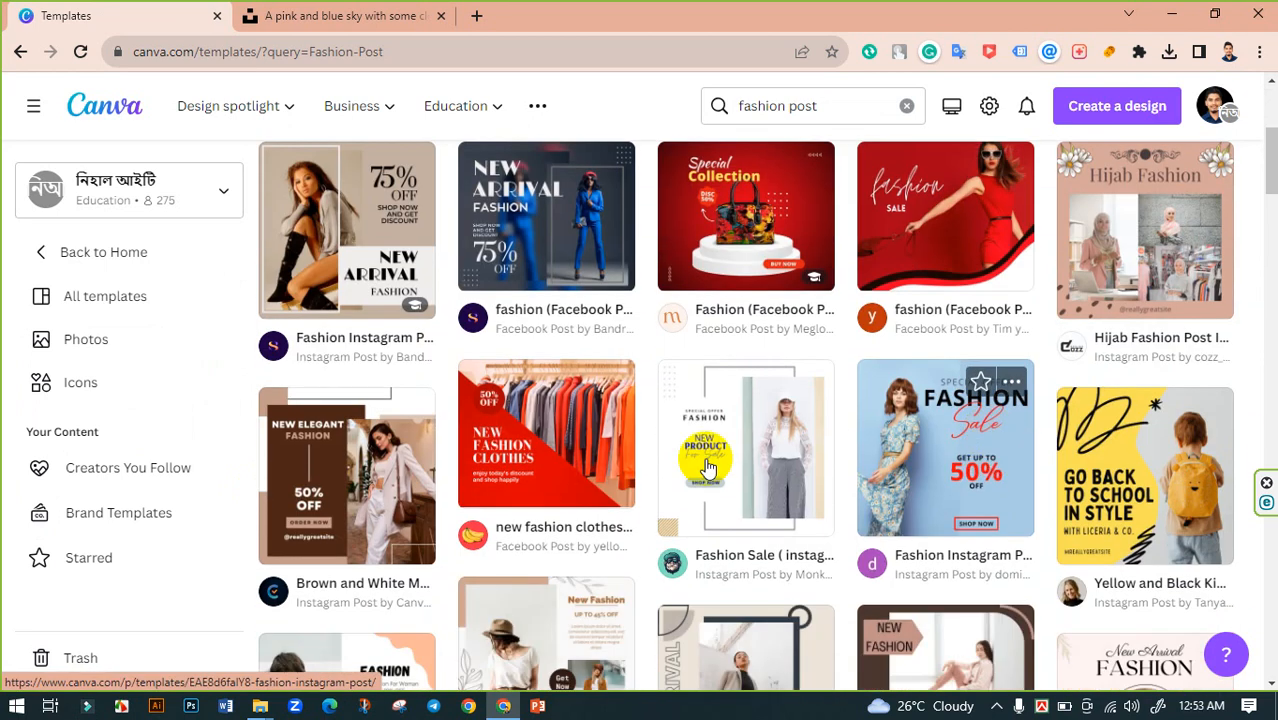
pyautogui.scroll(-8, 990, 460)
pyautogui.scroll(-12, 528, 422)
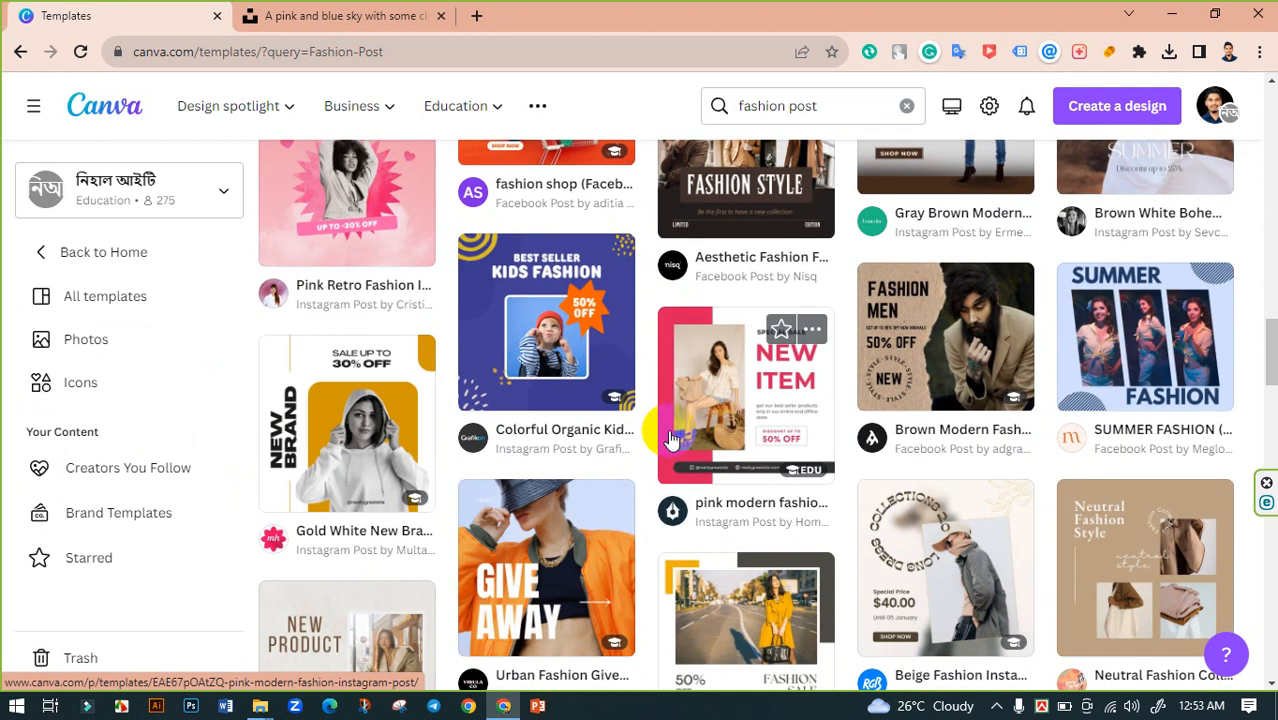
pyautogui.scroll(-3, 561, 429)
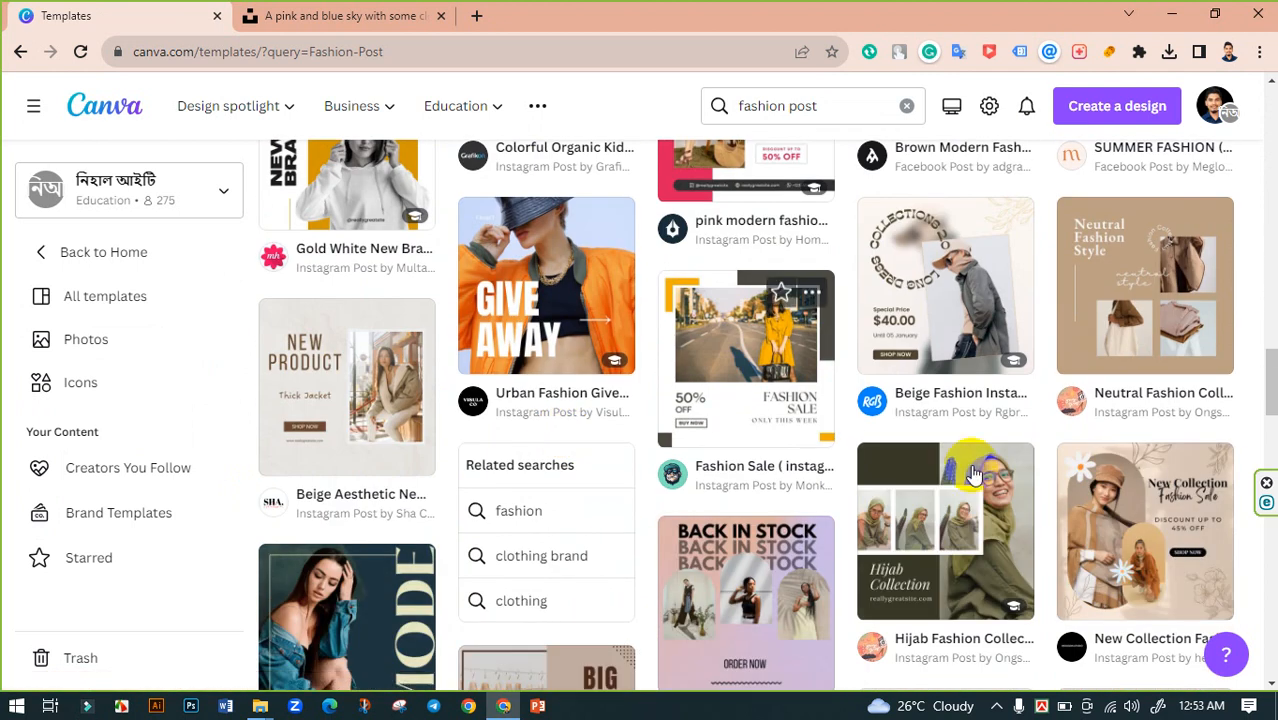
pyautogui.scroll(-3, 600, 445)
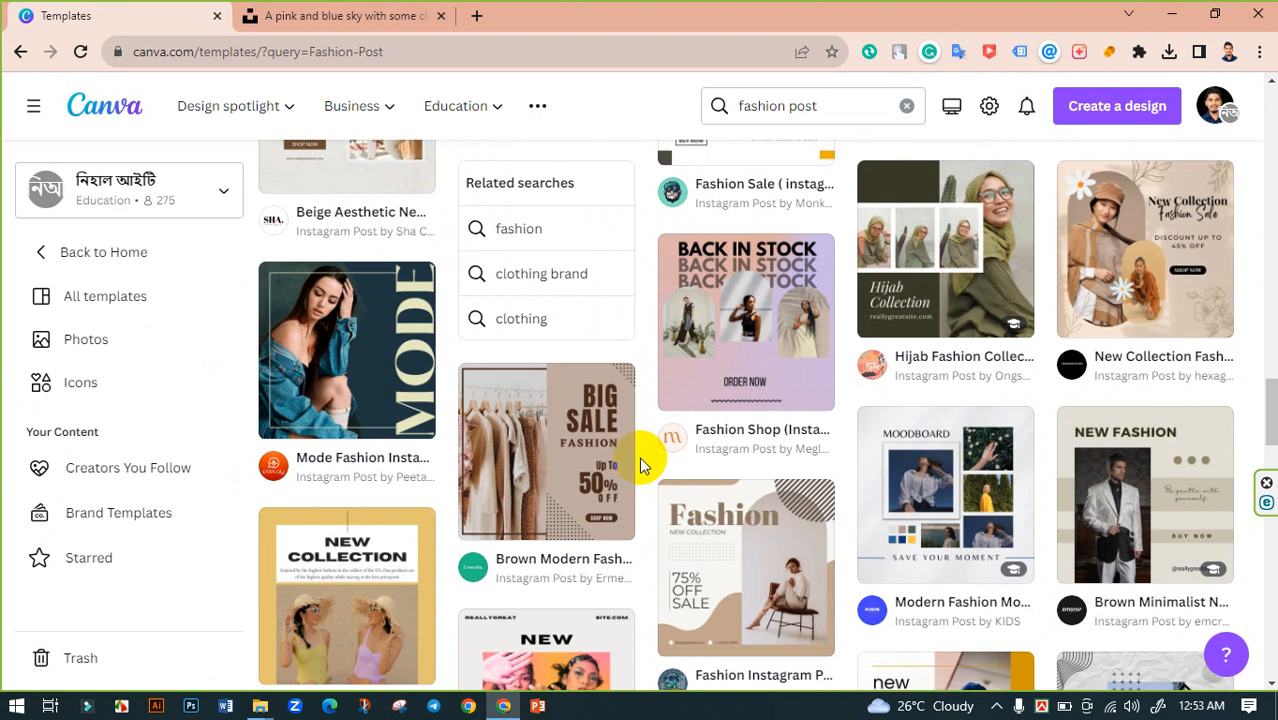
pyautogui.scroll(-3, 600, 445)
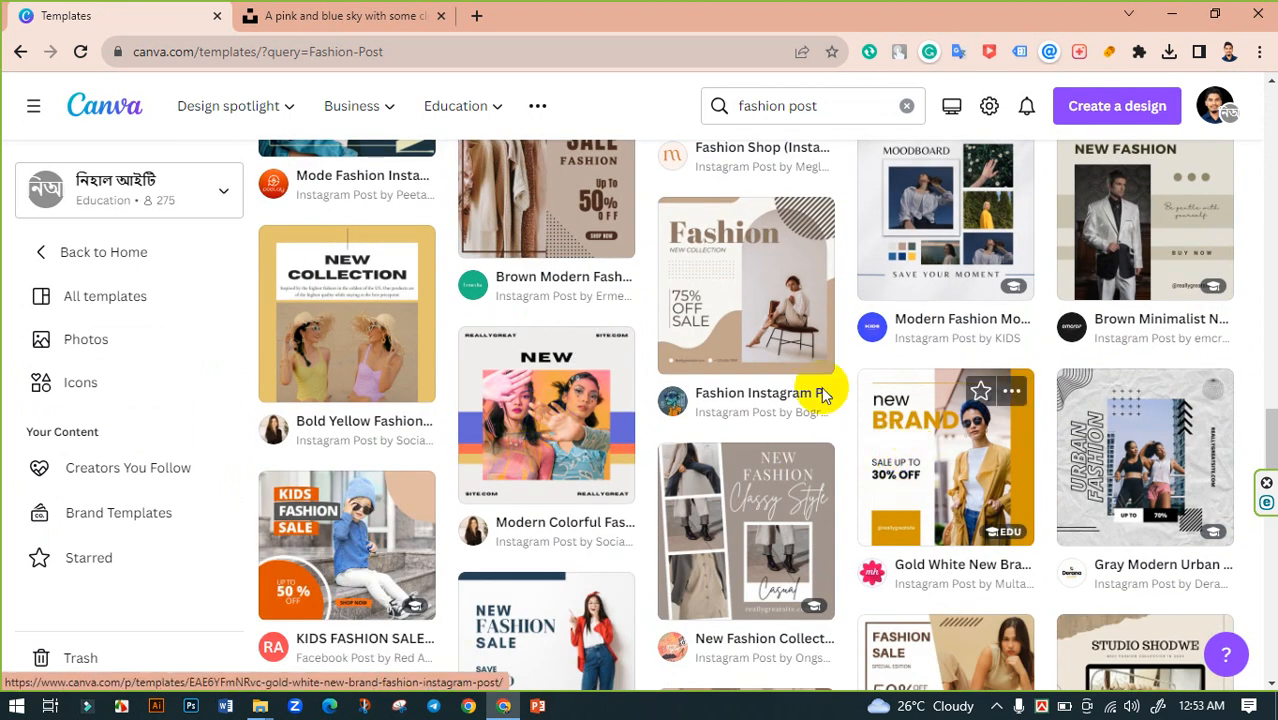
pyautogui.scroll(-1, 685, 390)
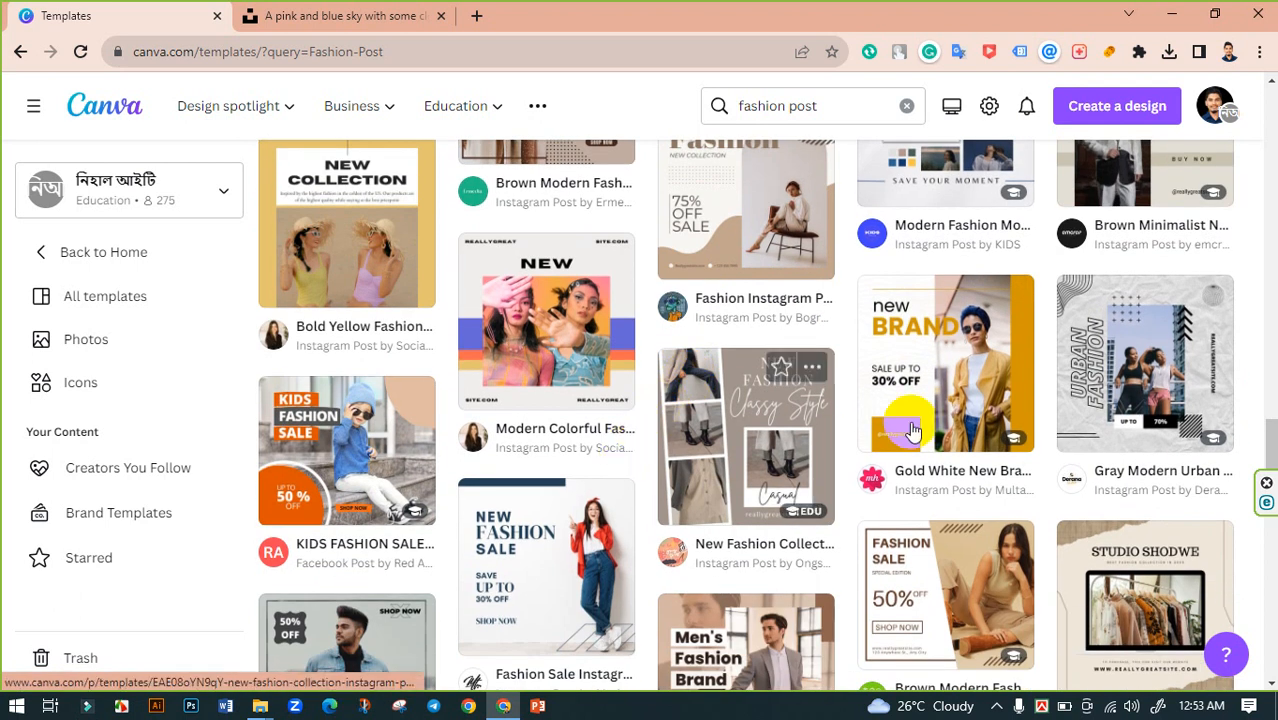
pyautogui.scroll(-3, 370, 330)
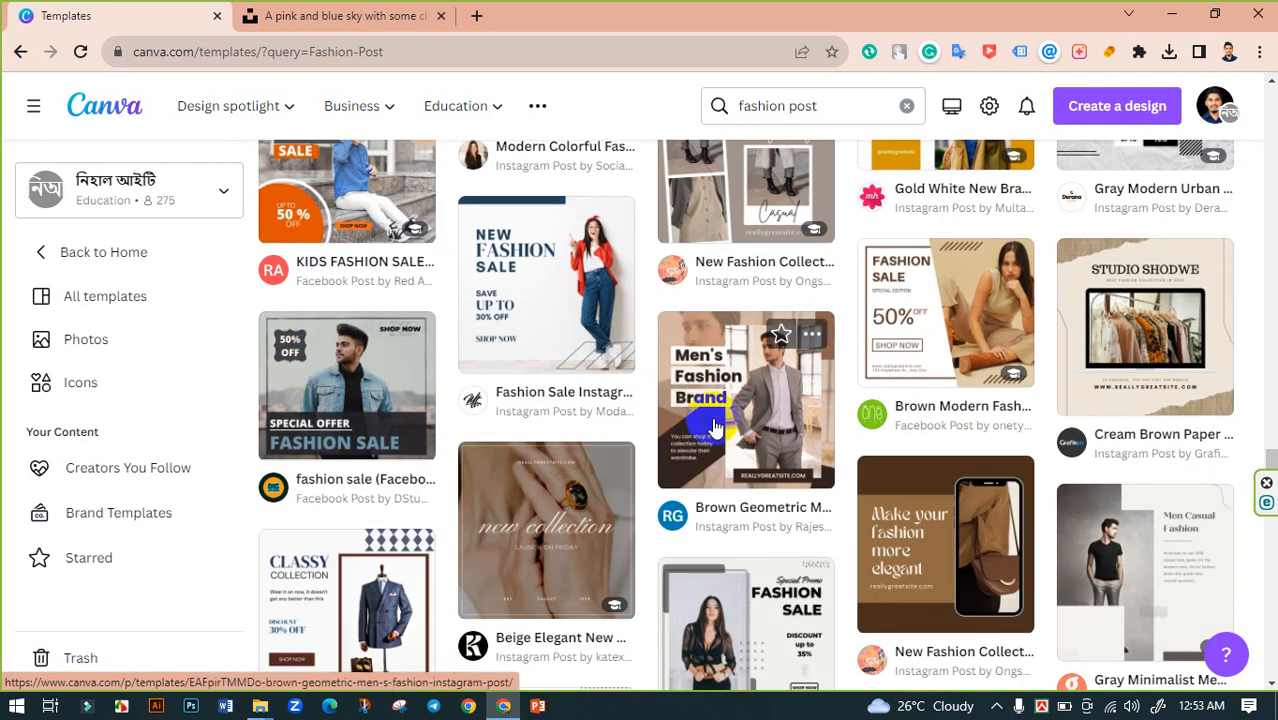
pyautogui.scroll(-2, 650, 423)
pyautogui.scroll(-1, 602, 422)
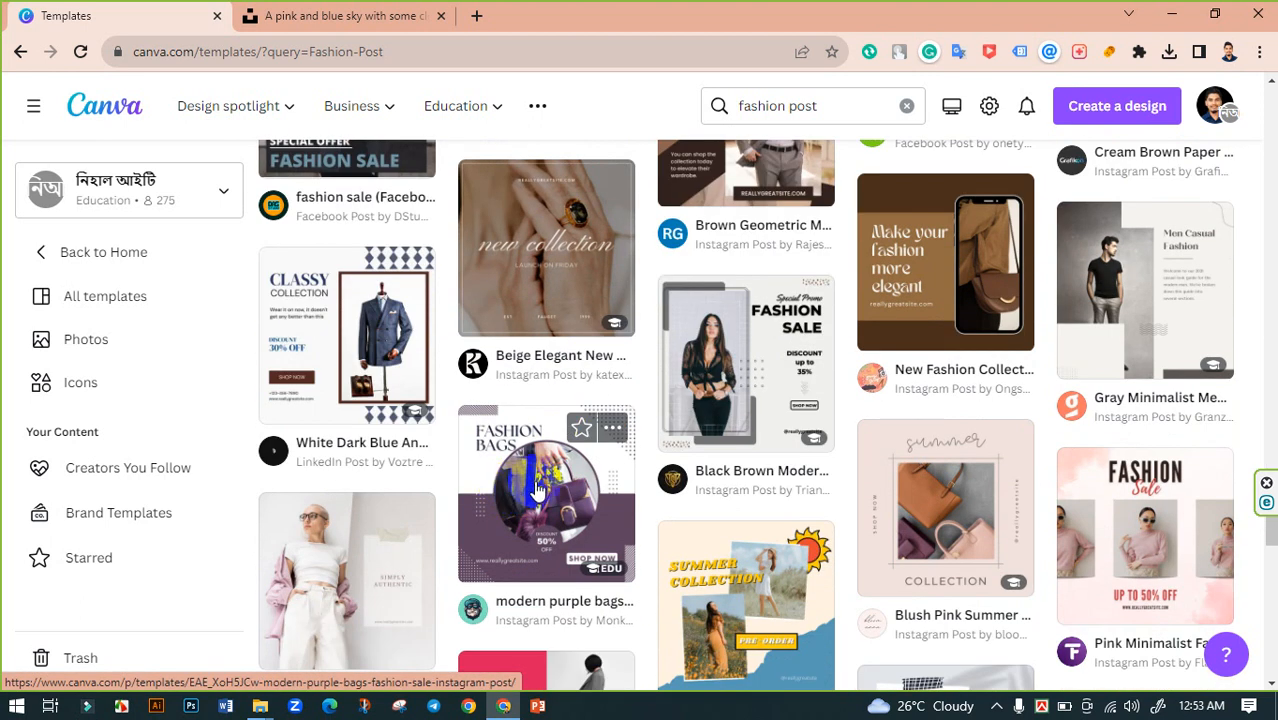
pyautogui.scroll(-1, 540, 480)
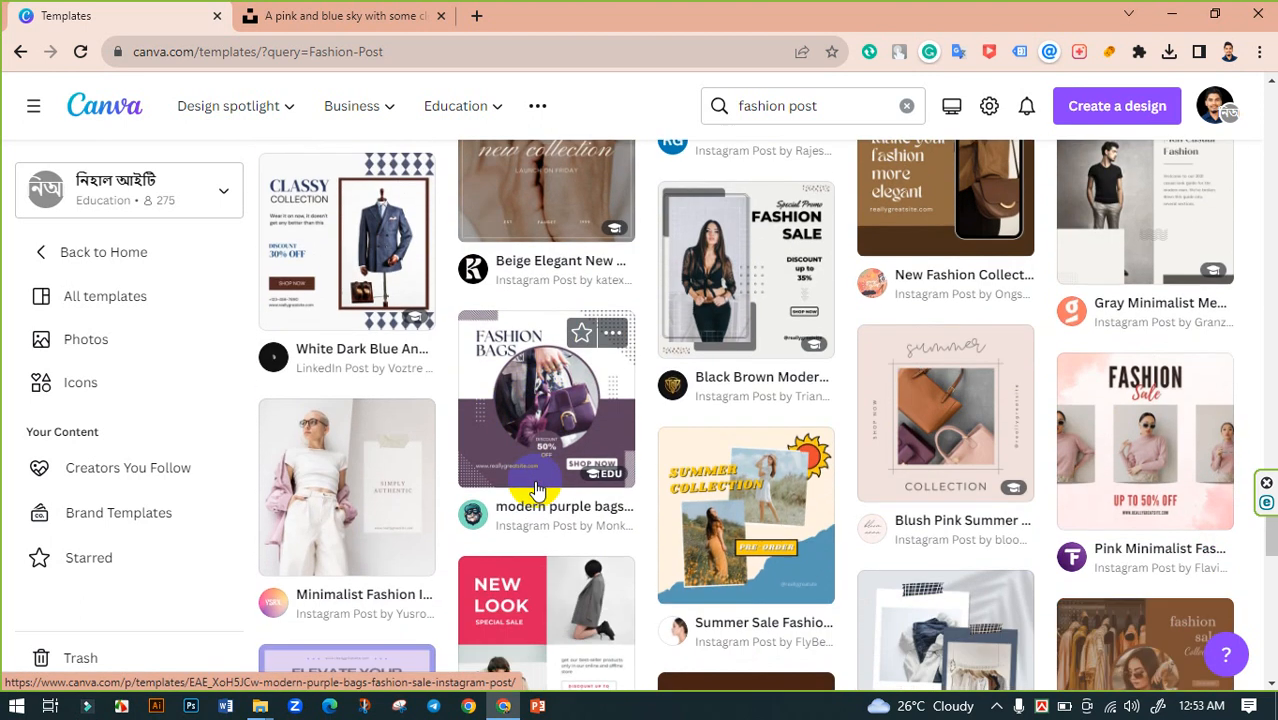
pyautogui.click(736, 315)
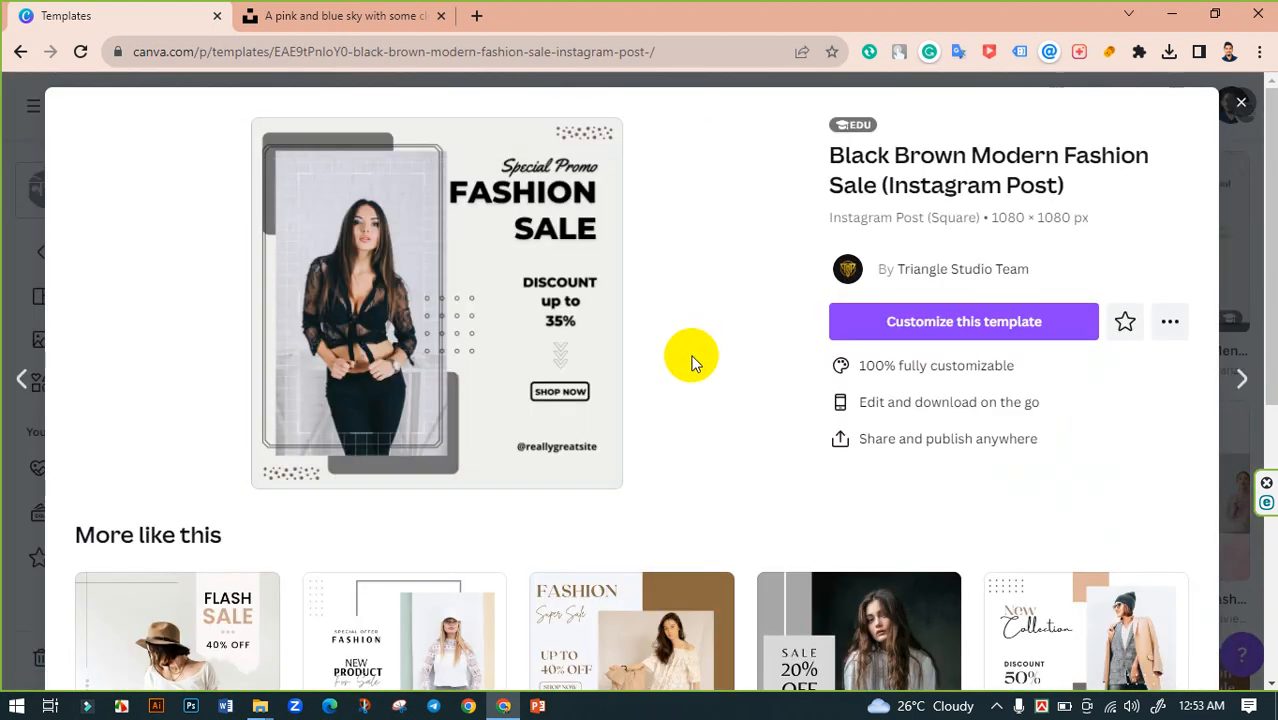
pyautogui.click(904, 331)
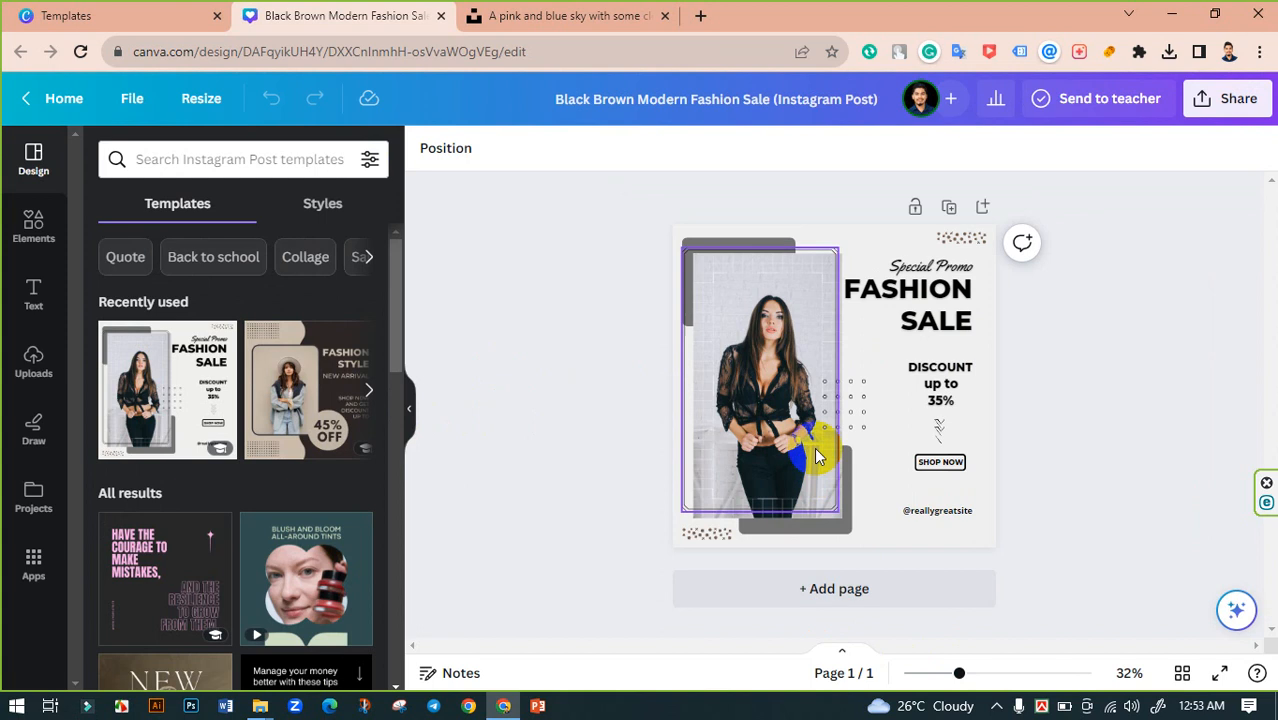
# Delete the thin outline over the picture and clear the woman's photo from its frame.
pyautogui.click(762, 295)
pyautogui.click(758, 201)
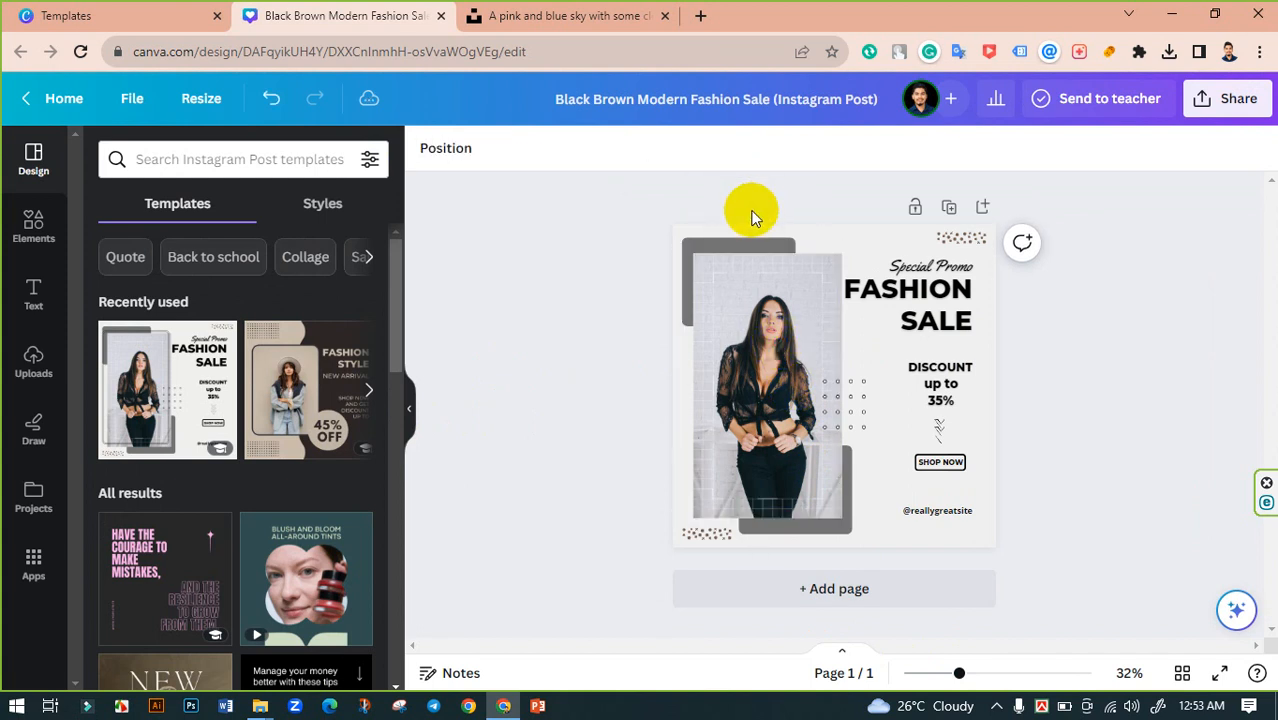
pyautogui.click(757, 317)
pyautogui.click(767, 207)
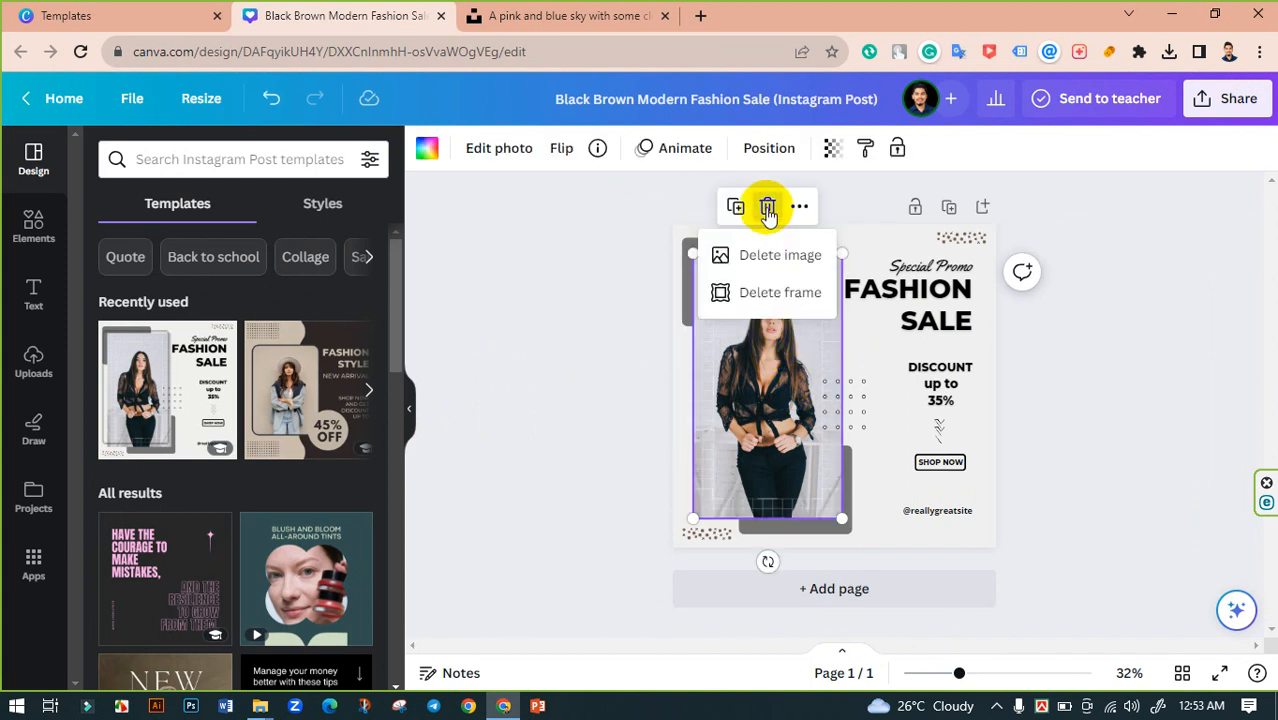
pyautogui.click(778, 255)
pyautogui.click(597, 302)
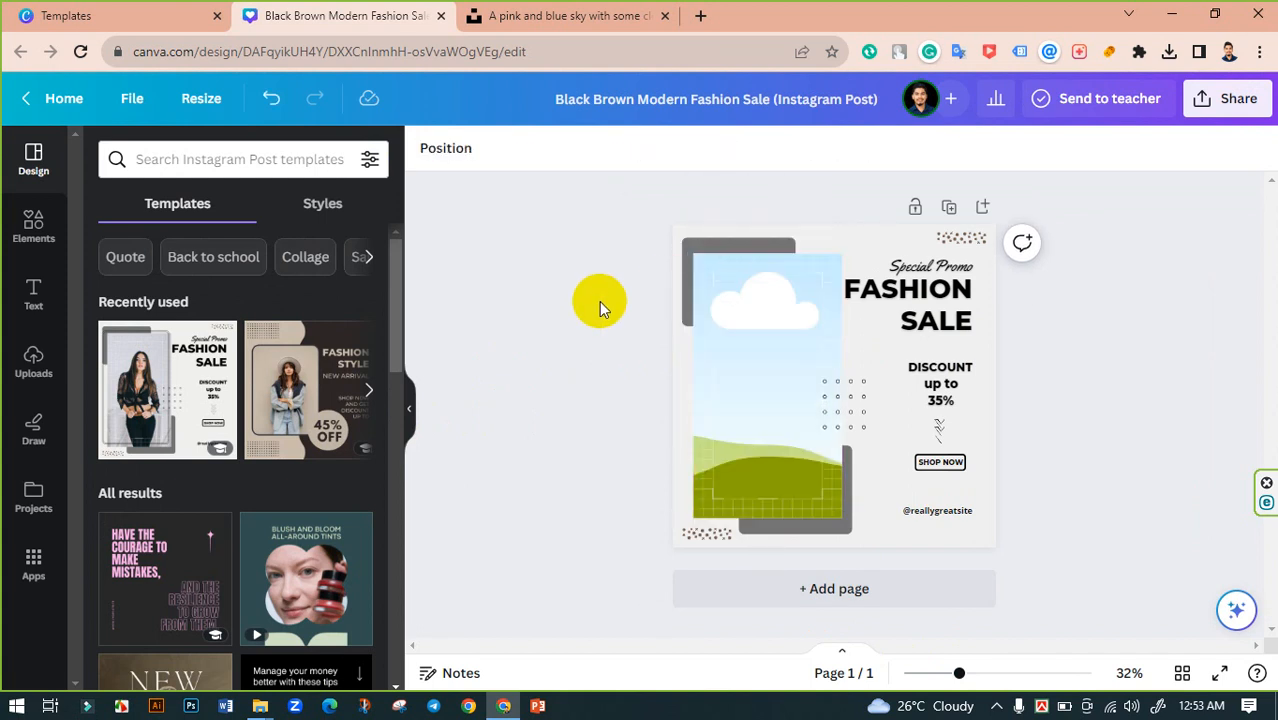
# Undo the removal of the outline and the woman's photo.
pyautogui.click(738, 345)
pyautogui.click(536, 360)
pyautogui.hotkey('ctrl', 'z')
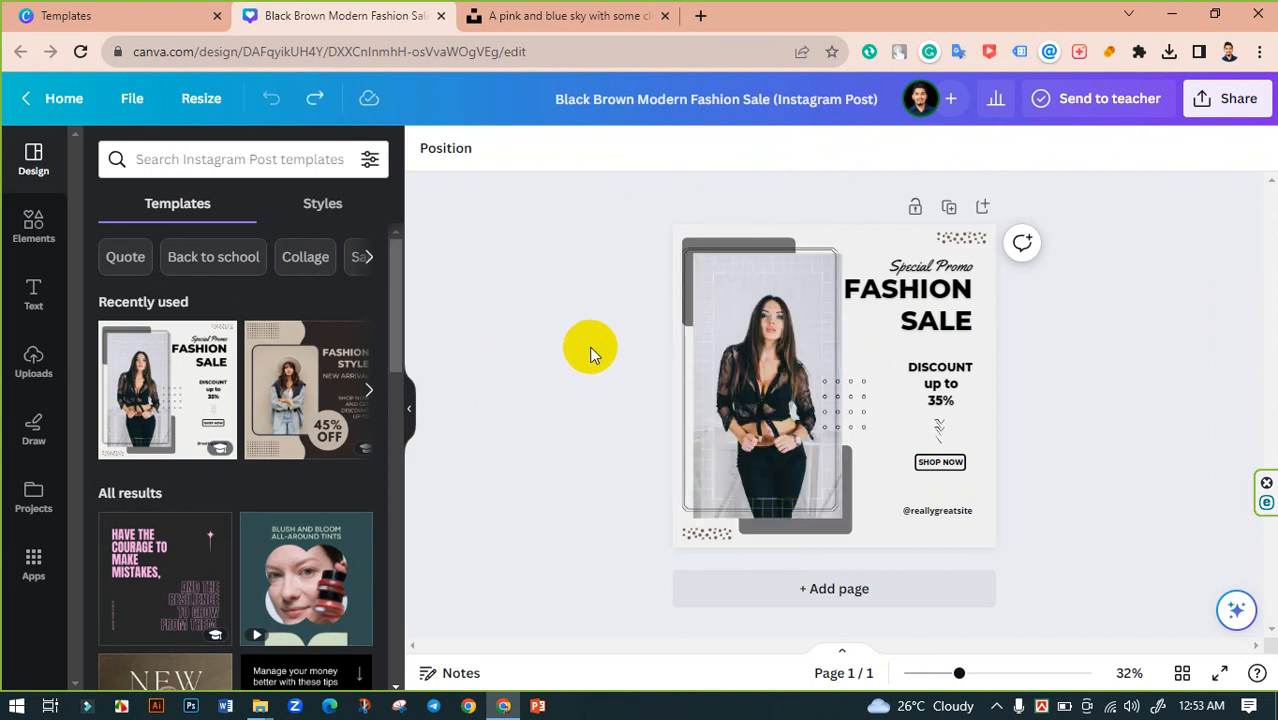
# Try removing the thin outline that covers the woman's photo.
pyautogui.click(757, 338)
pyautogui.moveTo(760, 340); pyautogui.dragTo(584, 332)
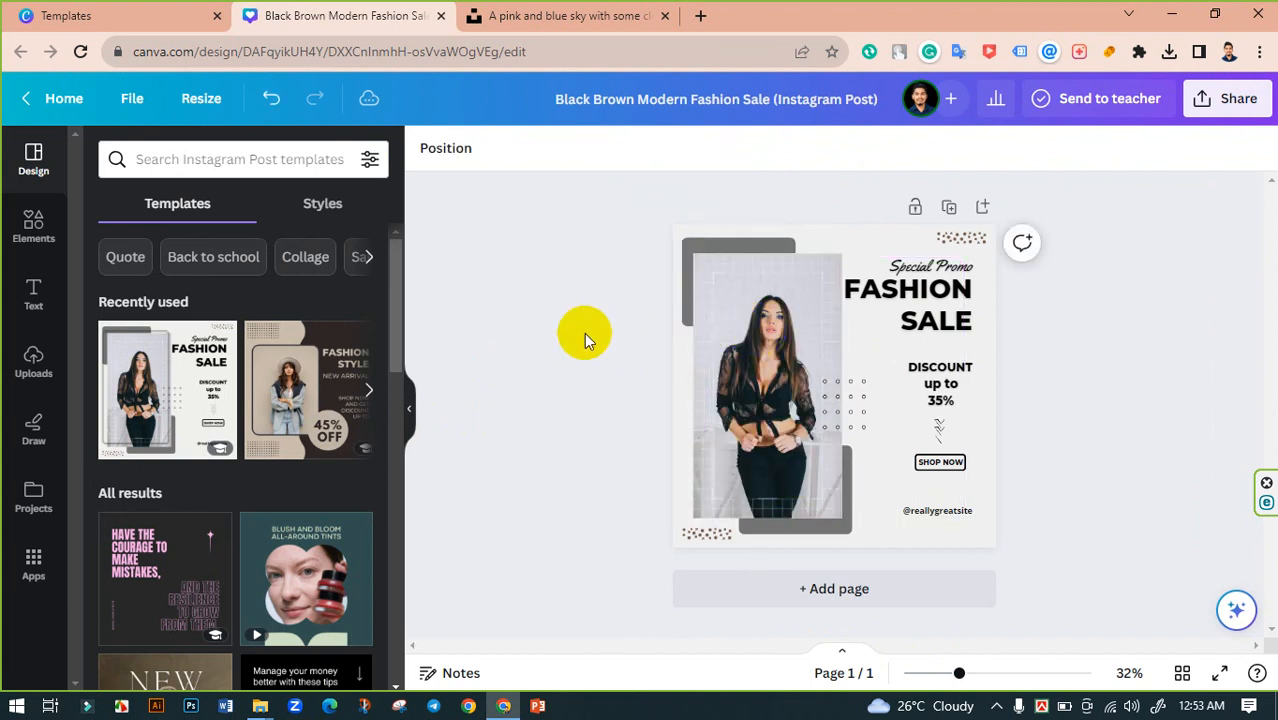
pyautogui.click(724, 357)
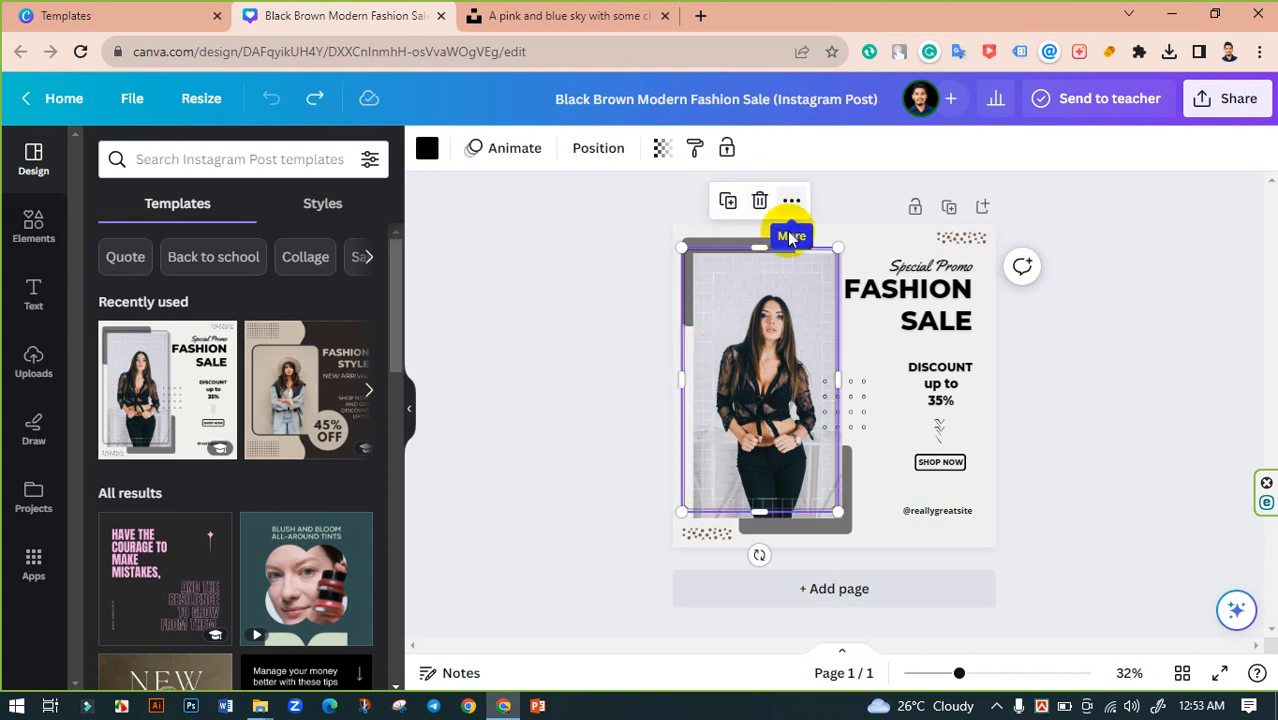
pyautogui.rightClick(780, 292)
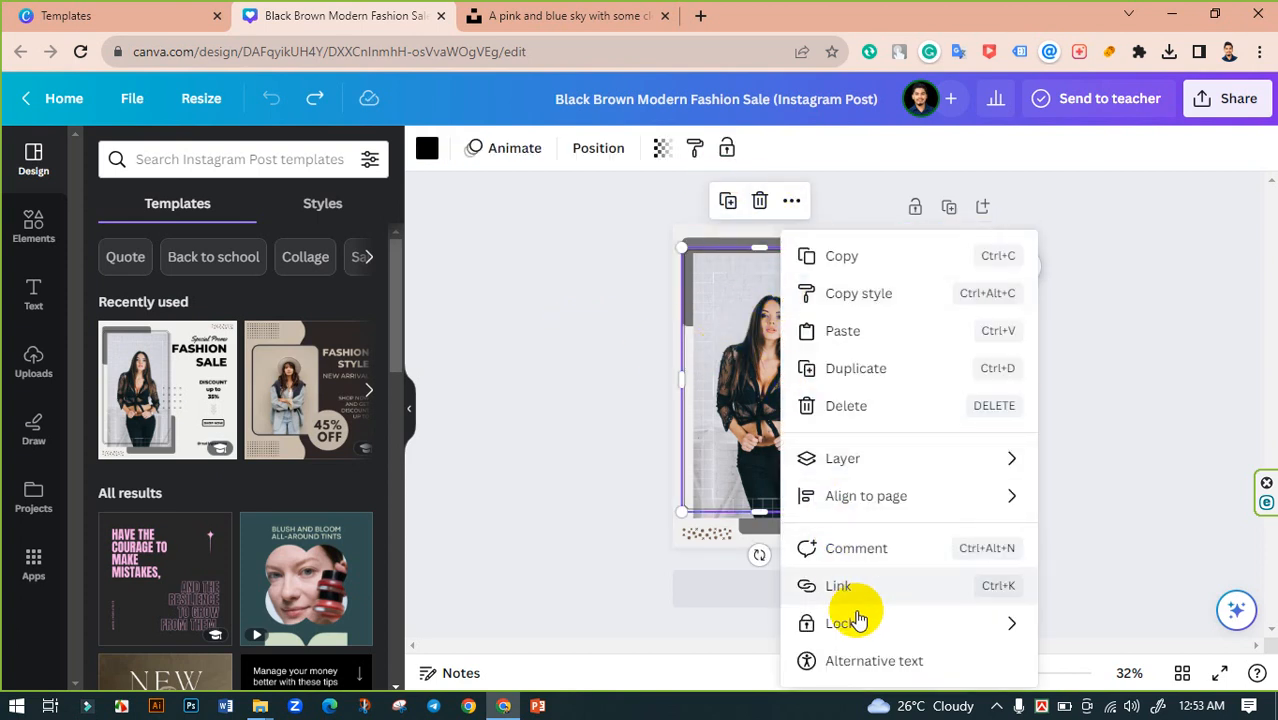
pyautogui.click(608, 414)
pyautogui.click(728, 363)
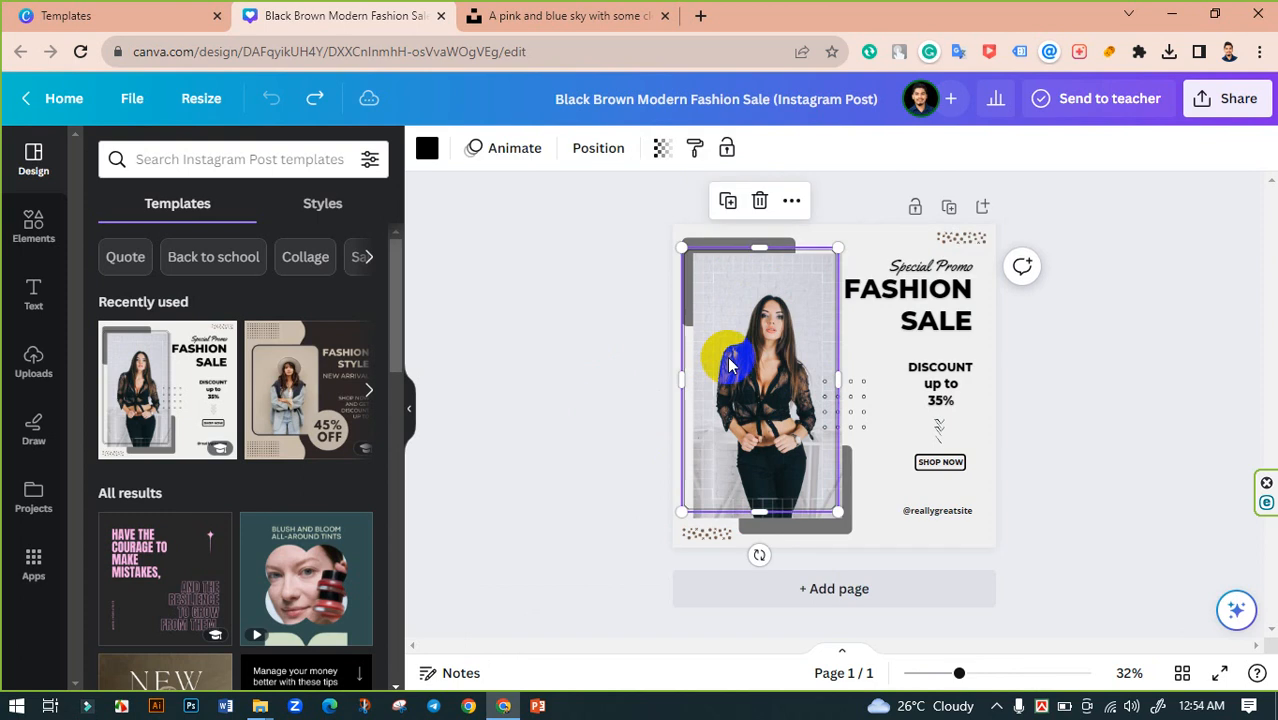
pyautogui.click(757, 203)
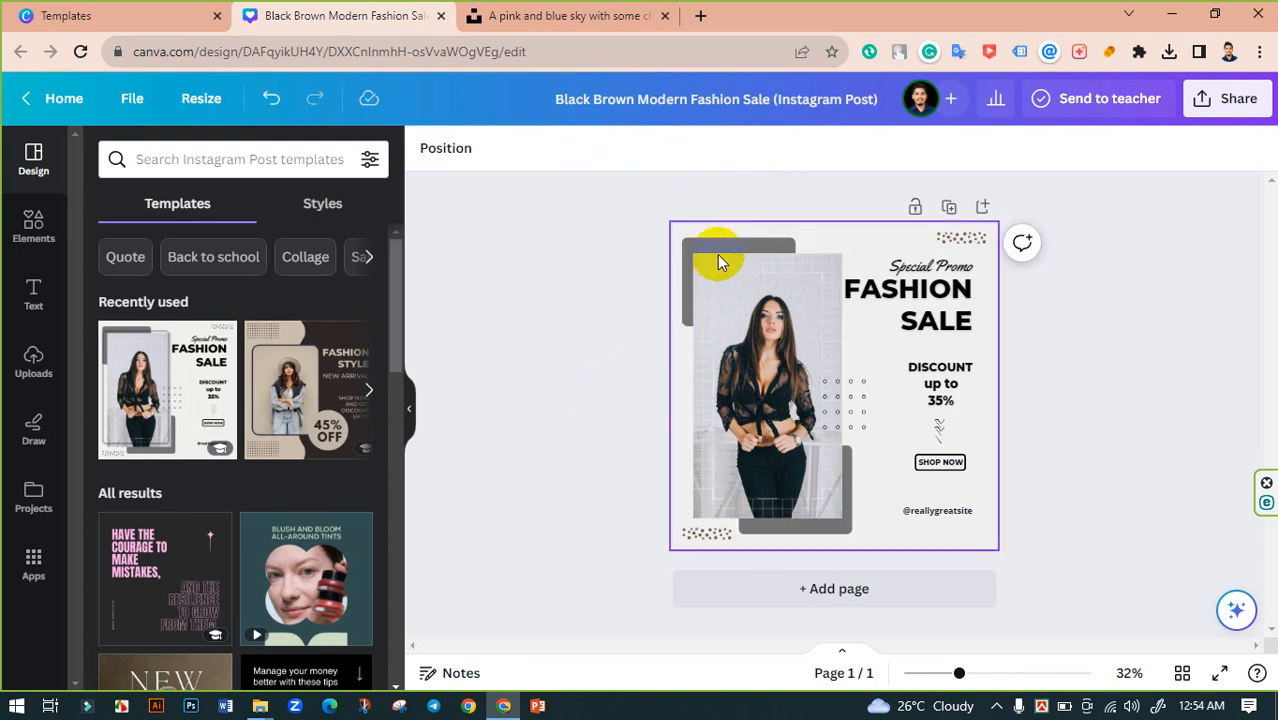
# Move the thin outline aside toward the sale text and delete the woman's image from the frame, keeping the frame.
pyautogui.click(726, 330)
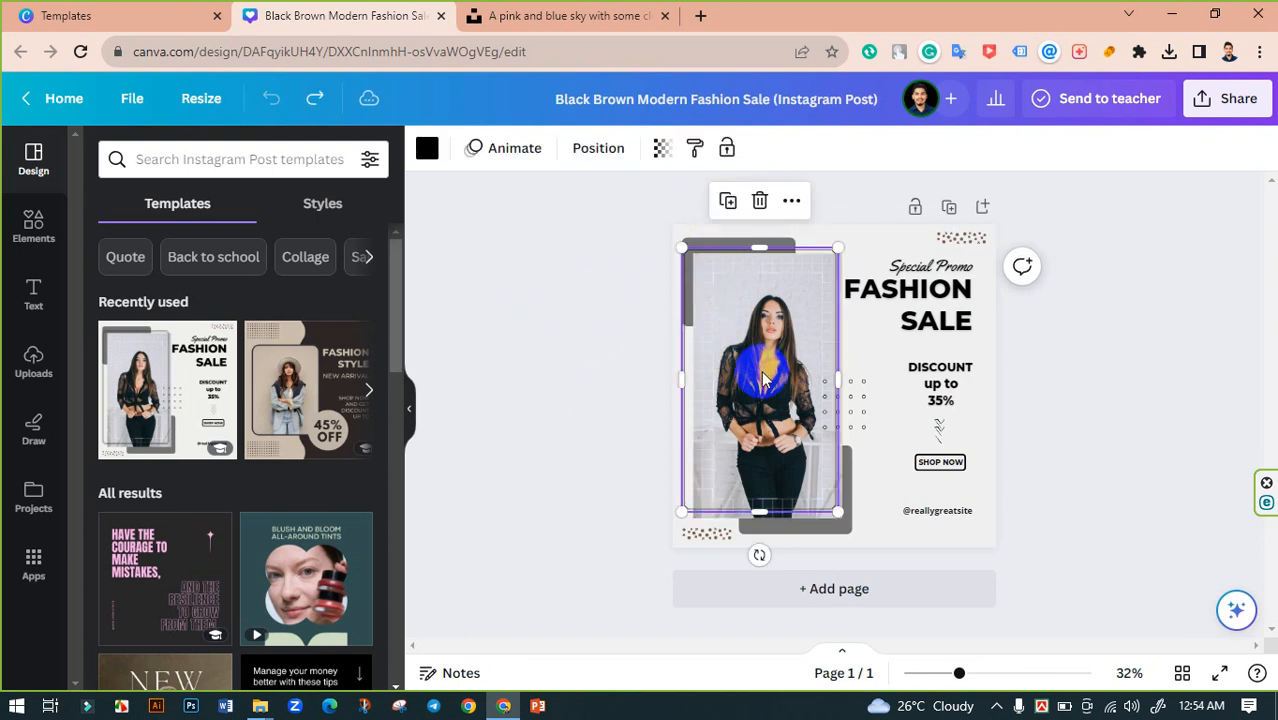
pyautogui.moveTo(769, 375); pyautogui.dragTo(864, 372)
pyautogui.click(722, 372)
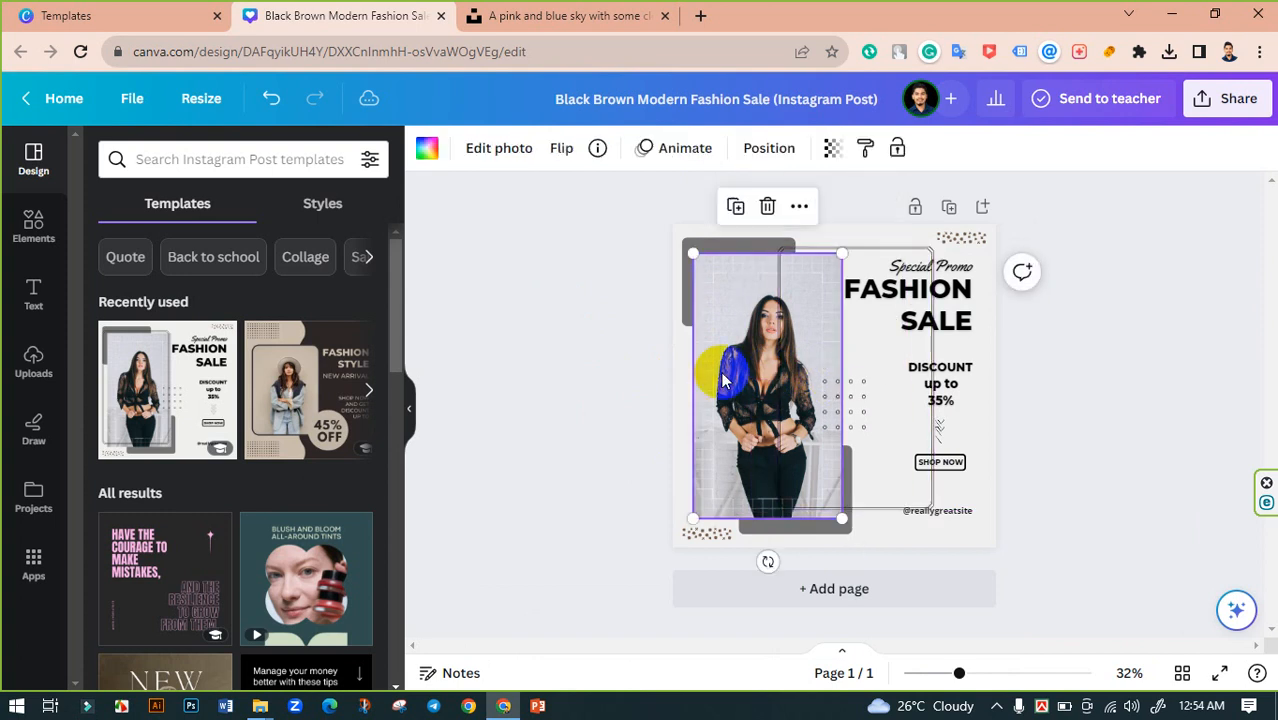
pyautogui.click(760, 208)
pyautogui.click(728, 253)
pyautogui.click(642, 276)
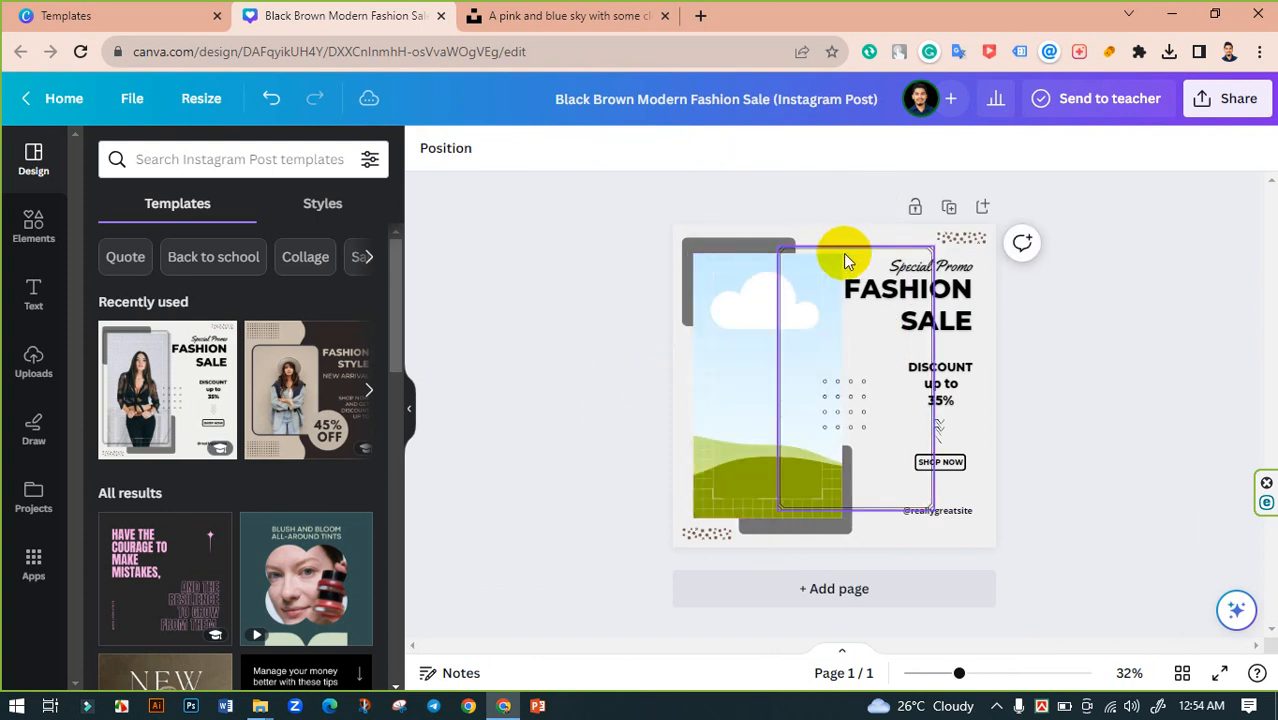
# Move the thin outline back over the empty picture frame.
pyautogui.moveTo(821, 254); pyautogui.dragTo(751, 253)
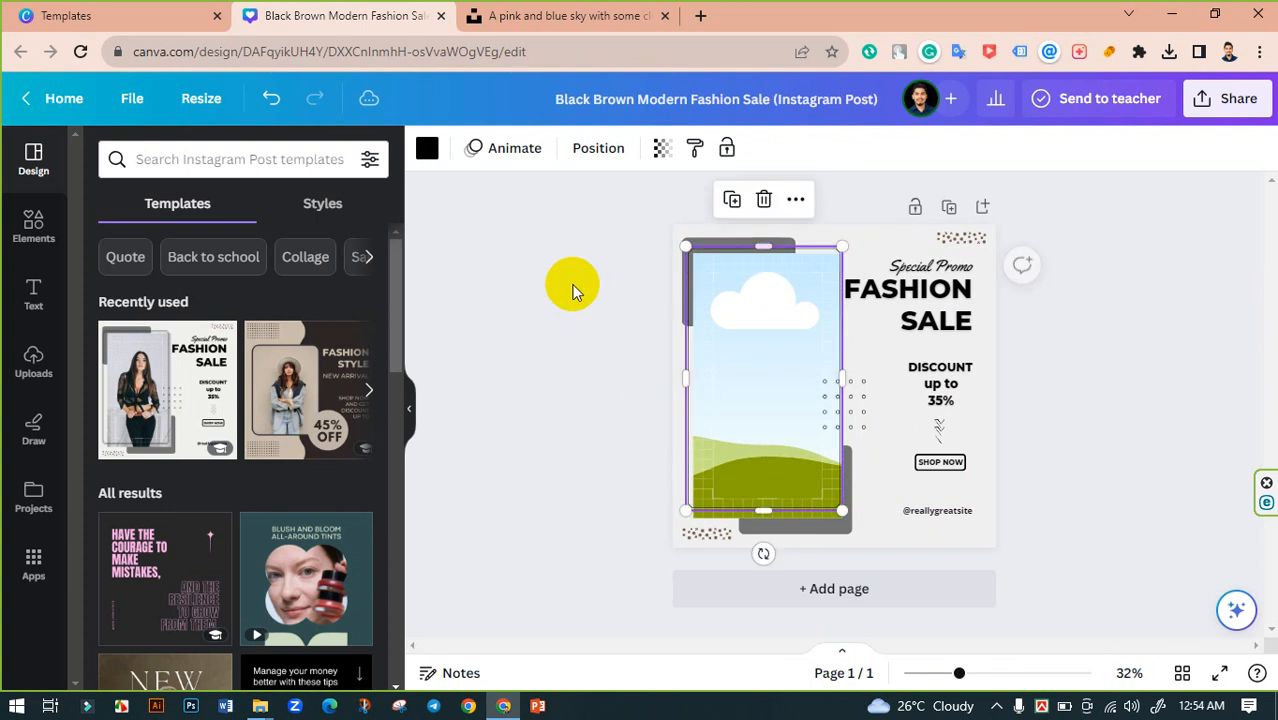
pyautogui.click(570, 285)
pyautogui.click(756, 342)
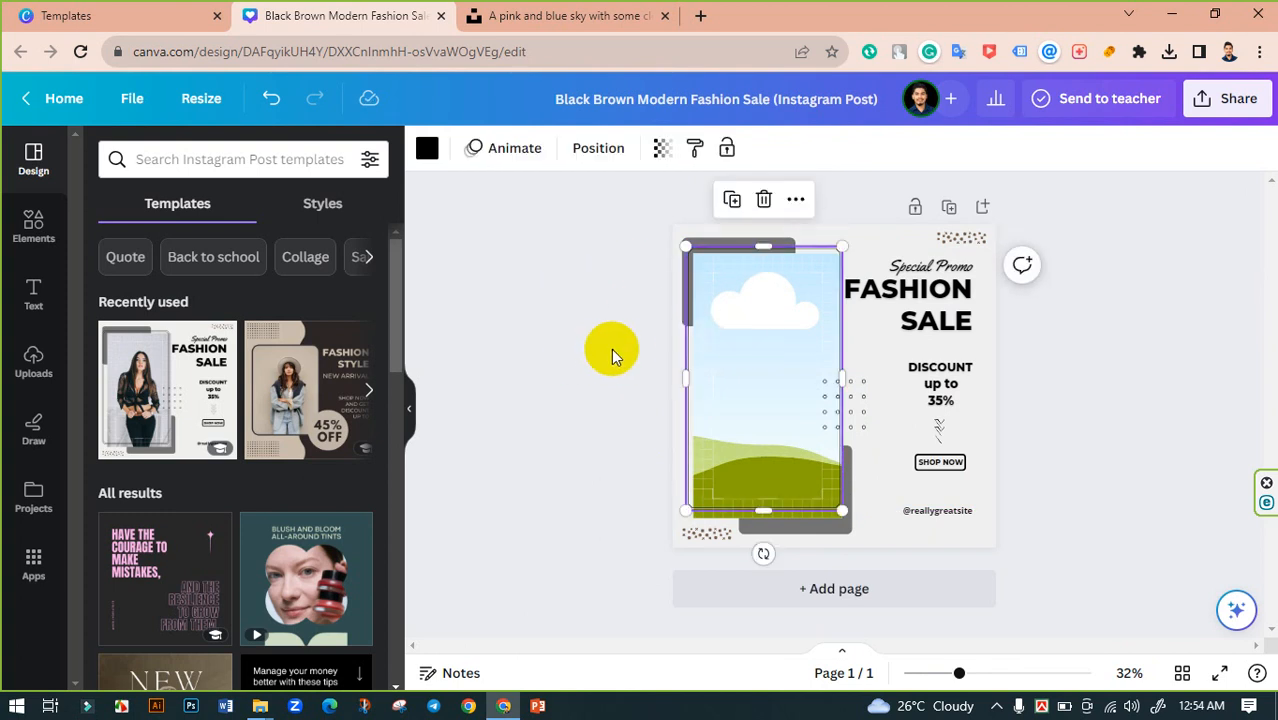
pyautogui.click(492, 356)
# Upload the photo of the man in the black panjabi, 14f9ec67-0be1-4ccd-b1ed-81fc2983aa1a.jpg, from the Downloads folder.
pyautogui.click(22, 370)
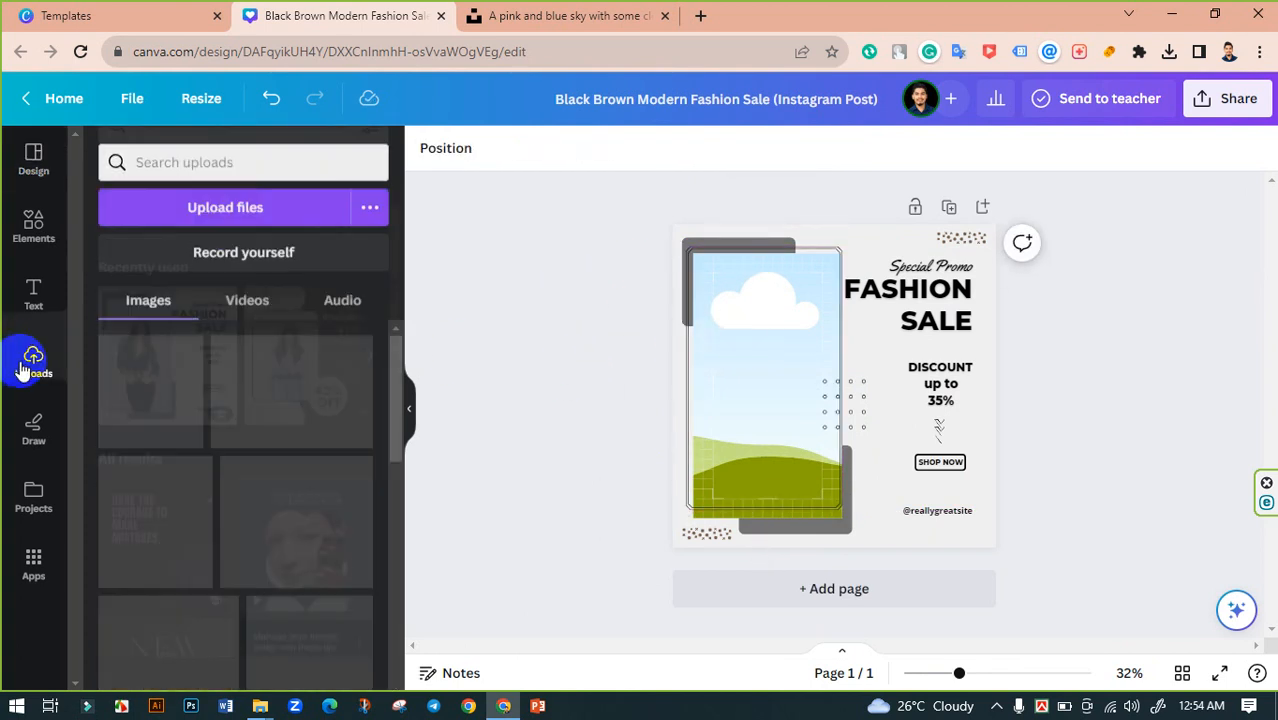
pyautogui.click(259, 210)
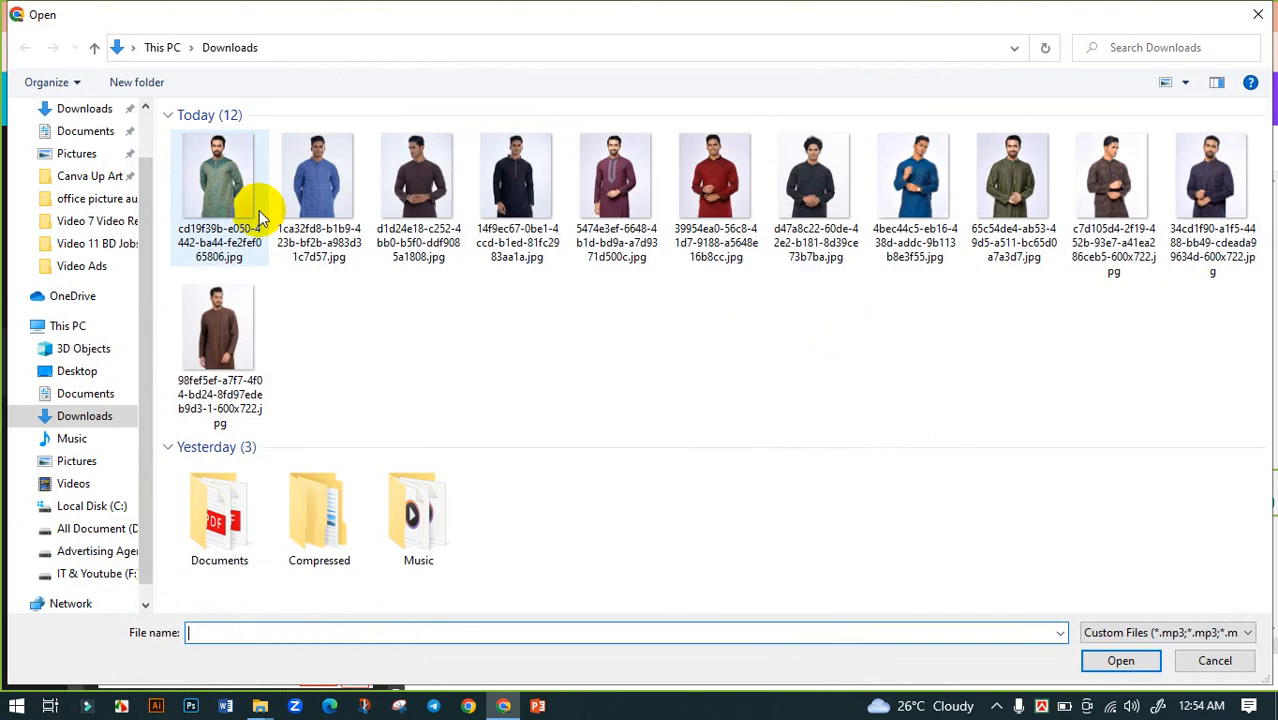
pyautogui.click(514, 200)
pyautogui.click(1118, 661)
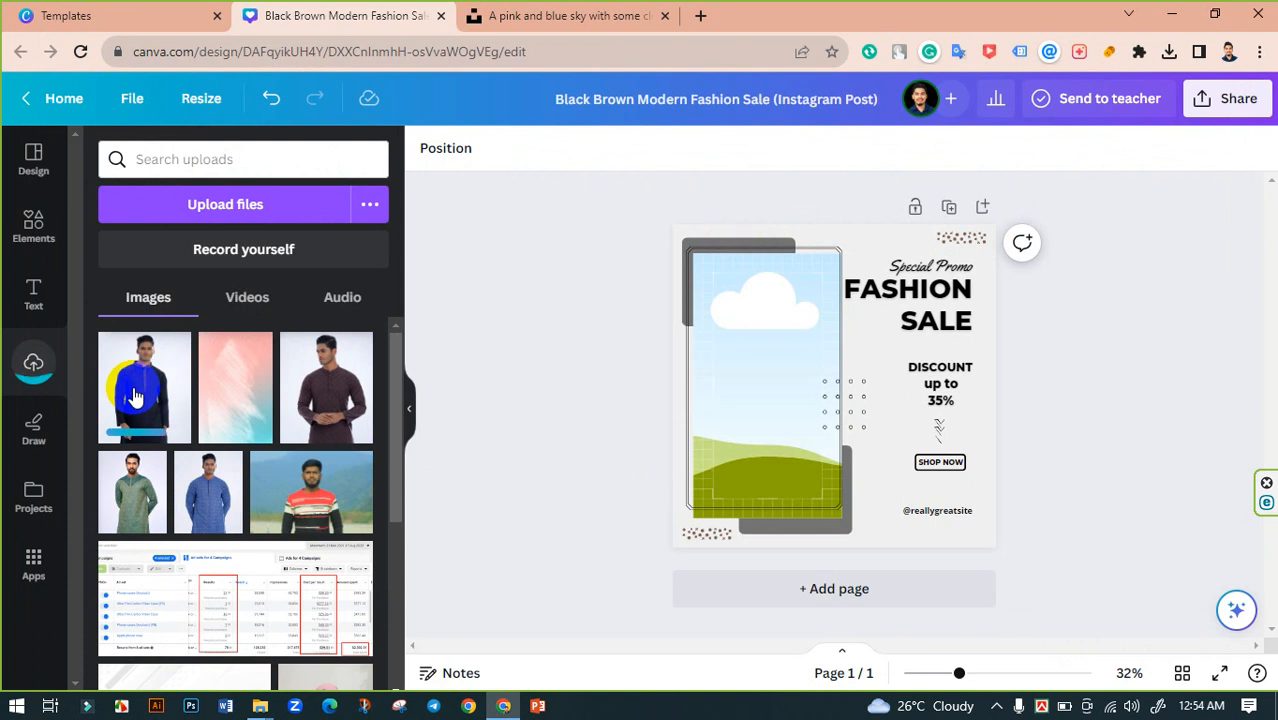
pyautogui.moveTo(136, 397); pyautogui.dragTo(94, 365)
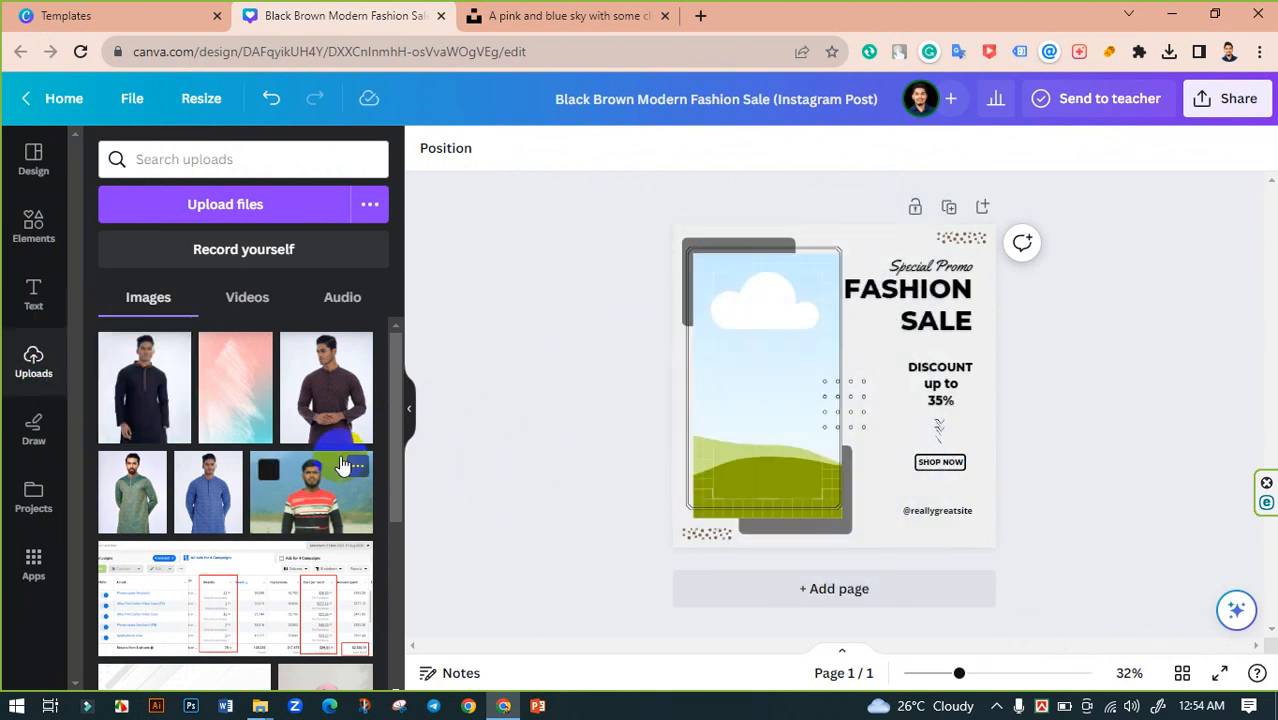
# Shift the thin outline off the empty frame to surround the sale text, and place the uploaded man's photo in the frame.
pyautogui.moveTo(791, 253); pyautogui.dragTo(983, 246)
pyautogui.click(743, 292)
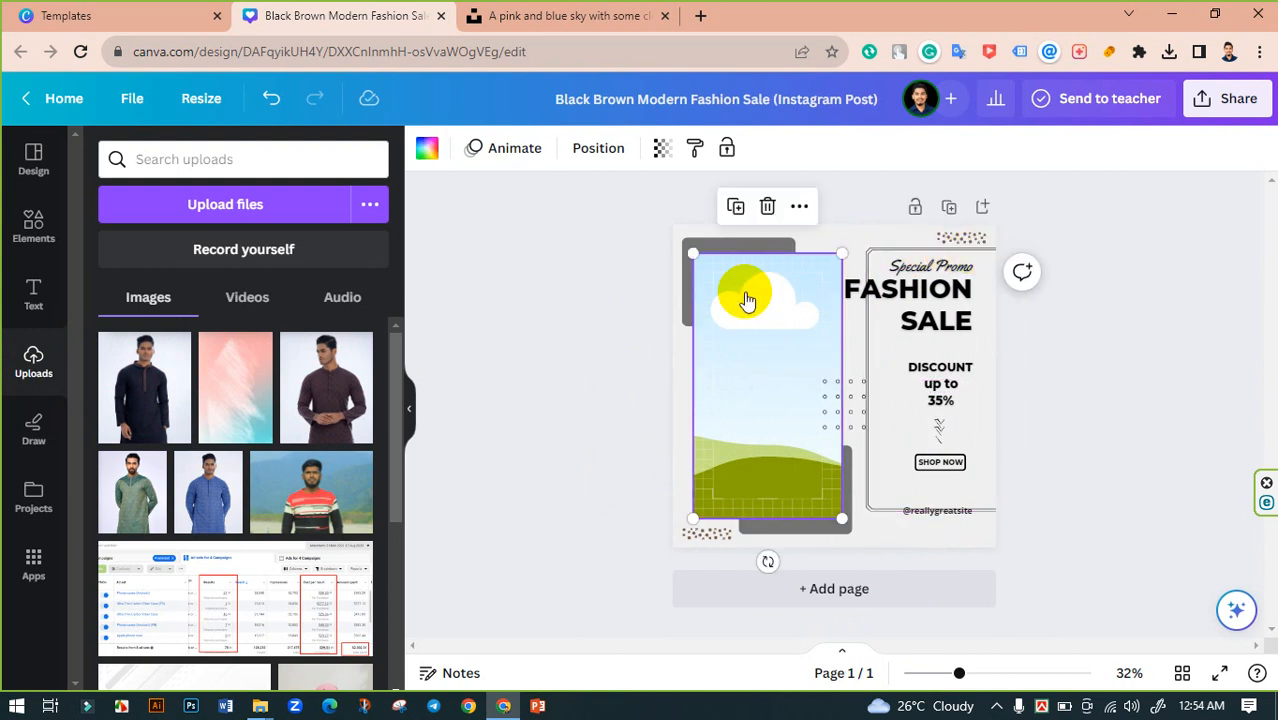
pyautogui.rightClick(742, 292)
pyautogui.click(540, 341)
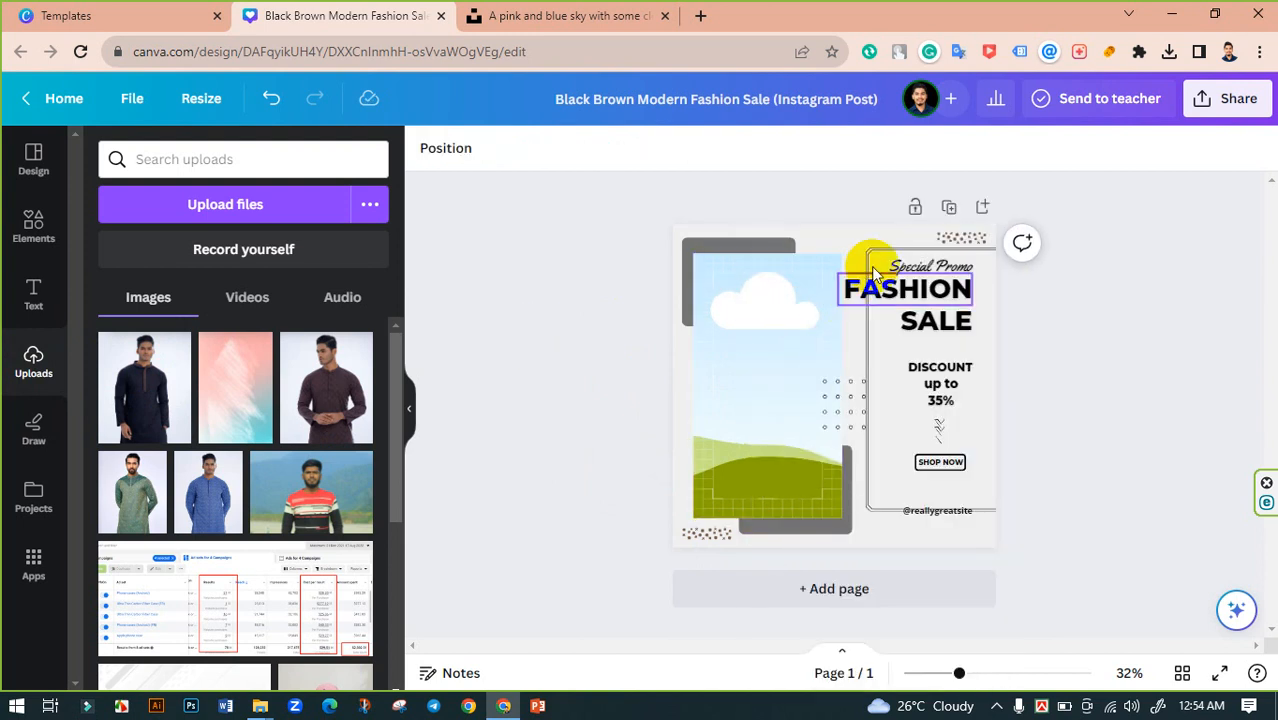
pyautogui.moveTo(882, 251); pyautogui.dragTo(848, 255)
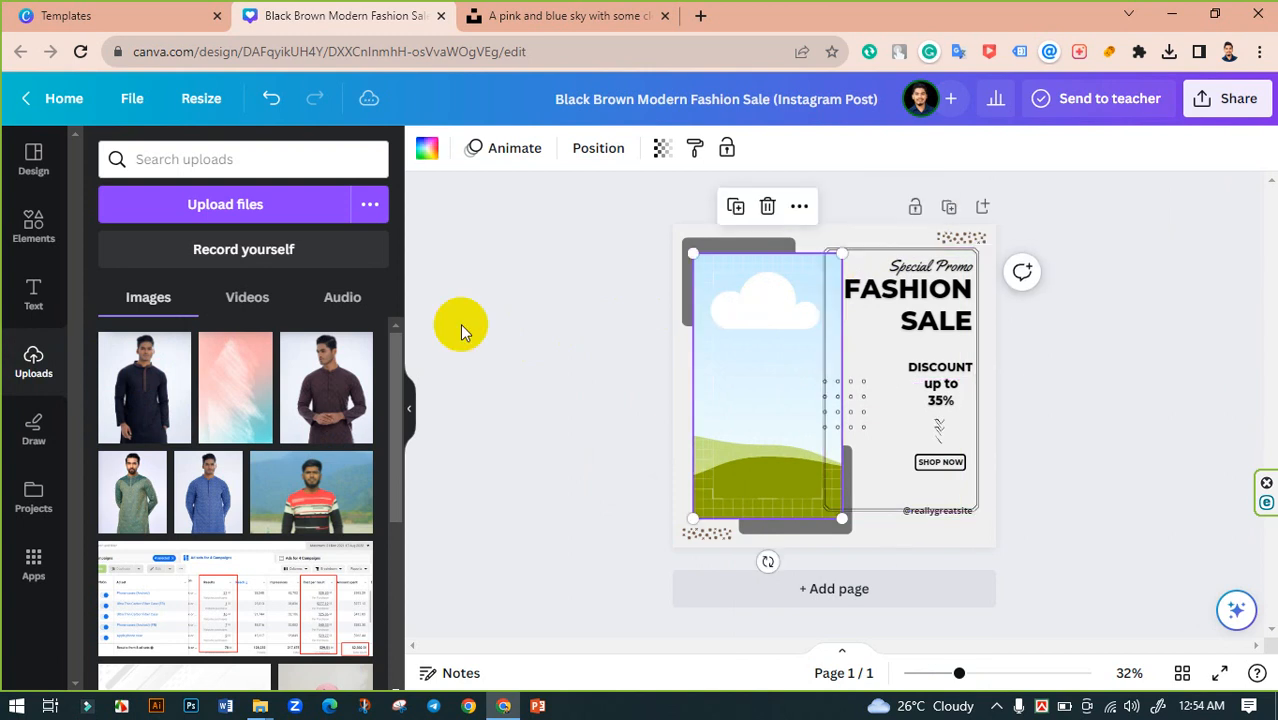
pyautogui.moveTo(128, 385); pyautogui.dragTo(707, 344)
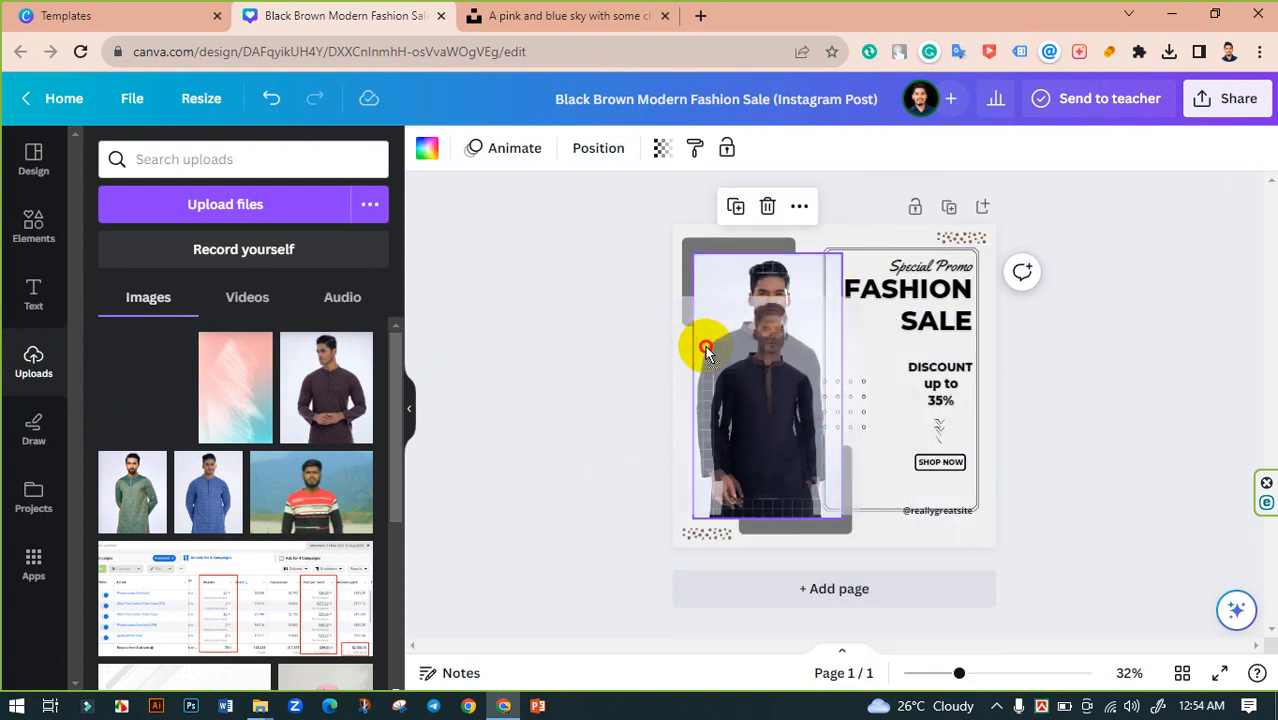
pyautogui.click(515, 389)
# Open the man's photo for cropping and try enlarging it inside the frame.
pyautogui.click(739, 417)
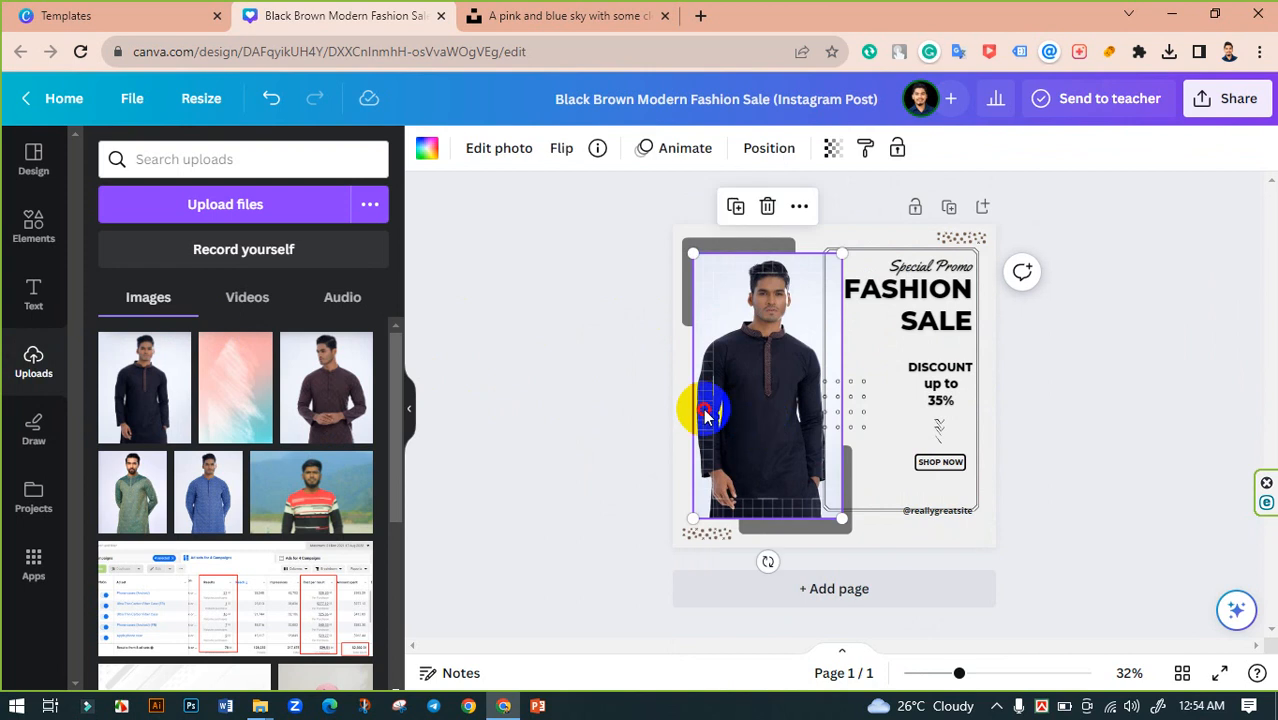
pyautogui.doubleClick(704, 413)
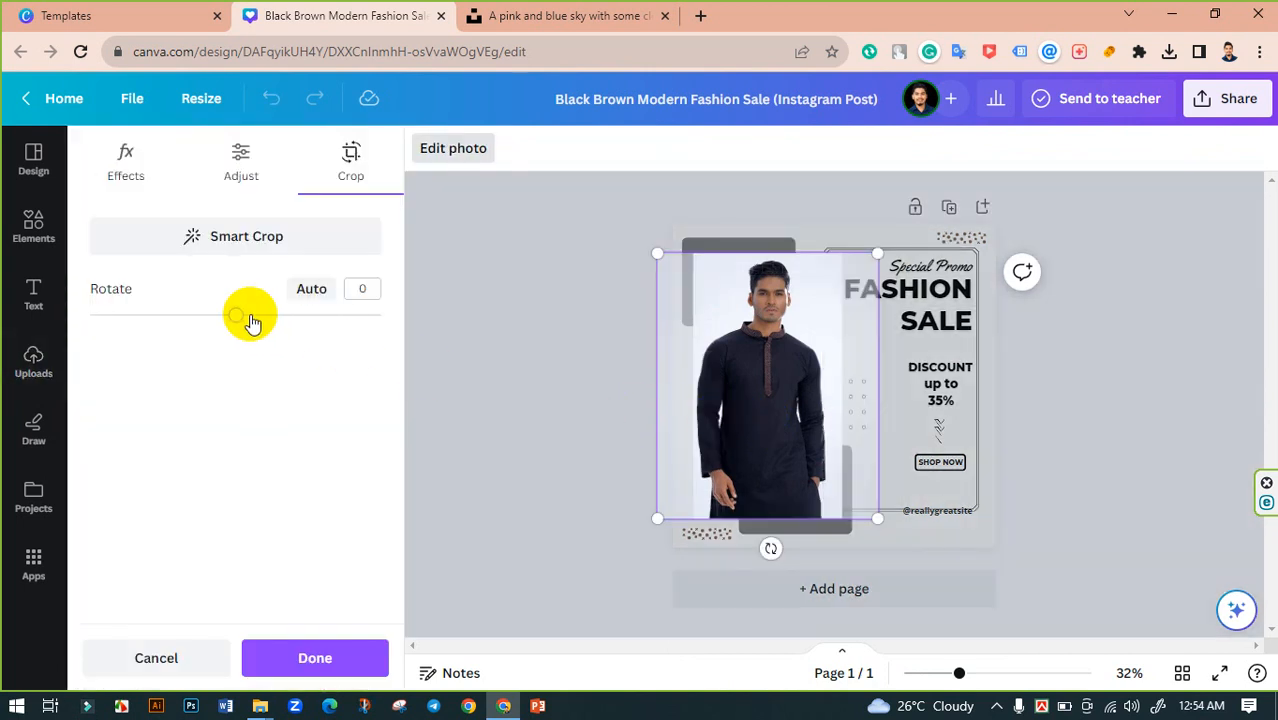
pyautogui.moveTo(241, 316)
pyautogui.mouseDown()
pyautogui.moveTo(271, 317)
pyautogui.moveTo(233, 326)
pyautogui.mouseUp()
pyautogui.click(495, 362)
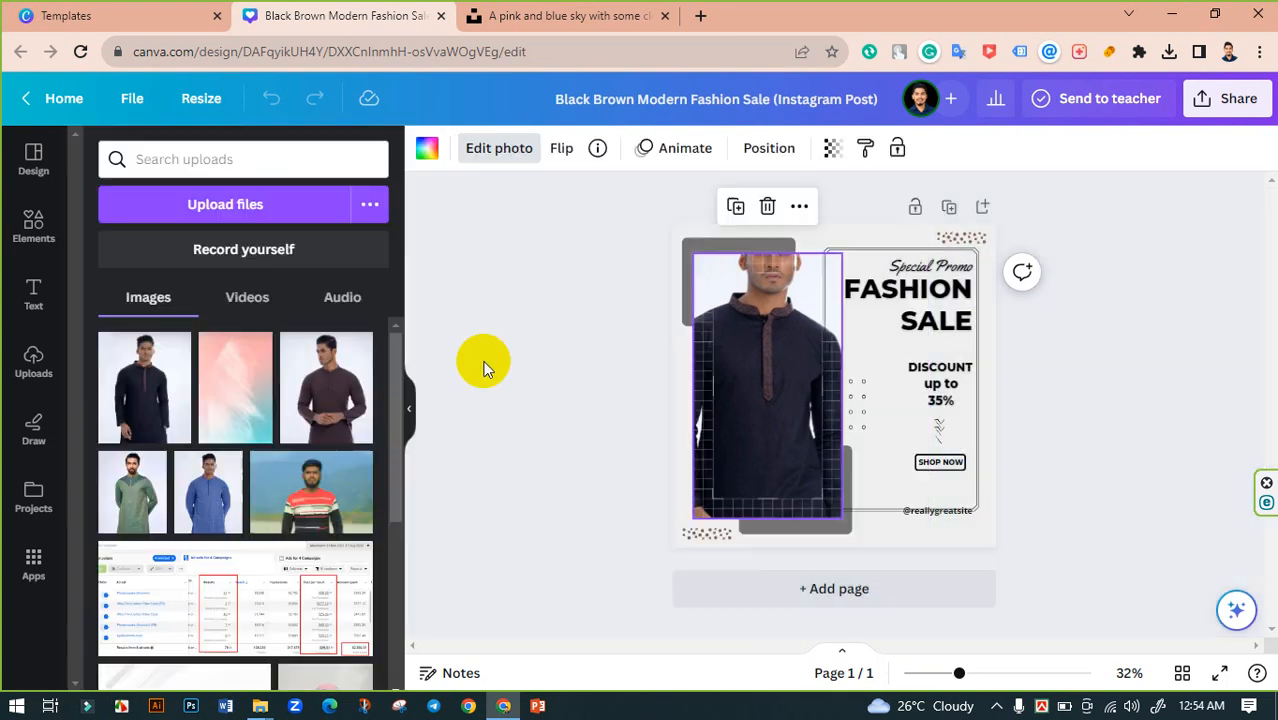
# Recrop the man's photo inside the frame, scaling it down to include his head and hands, with a rotation of about 0.4.
pyautogui.click(776, 394)
pyautogui.doubleClick(776, 394)
pyautogui.moveTo(747, 399); pyautogui.dragTo(741, 444)
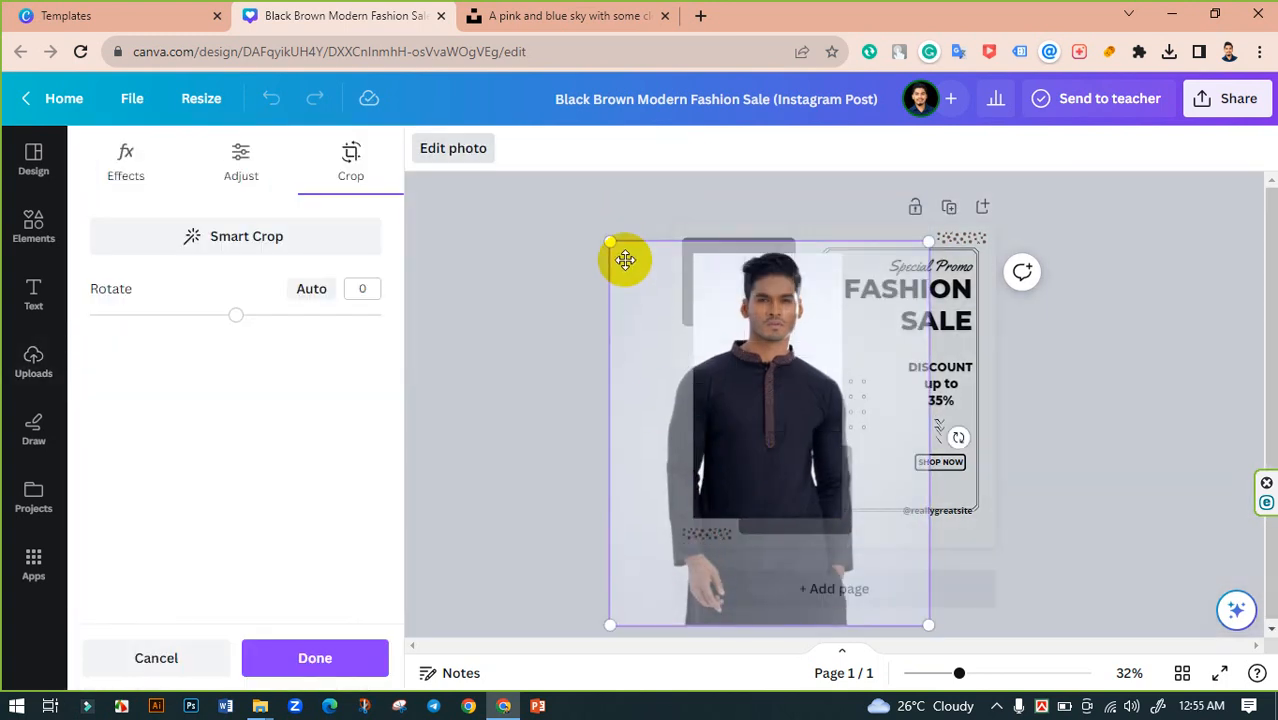
pyautogui.click(202, 236)
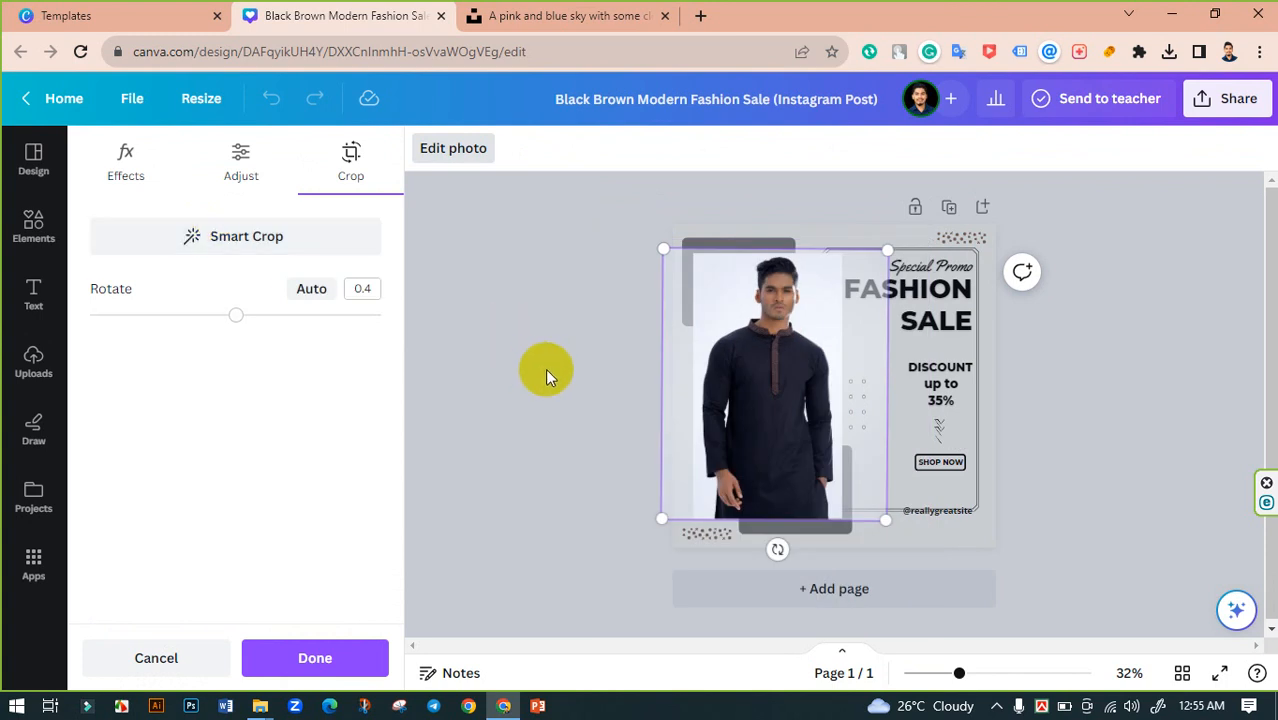
pyautogui.click(540, 365)
pyautogui.click(569, 366)
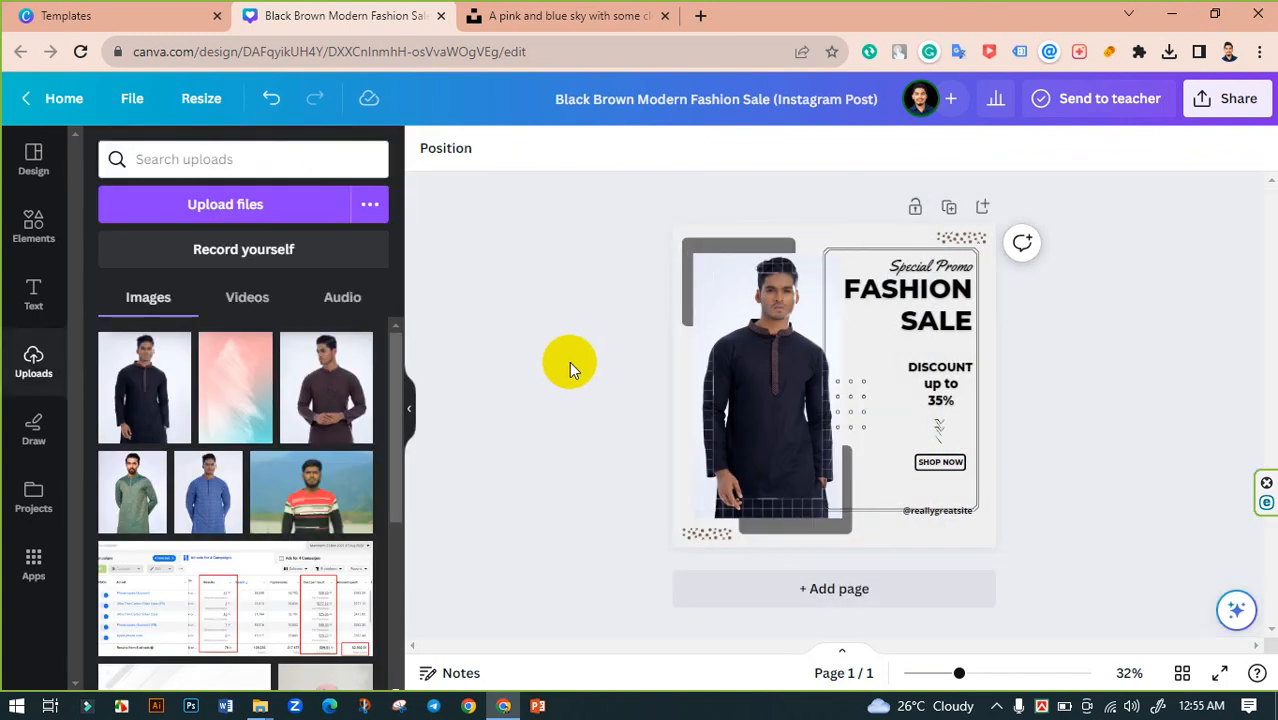
# Delete the man's photo together with its frame.
pyautogui.click(744, 481)
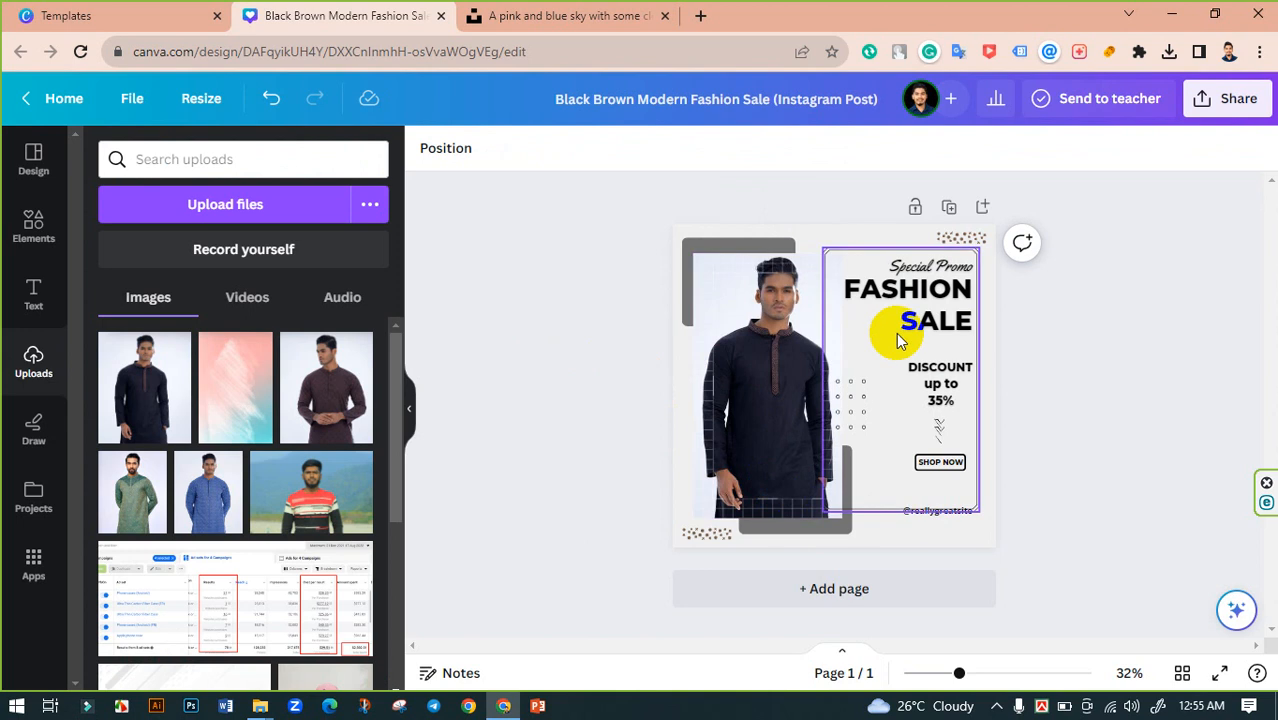
pyautogui.moveTo(780, 278); pyautogui.dragTo(549, 268)
pyautogui.click(704, 432)
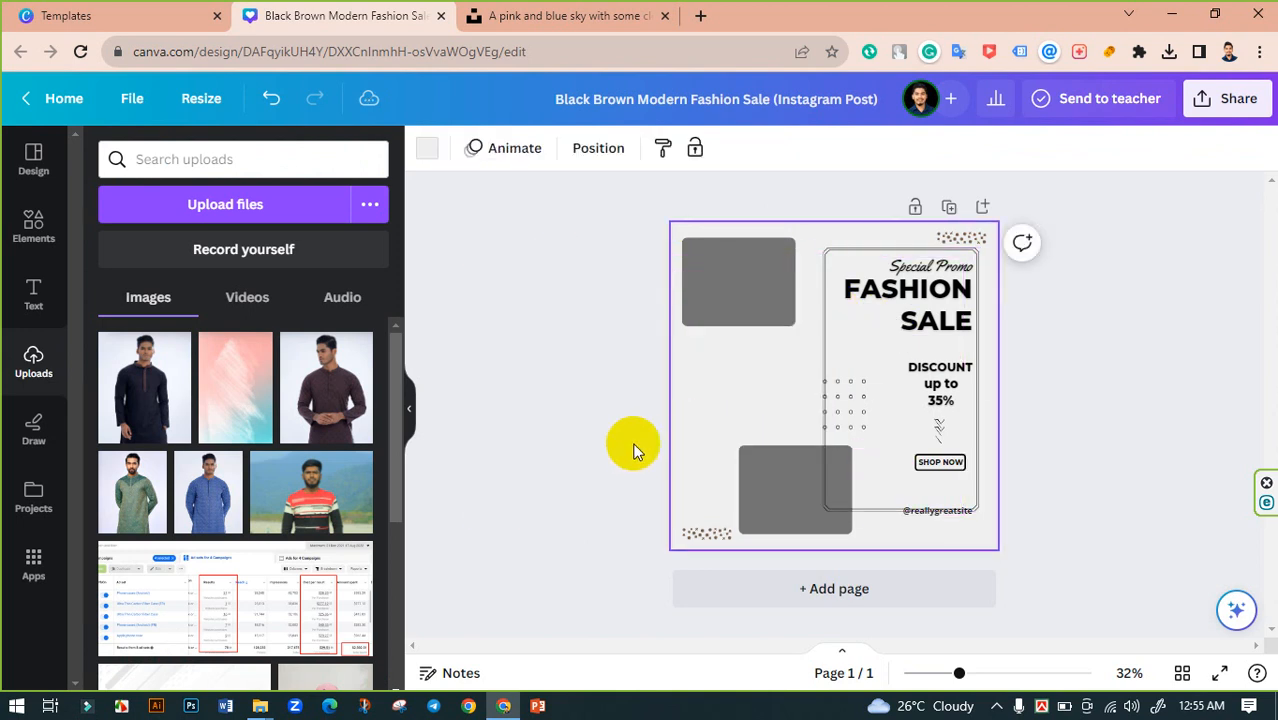
# Undo the deletion of the man's photo and its frame.
pyautogui.moveTo(959, 673); pyautogui.dragTo(988, 673)
pyautogui.click(473, 389)
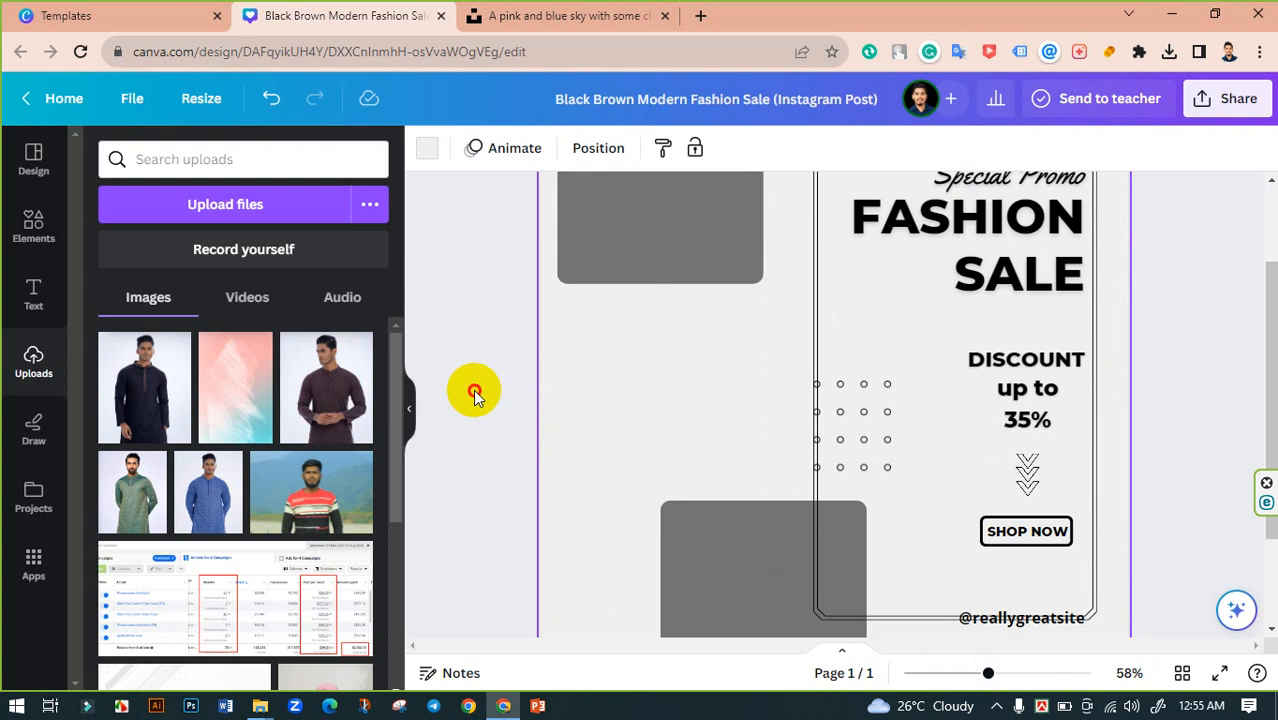
pyautogui.hotkey('ctrl', 'z')
pyautogui.click(618, 463)
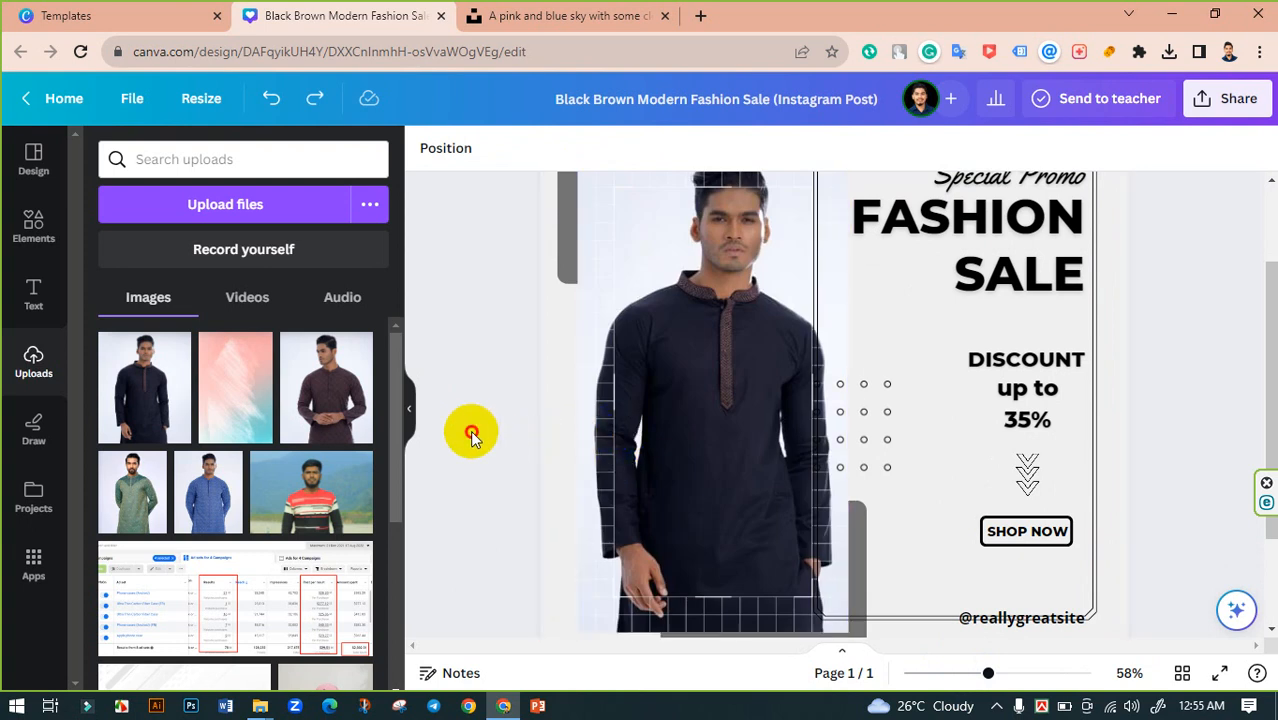
# Recrop the man's photo, scaling it down slightly inside its frame while keeping his head and hands visible.
pyautogui.scroll(1, 702, 393)
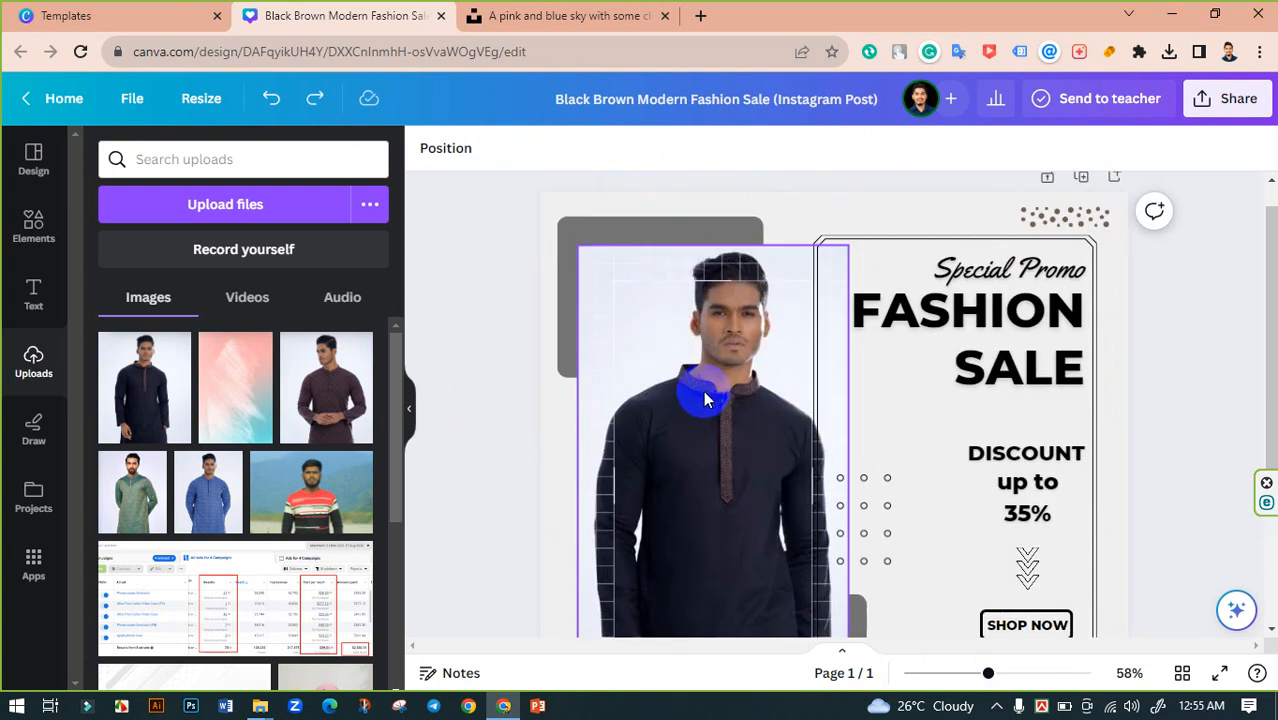
pyautogui.doubleClick(703, 398)
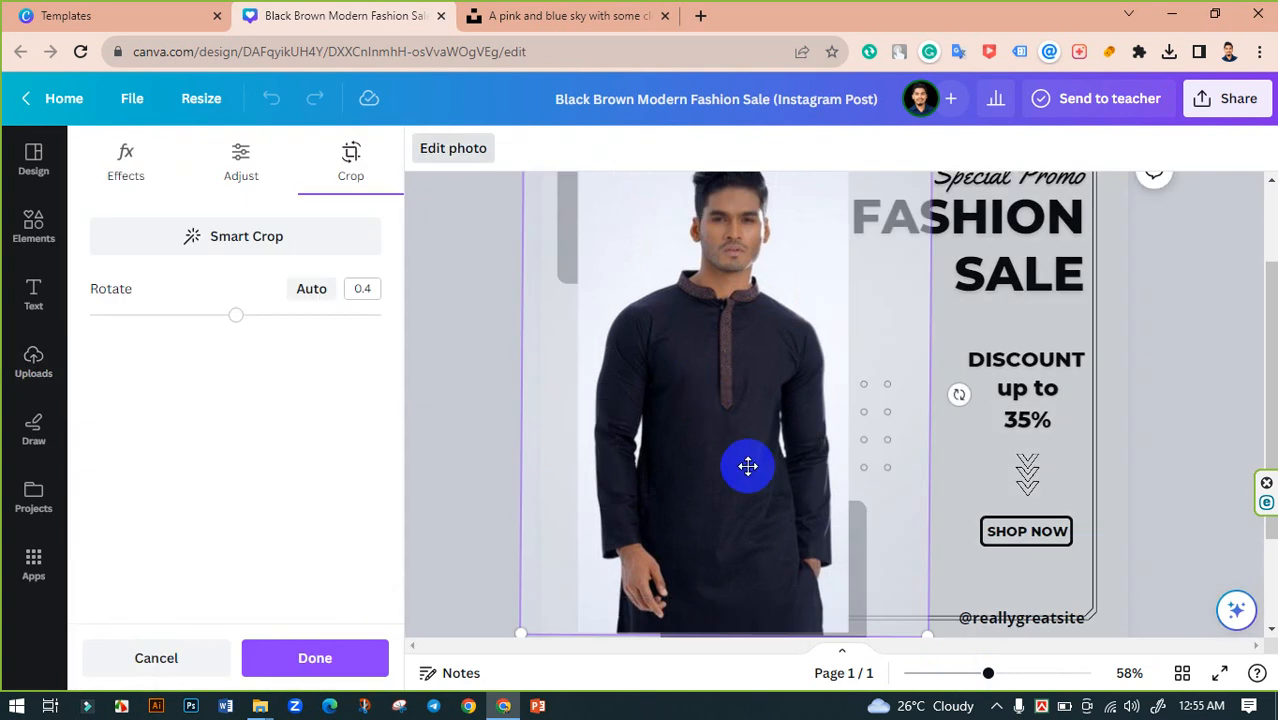
pyautogui.moveTo(927, 631); pyautogui.dragTo(755, 551)
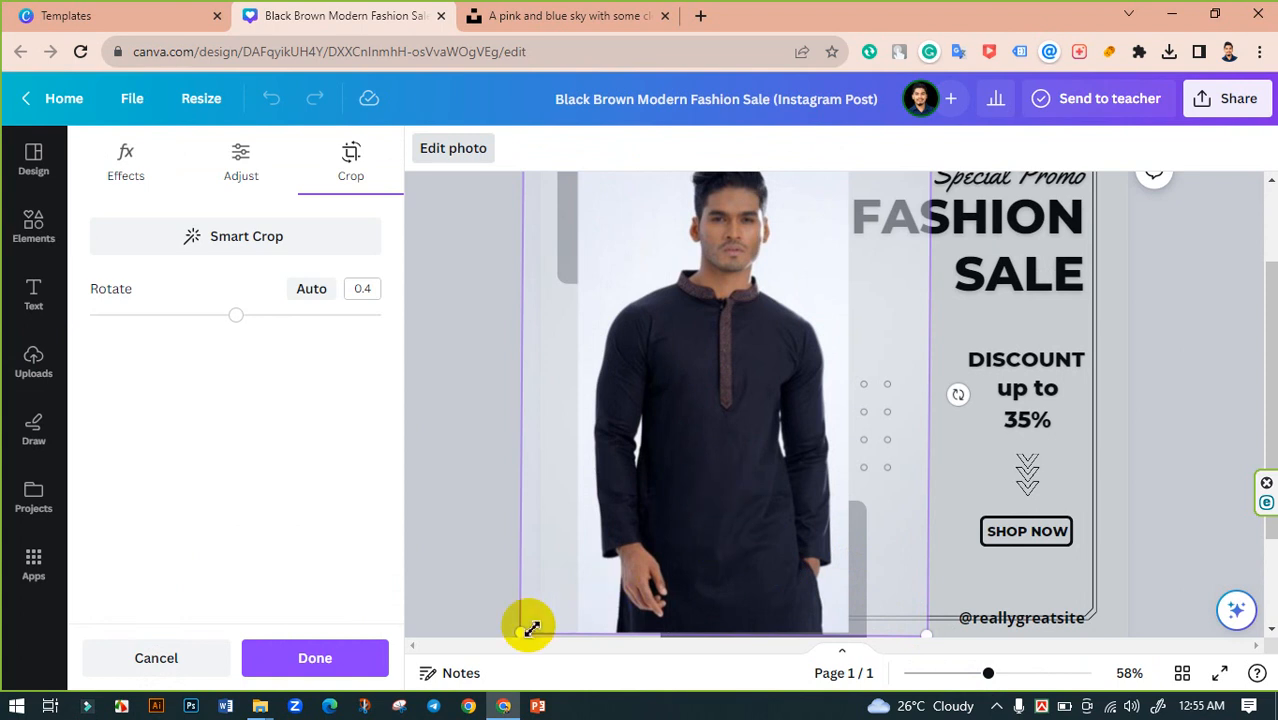
pyautogui.moveTo(528, 622); pyautogui.dragTo(730, 512)
pyautogui.scroll(2, 730, 512)
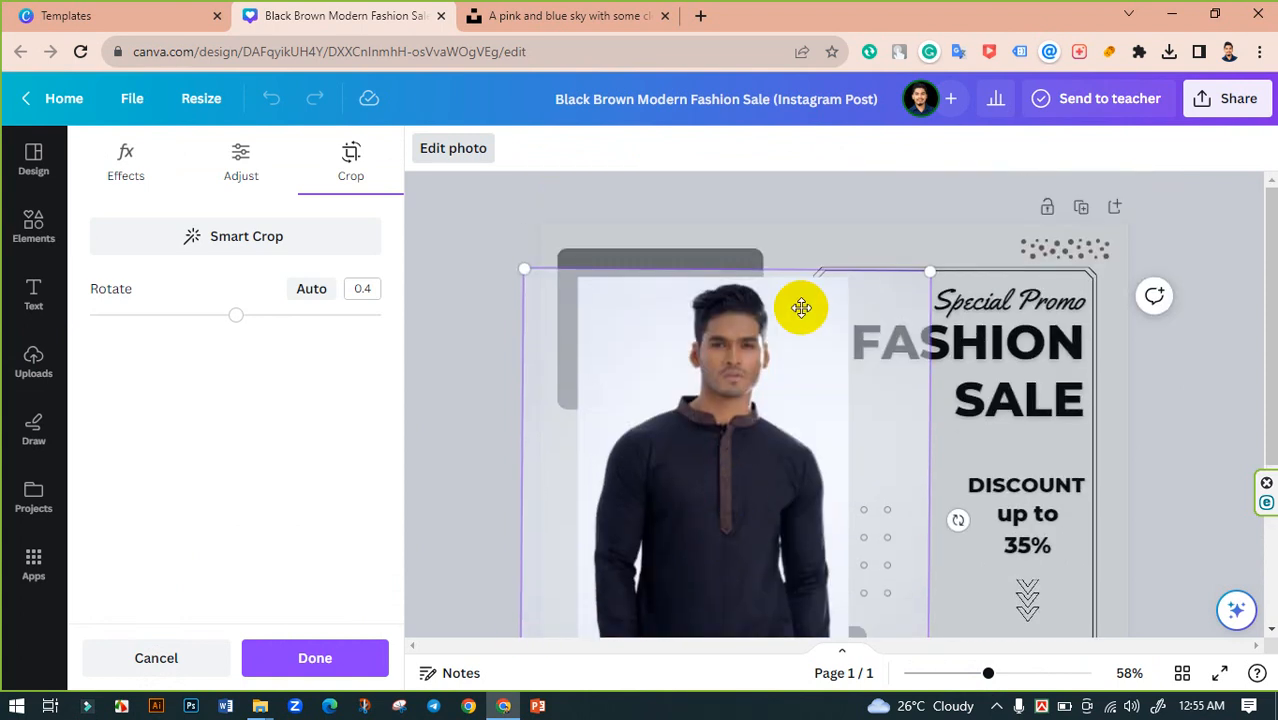
pyautogui.moveTo(930, 272); pyautogui.dragTo(725, 374)
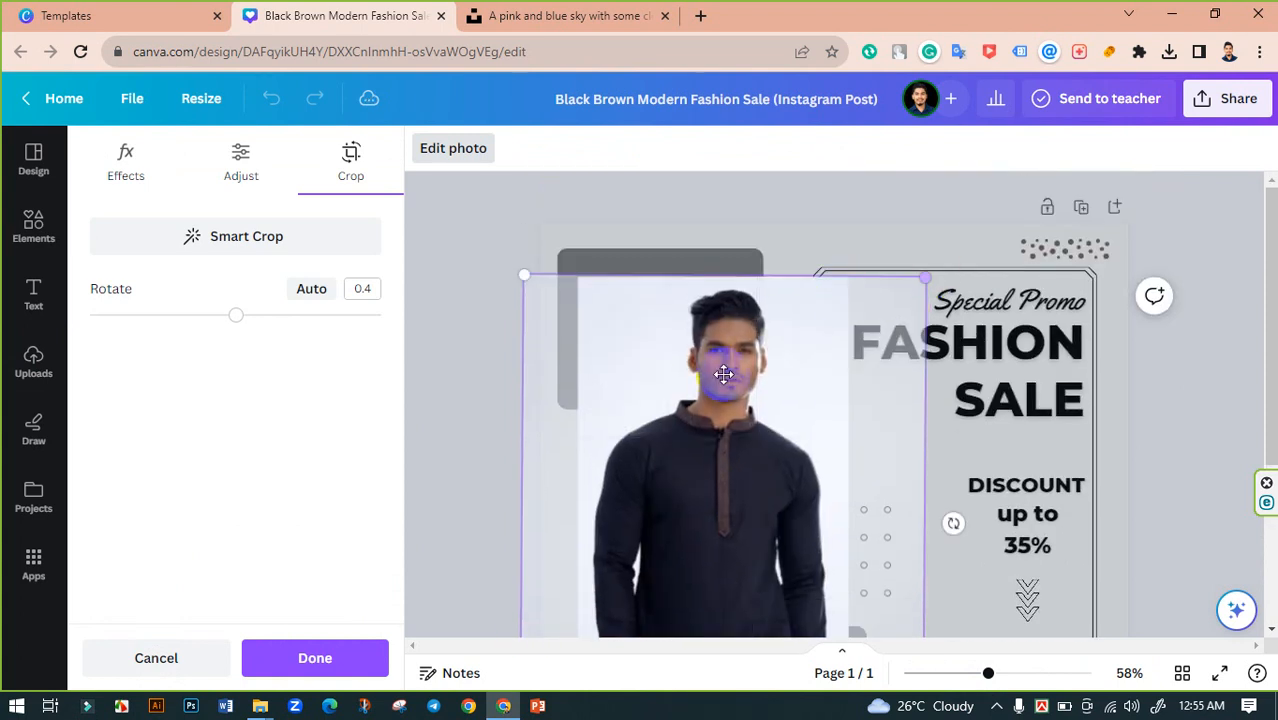
pyautogui.scroll(-3, 685, 428)
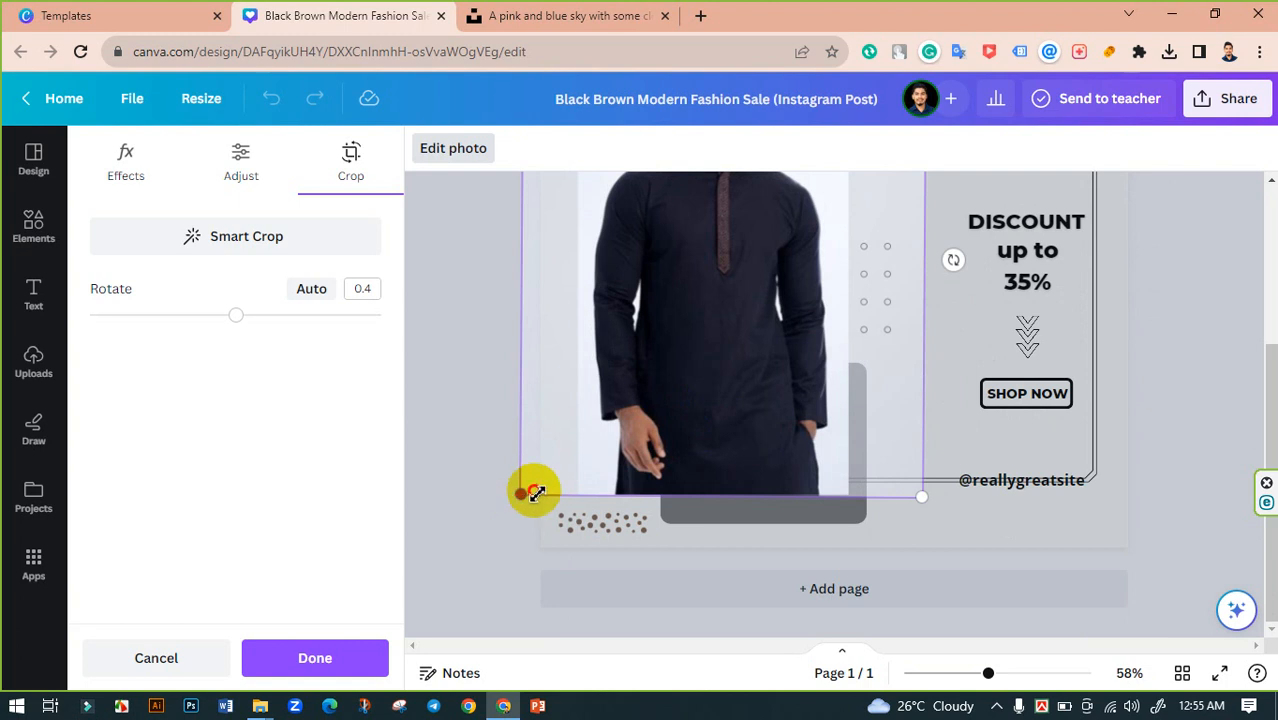
pyautogui.moveTo(529, 492); pyautogui.dragTo(541, 483)
pyautogui.scroll(2, 489, 428)
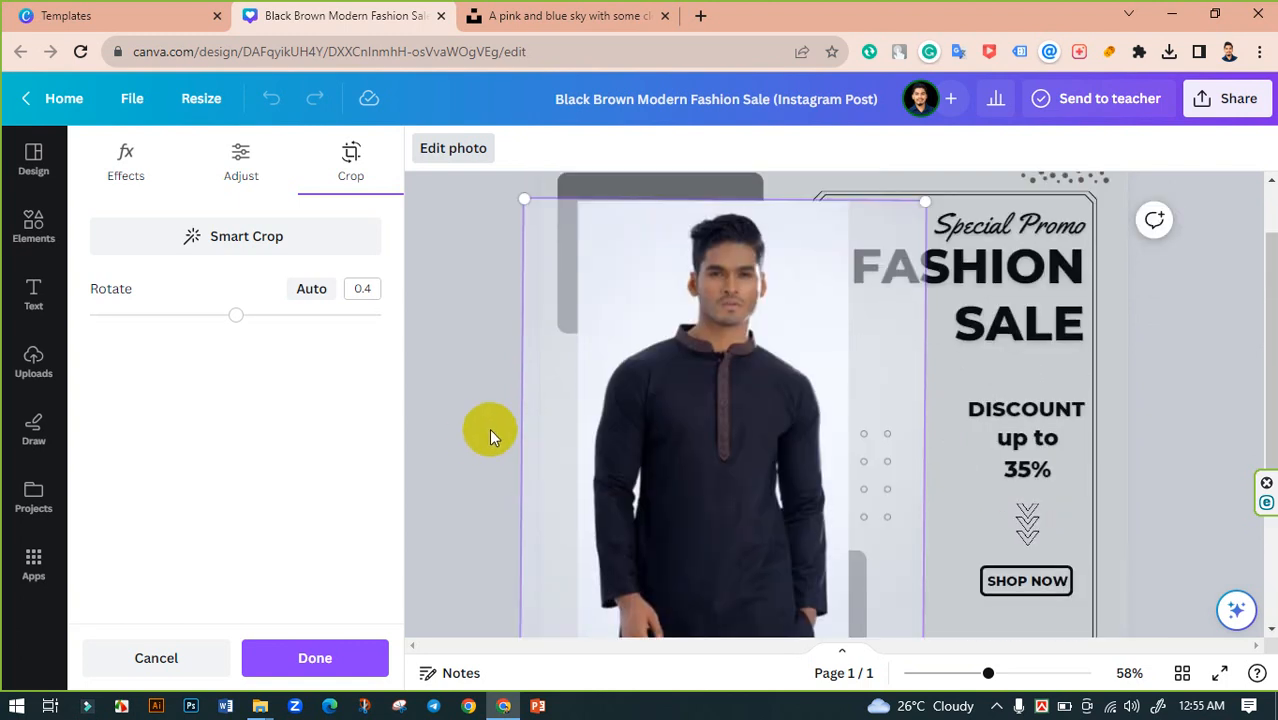
pyautogui.click(476, 398)
pyautogui.click(475, 397)
pyautogui.scroll(-1, 475, 397)
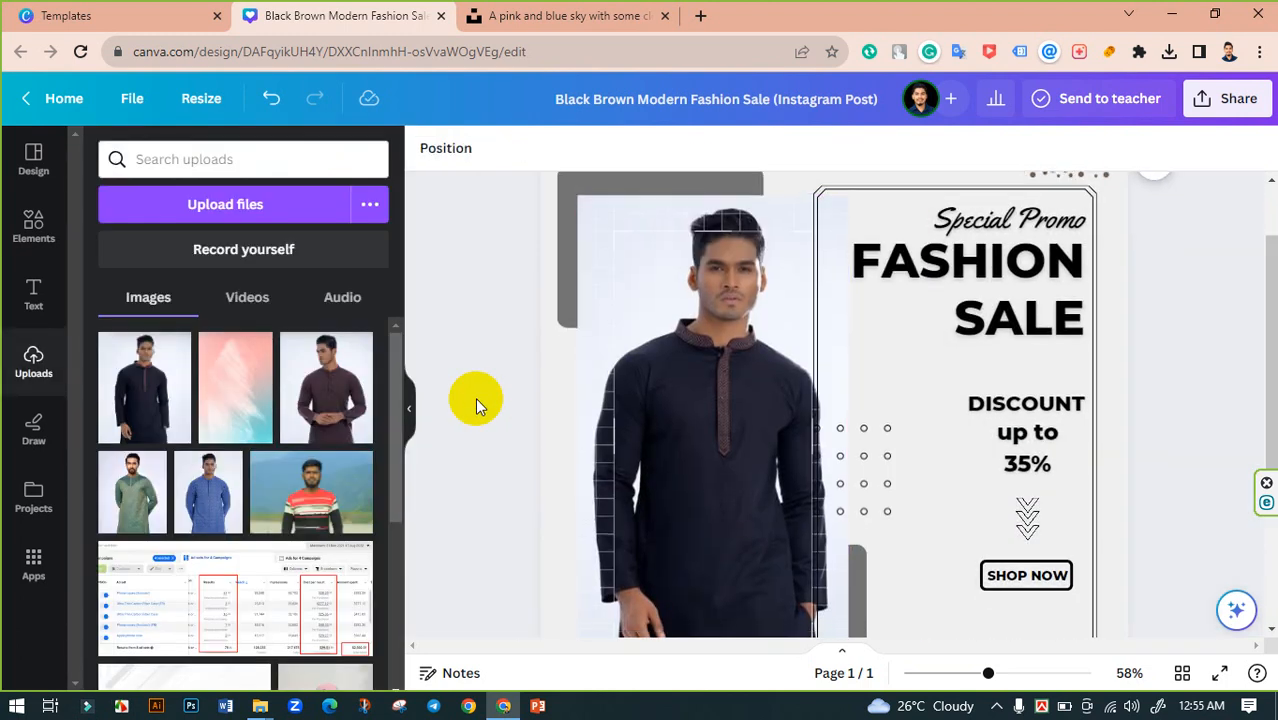
pyautogui.scroll(1, 475, 397)
pyautogui.click(611, 434)
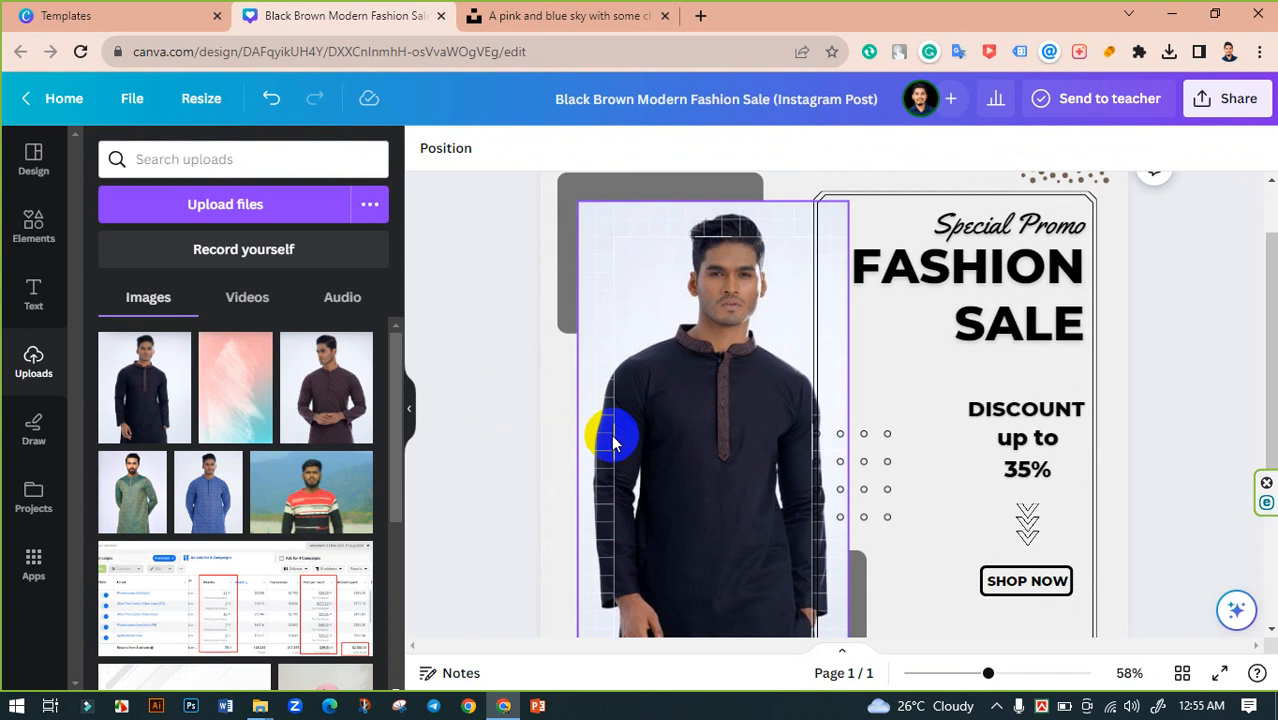
pyautogui.click(465, 454)
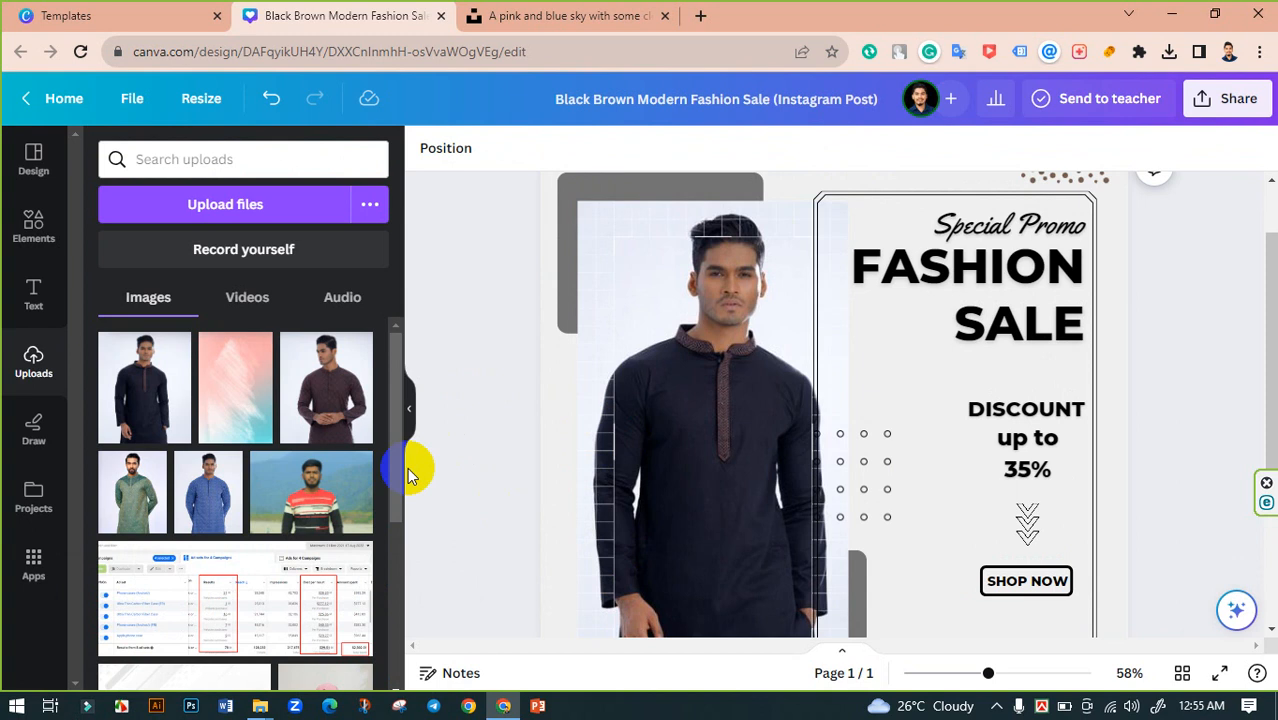
# Move the double-line border from around the sale text onto the man's photo, offset slightly up and to the left.
pyautogui.scroll(1, 993, 292)
pyautogui.click(770, 294)
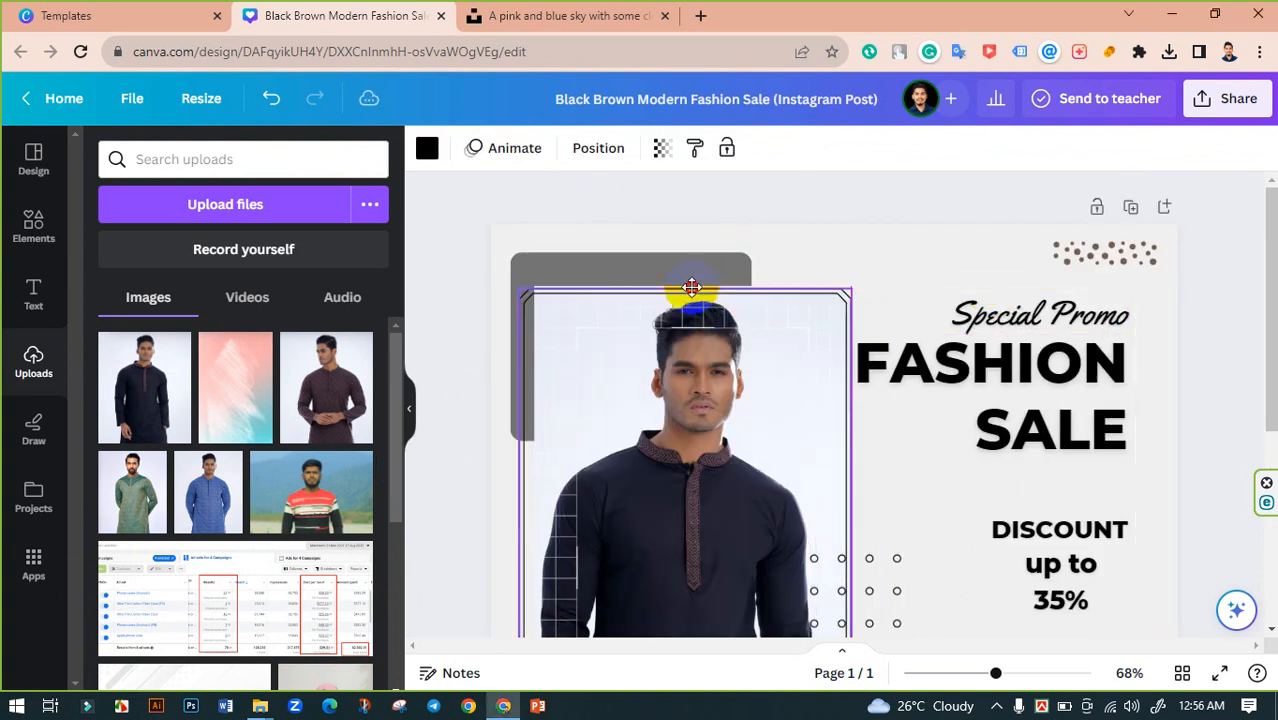
pyautogui.moveTo(692, 288); pyautogui.dragTo(672, 271)
pyautogui.click(465, 338)
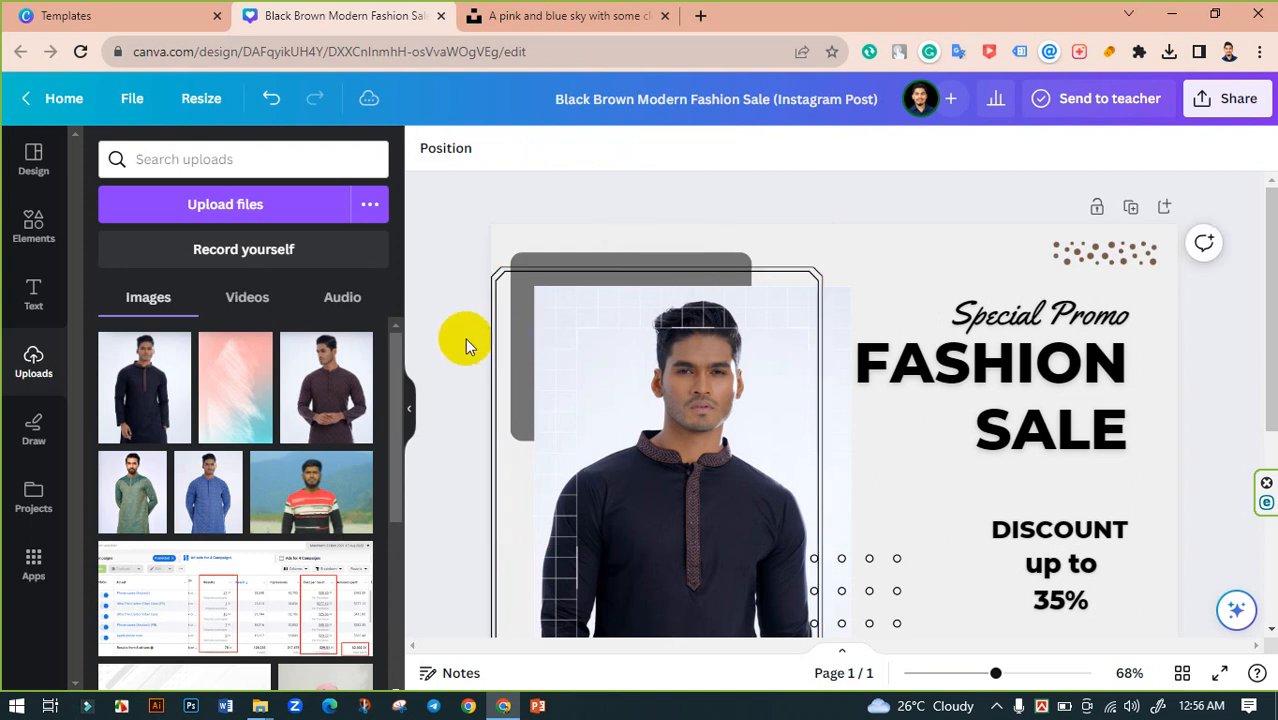
pyautogui.scroll(-5, 483, 348)
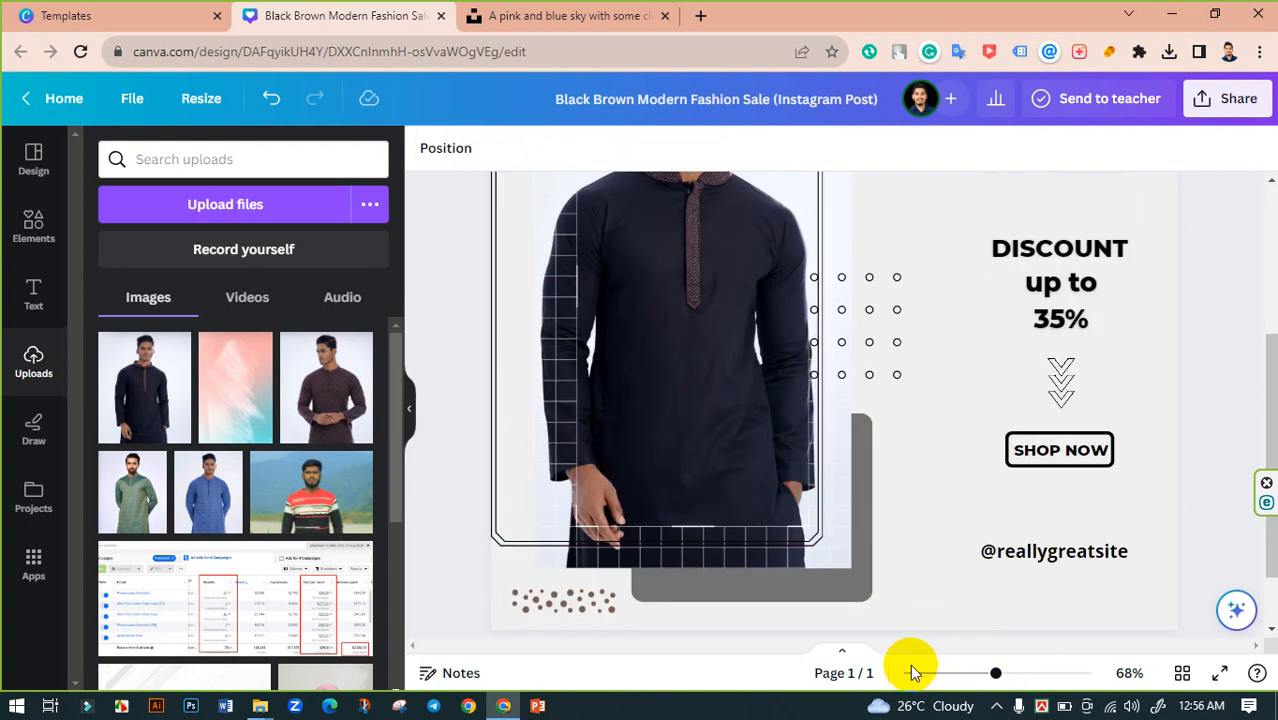
pyautogui.moveTo(994, 672); pyautogui.dragTo(970, 676)
pyautogui.scroll(1, 860, 565)
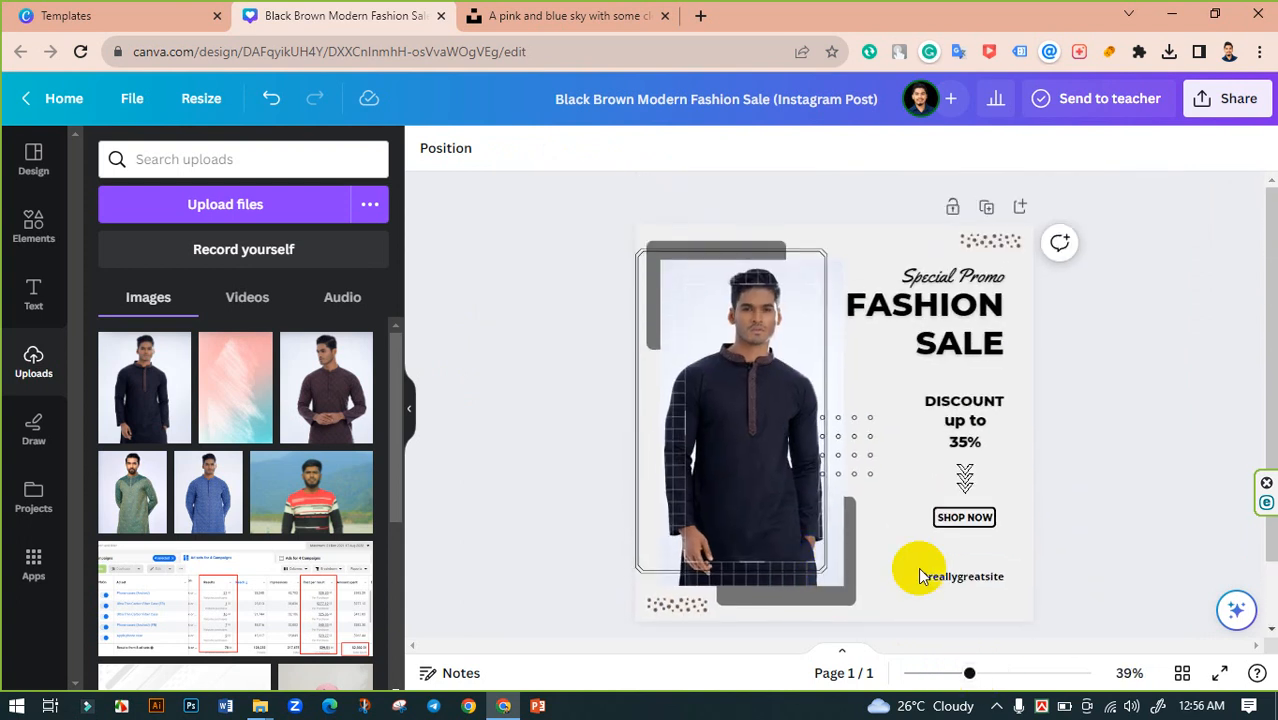
pyautogui.click(756, 476)
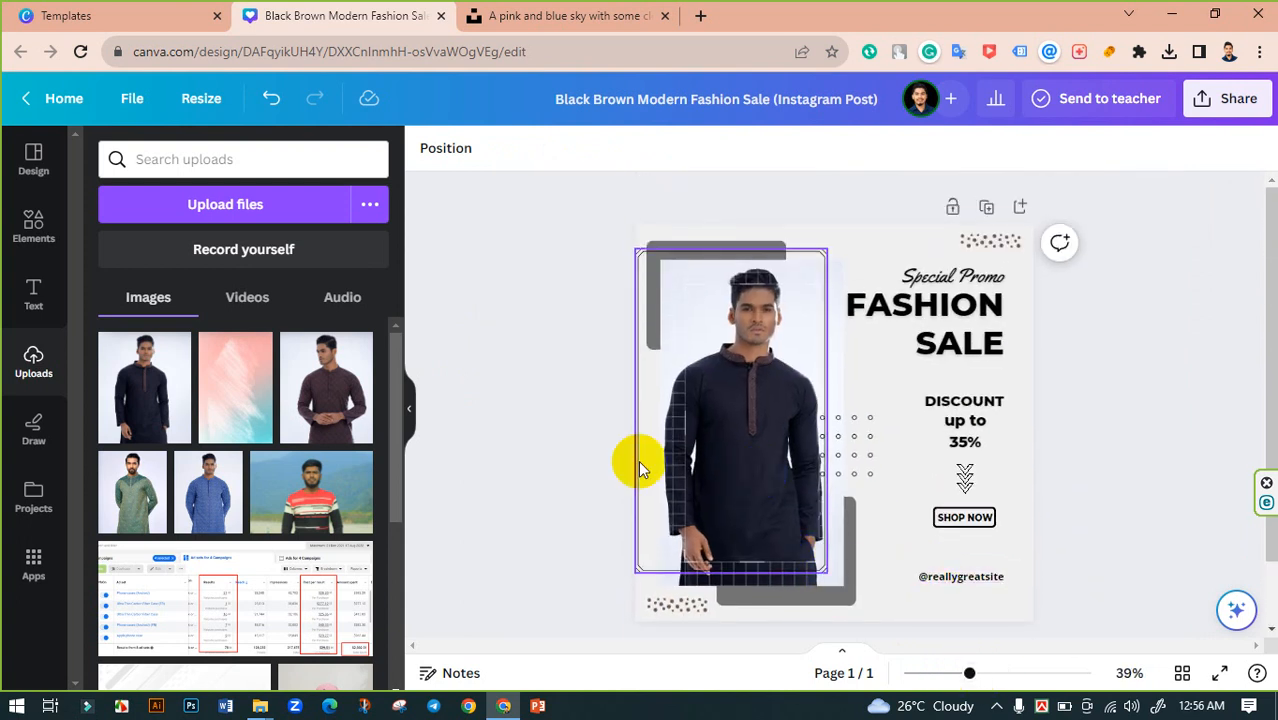
# Replace the script text "Special Promo" with "Summer Fashion".
pyautogui.doubleClick(990, 290)
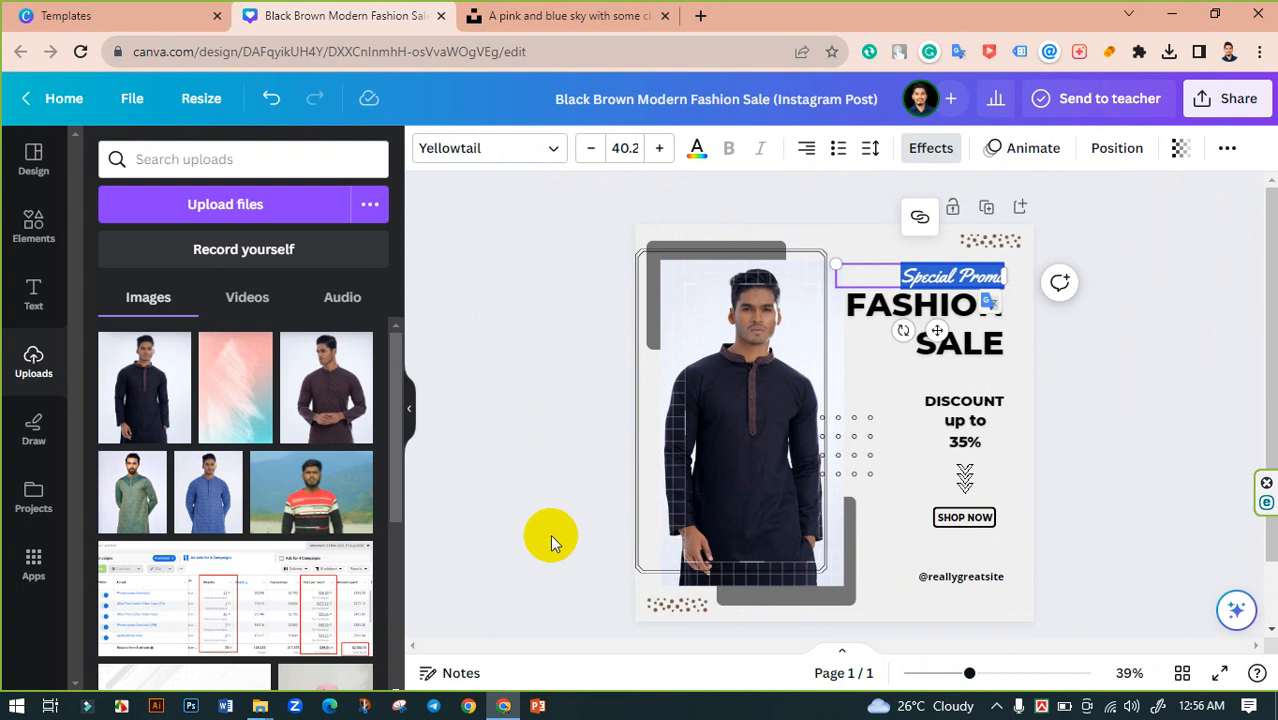
pyautogui.write('Summer Fashion')
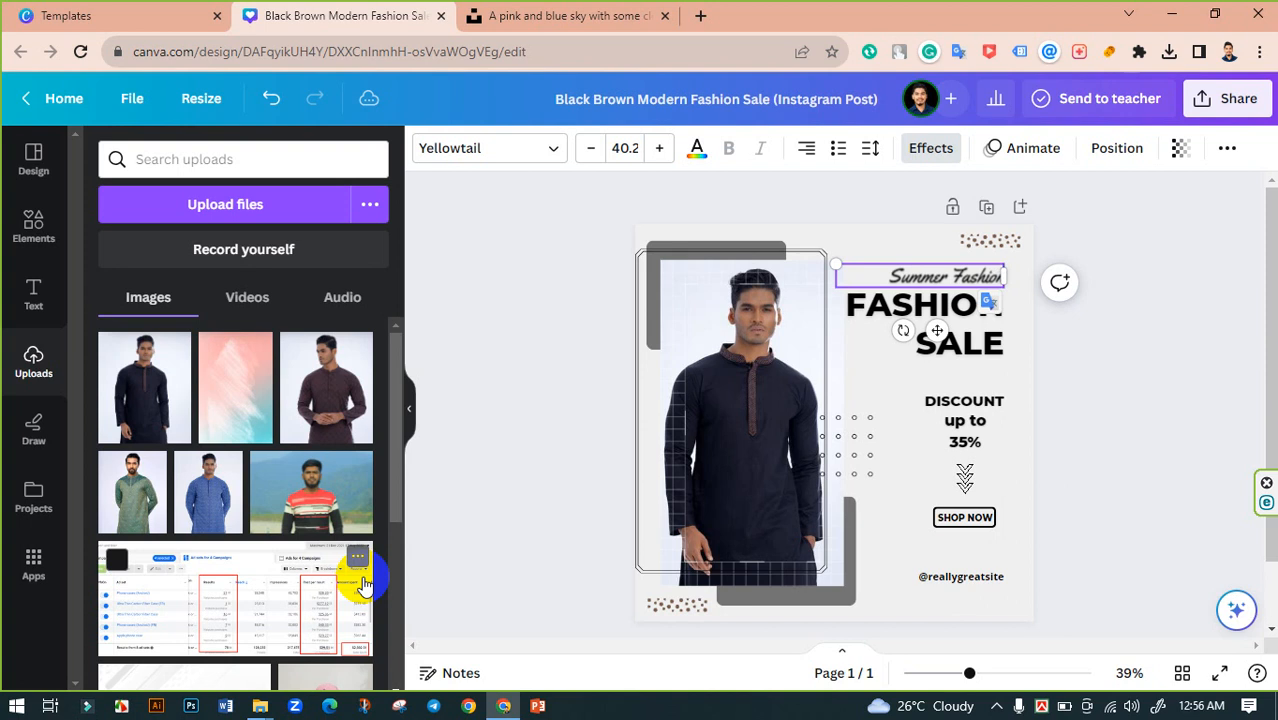
pyautogui.click(1115, 323)
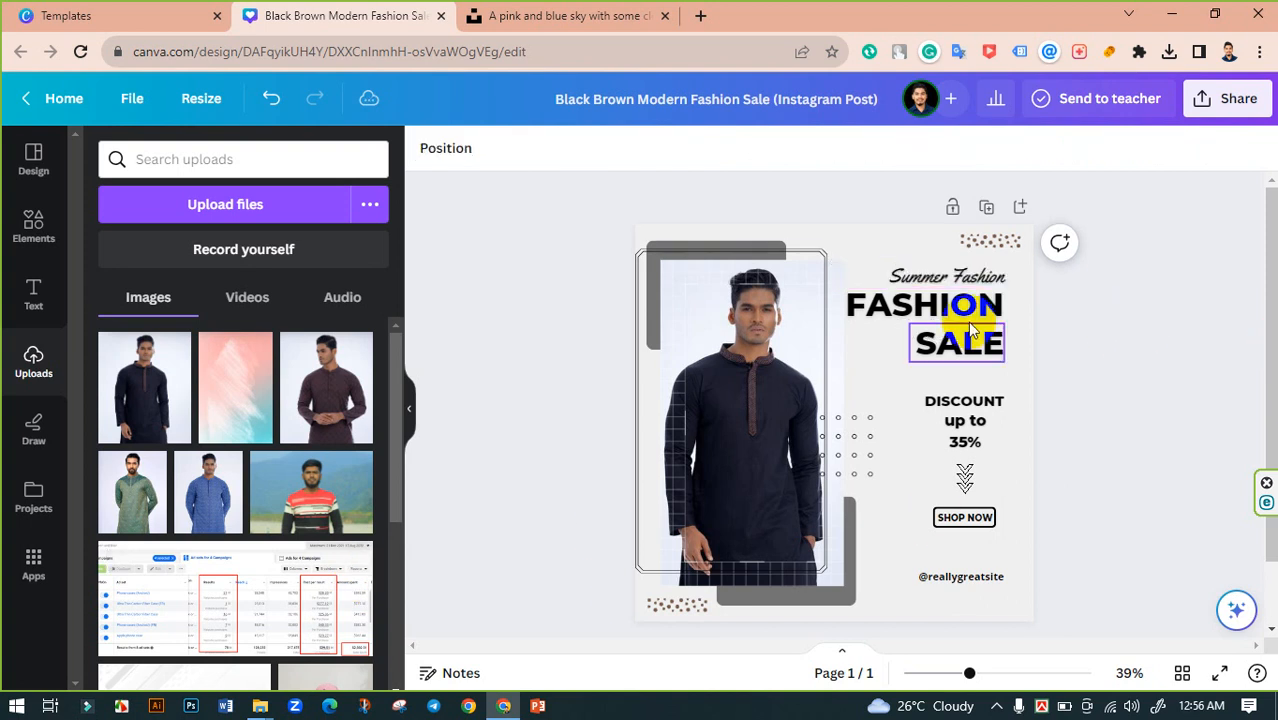
# Change the heading word "FASHION" to "MENS".
pyautogui.doubleClick(918, 306)
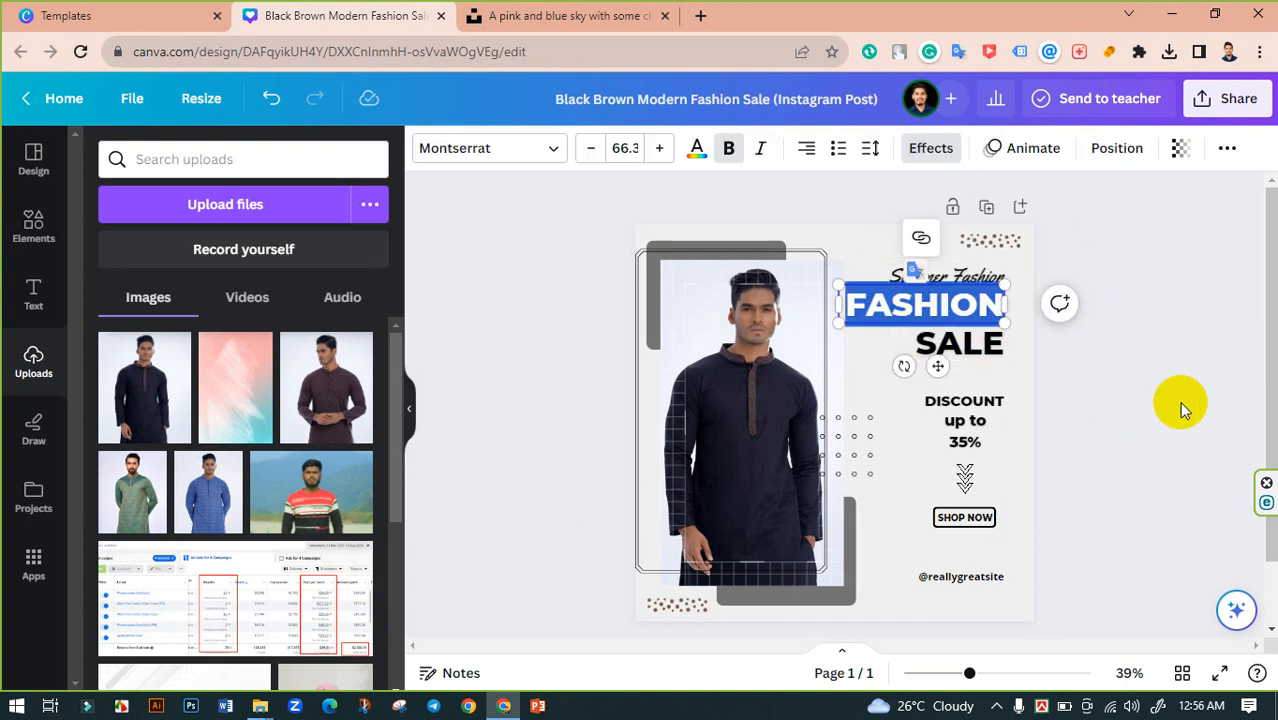
pyautogui.write('MENS')
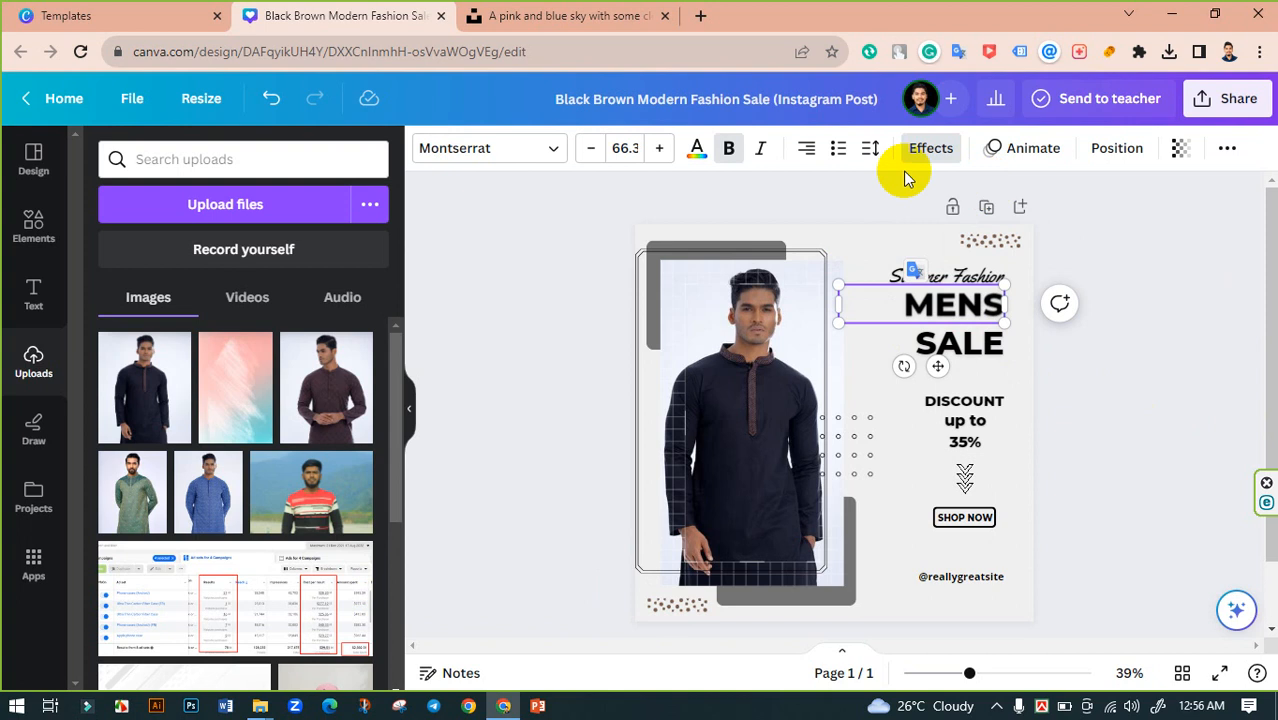
pyautogui.click(1203, 310)
# Change "SALE" to "PANJABI", widen its text box to fit one line, and move it slightly closer to "MENS".
pyautogui.doubleClick(960, 343)
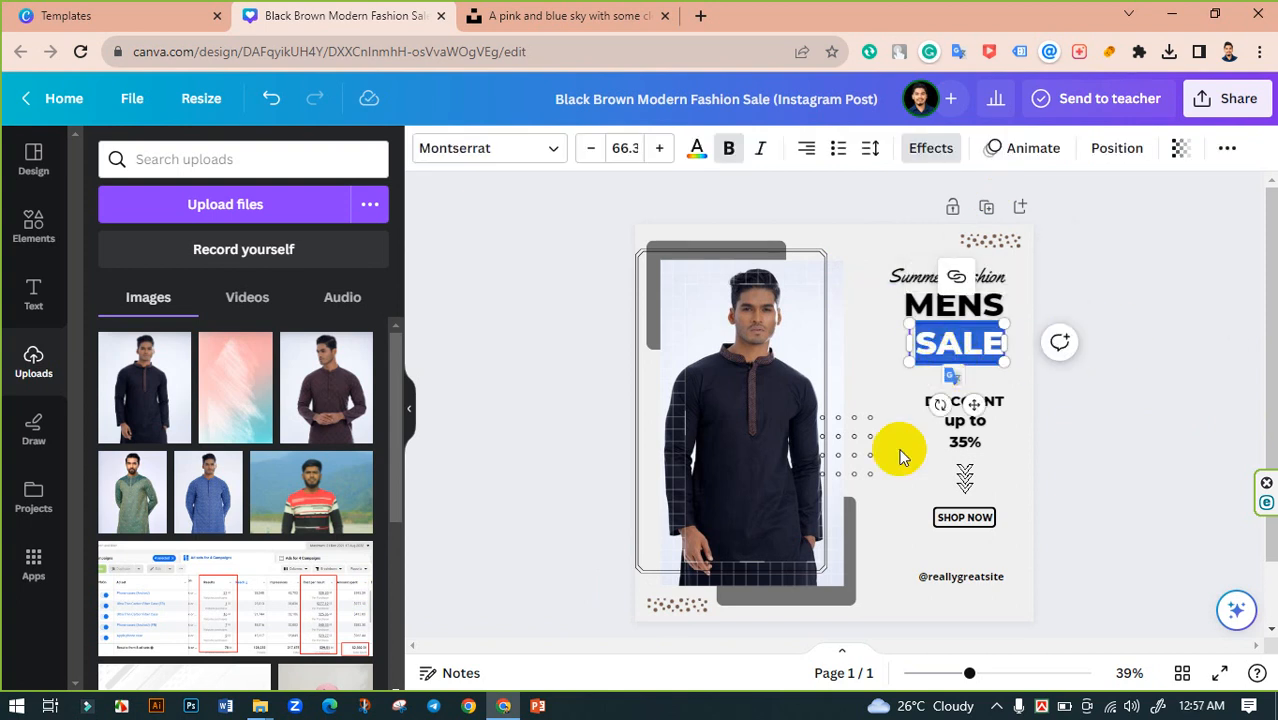
pyautogui.write('PANJABI')
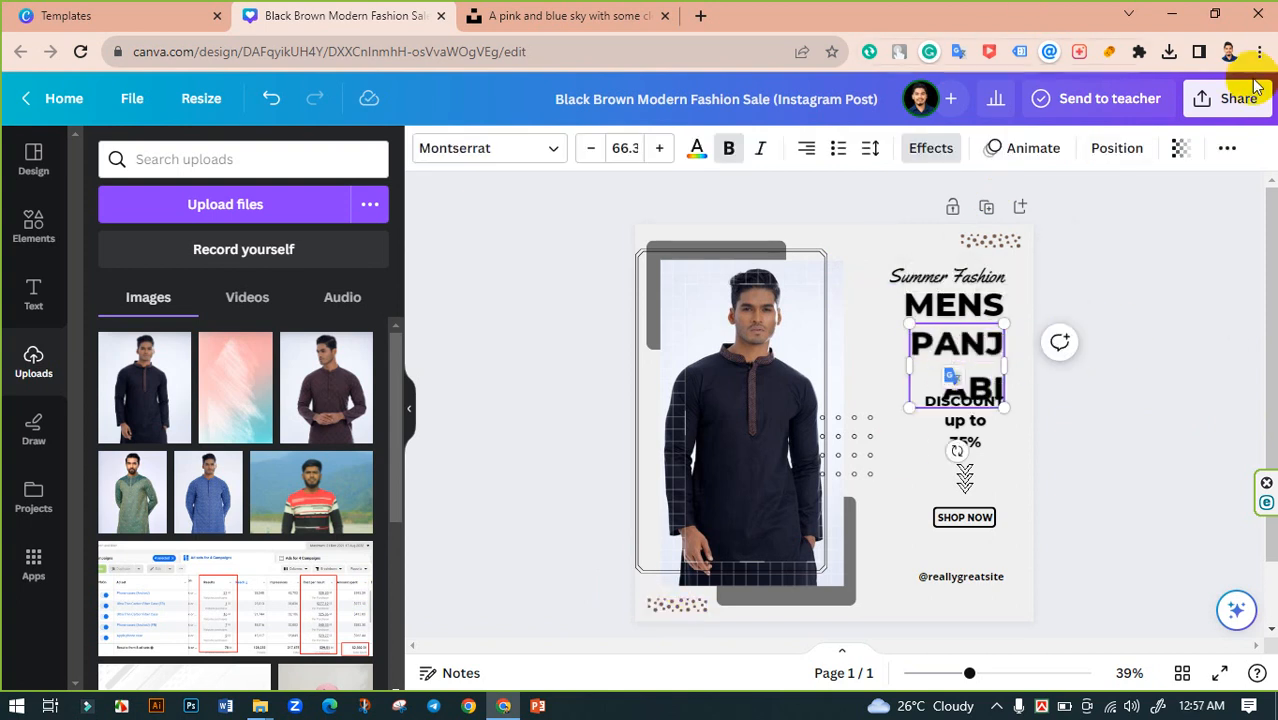
pyautogui.moveTo(913, 375); pyautogui.dragTo(844, 365)
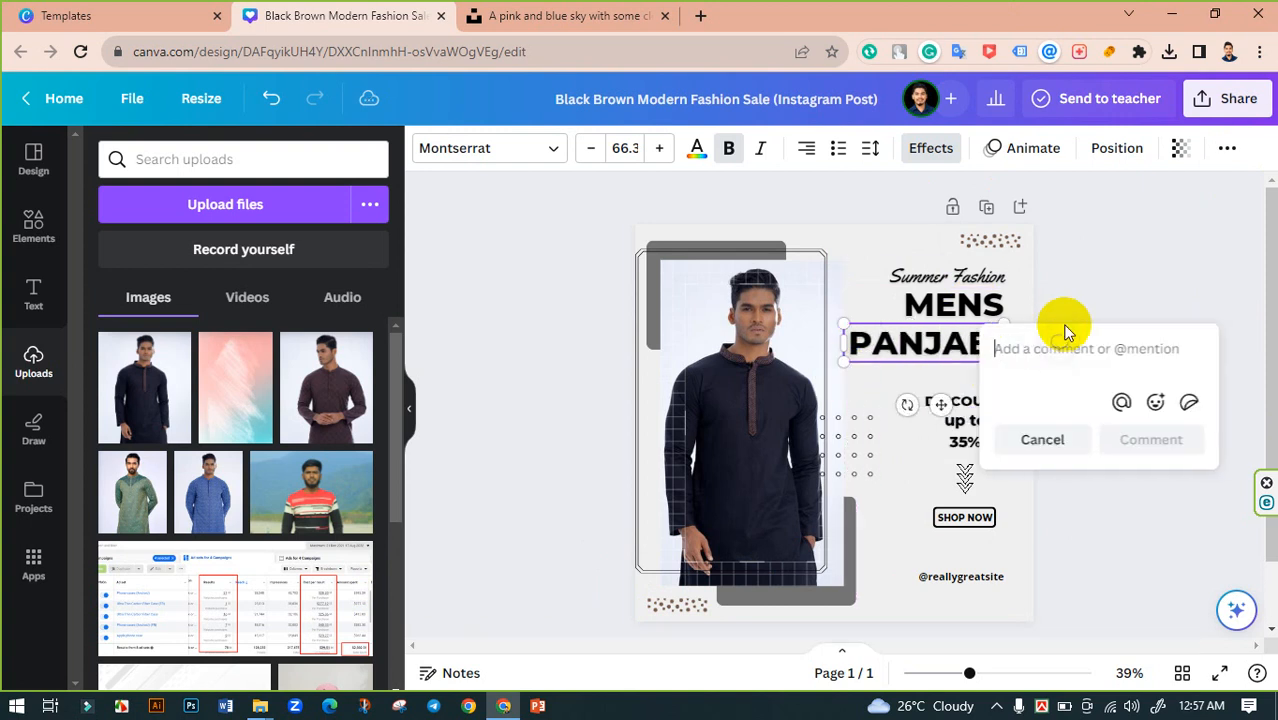
pyautogui.moveTo(945, 343); pyautogui.dragTo(972, 337)
pyautogui.click(1097, 318)
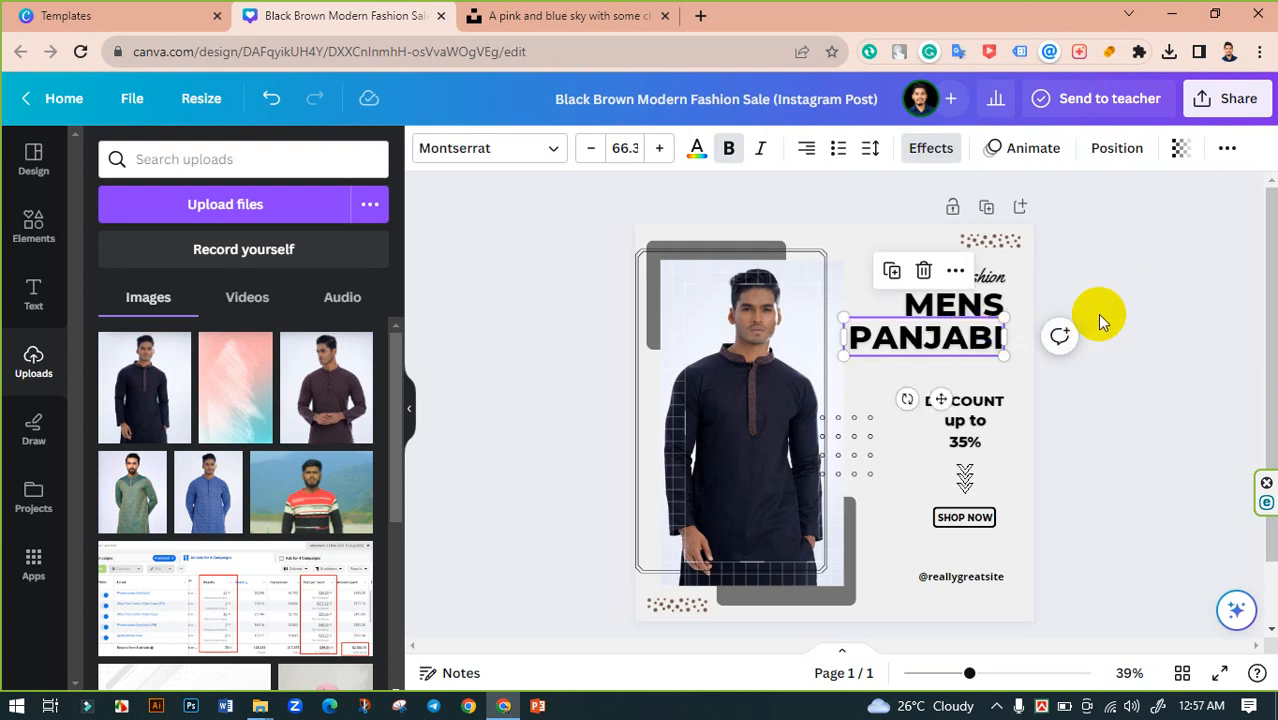
# Scale the "DISCOUNT" text down to about size 23.9.
pyautogui.click(955, 430)
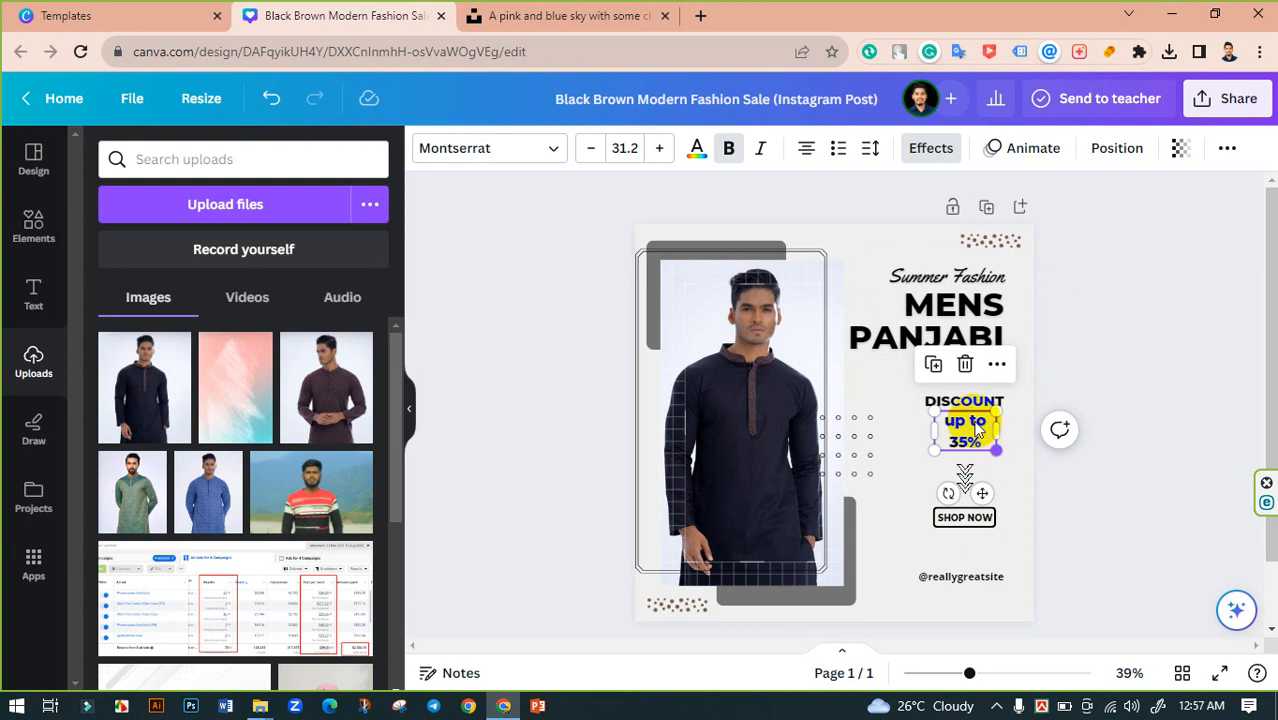
pyautogui.click(970, 406)
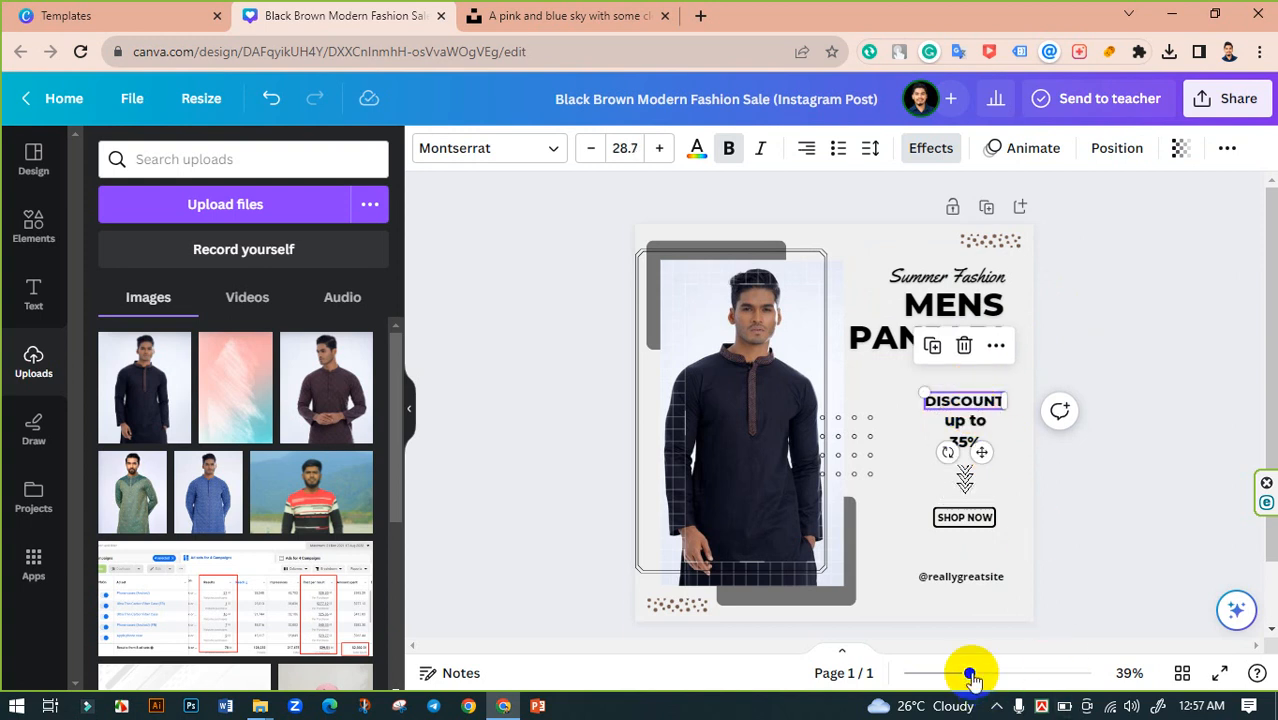
pyautogui.moveTo(969, 673); pyautogui.dragTo(1114, 623)
pyautogui.moveTo(1150, 428)
pyautogui.mouseDown()
pyautogui.moveTo(1093, 417)
pyautogui.moveTo(1127, 423)
pyautogui.mouseUp()
# Remove "up to" from the discount percentage text and enlarge the remaining "35%" to about size 43.6.
pyautogui.click(1098, 453)
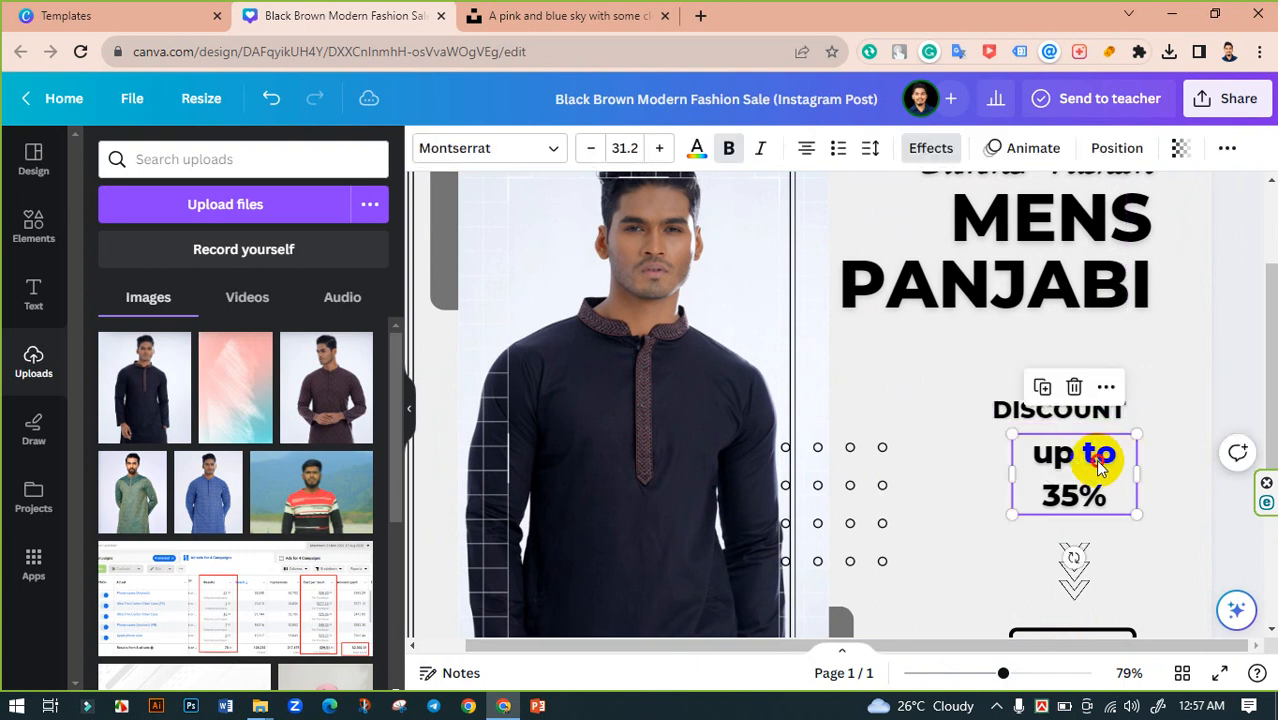
pyautogui.click(1098, 466)
pyautogui.click(1098, 466)
pyautogui.moveTo(1116, 456); pyautogui.dragTo(1024, 458)
pyautogui.press('BackSpace')
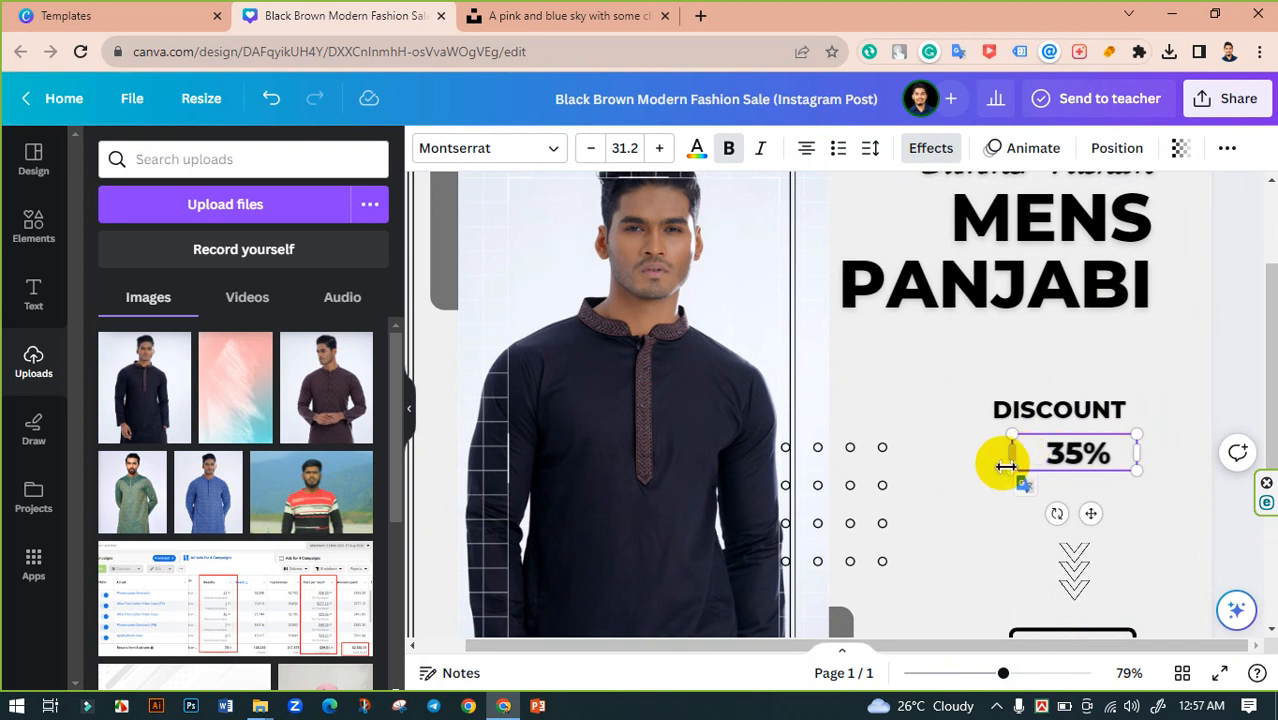
pyautogui.moveTo(1140, 470); pyautogui.dragTo(1187, 508)
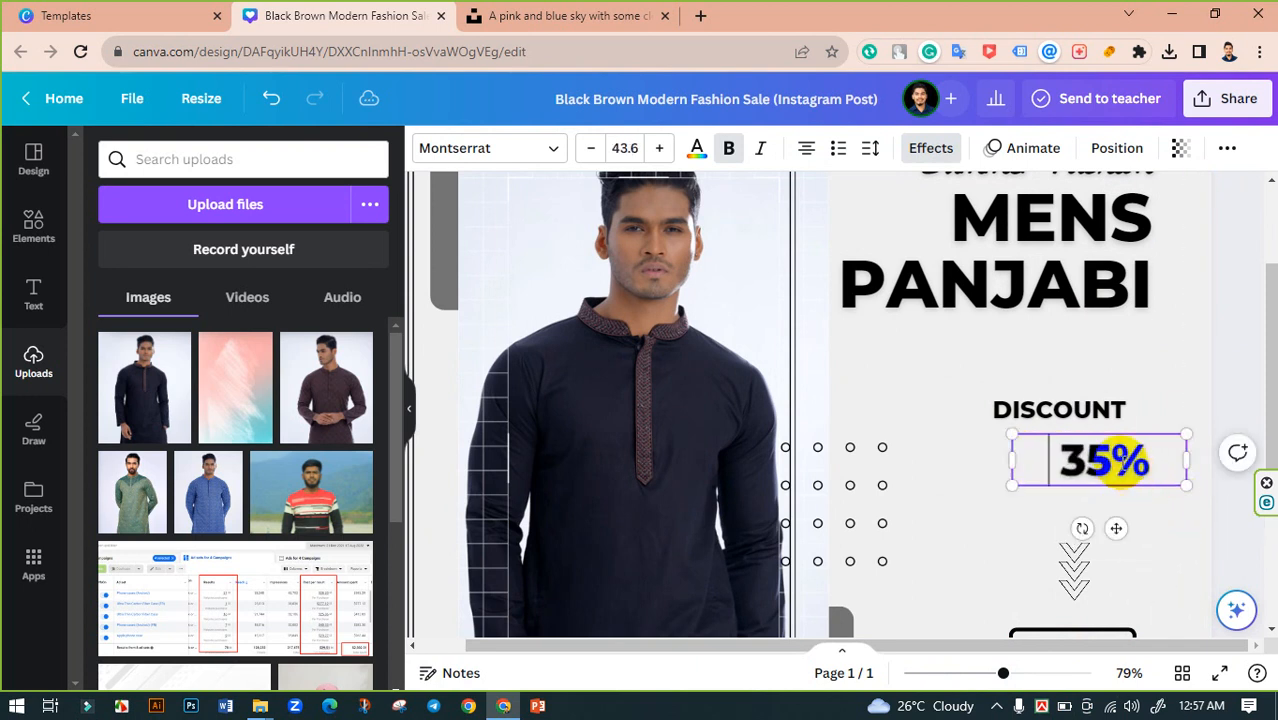
# Move "35%" down toward the arrows and add a copy of the "DISCOUNT" text above it, reading "UP TO".
pyautogui.moveTo(1118, 463); pyautogui.dragTo(1083, 593)
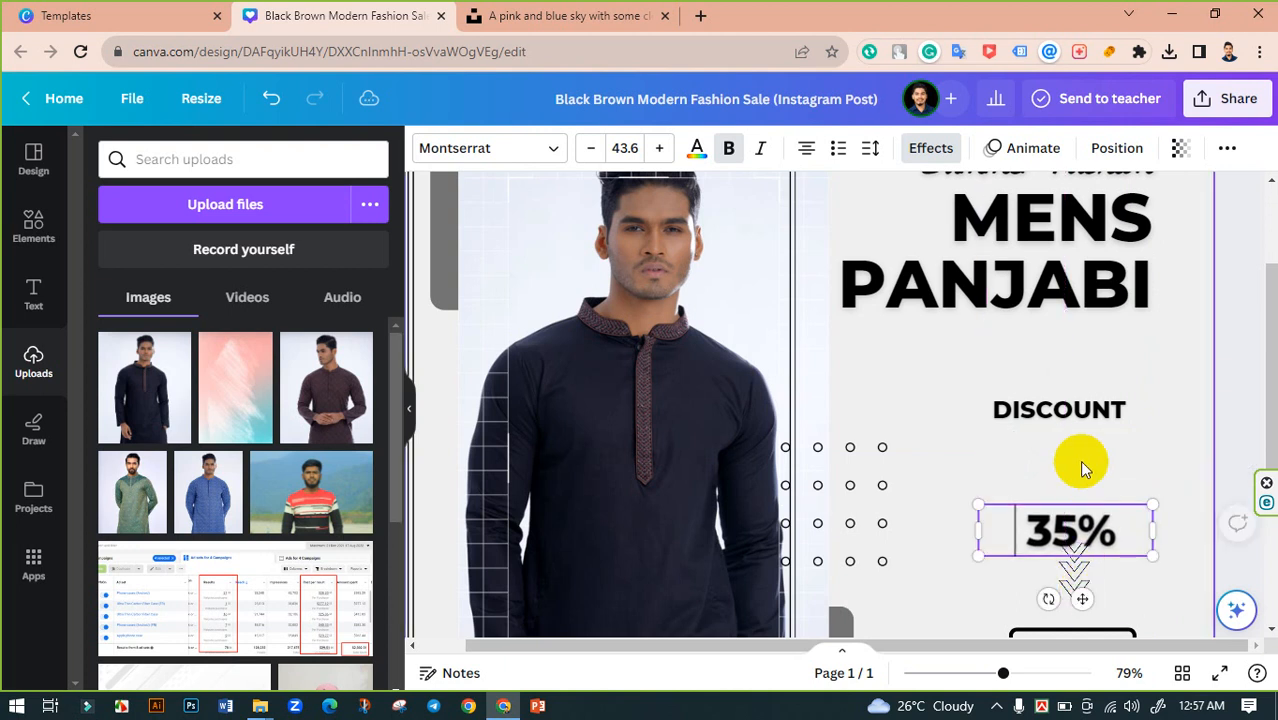
pyautogui.click(1073, 409)
pyautogui.moveTo(1071, 417); pyautogui.dragTo(1073, 446)
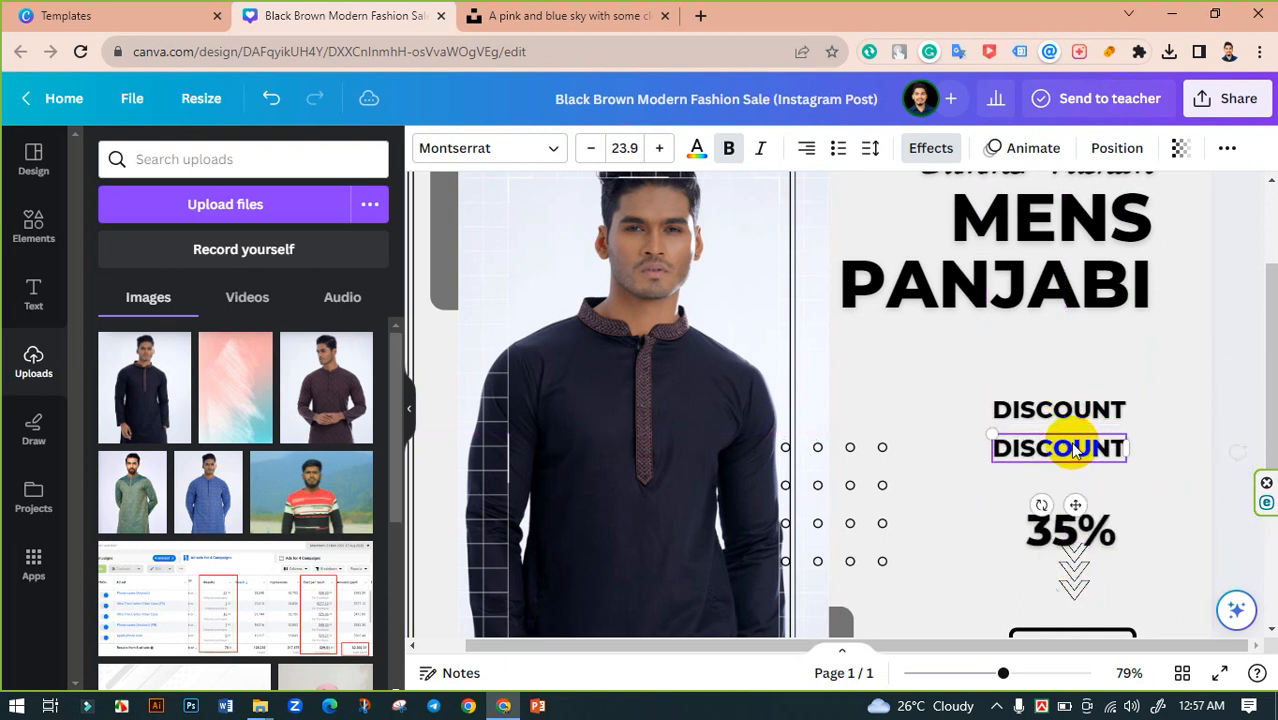
pyautogui.doubleClick(1073, 447)
pyautogui.write('UP TO')
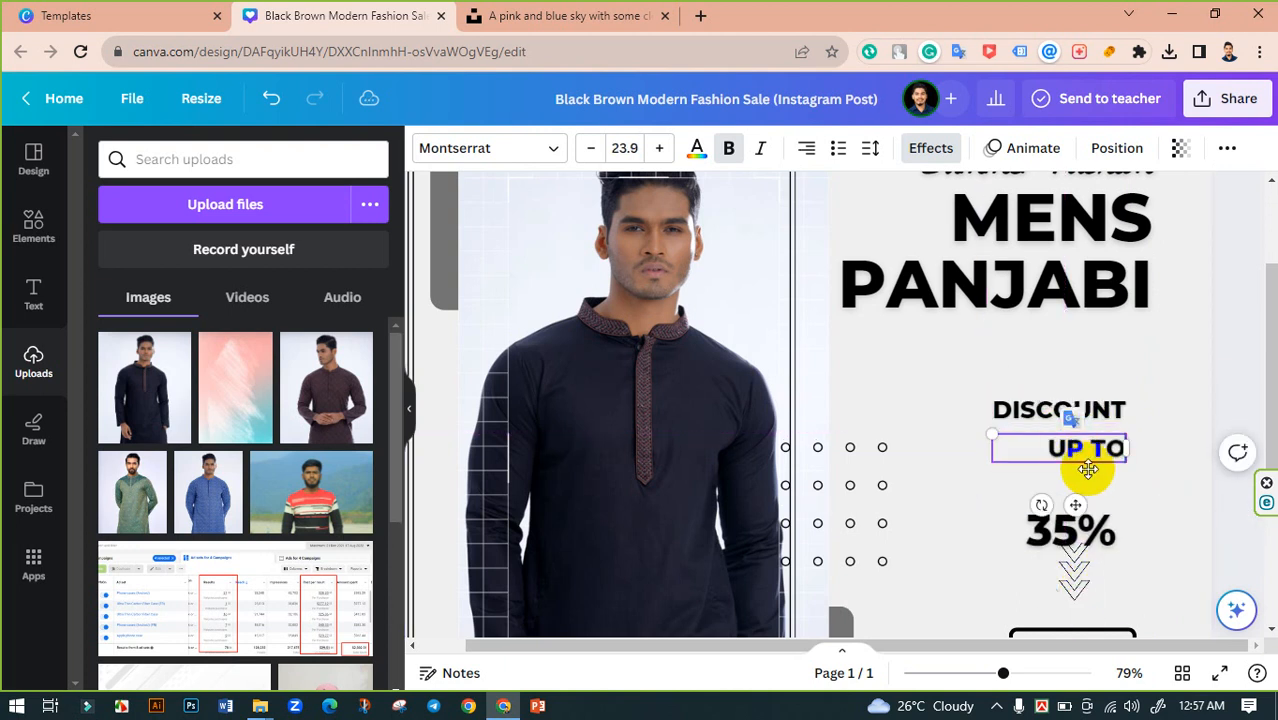
# Enlarge "UP TO" to about size 37.1 close beneath "DISCOUNT", and move "35%" up just below it.
pyautogui.moveTo(993, 453); pyautogui.dragTo(1000, 478)
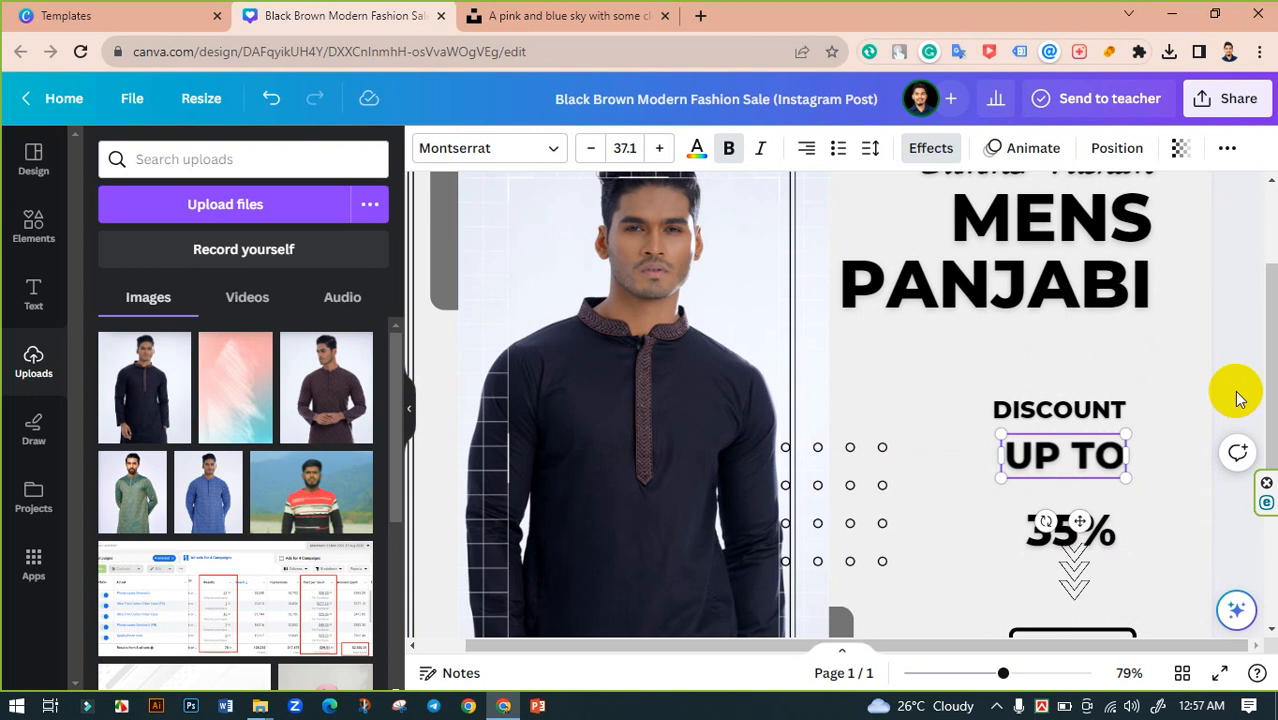
pyautogui.moveTo(1092, 458); pyautogui.dragTo(1088, 447)
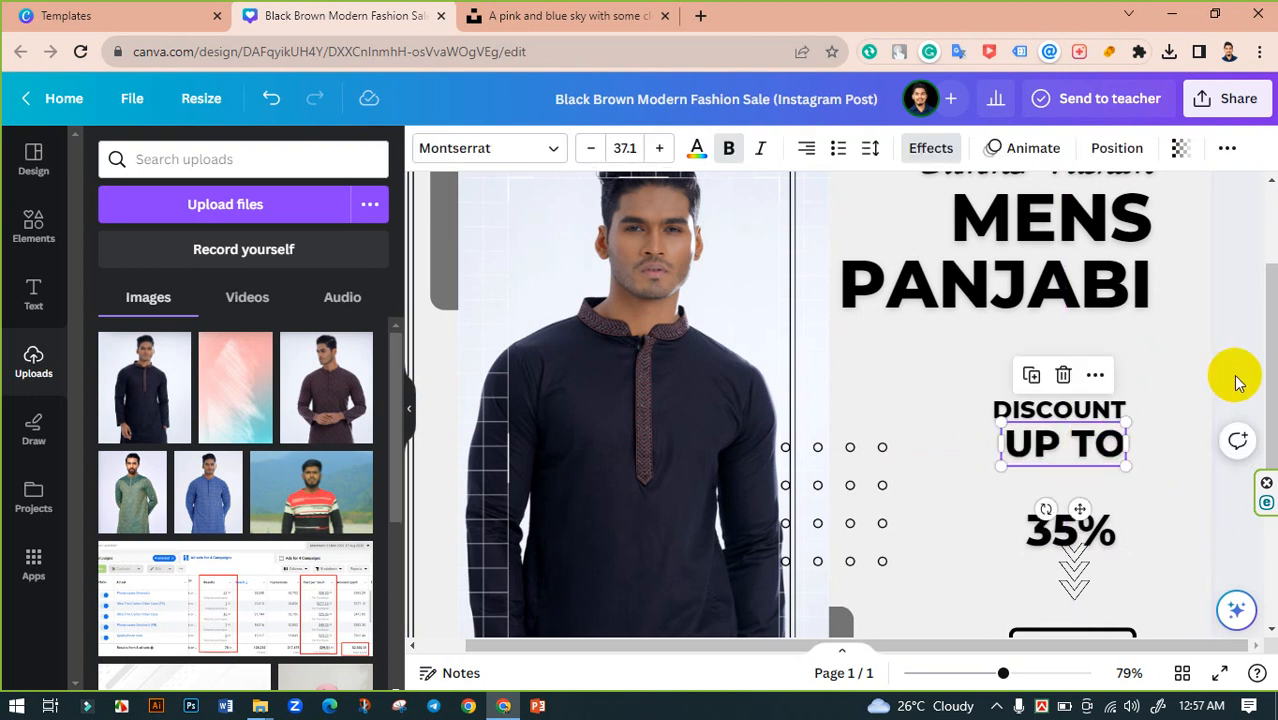
pyautogui.click(1080, 498)
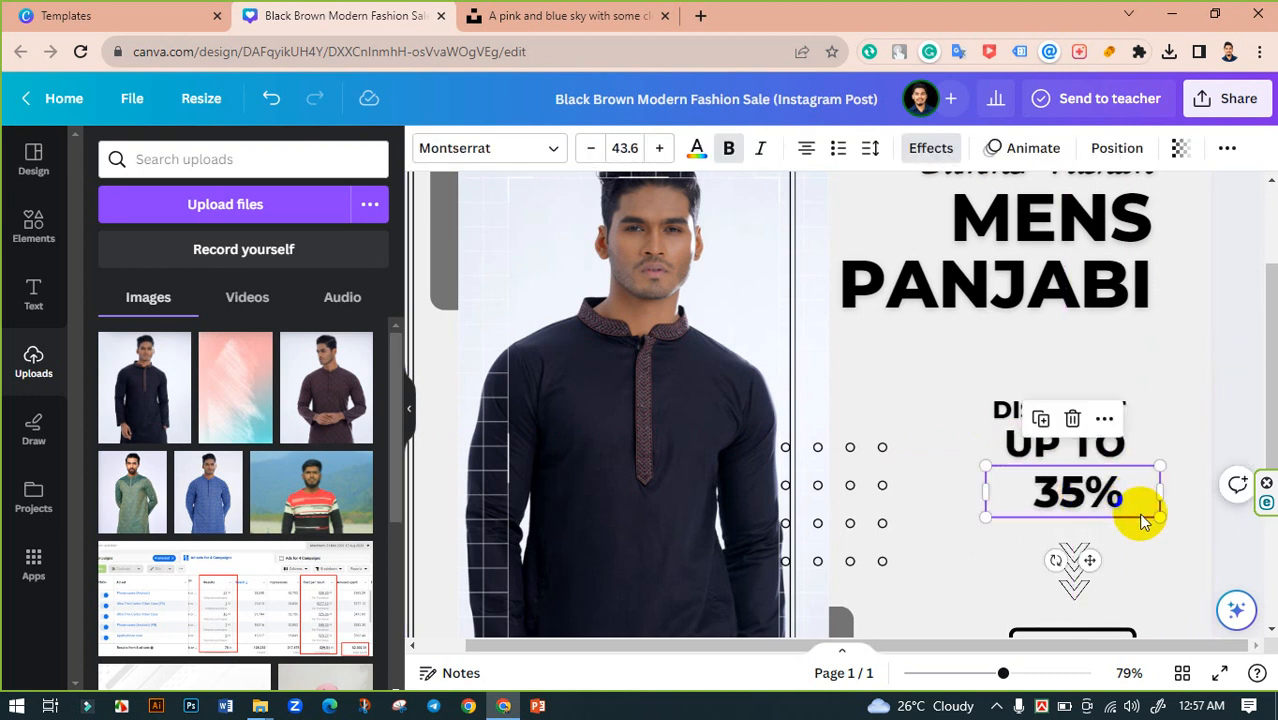
# Enlarge the "35%" text to about size 89.3 just above the arrows.
pyautogui.moveTo(1165, 496); pyautogui.dragTo(1187, 592)
pyautogui.moveTo(1129, 522); pyautogui.dragTo(1103, 499)
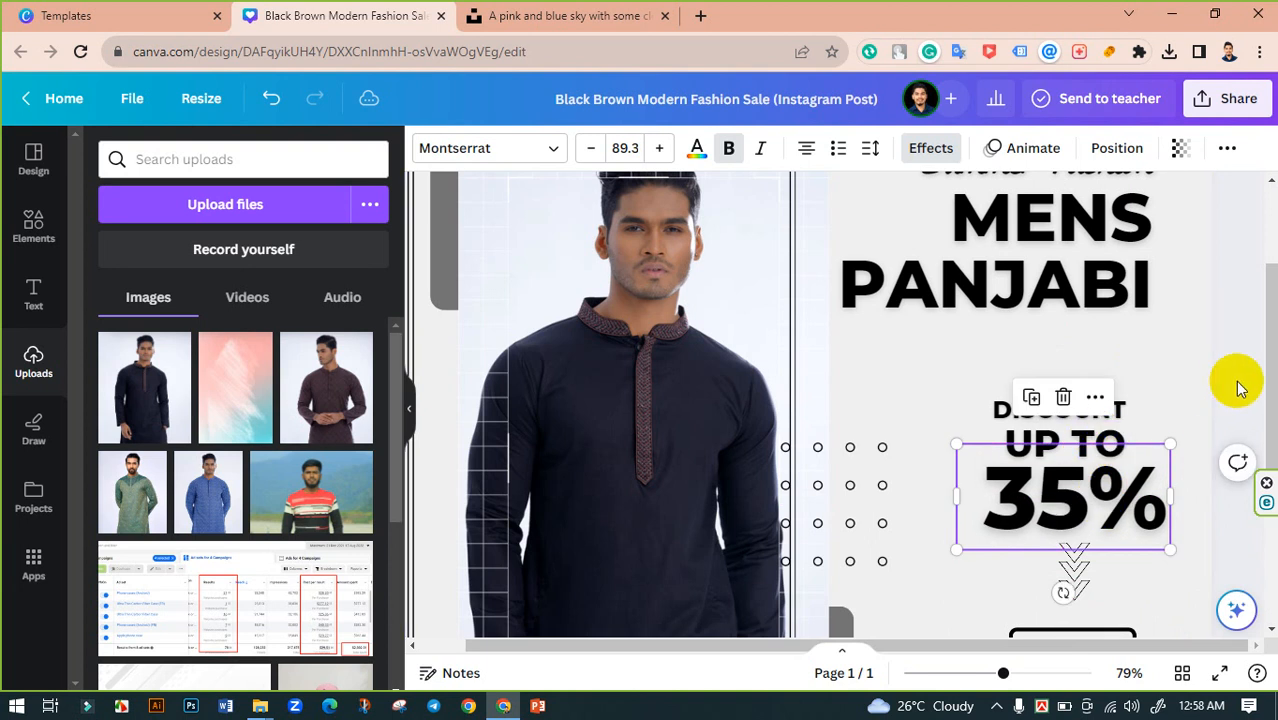
pyautogui.click(1237, 387)
# Reduce "UP TO" to about size 34.5 and shift it left above the "35" digits.
pyautogui.click(1096, 441)
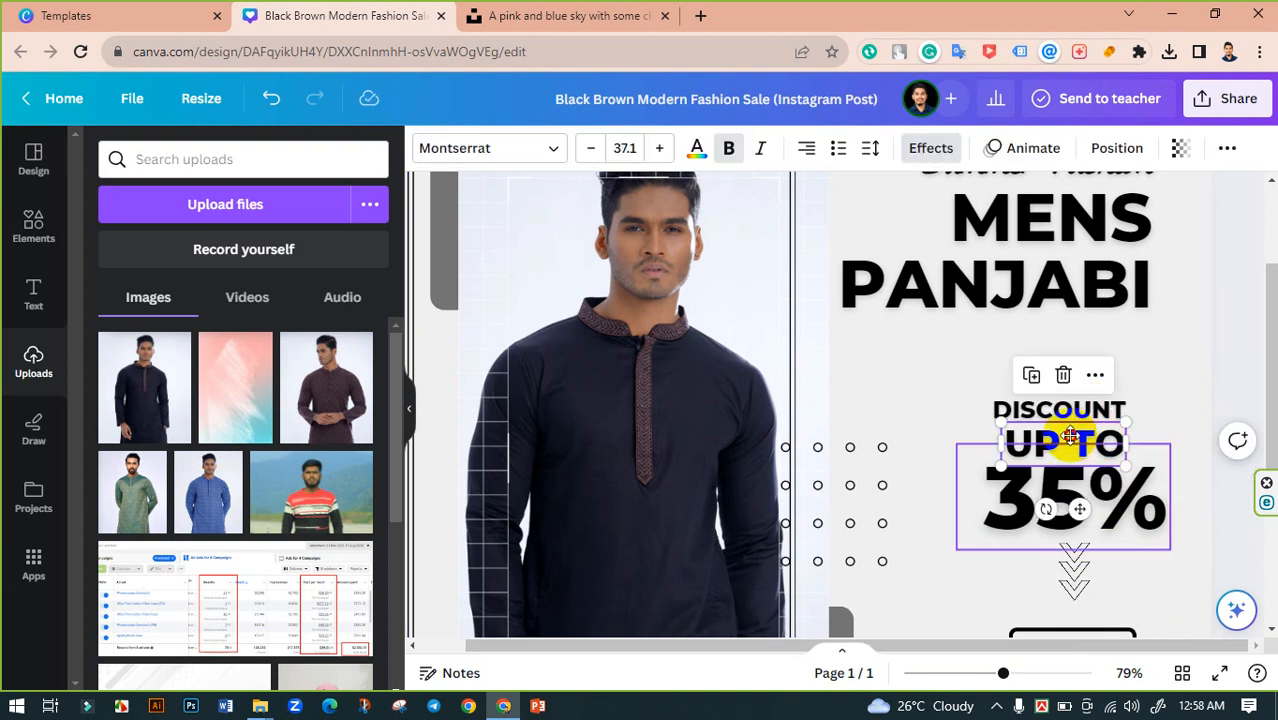
pyautogui.click(1098, 446)
pyautogui.moveTo(1100, 466); pyautogui.dragTo(1078, 464)
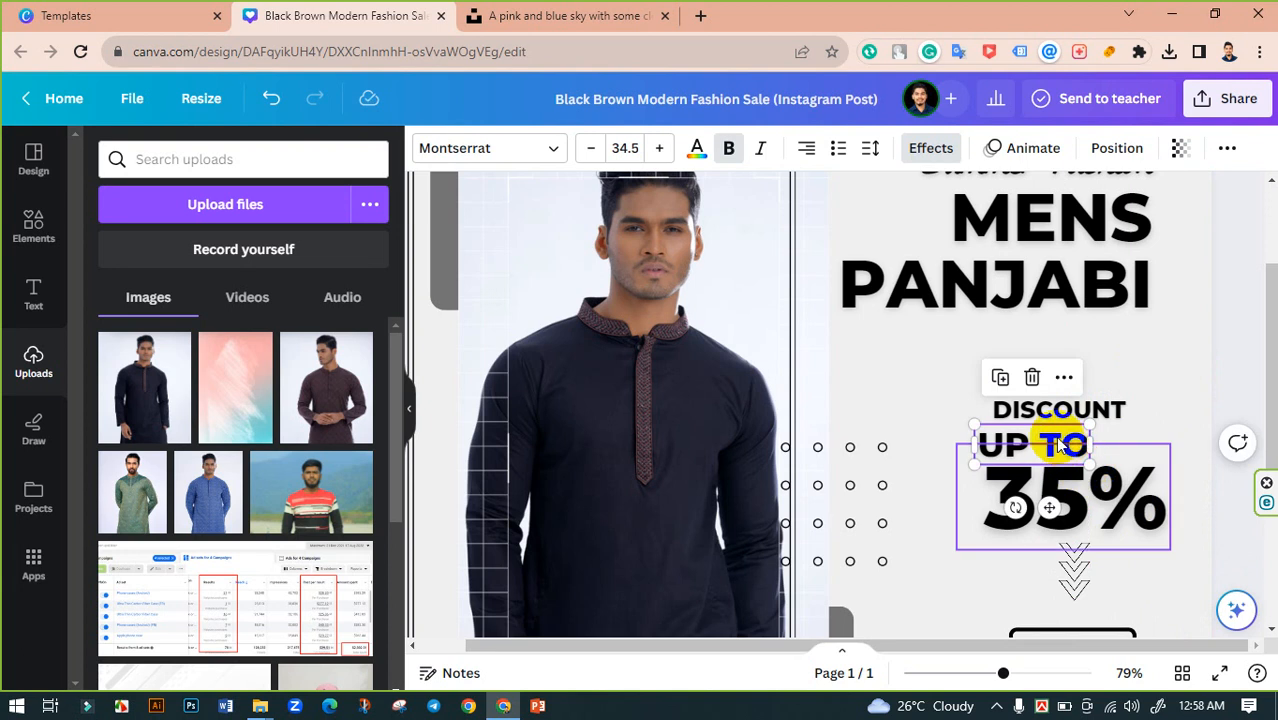
# Shift "DISCOUNT" left directly above "UP TO" and reduce it to size 19.7 to match that line's width.
pyautogui.click(1067, 412)
pyautogui.moveTo(1070, 405); pyautogui.dragTo(1041, 416)
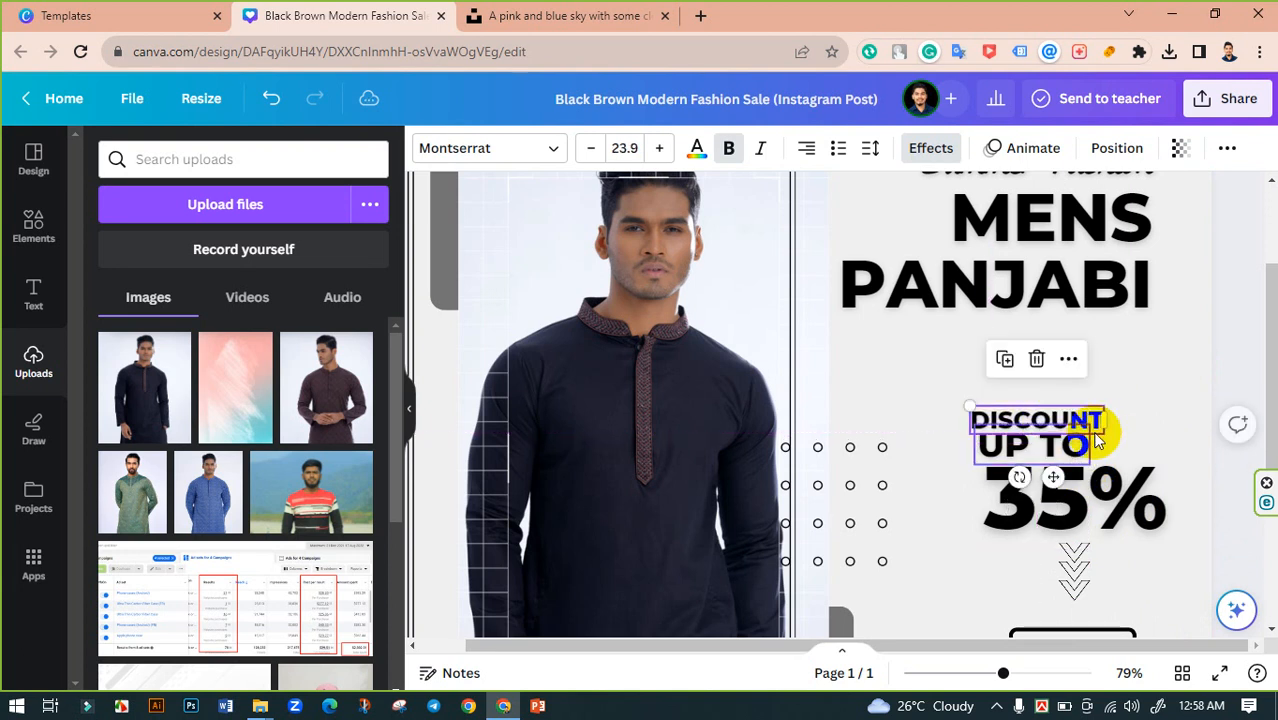
pyautogui.moveTo(1104, 441); pyautogui.dragTo(1089, 433)
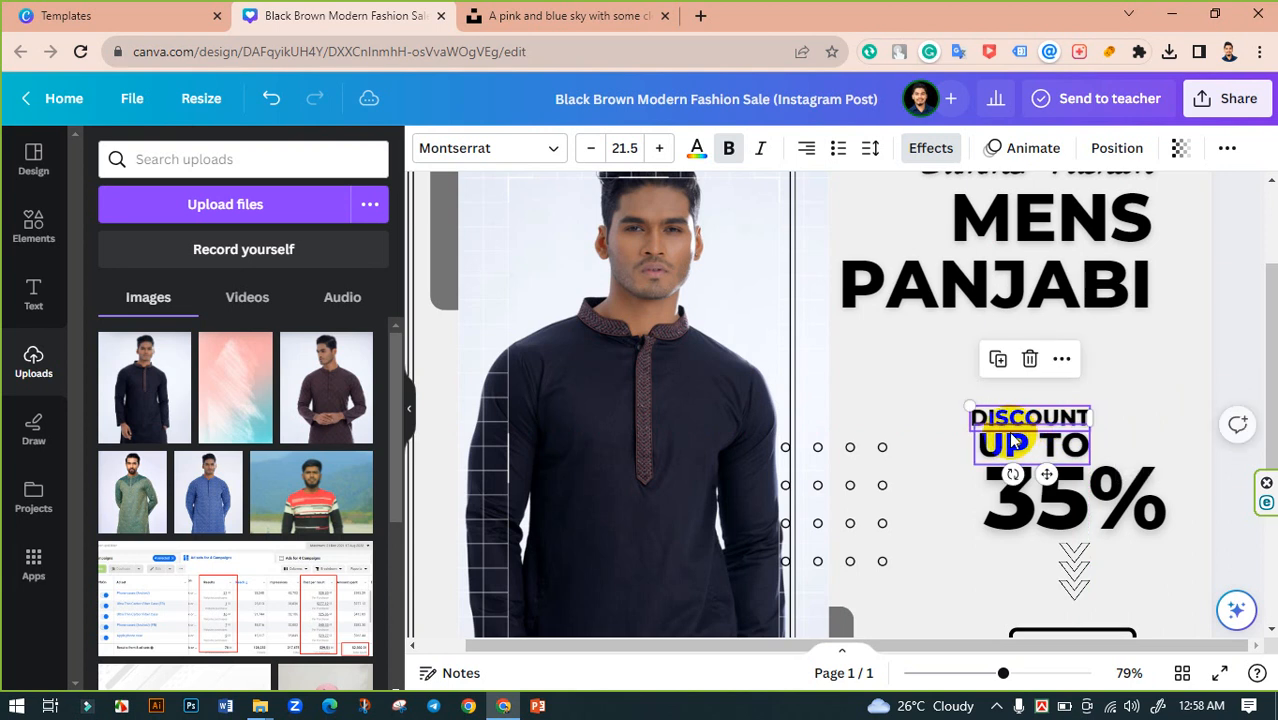
pyautogui.moveTo(975, 406); pyautogui.dragTo(977, 409)
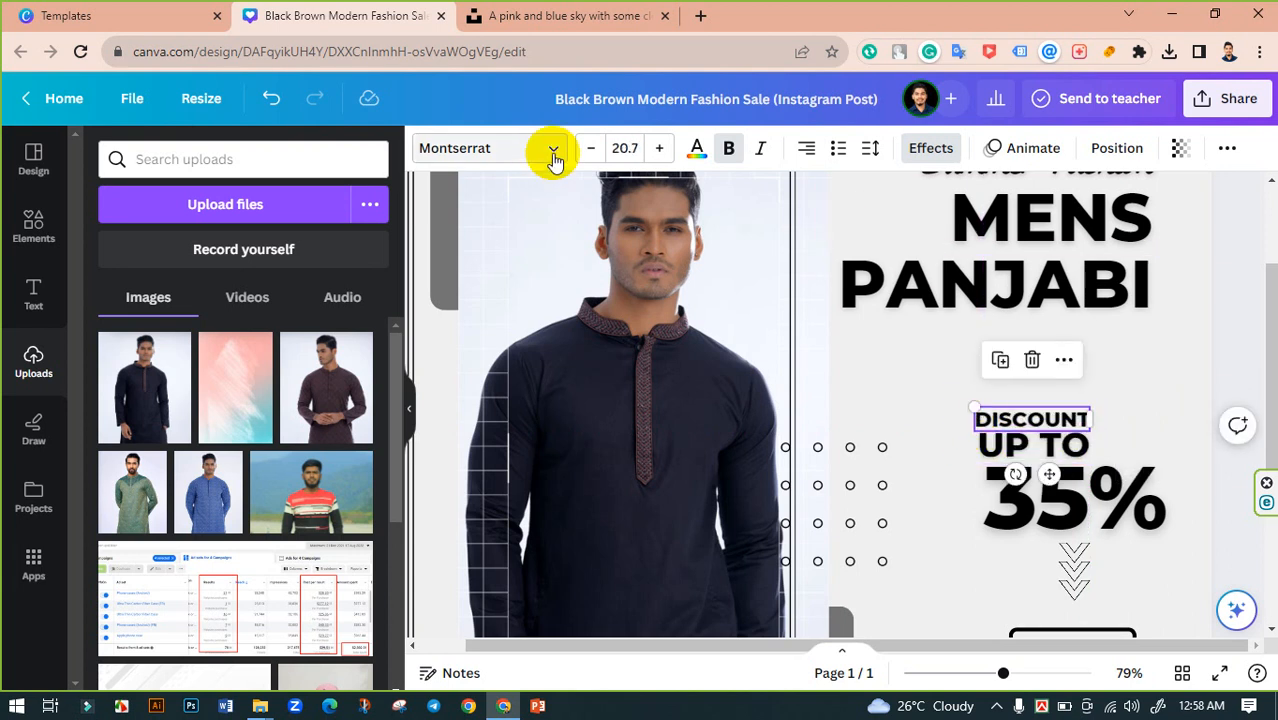
pyautogui.click(591, 149)
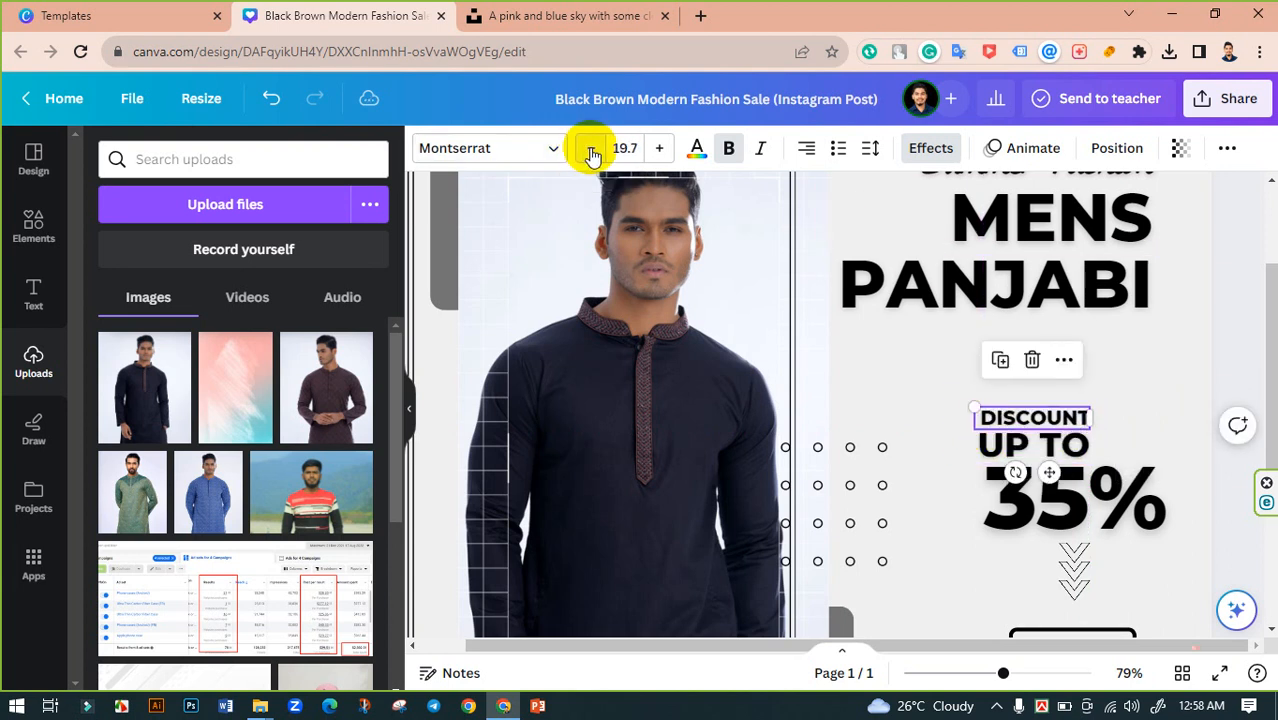
pyautogui.click(1248, 307)
pyautogui.click(1065, 440)
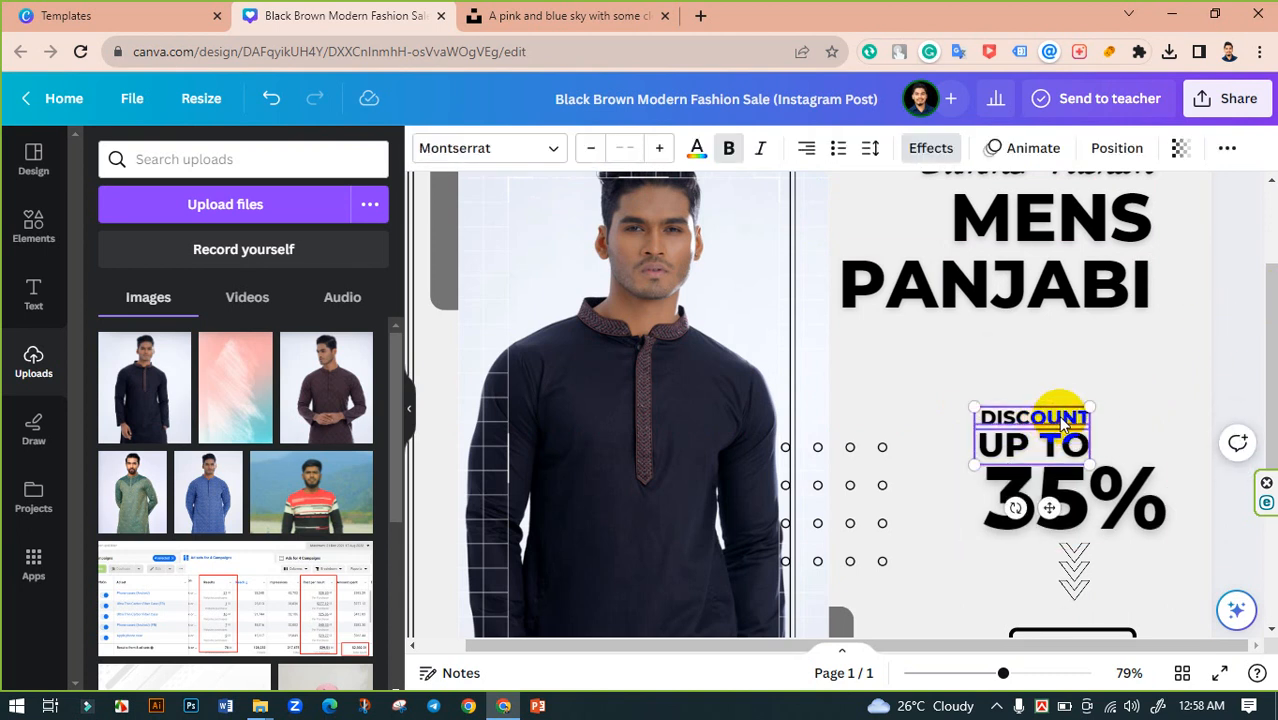
pyautogui.click(1110, 148)
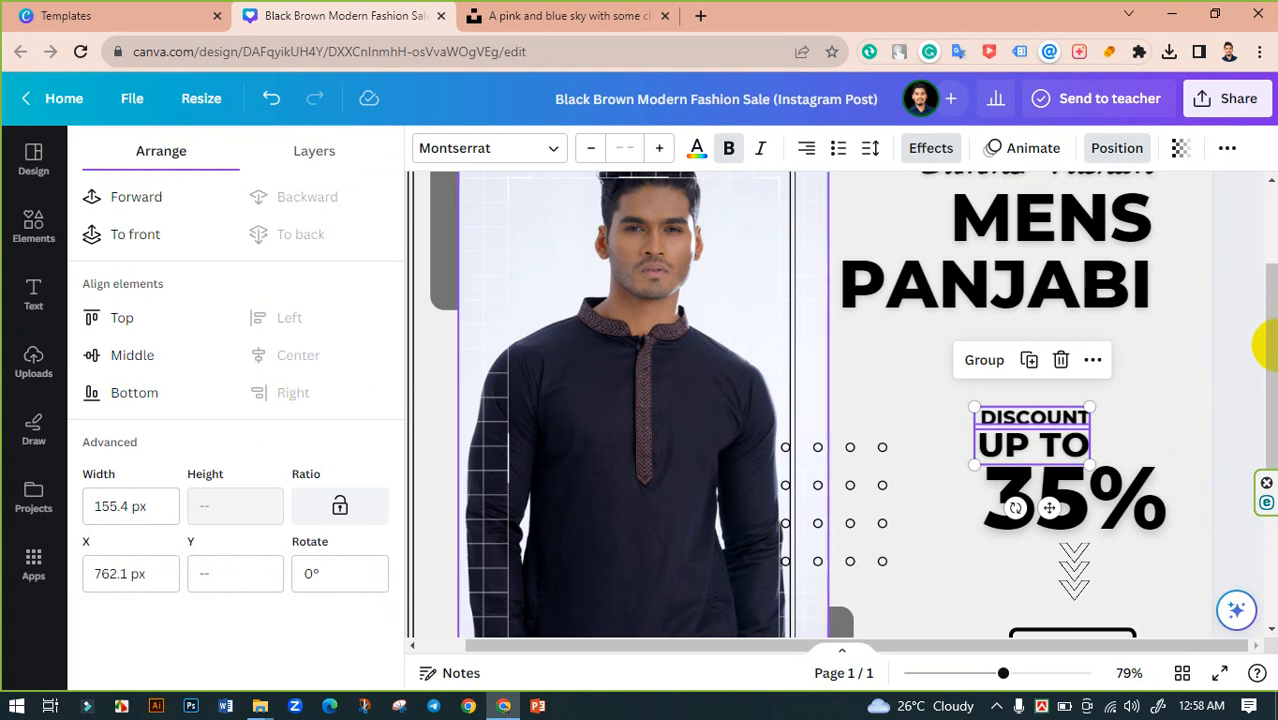
pyautogui.click(1238, 290)
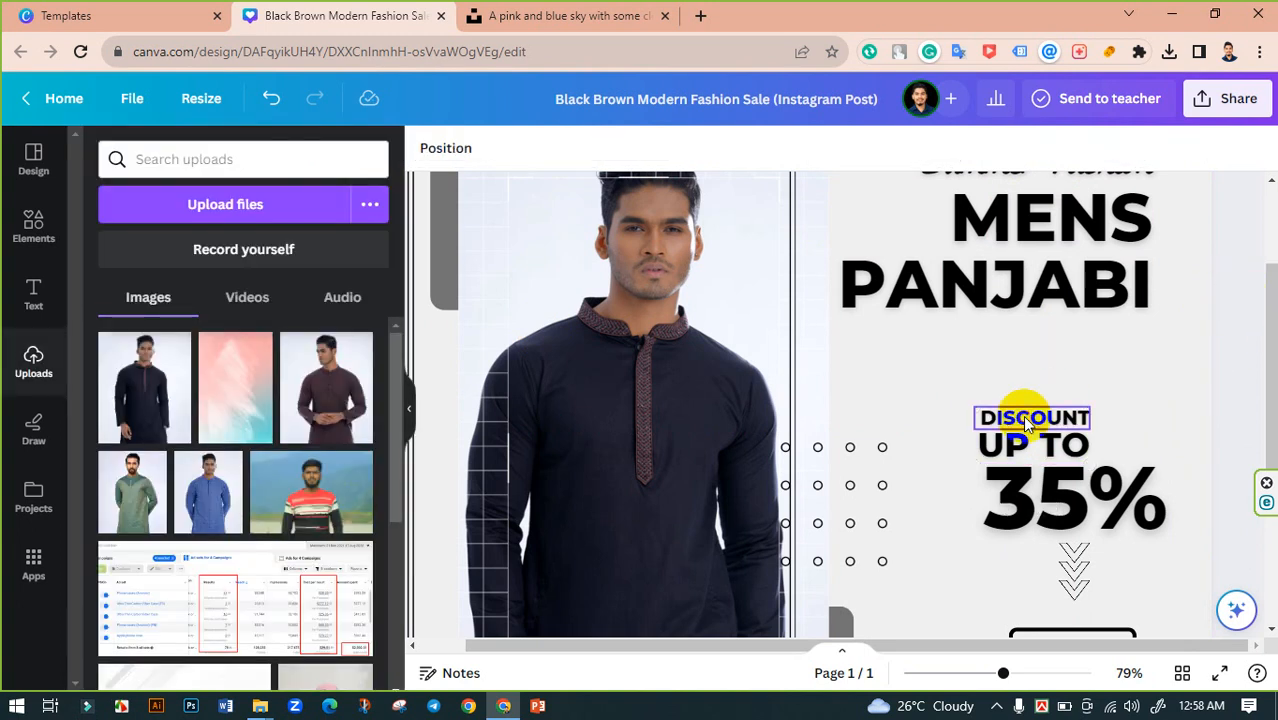
pyautogui.click(1030, 415)
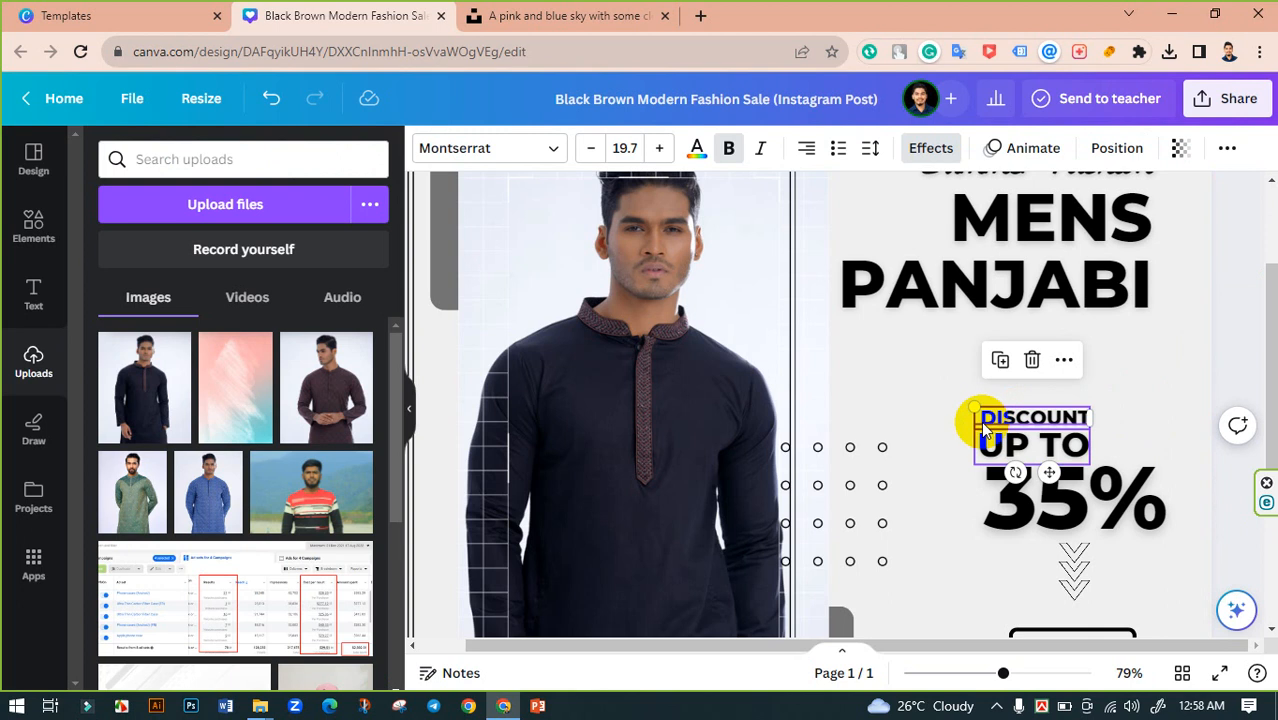
pyautogui.doubleClick(995, 418)
pyautogui.click(986, 420)
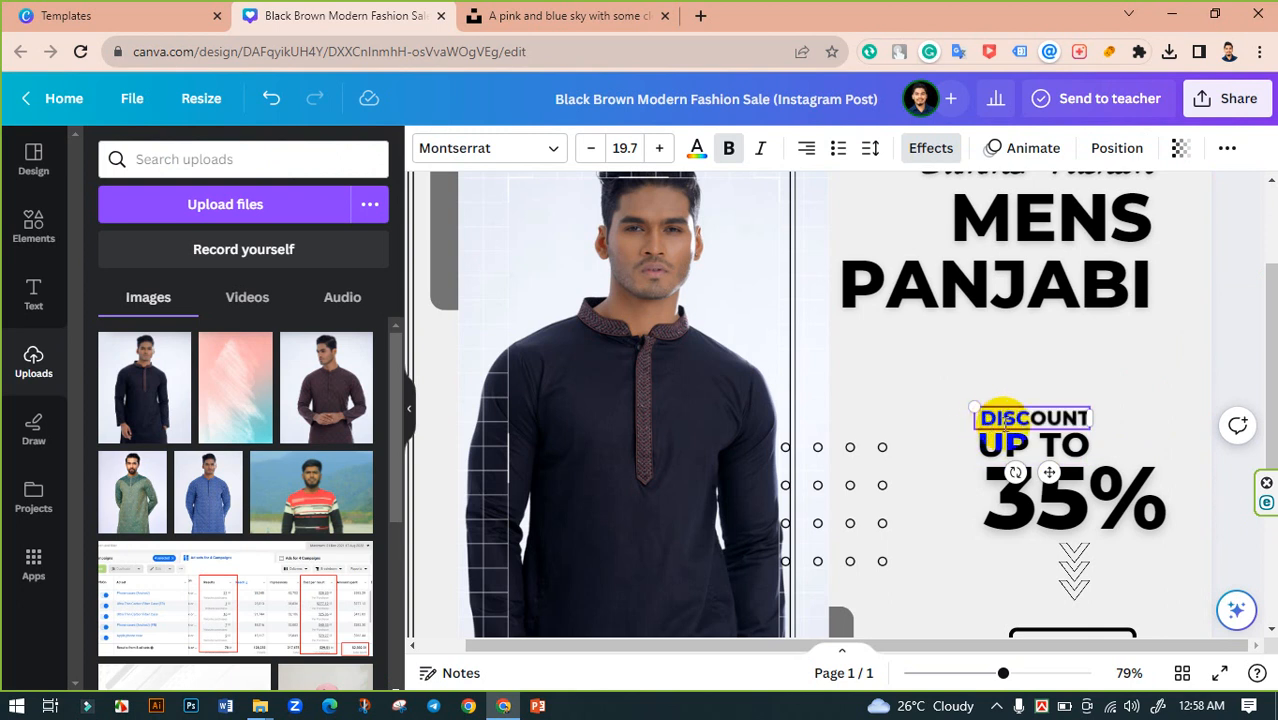
pyautogui.moveTo(976, 420); pyautogui.dragTo(978, 415)
pyautogui.click(1230, 350)
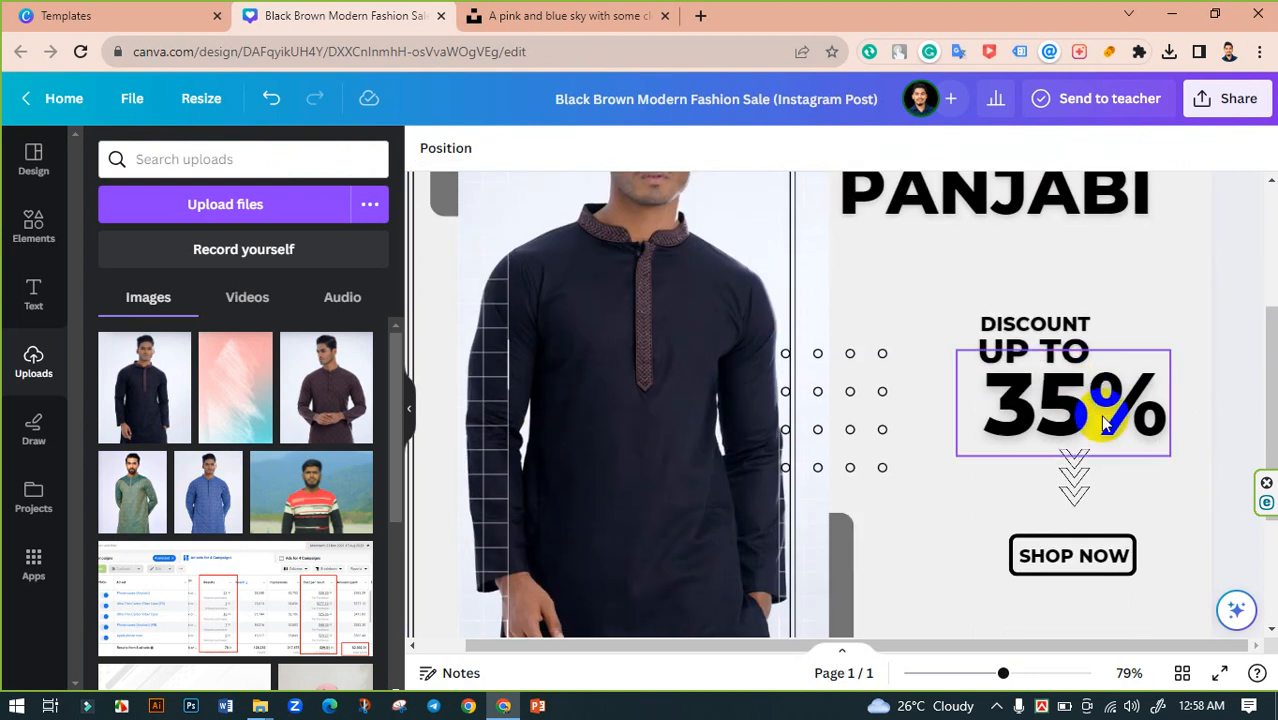
# Try reducing the size of the percent sign in "35%", undo that, and delete the sign instead.
pyautogui.doubleClick(1113, 420)
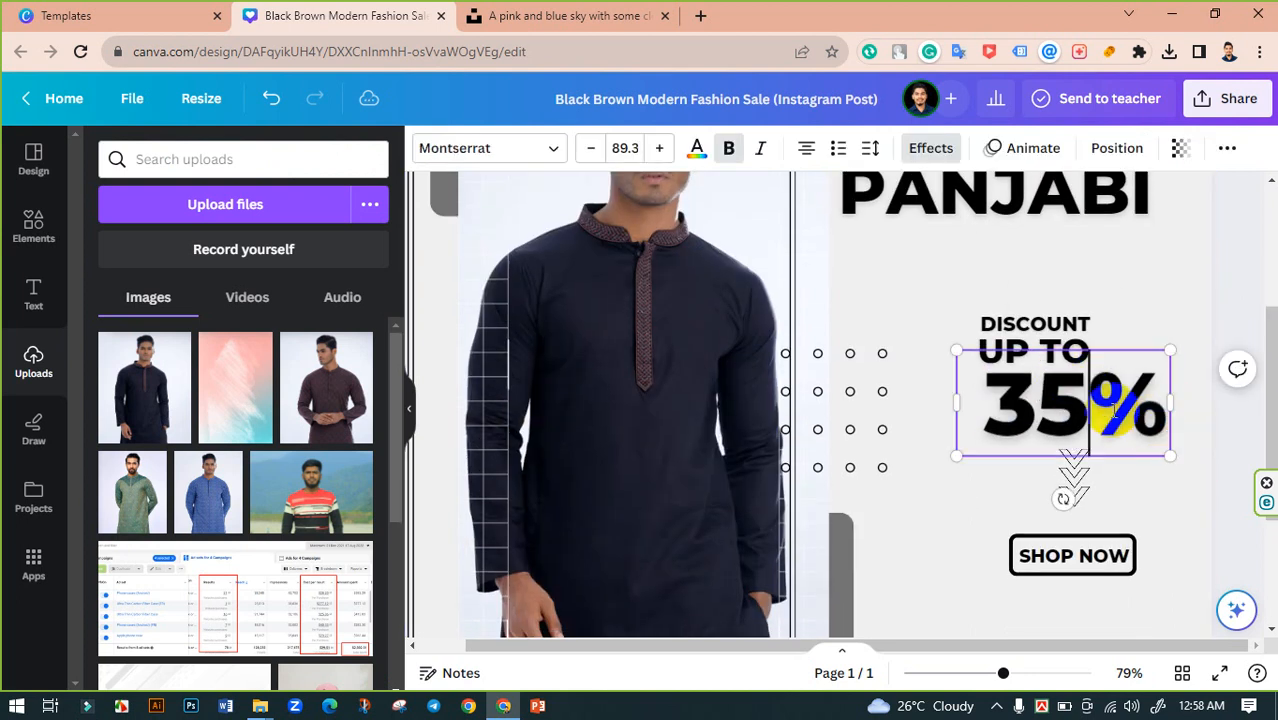
pyautogui.moveTo(1113, 400); pyautogui.dragTo(1165, 405)
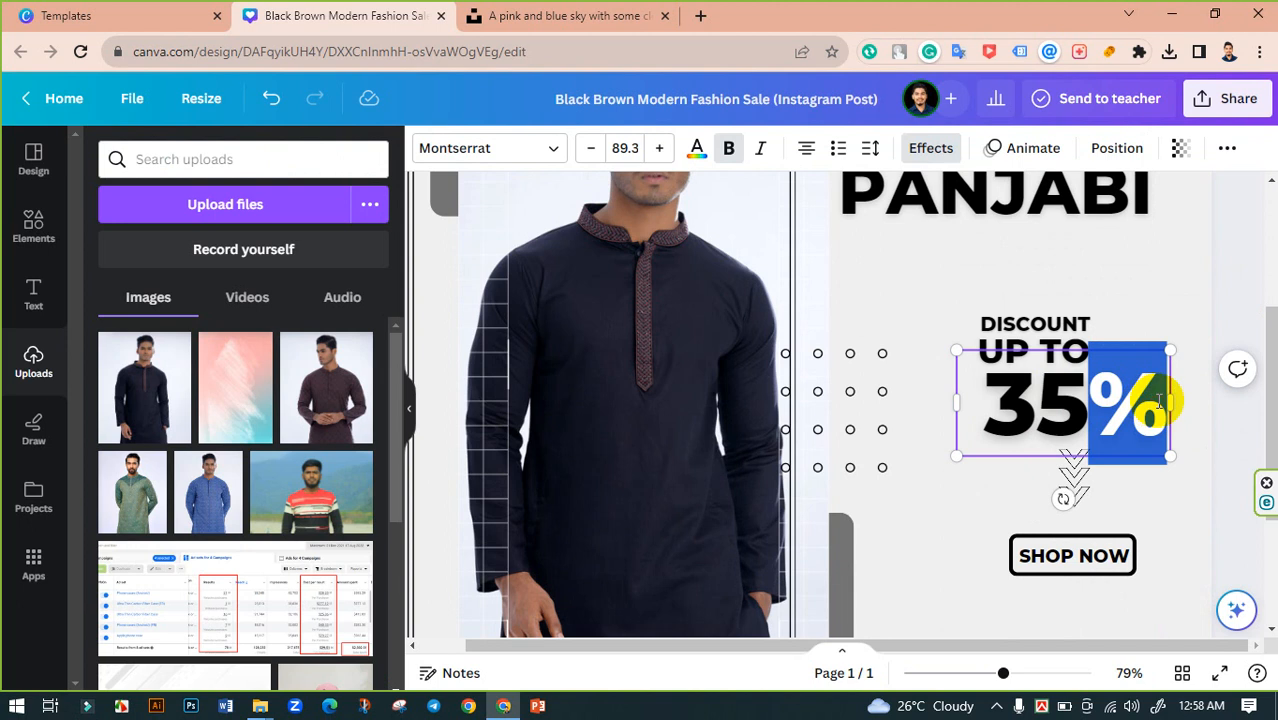
pyautogui.click(600, 149)
pyautogui.click(603, 150)
pyautogui.click(603, 150)
pyautogui.hotkey('ctrl', 'z')
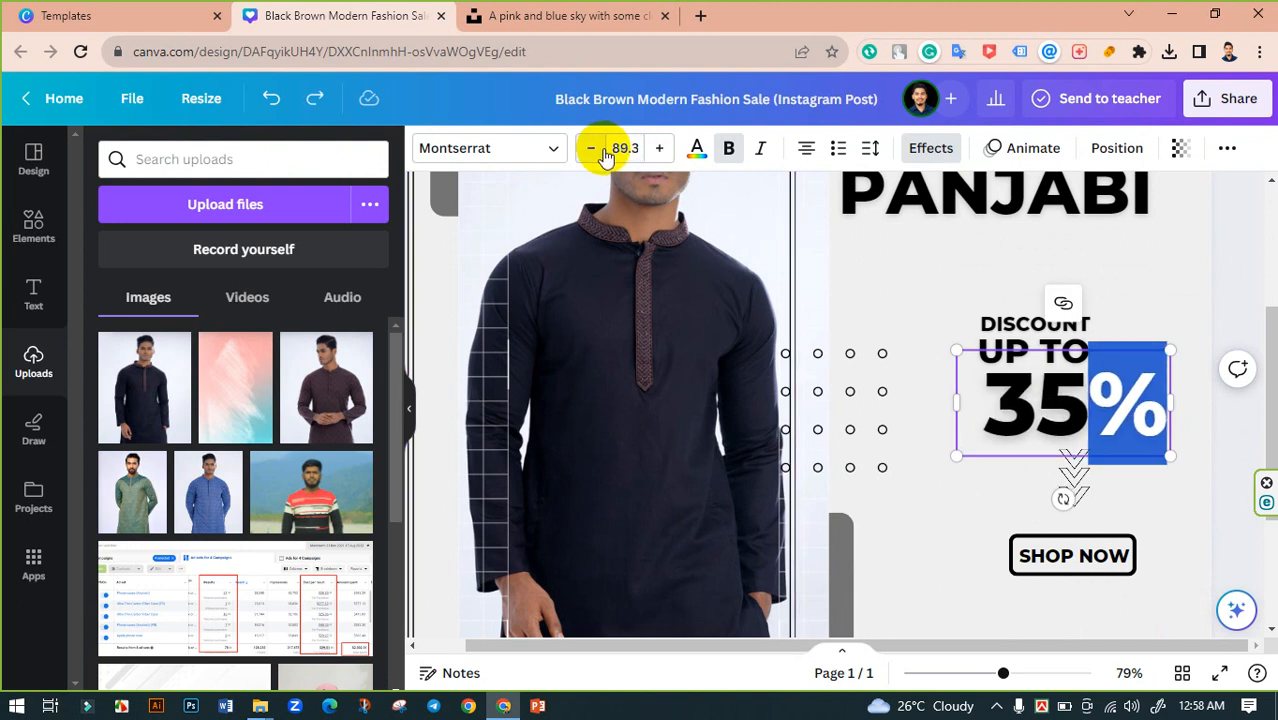
pyautogui.press('BackSpace')
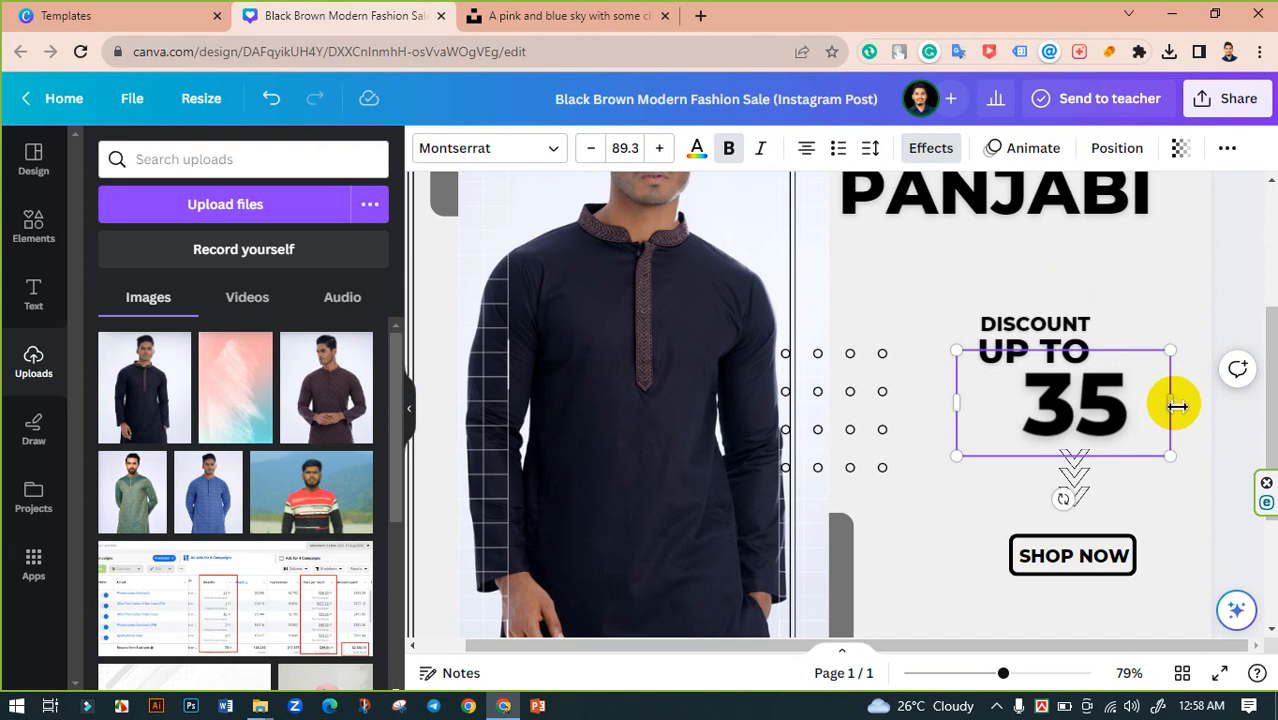
# Narrow the text box closely around "35" and enlarge the number to about size 103 beneath "UP TO".
pyautogui.moveTo(1176, 405); pyautogui.dragTo(1099, 403)
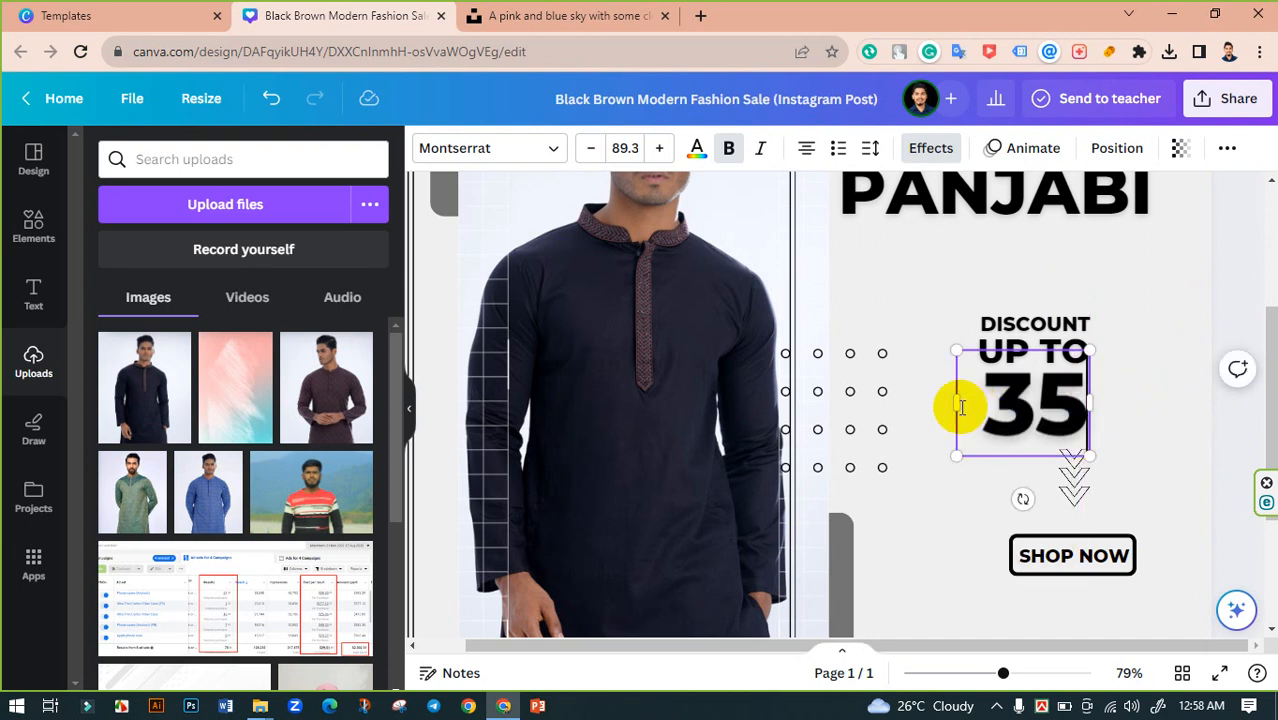
pyautogui.moveTo(968, 405); pyautogui.dragTo(942, 404)
pyautogui.click(983, 403)
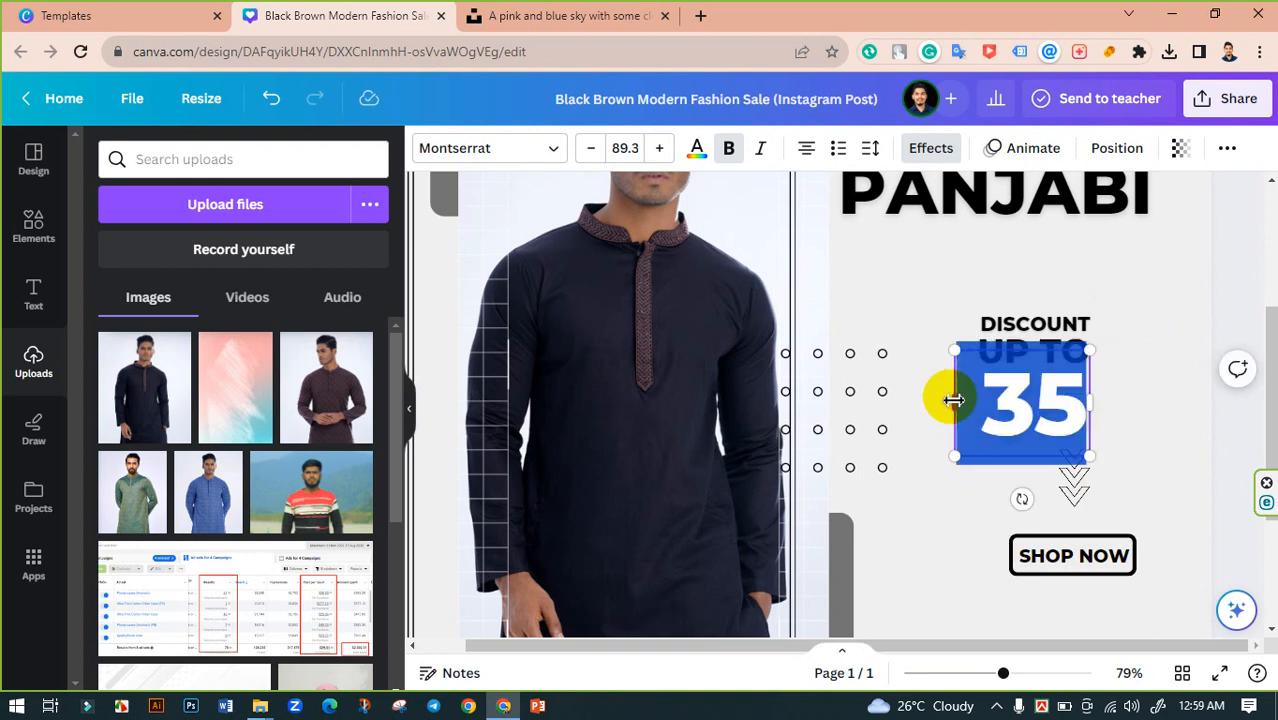
pyautogui.click(963, 398)
pyautogui.press('BackSpace')
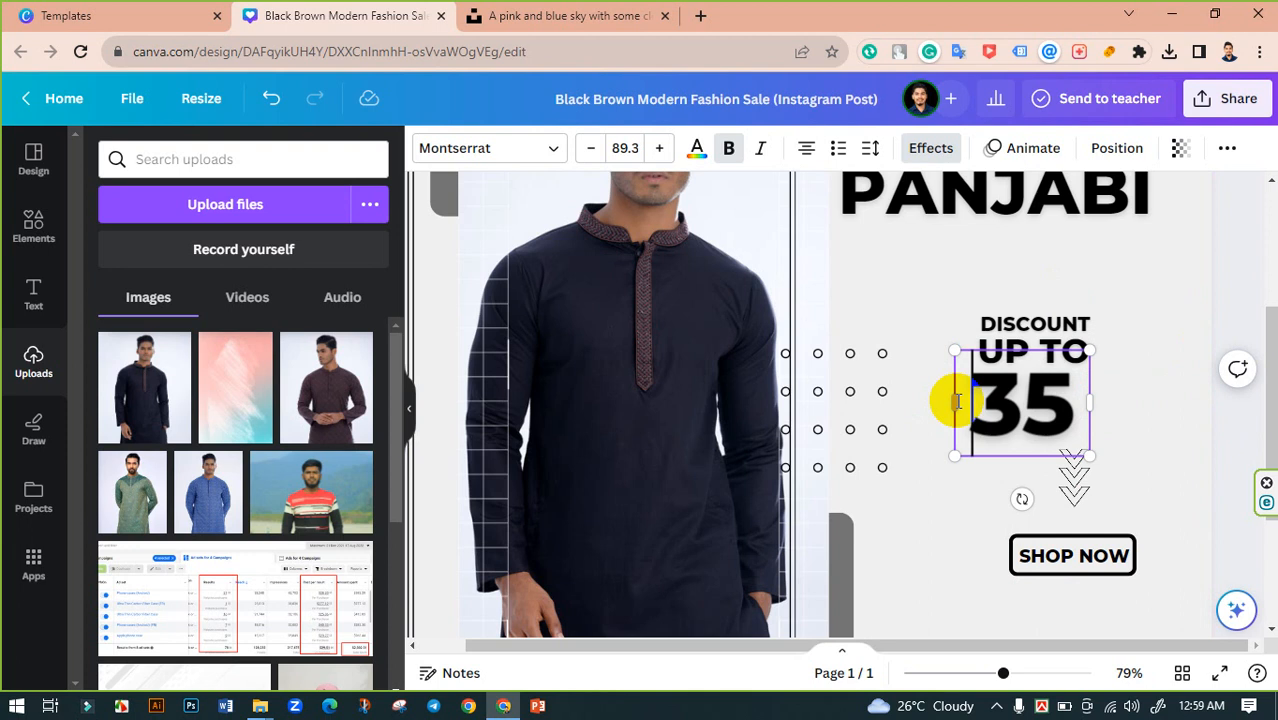
pyautogui.moveTo(955, 403); pyautogui.dragTo(962, 403)
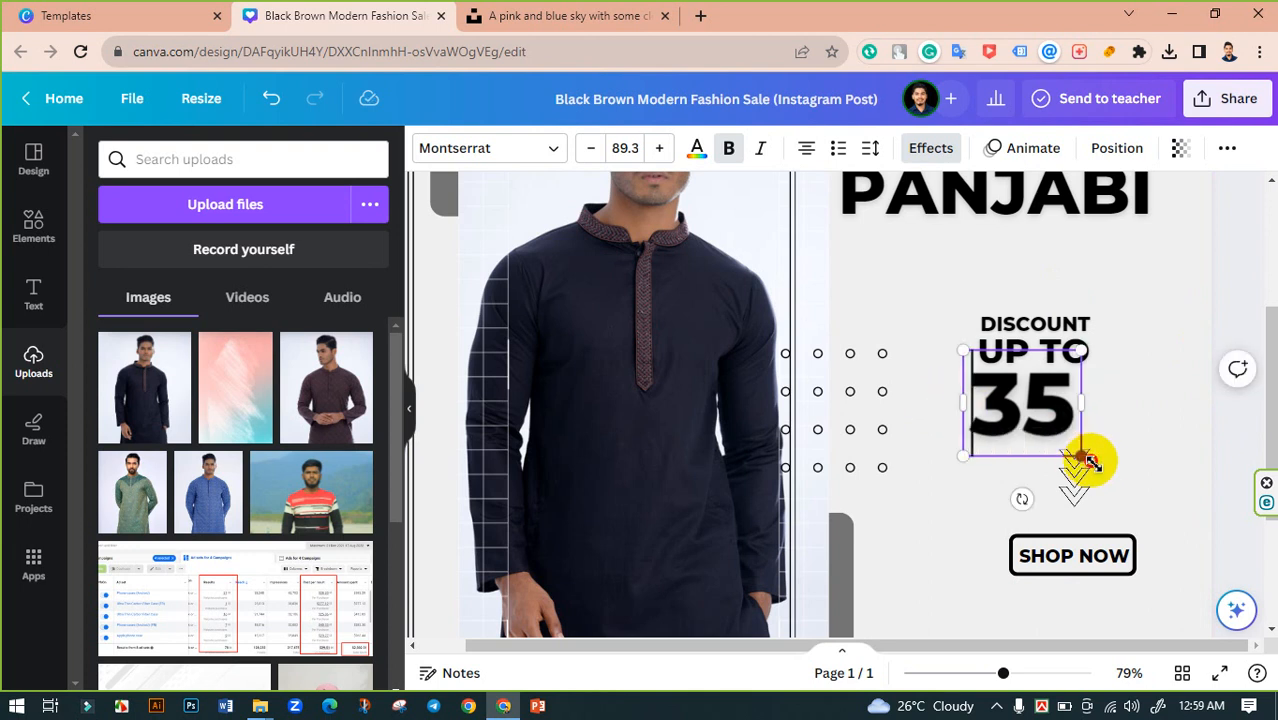
pyautogui.moveTo(1090, 461); pyautogui.dragTo(1103, 474)
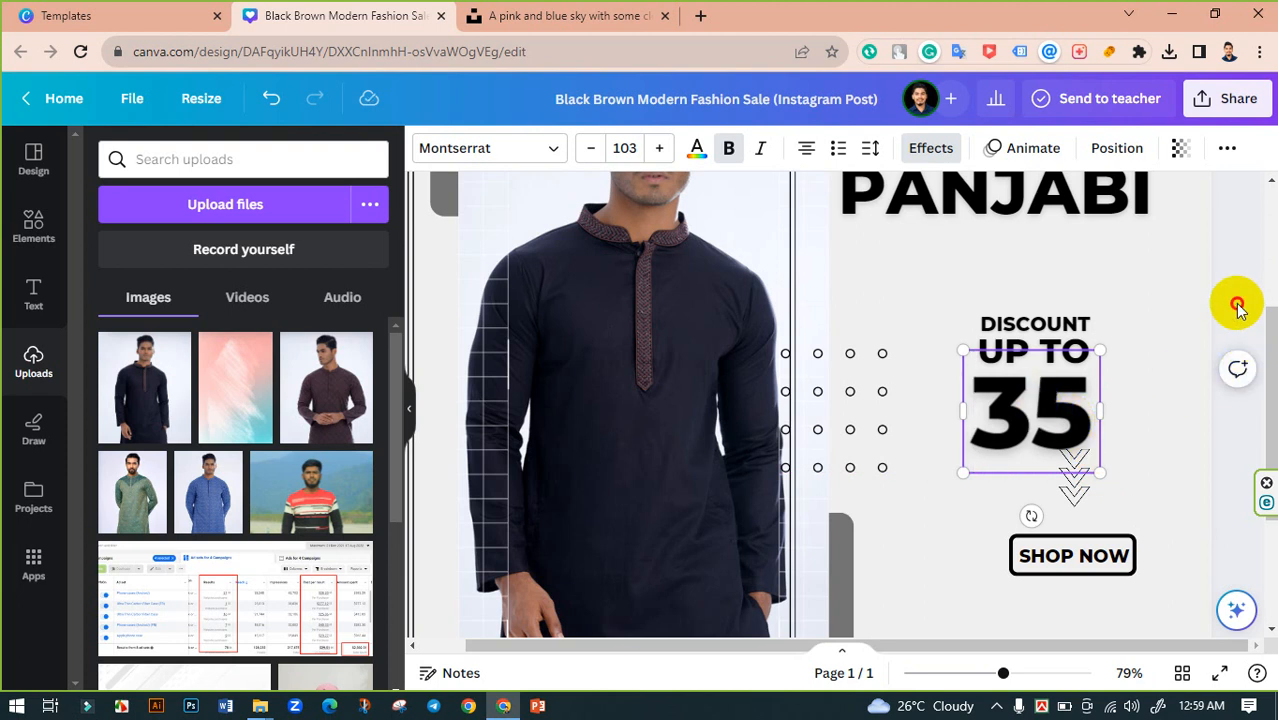
pyautogui.moveTo(1057, 404); pyautogui.dragTo(1069, 400)
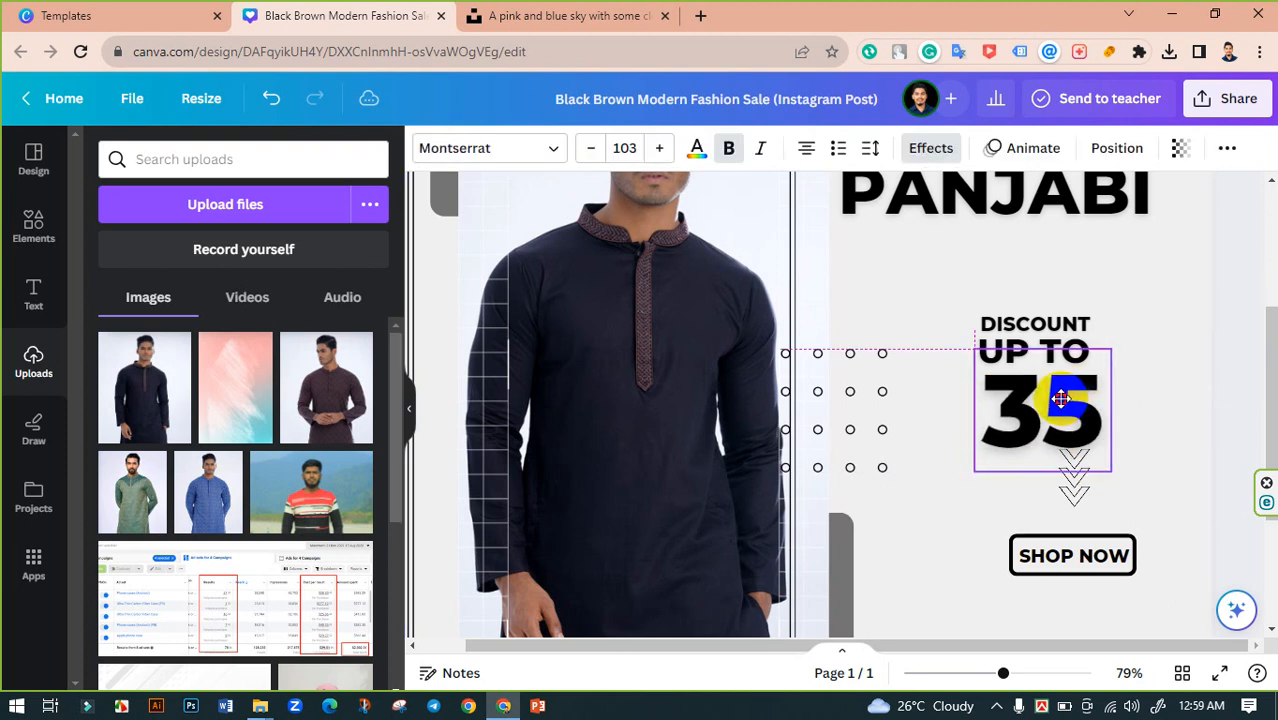
# Add a copy of "35" reading "%", scaled to about size 46.1, at the upper-right corner of the number.
pyautogui.moveTo(1061, 399); pyautogui.dragTo(1190, 367)
pyautogui.click(1247, 309)
pyautogui.doubleClick(1172, 372)
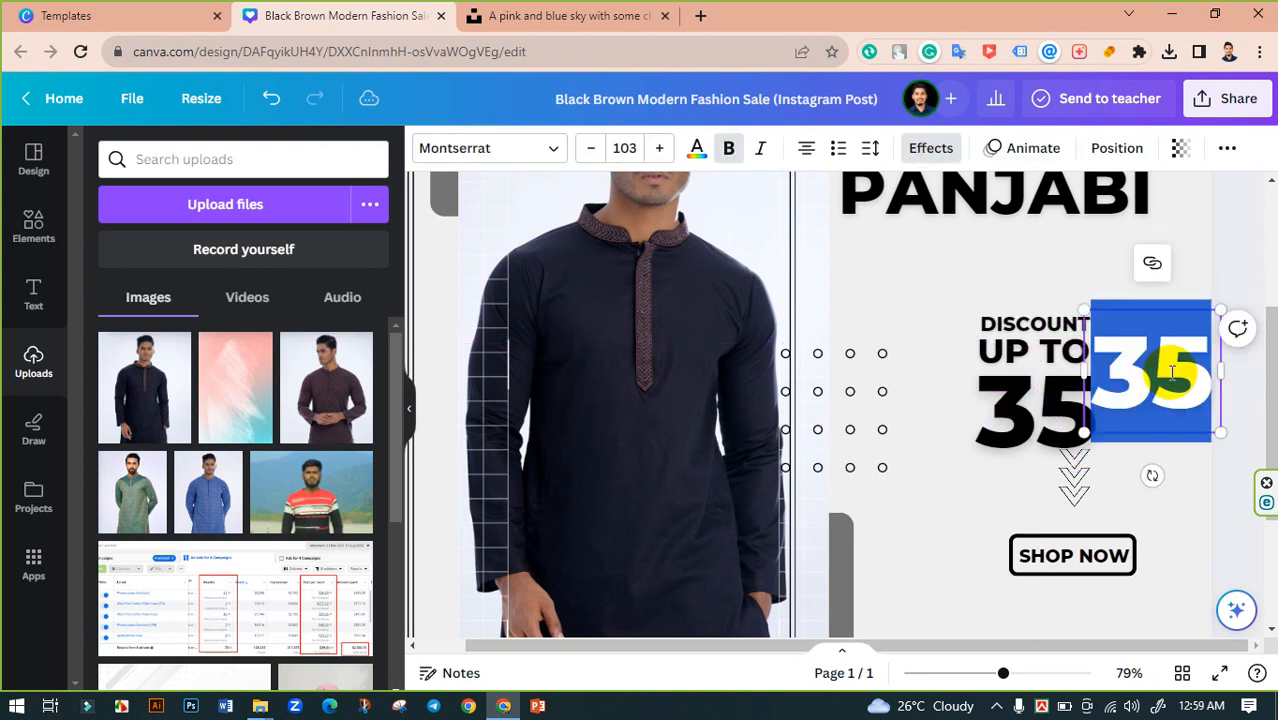
pyautogui.write('%')
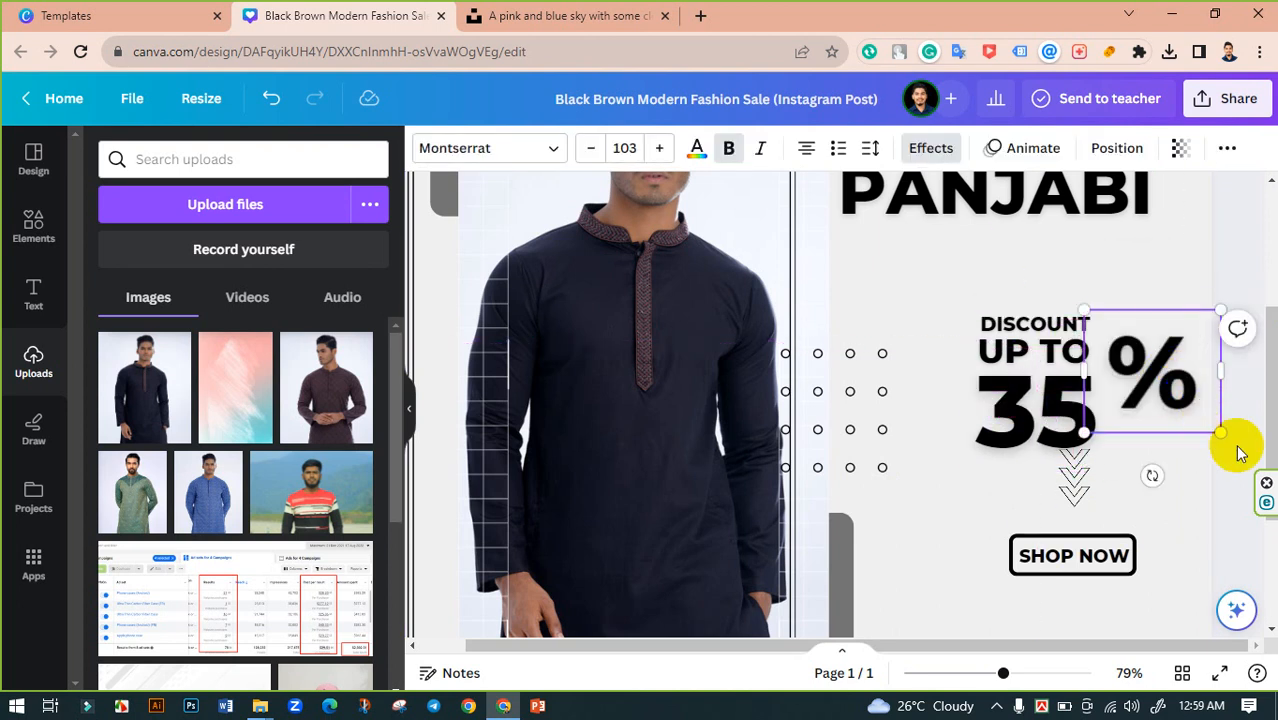
pyautogui.moveTo(1222, 437); pyautogui.dragTo(1117, 379)
pyautogui.click(1193, 342)
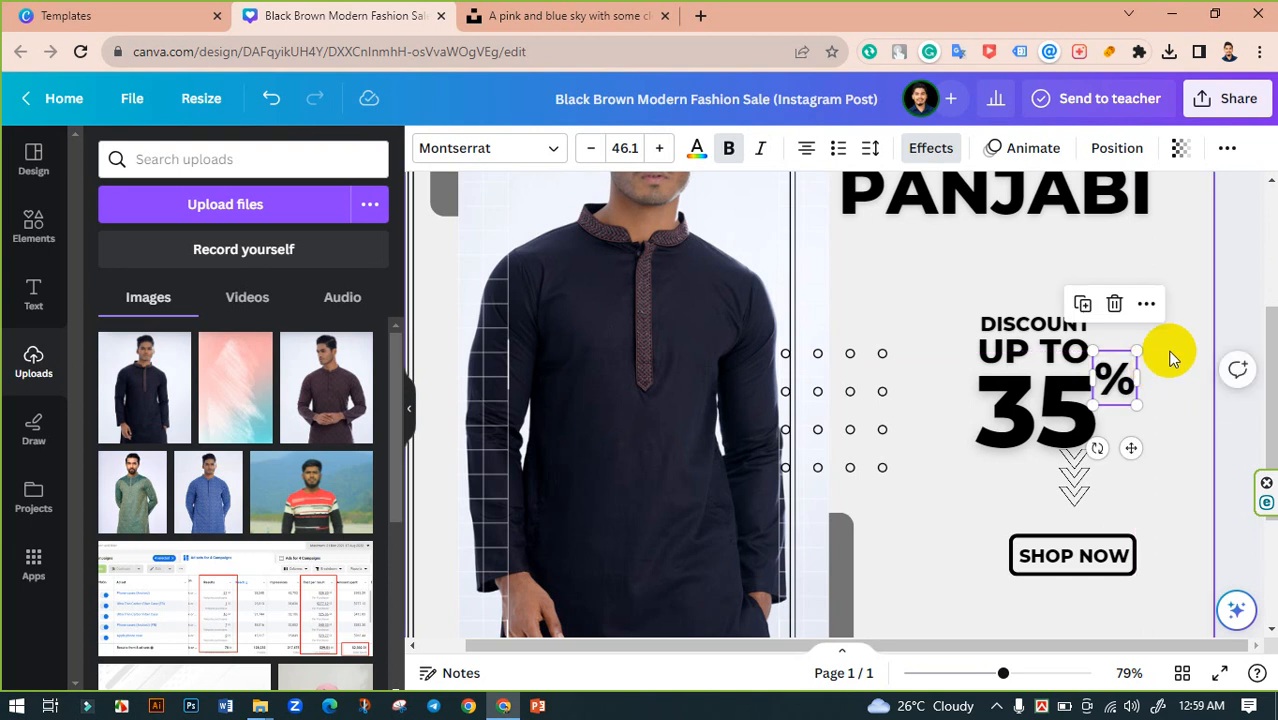
pyautogui.click(1246, 318)
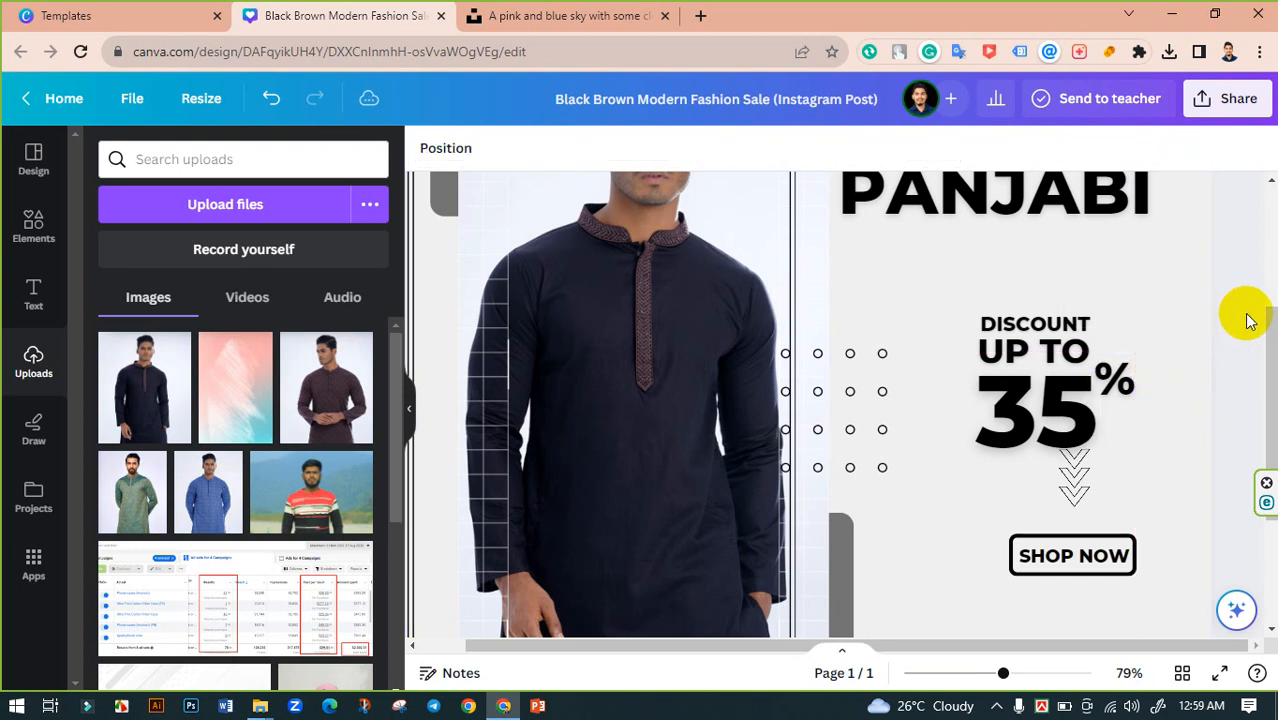
# Move the downward arrows left and slightly lower so they sit centered beneath "35".
pyautogui.click(1071, 497)
pyautogui.click(1075, 497)
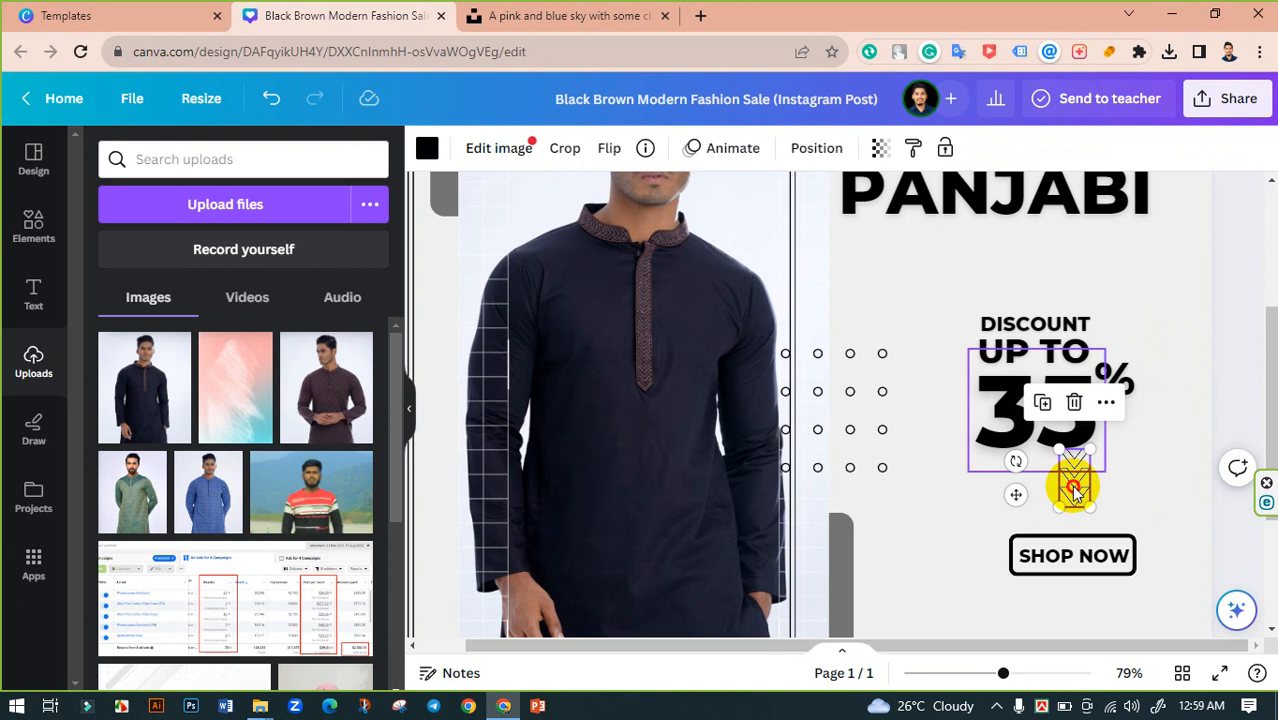
pyautogui.moveTo(1075, 490); pyautogui.dragTo(1037, 496)
pyautogui.click(1220, 368)
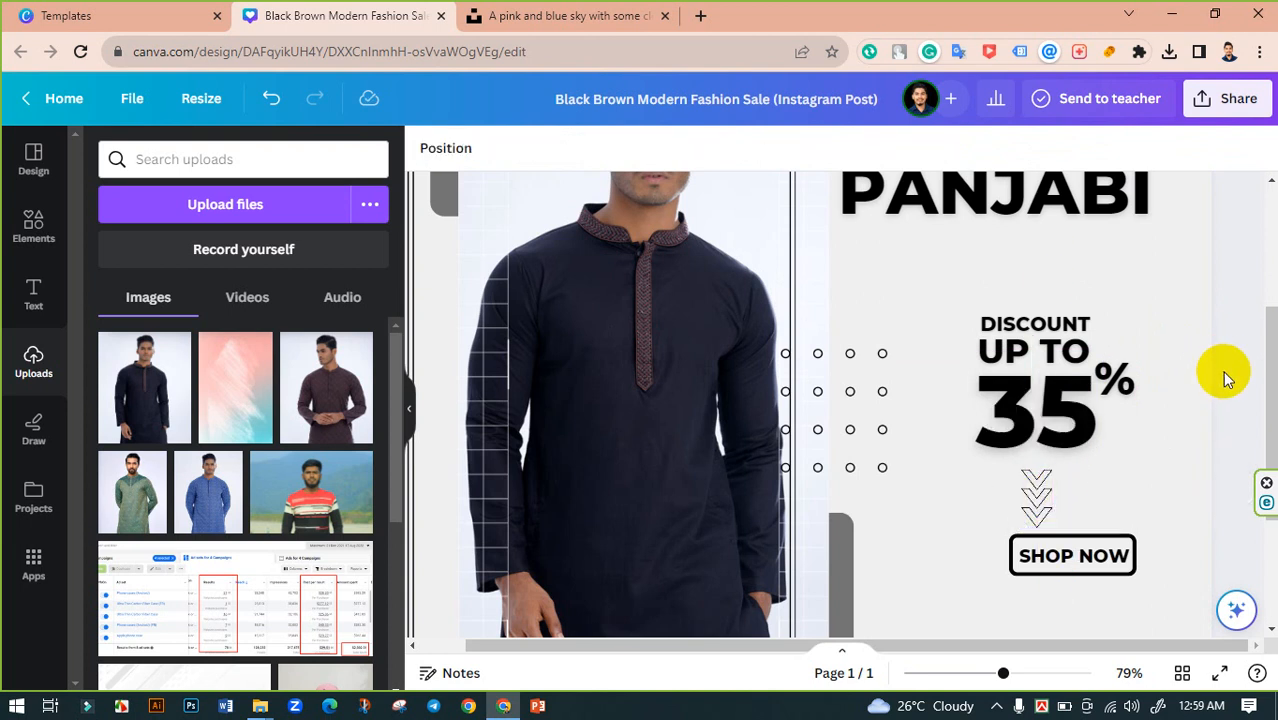
# Move the "SHOP NOW" button left so it sits centered below the arrows.
pyautogui.scroll(-3, 1115, 474)
pyautogui.scroll(-1, 1115, 474)
pyautogui.click(1100, 366)
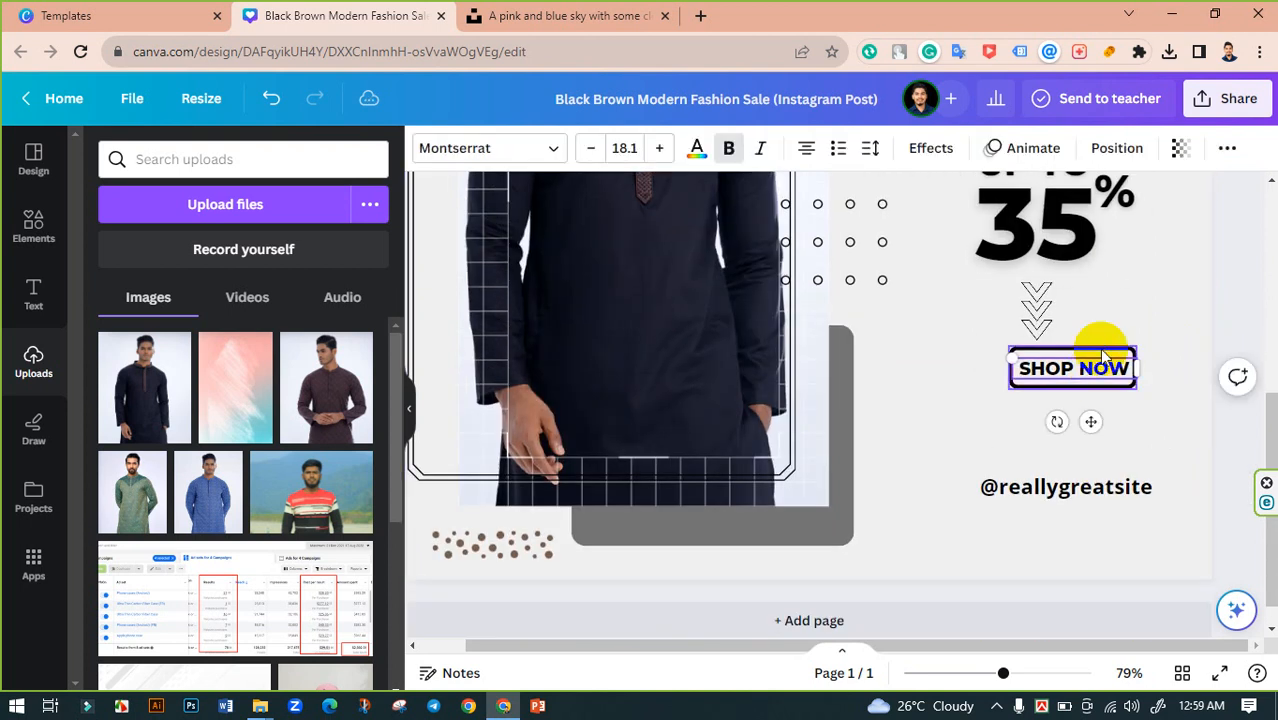
pyautogui.moveTo(1110, 357); pyautogui.dragTo(1070, 352)
pyautogui.click(1233, 338)
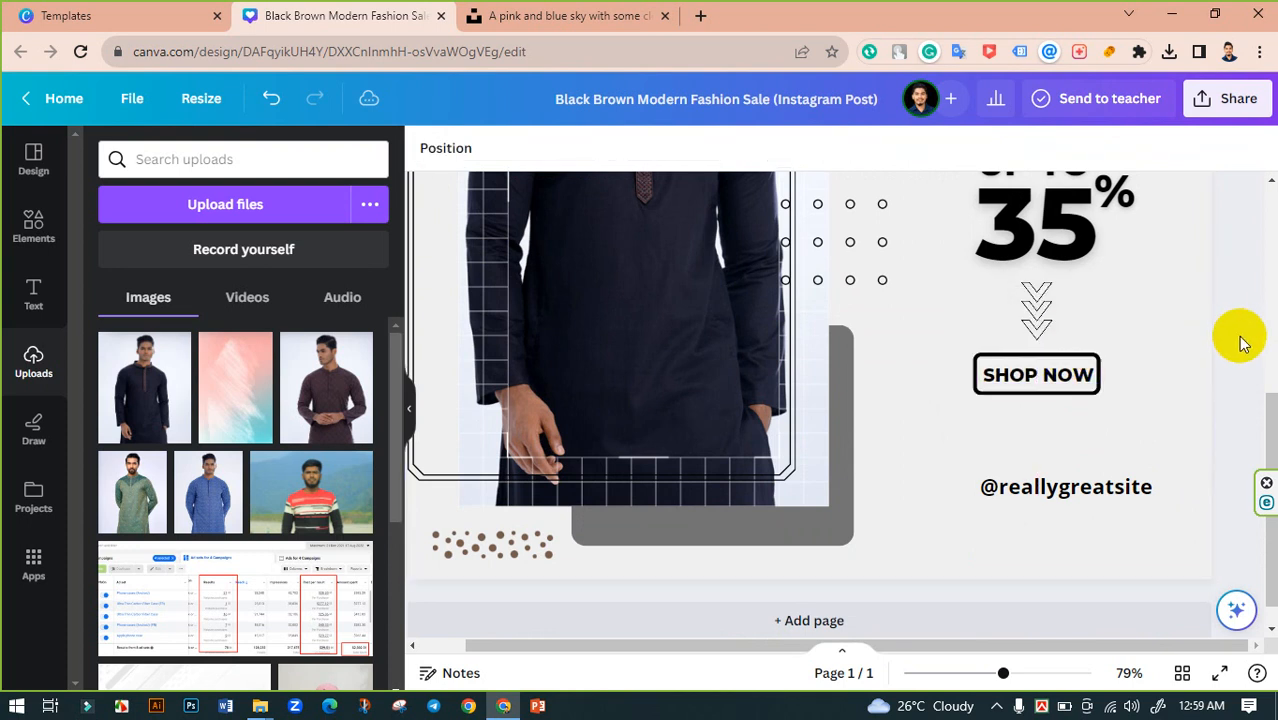
pyautogui.scroll(-1, 1172, 390)
pyautogui.moveTo(1061, 443); pyautogui.dragTo(1063, 397)
pyautogui.doubleClick(1063, 395)
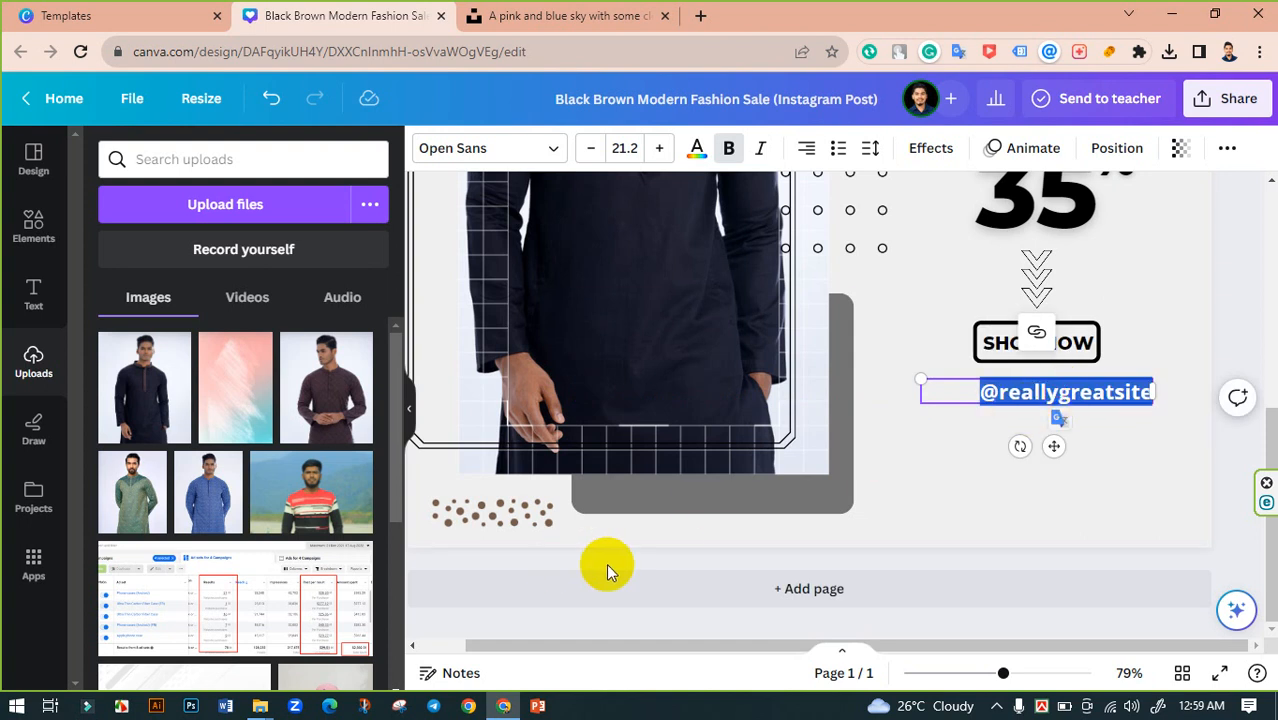
pyautogui.write('www.lerevecra')
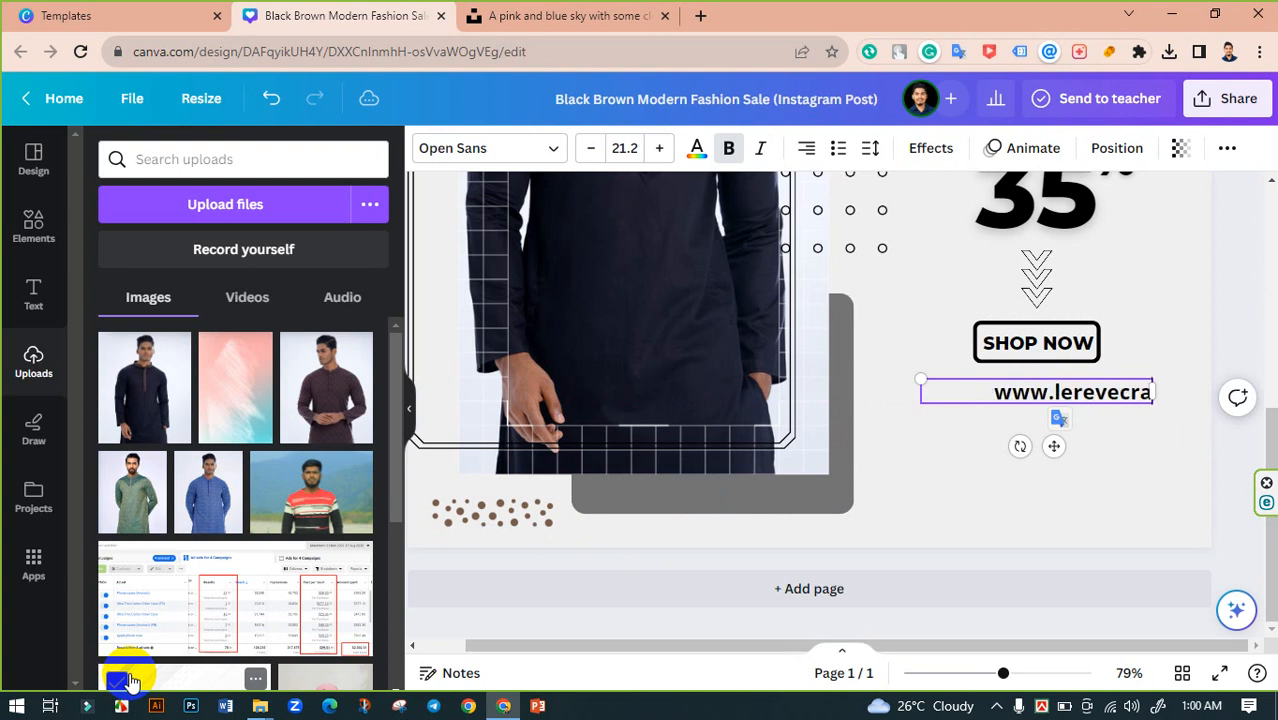
pyautogui.write('ze.')
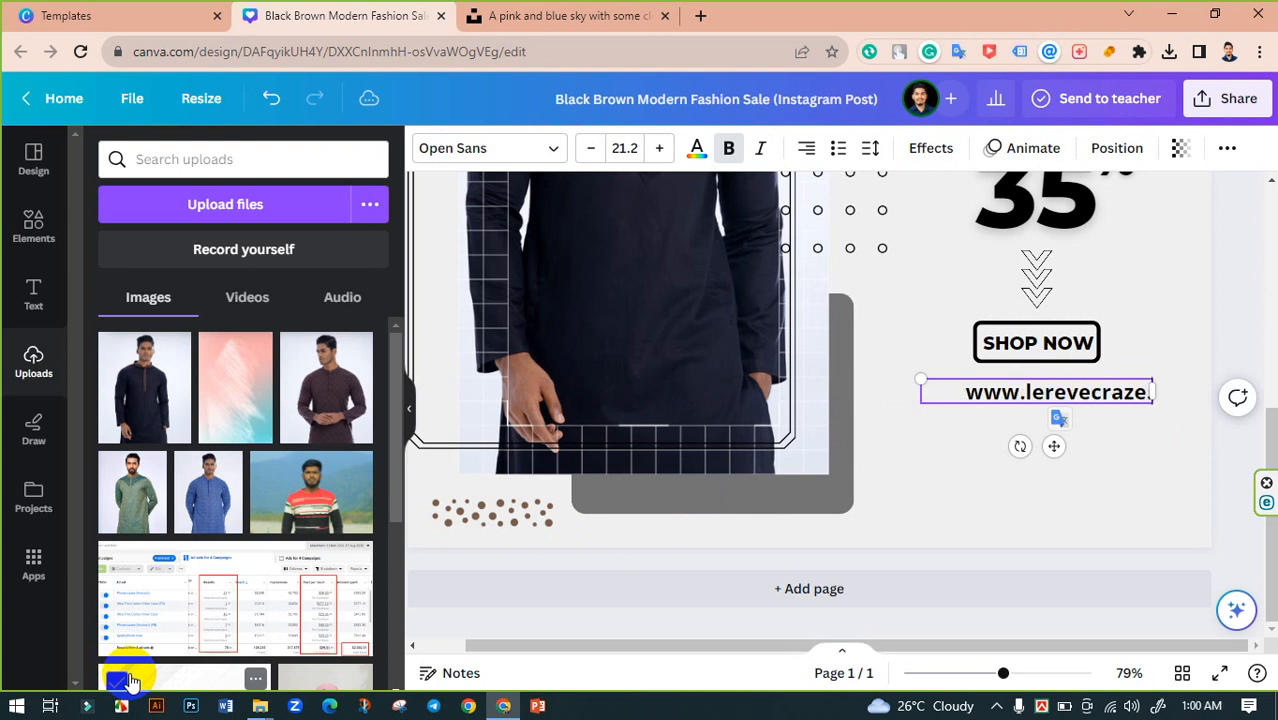
pyautogui.write('com')
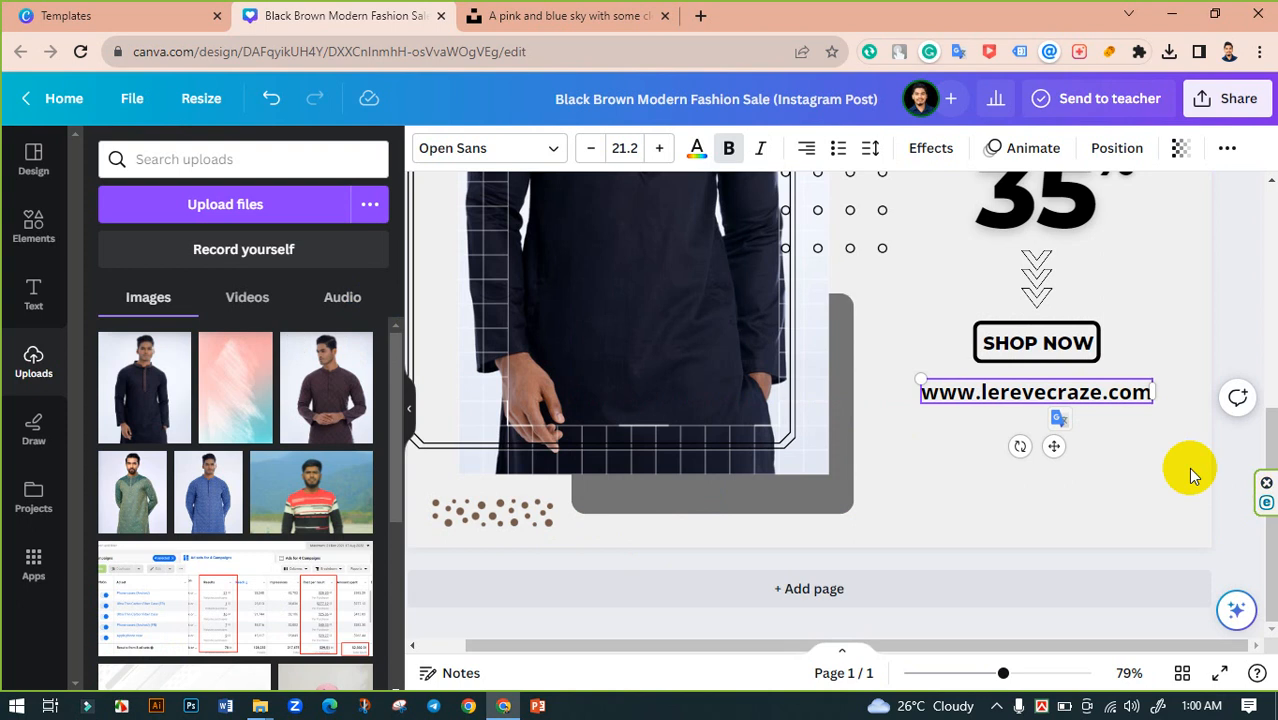
# Set the website address text below the "SHOP NOW" button to size 18.2 and center its alignment.
pyautogui.tripleClick(1056, 398)
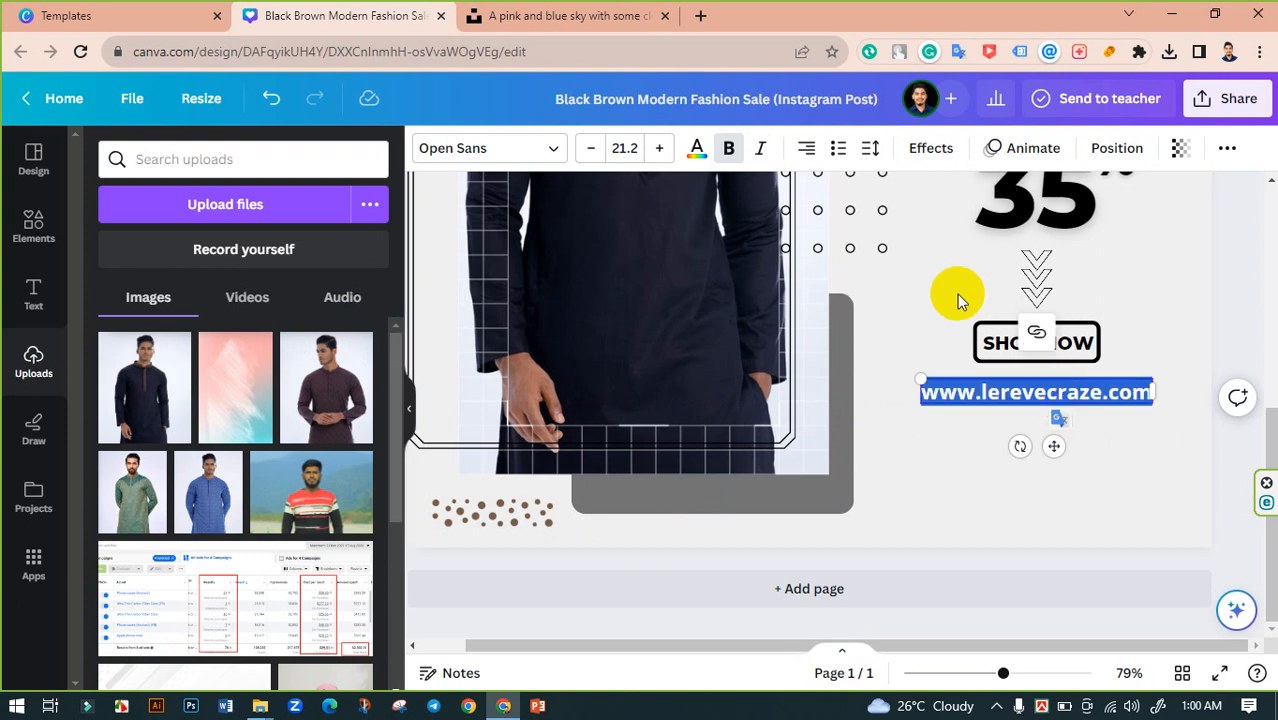
pyautogui.click(588, 148)
pyautogui.click(586, 148)
pyautogui.click(586, 148)
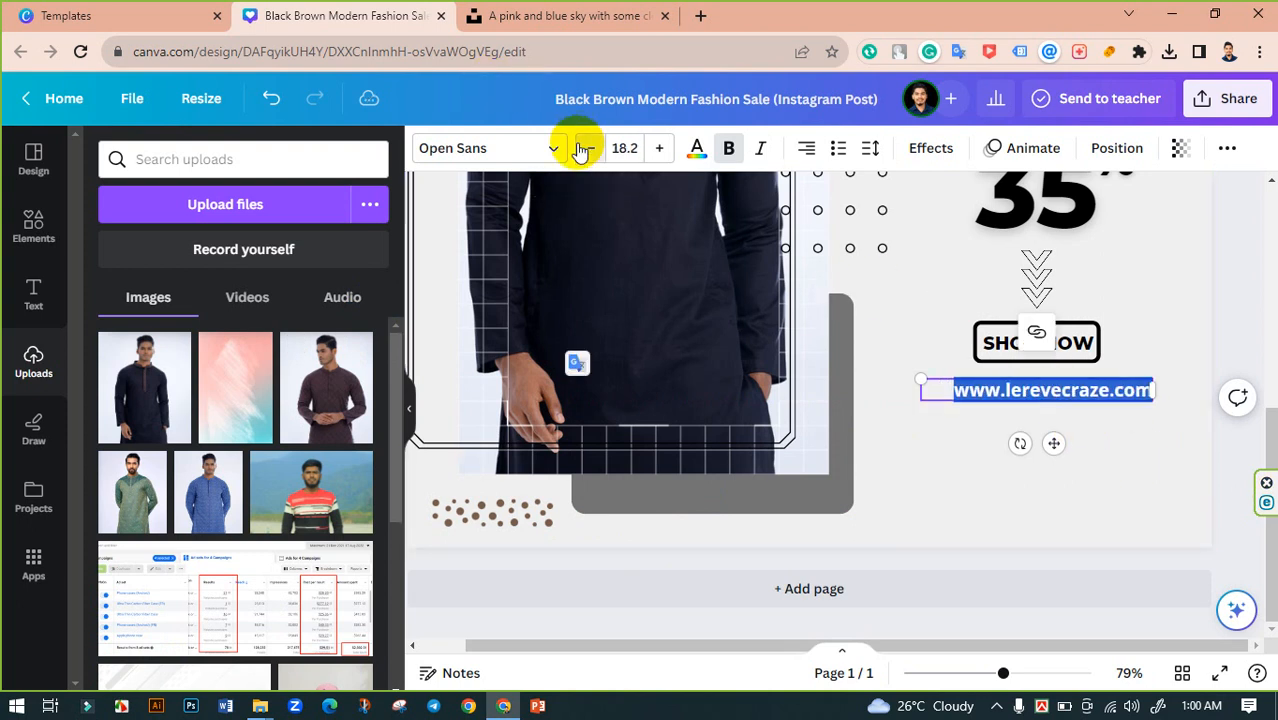
pyautogui.click(807, 148)
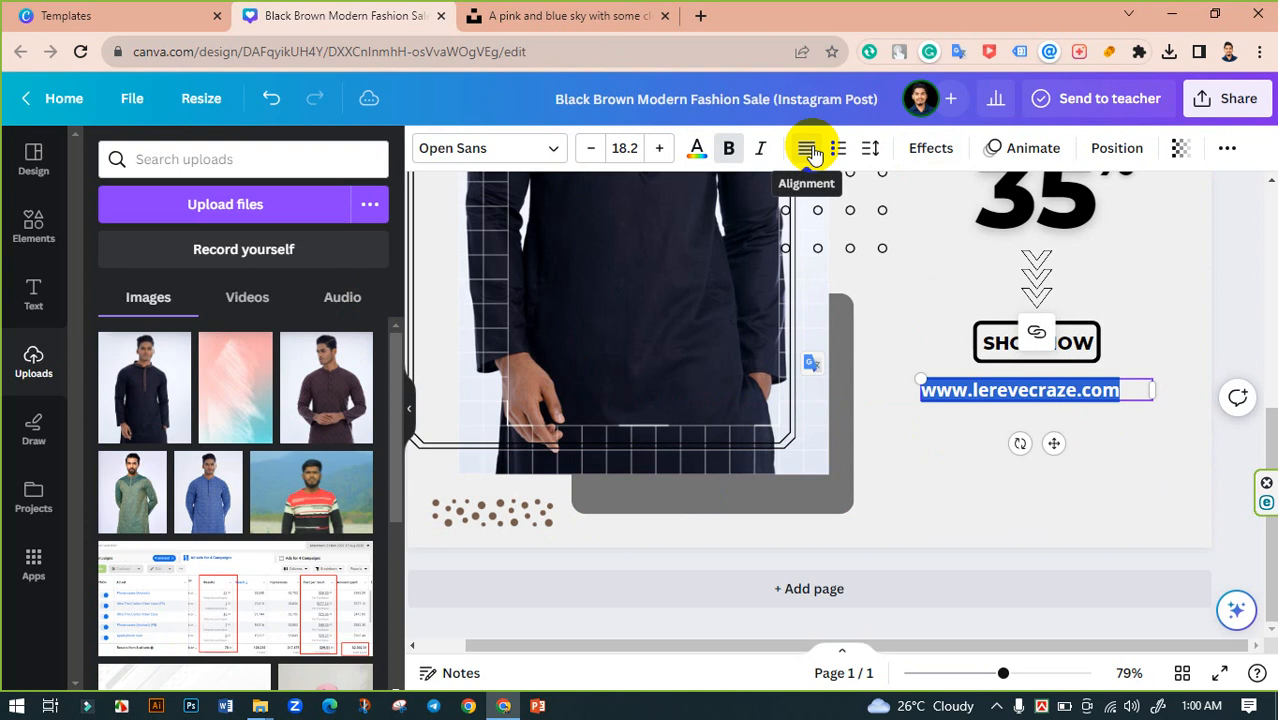
pyautogui.click(807, 148)
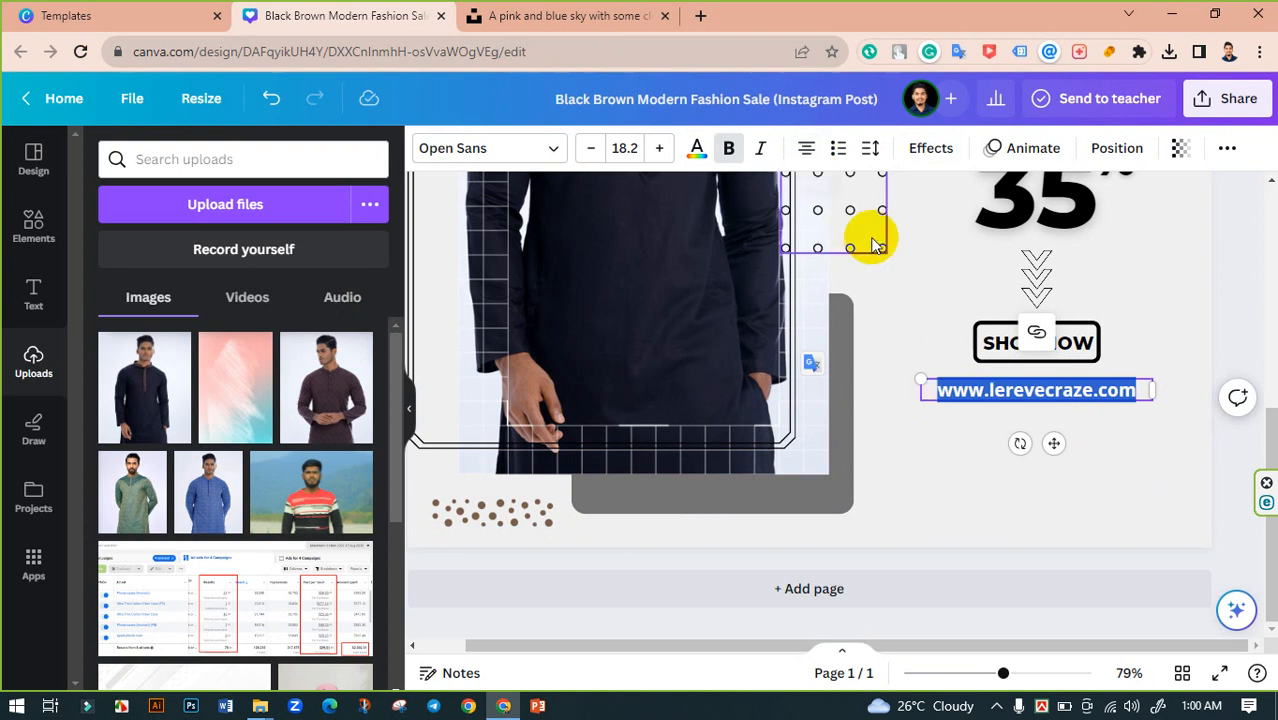
# Increase the website address's letter spacing to 290 and reduce its font size to 14.2.
pyautogui.click(870, 148)
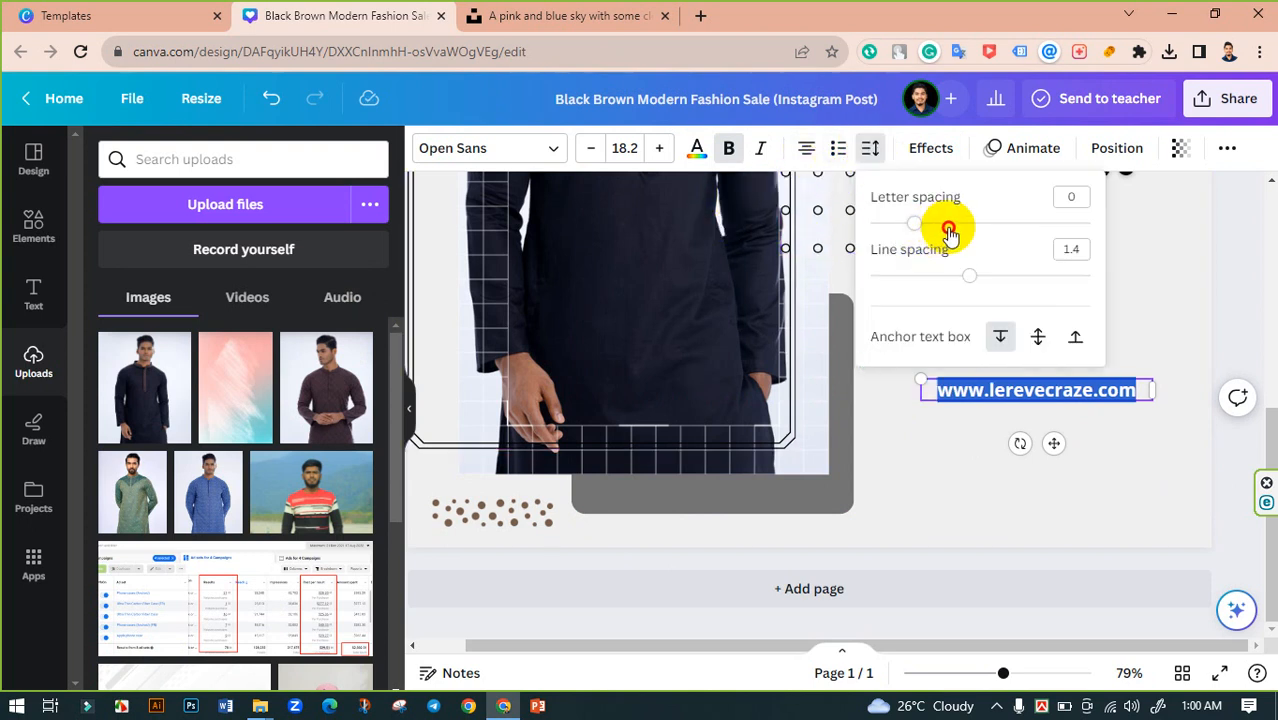
pyautogui.moveTo(913, 228); pyautogui.dragTo(990, 224)
pyautogui.click(593, 148)
pyautogui.click(593, 148)
pyautogui.click(593, 148)
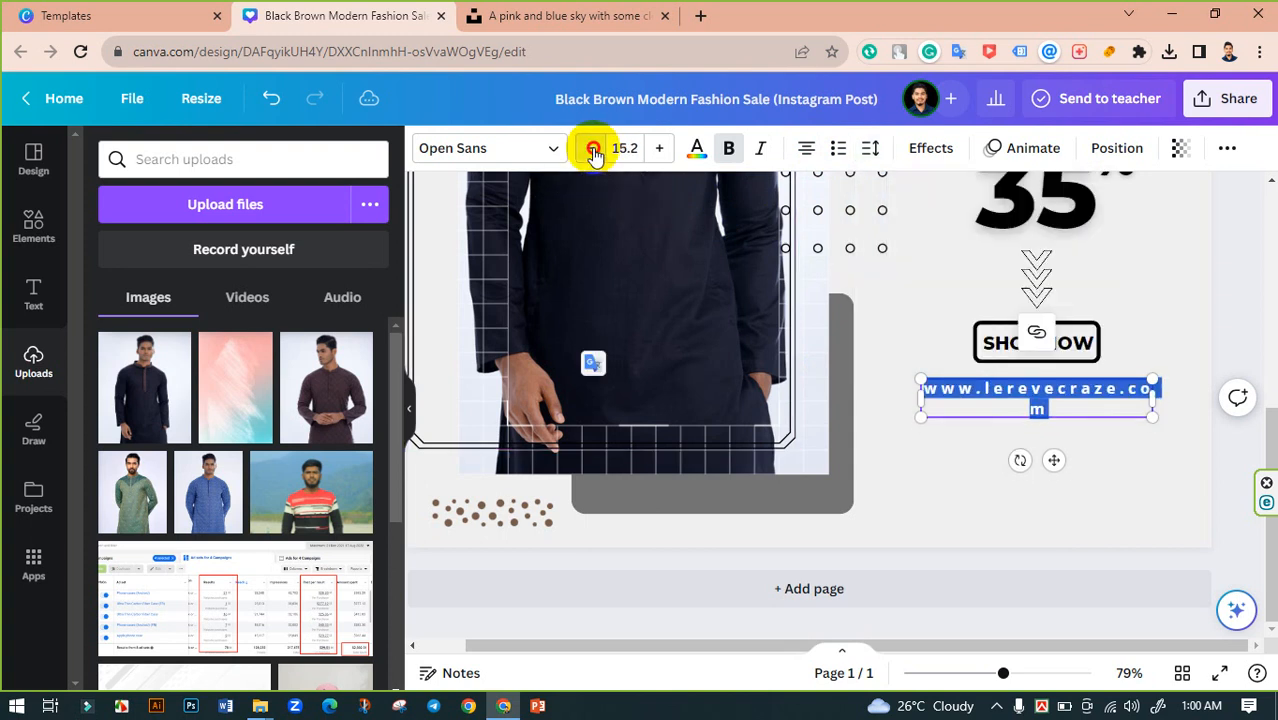
pyautogui.click(593, 148)
pyautogui.click(593, 148)
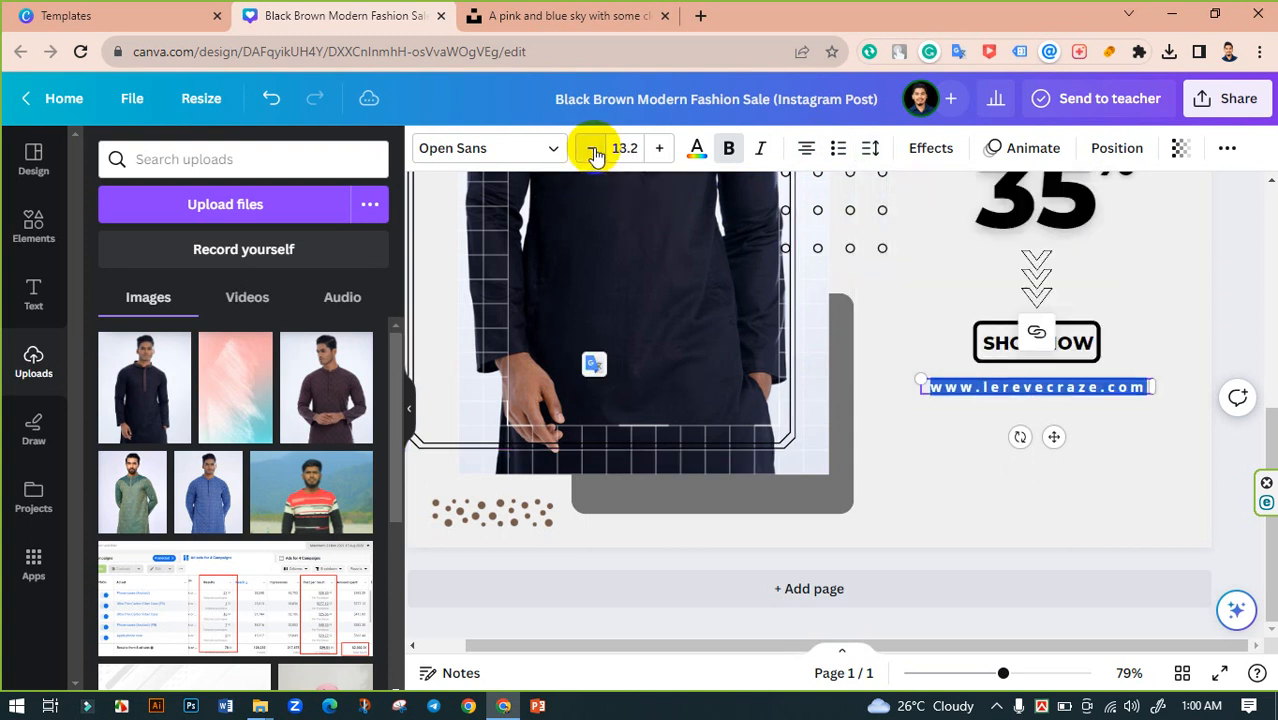
pyautogui.click(652, 148)
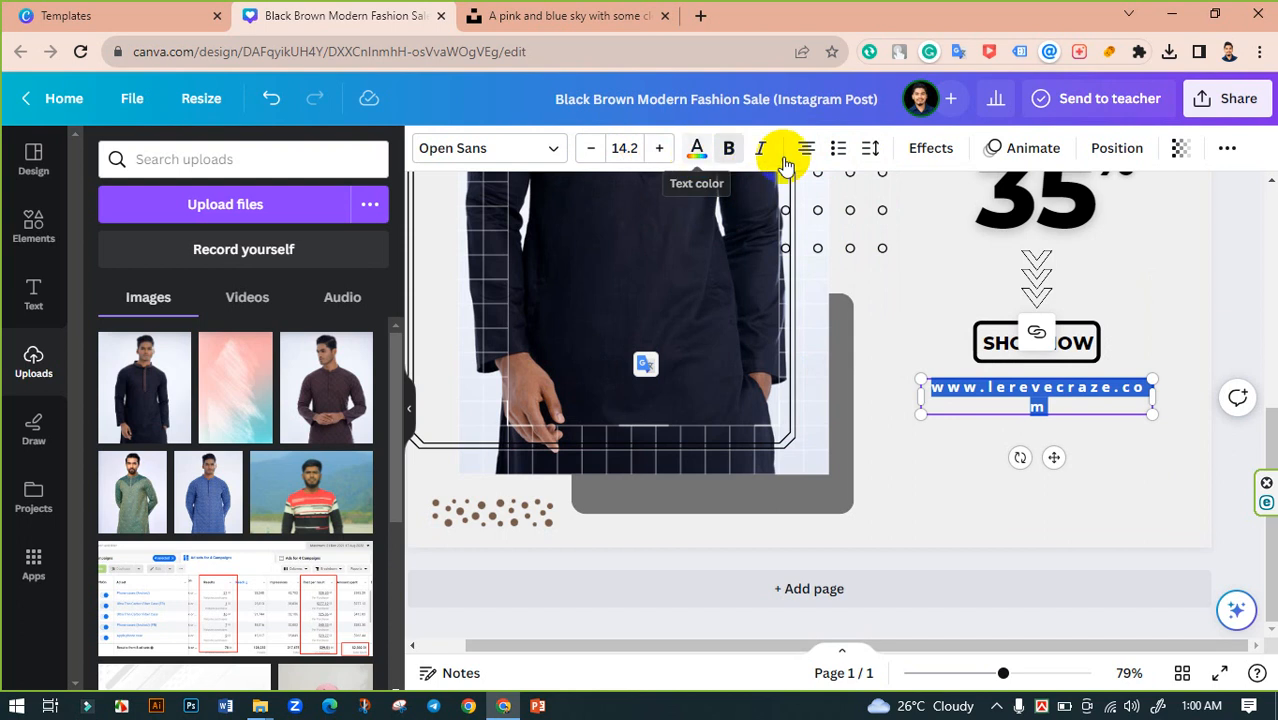
# Tighten the website address's letter spacing to 256 so it fits on one line.
pyautogui.click(872, 150)
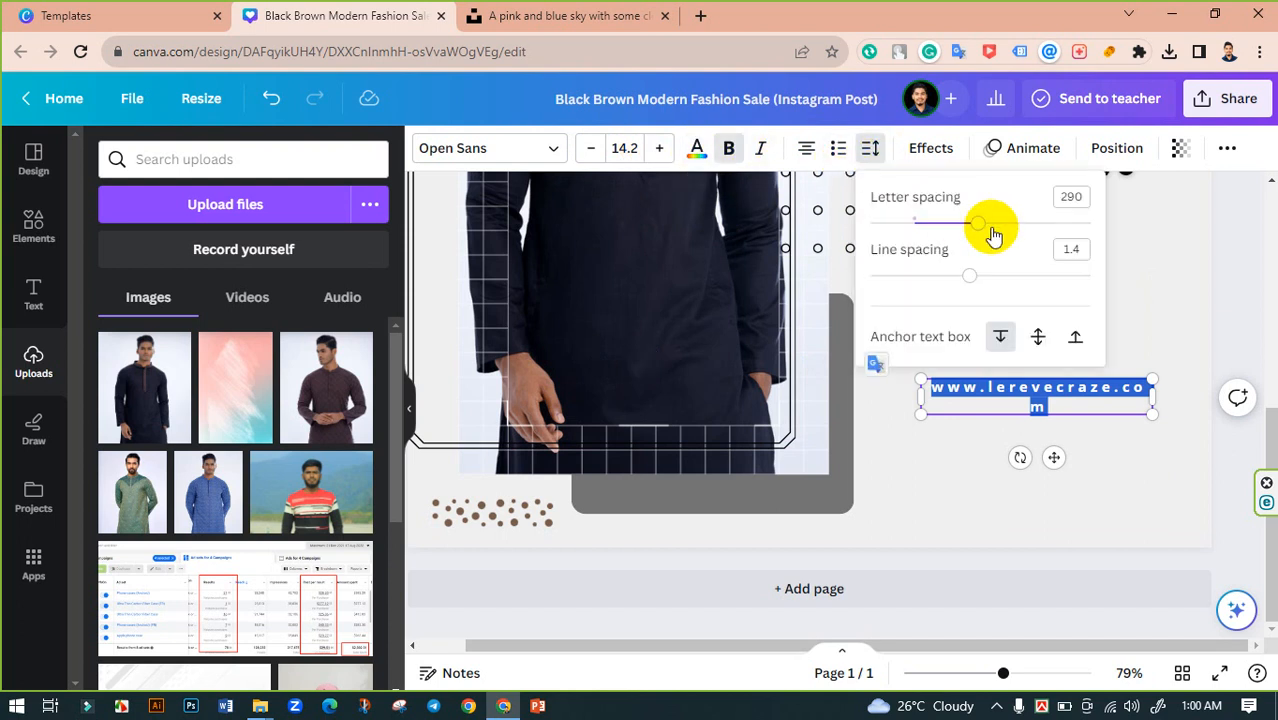
pyautogui.moveTo(977, 229); pyautogui.dragTo(970, 222)
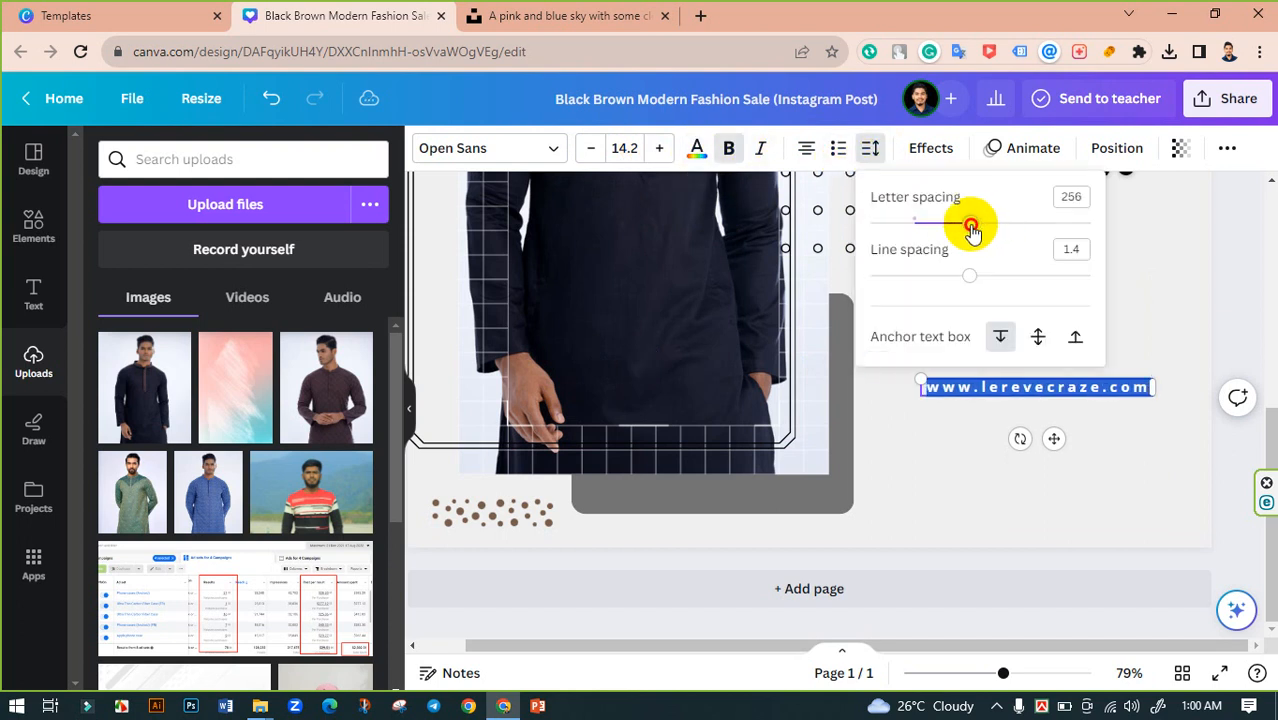
pyautogui.click(1233, 285)
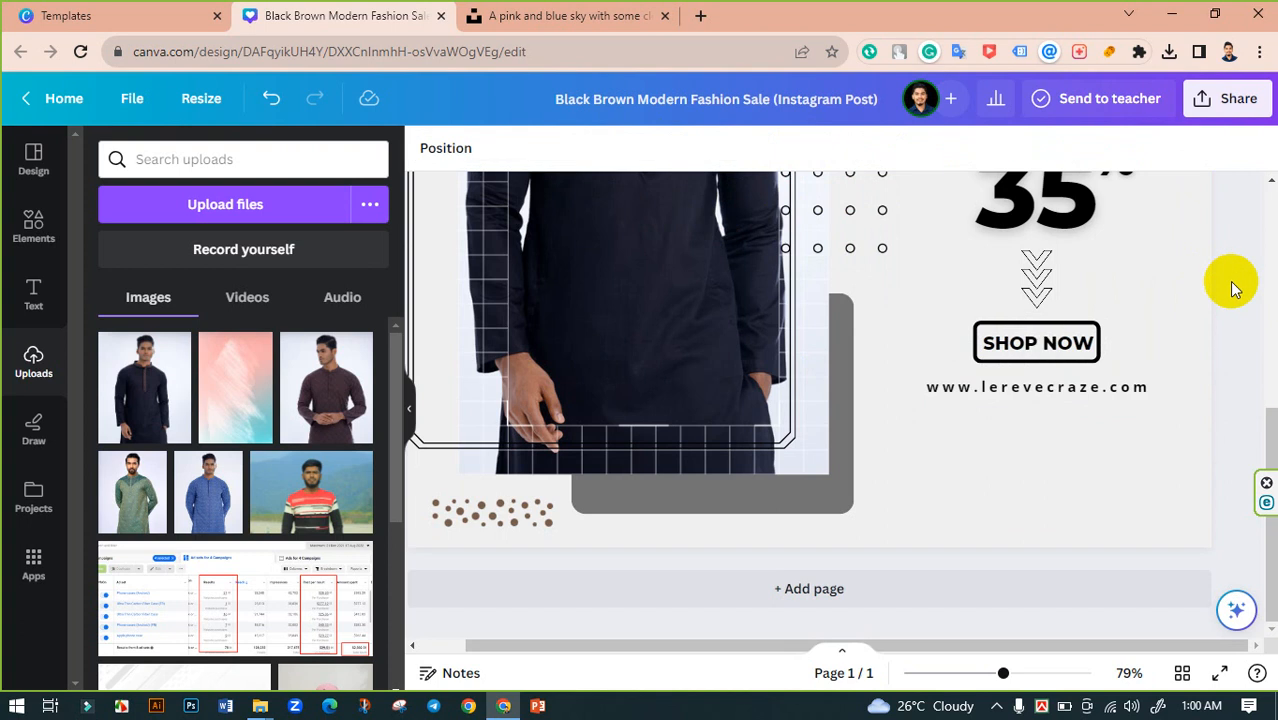
# Align the "DISCOUNT", "UP TO" and "35" texts, arrows, "SHOP NOW" button and website address to a common horizontal center.
pyautogui.click(1092, 386)
pyautogui.keyDown('shift'); pyautogui.click(1086, 350); pyautogui.keyUp('shift')
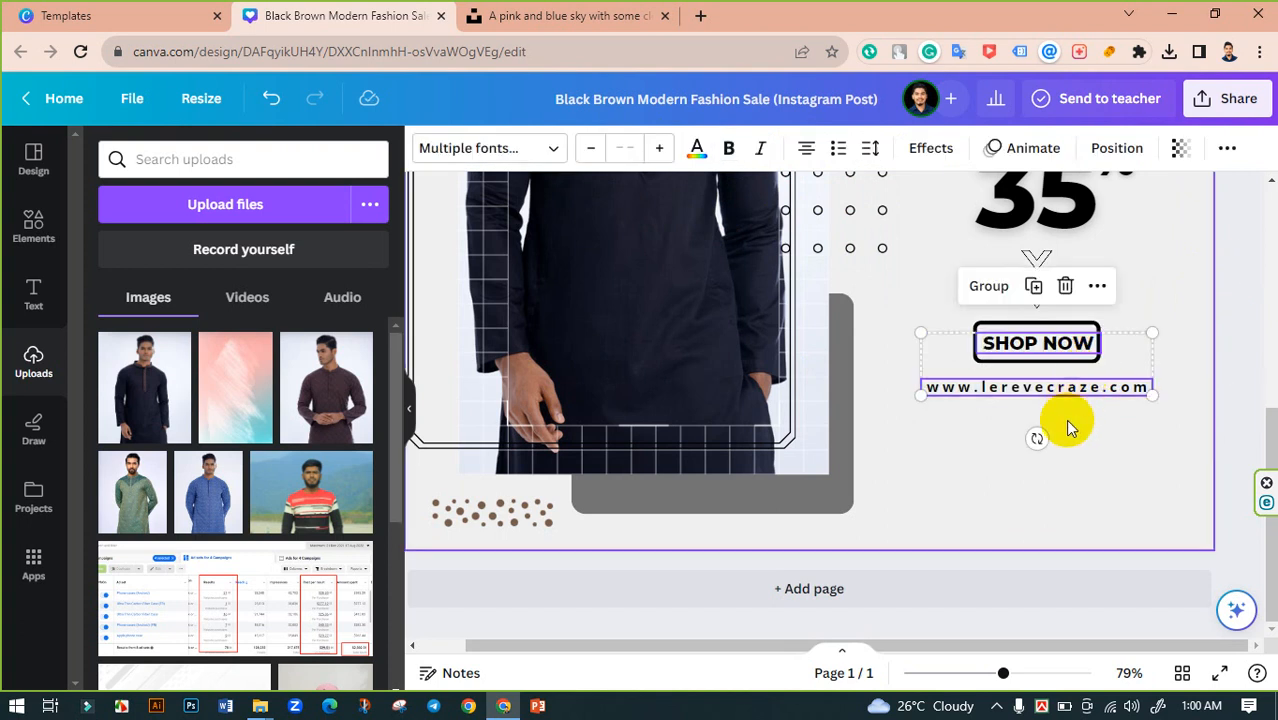
pyautogui.scroll(3, 1062, 430)
pyautogui.scroll(-2, 1070, 448)
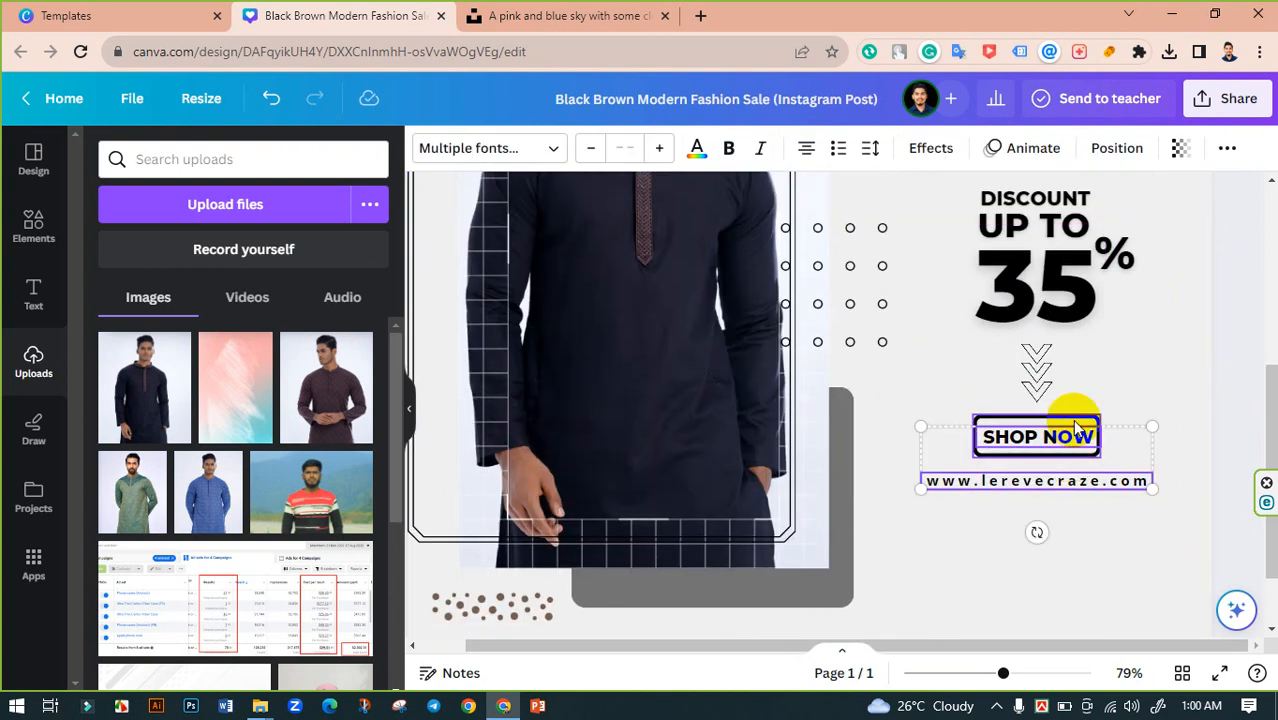
pyautogui.keyDown('shift'); pyautogui.click(1050, 385); pyautogui.keyUp('shift')
pyautogui.keyDown('shift'); pyautogui.click(1045, 285); pyautogui.keyUp('shift')
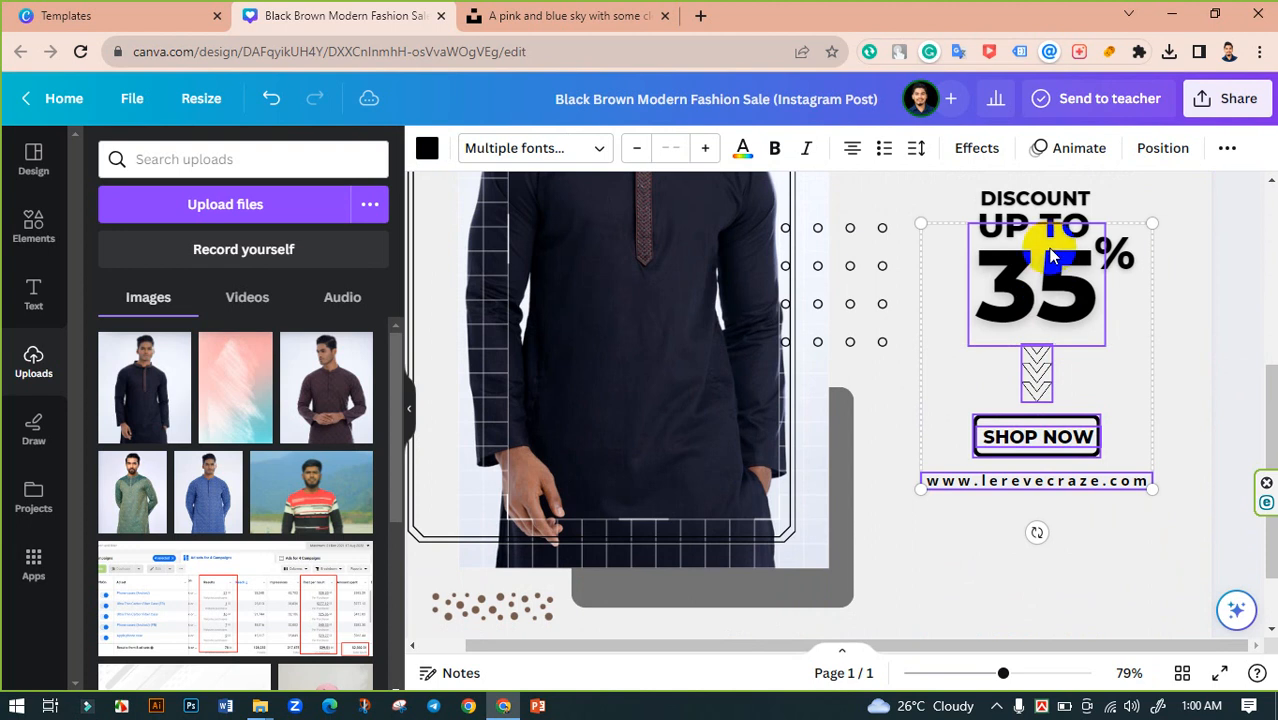
pyautogui.keyDown('shift'); pyautogui.click(1045, 200); pyautogui.keyUp('shift')
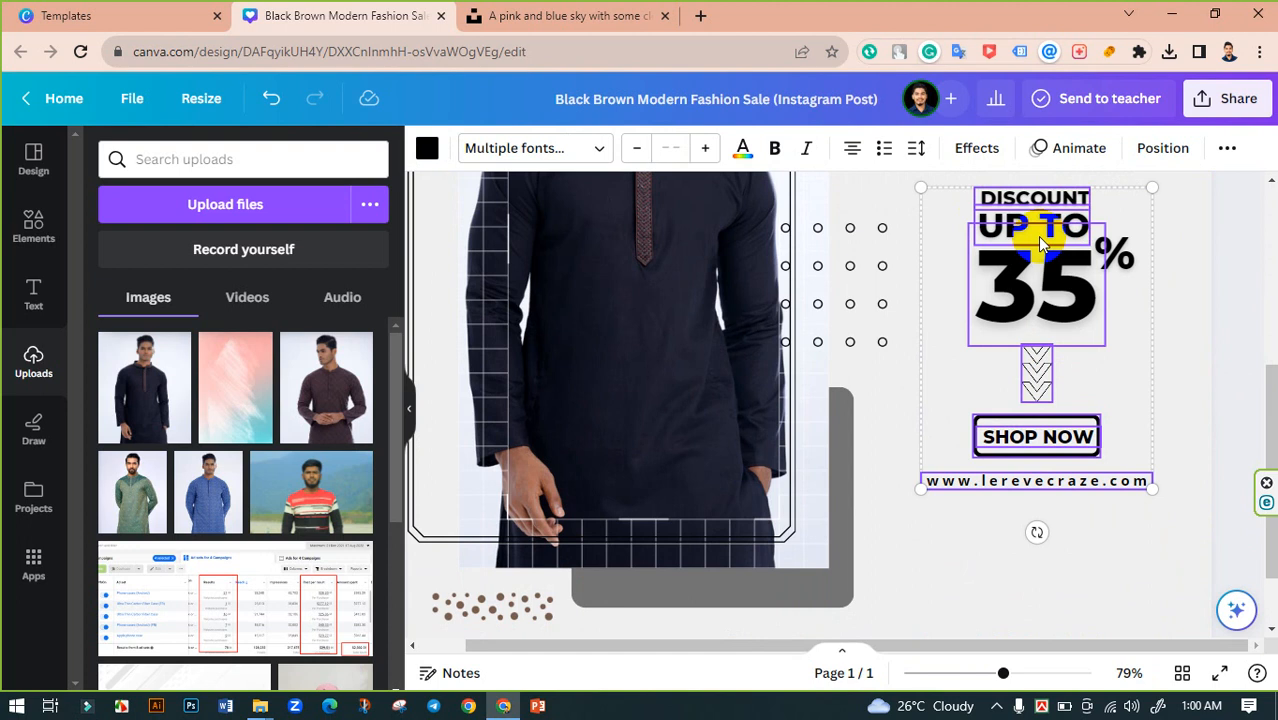
pyautogui.keyDown('shift'); pyautogui.click(1002, 258); pyautogui.keyUp('shift')
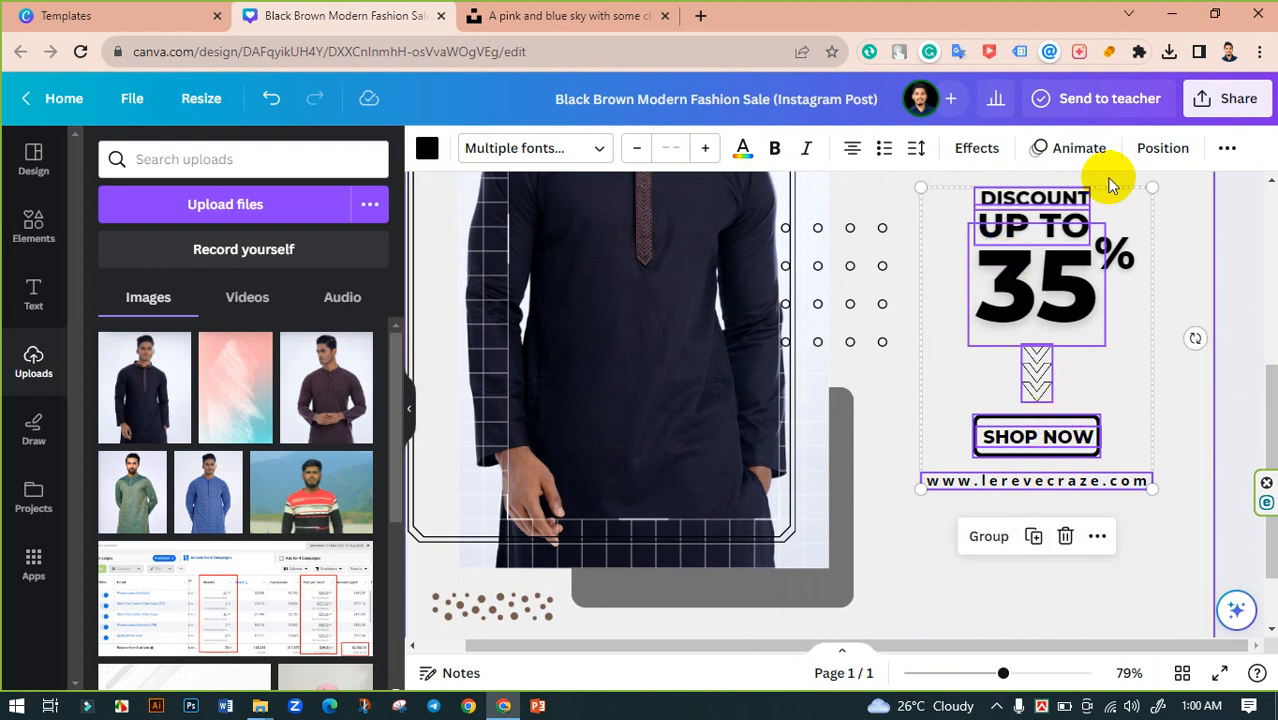
pyautogui.click(1162, 150)
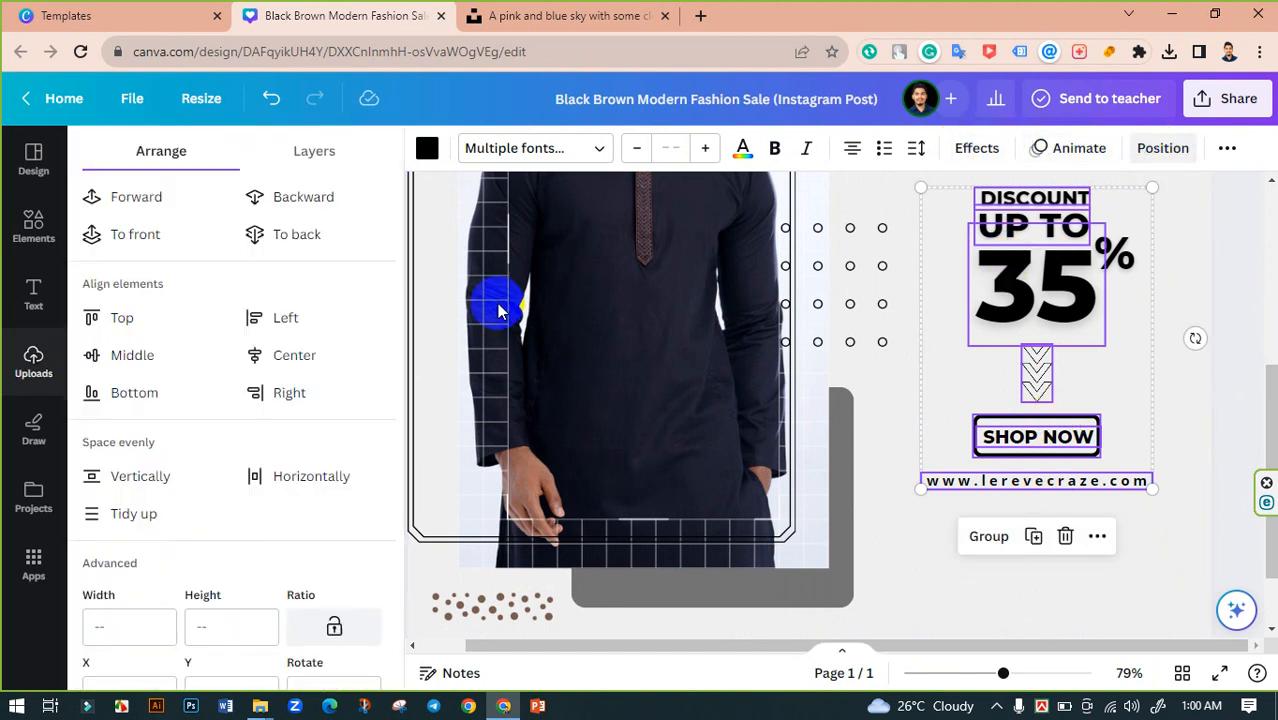
pyautogui.click(305, 362)
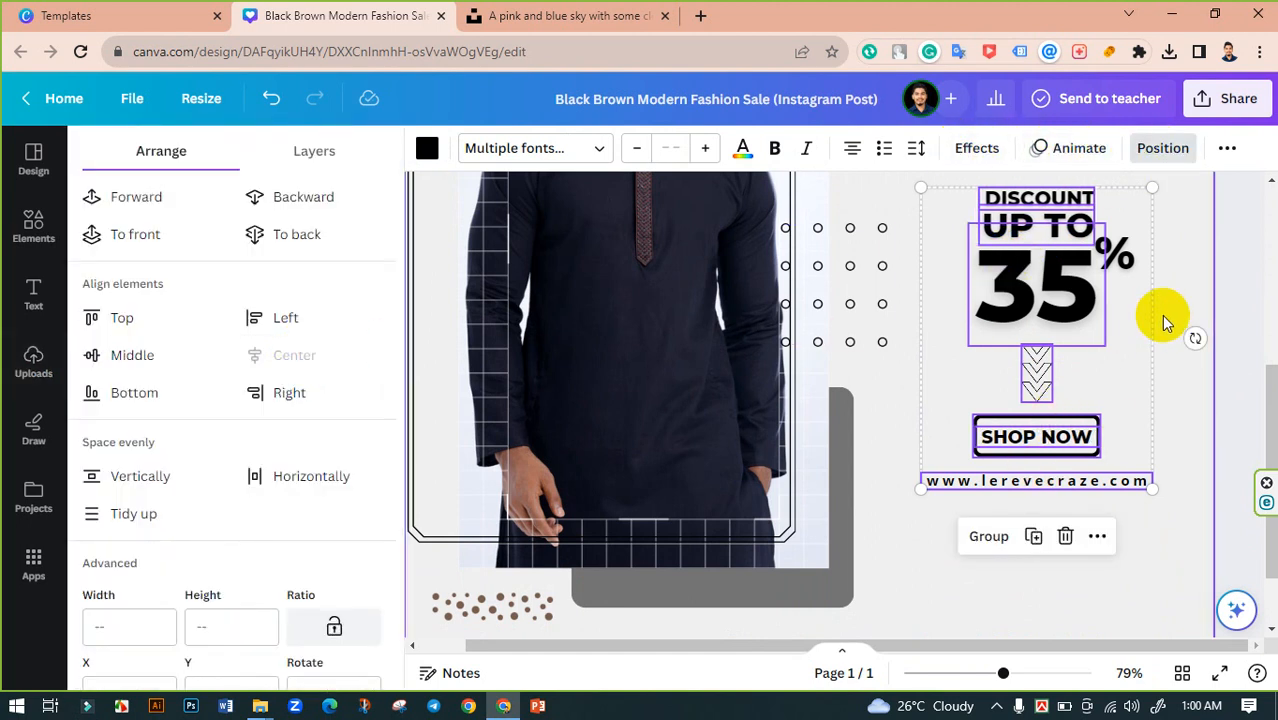
pyautogui.click(1242, 286)
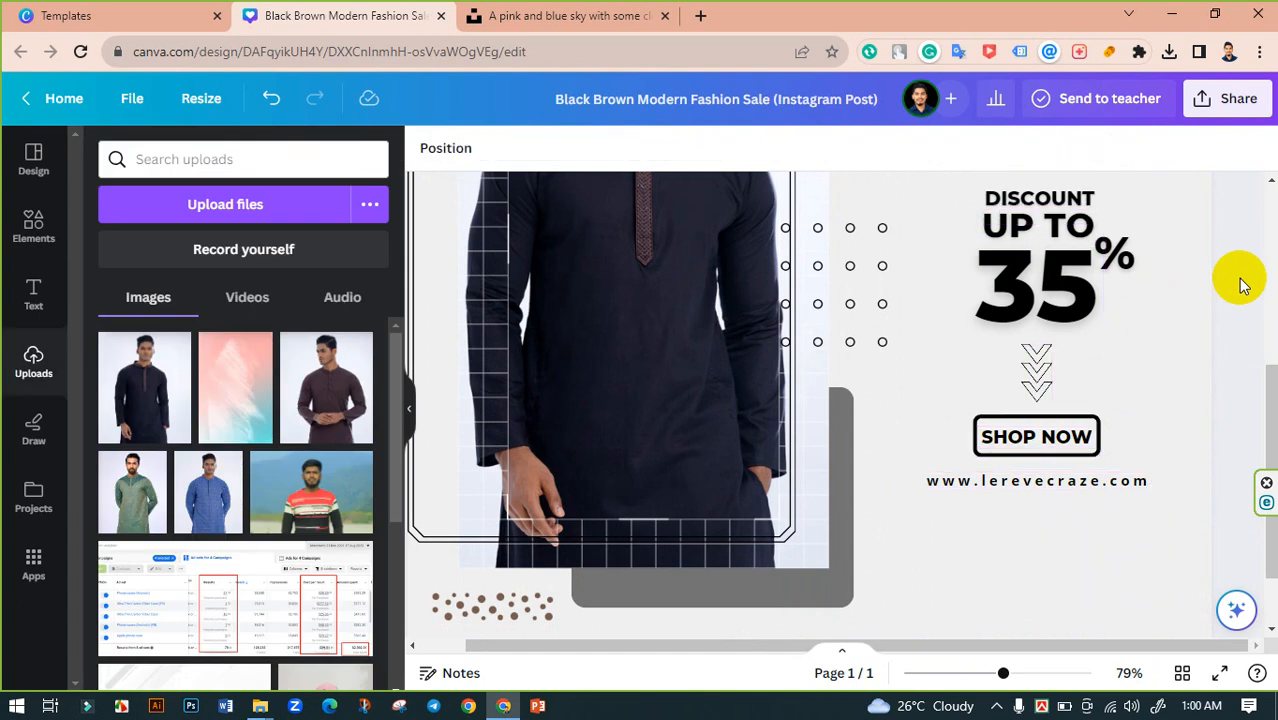
pyautogui.click(1045, 200)
pyautogui.keyDown('shift'); pyautogui.click(1015, 218); pyautogui.keyUp('shift')
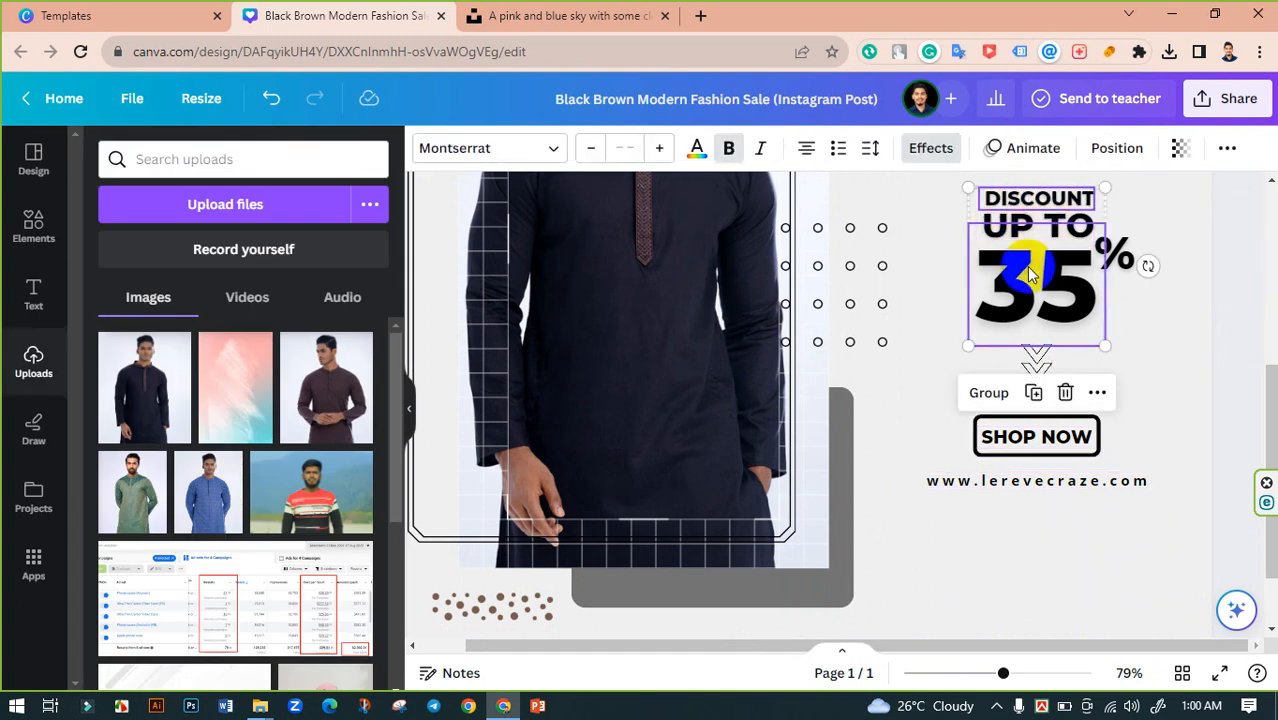
pyautogui.click(1240, 210)
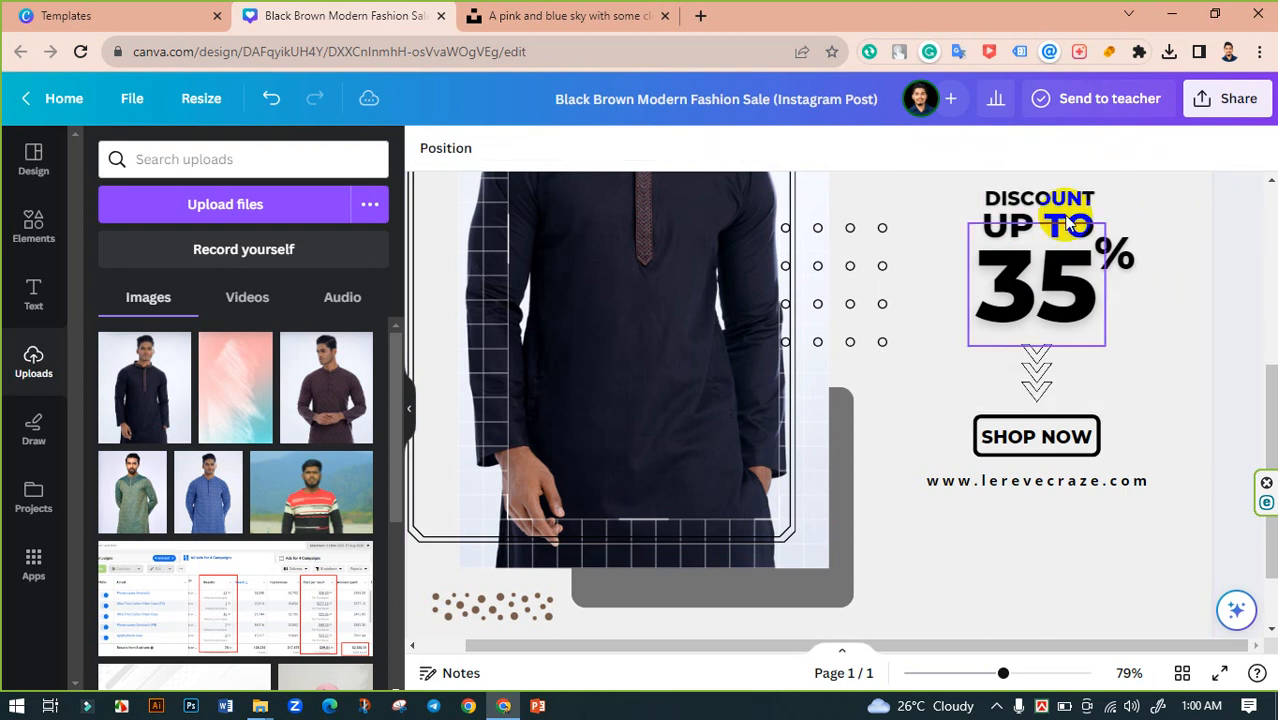
# Nudge the "DISCOUNT" and "UP TO" texts together slightly left so they line up with "35".
pyautogui.click(1066, 202)
pyautogui.keyDown('shift'); pyautogui.click(1066, 201); pyautogui.keyUp('shift')
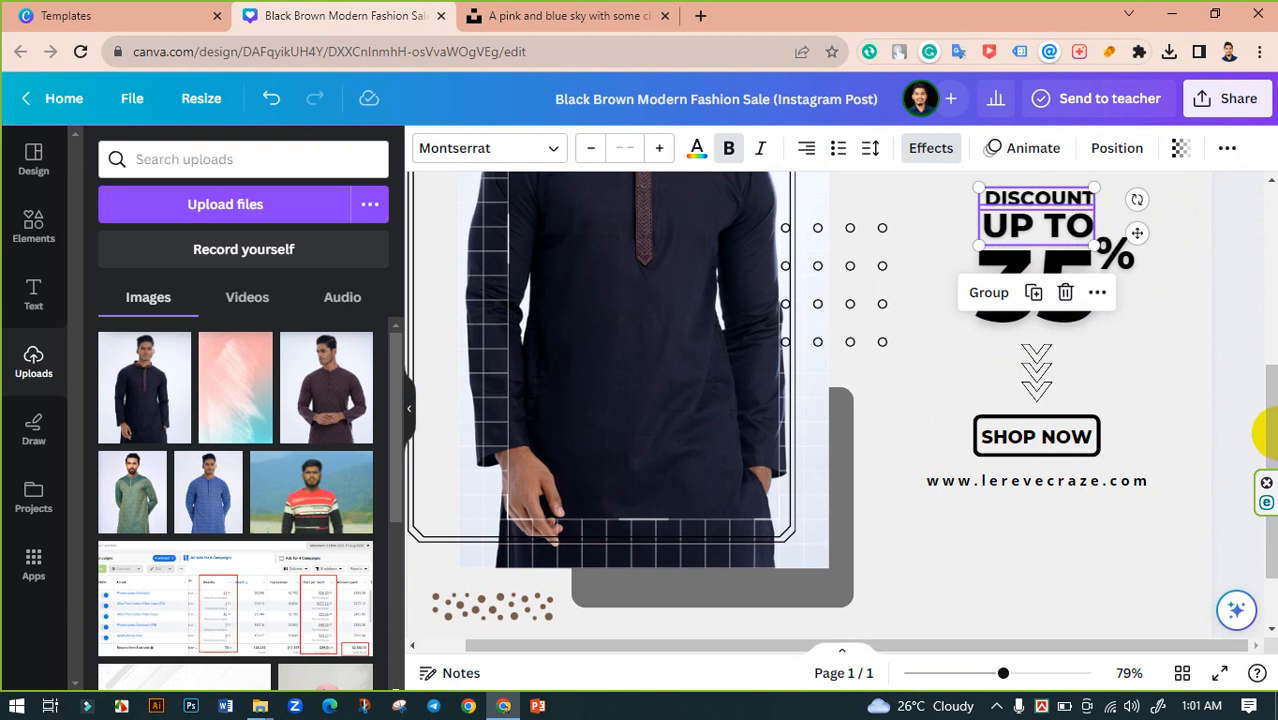
pyautogui.press('Left')
pyautogui.press('Left')
pyautogui.press('Left')
pyautogui.press('Left')
pyautogui.press('Left')
pyautogui.press('Left')
pyautogui.press('Left')
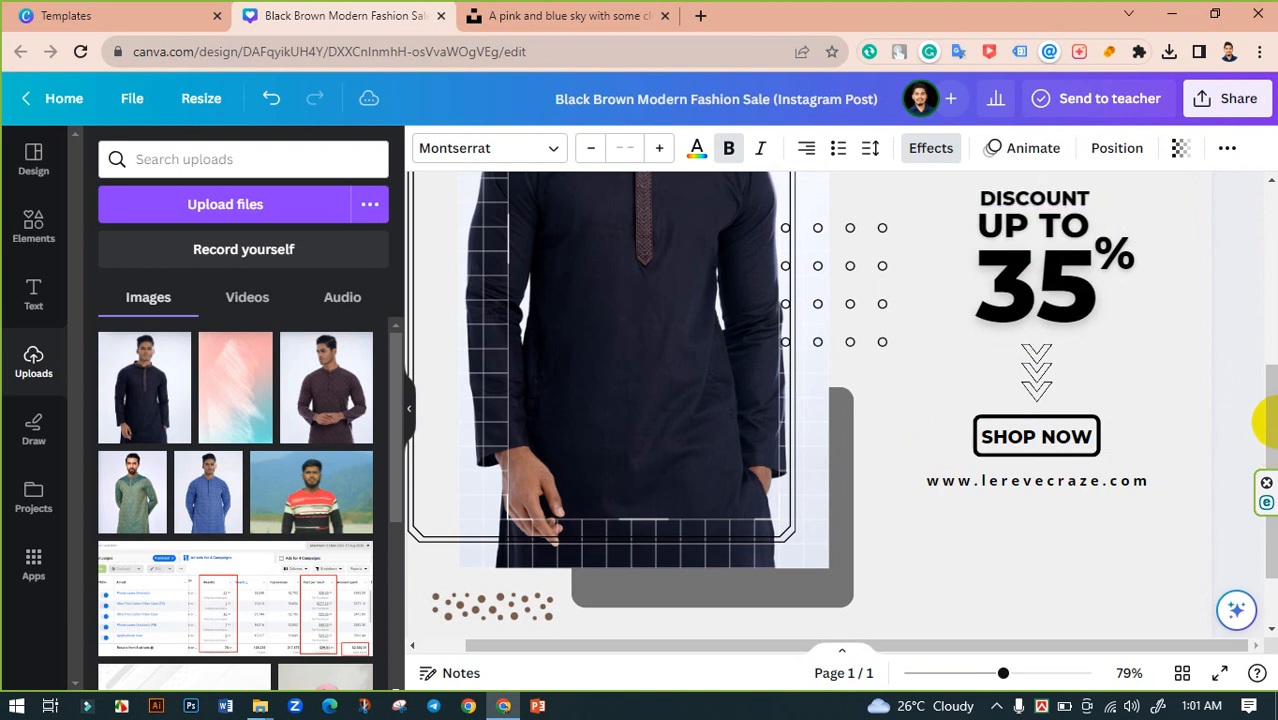
pyautogui.click(1224, 320)
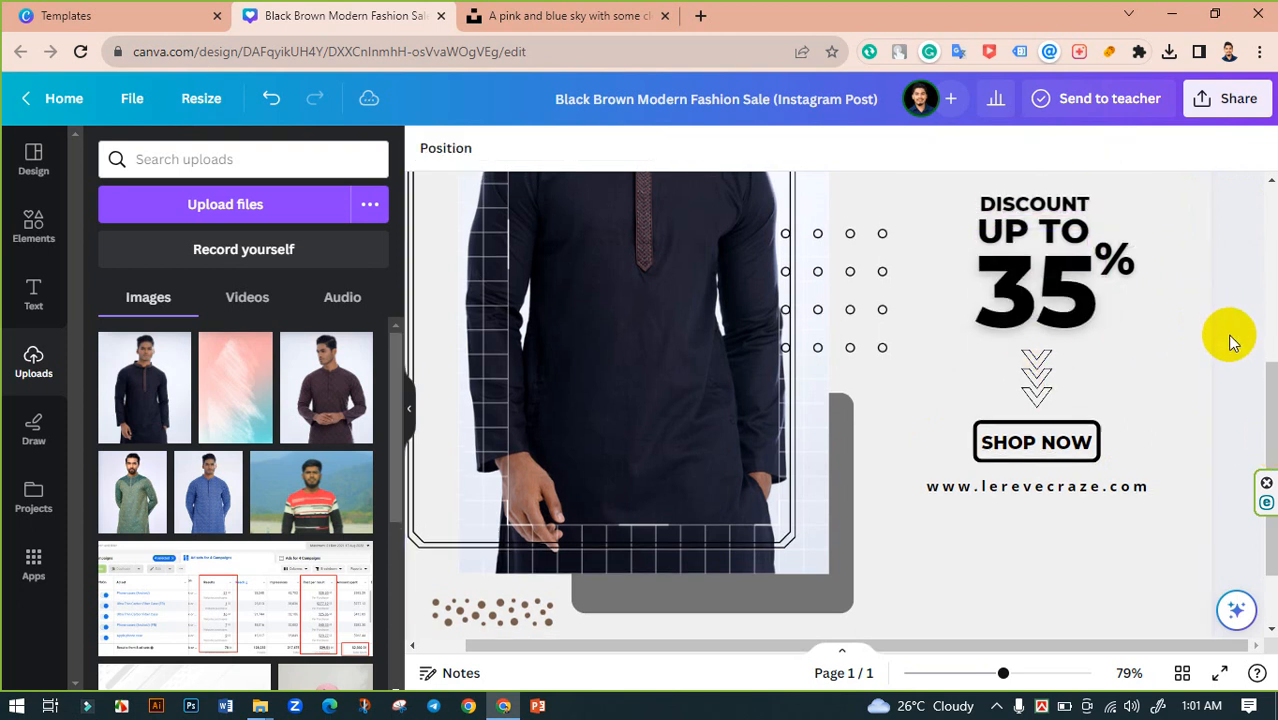
# Examine the complete panjabi post at 34% zoom to check the overall layout.
pyautogui.scroll(2, 1232, 337)
pyautogui.scroll(2, 1230, 341)
pyautogui.scroll(-4, 1230, 345)
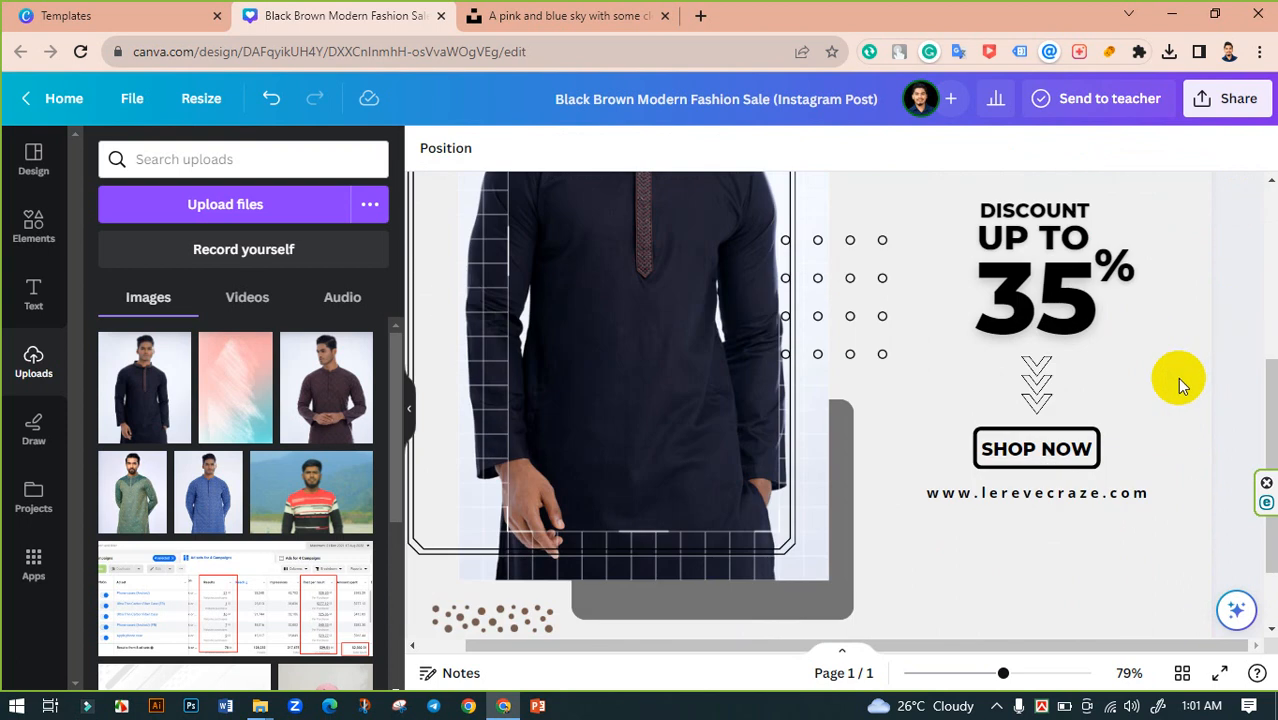
pyautogui.moveTo(1001, 677); pyautogui.dragTo(965, 680)
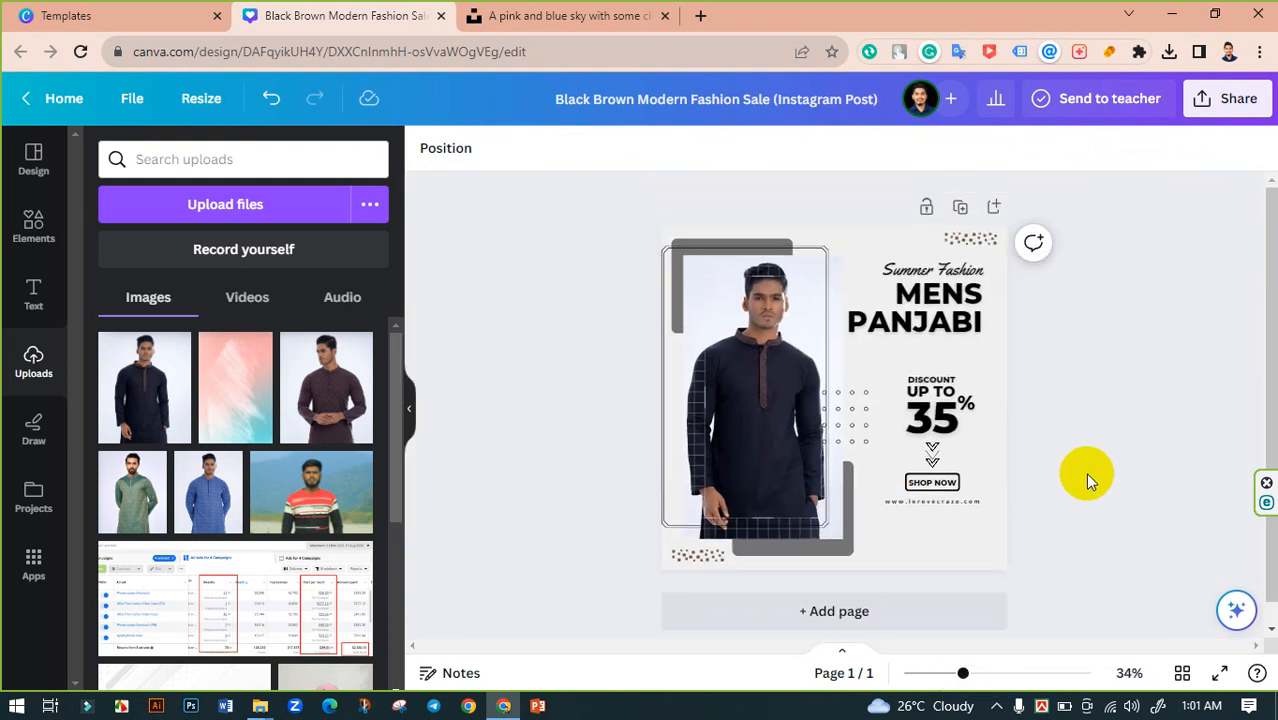
pyautogui.scroll(-1, 1085, 472)
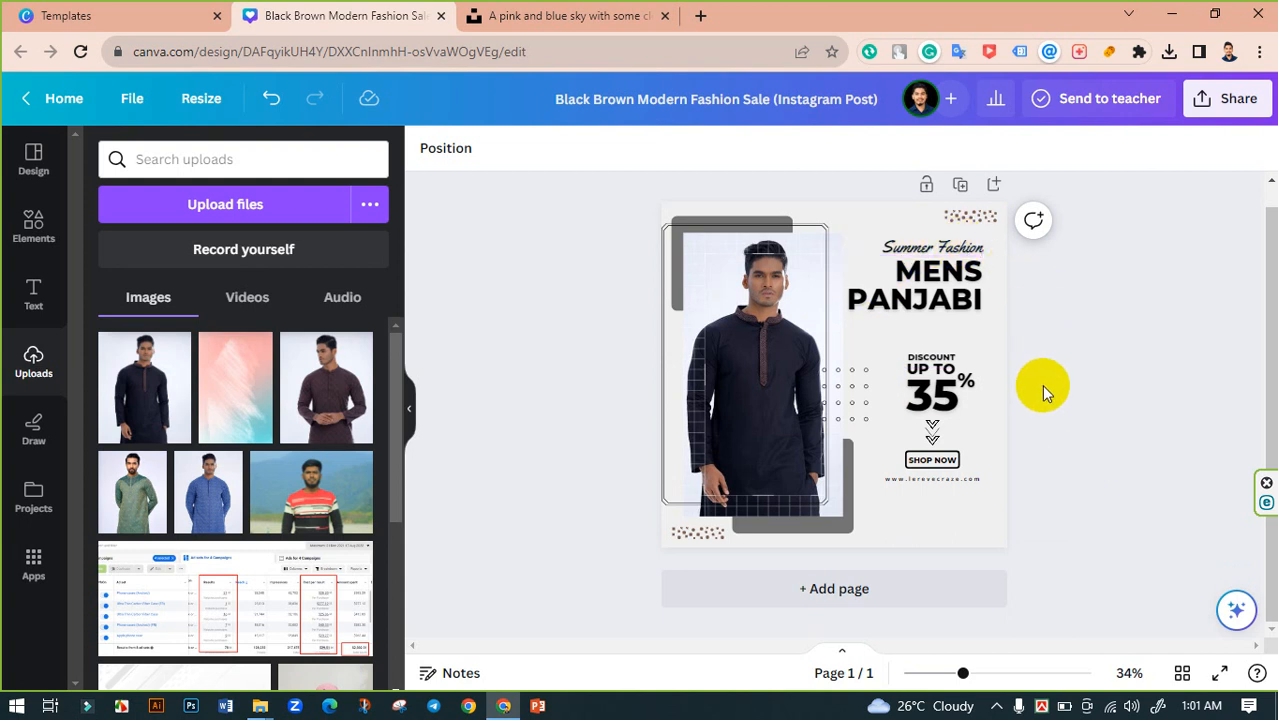
pyautogui.scroll(1, 966, 382)
pyautogui.click(987, 351)
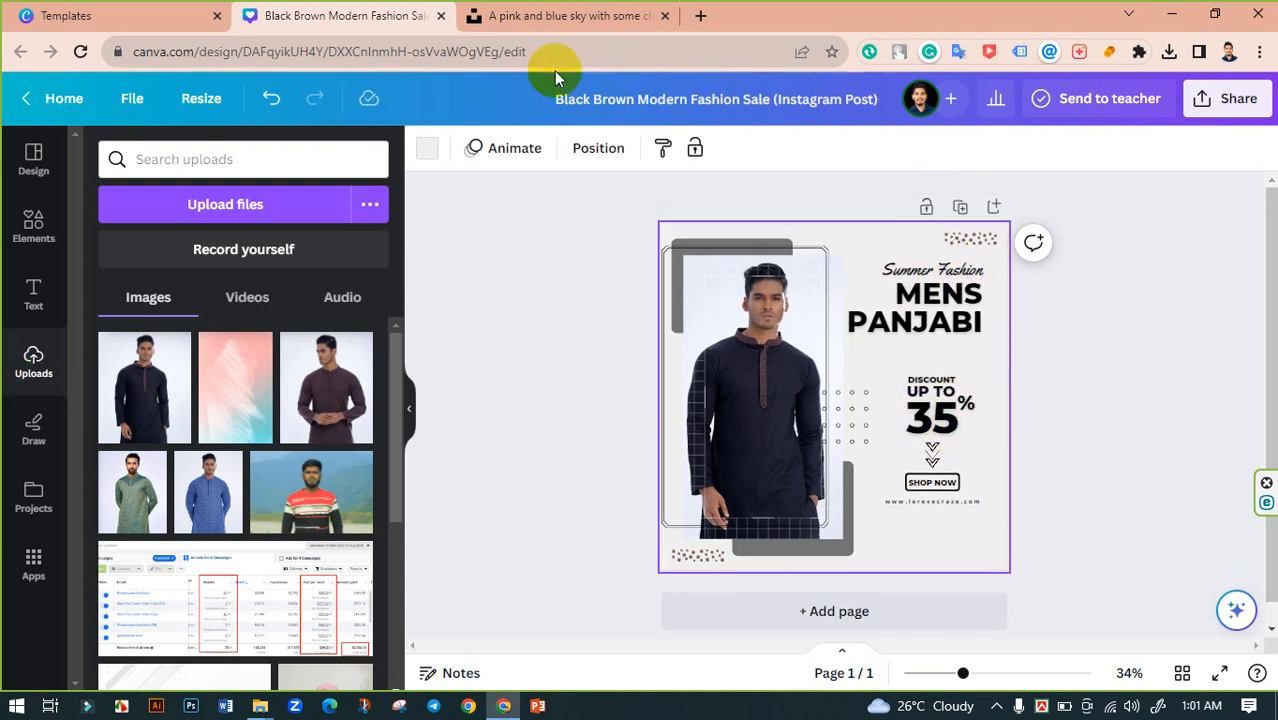
# Close the browser tab holding the pink and blue sky photo and return to the design.
pyautogui.click(630, 16)
pyautogui.click(428, 18)
pyautogui.middleClick(474, 16)
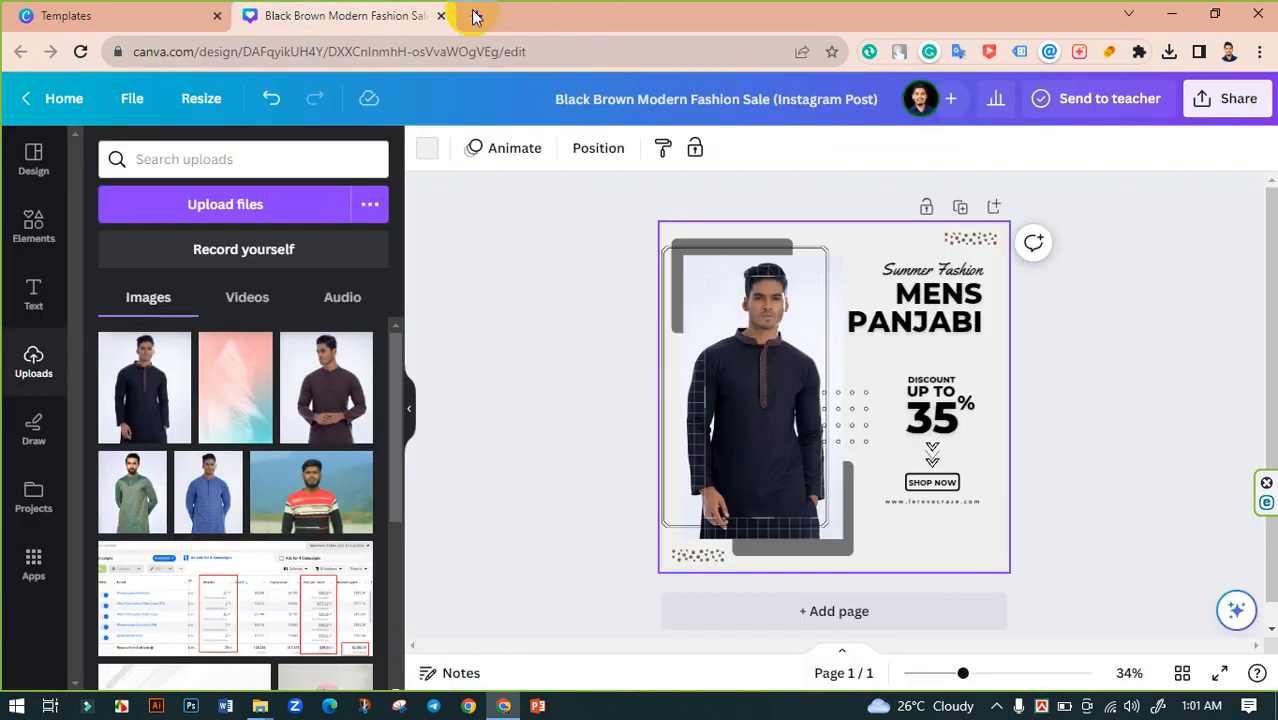
# Search the web for "pixabay" in a new browser tab and open the Pixabay home page.
pyautogui.hotkey('ctrl', 't')
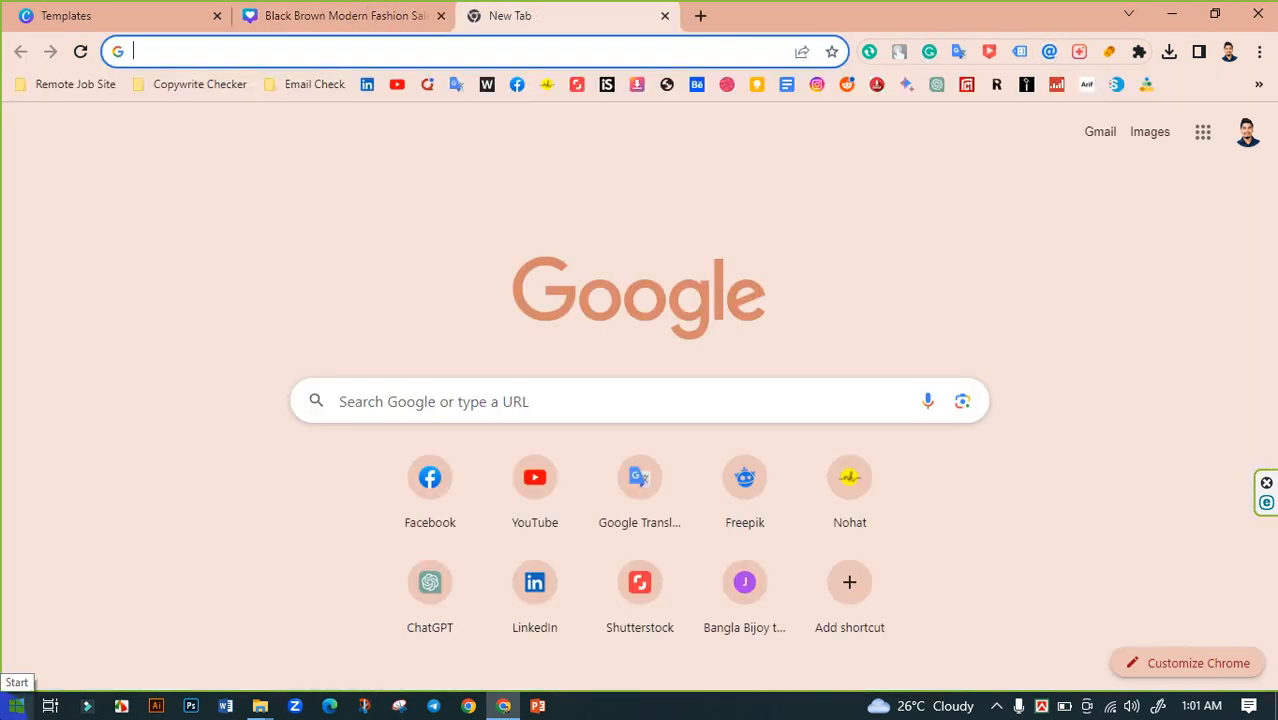
pyautogui.write('pix')
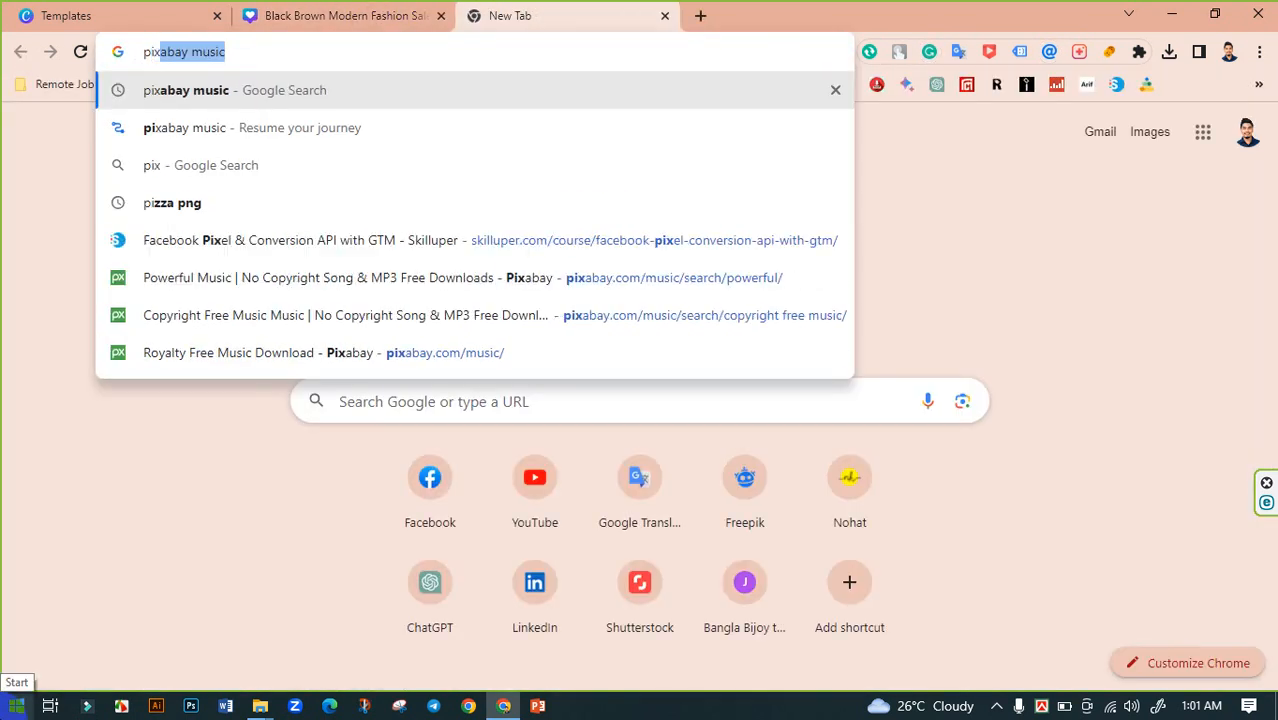
pyautogui.press('Return')
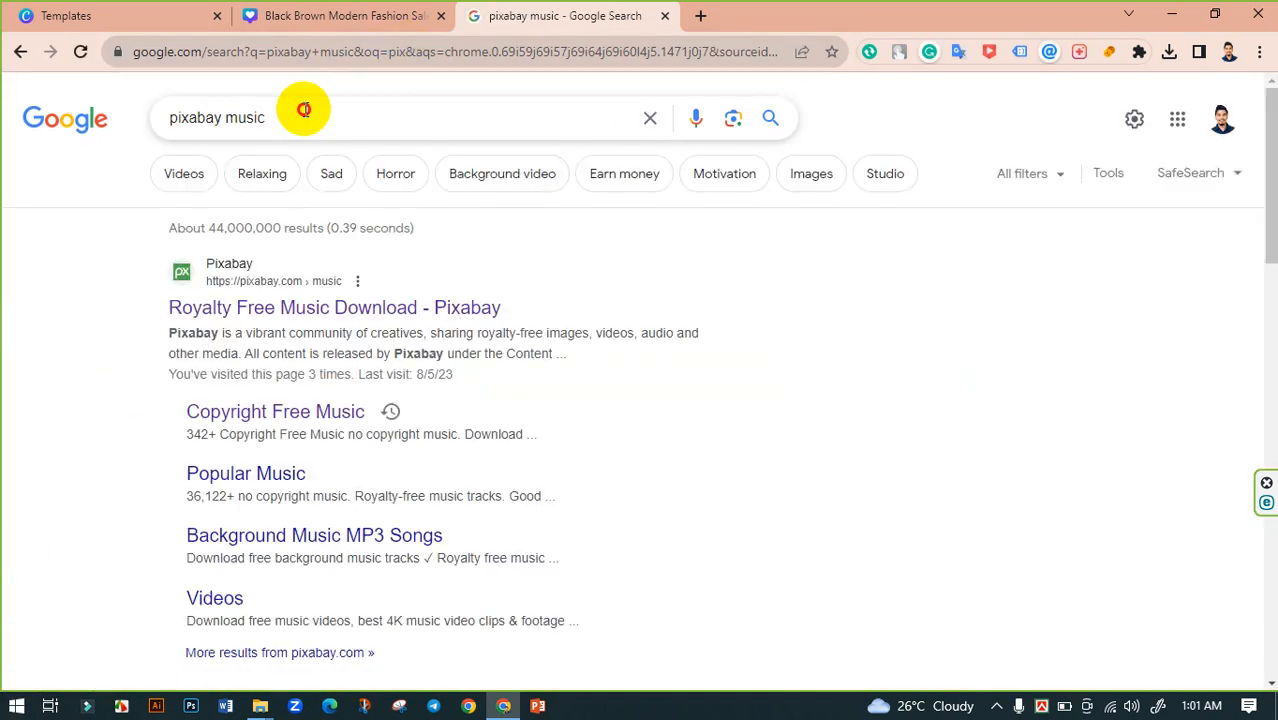
pyautogui.moveTo(305, 112); pyautogui.dragTo(226, 117)
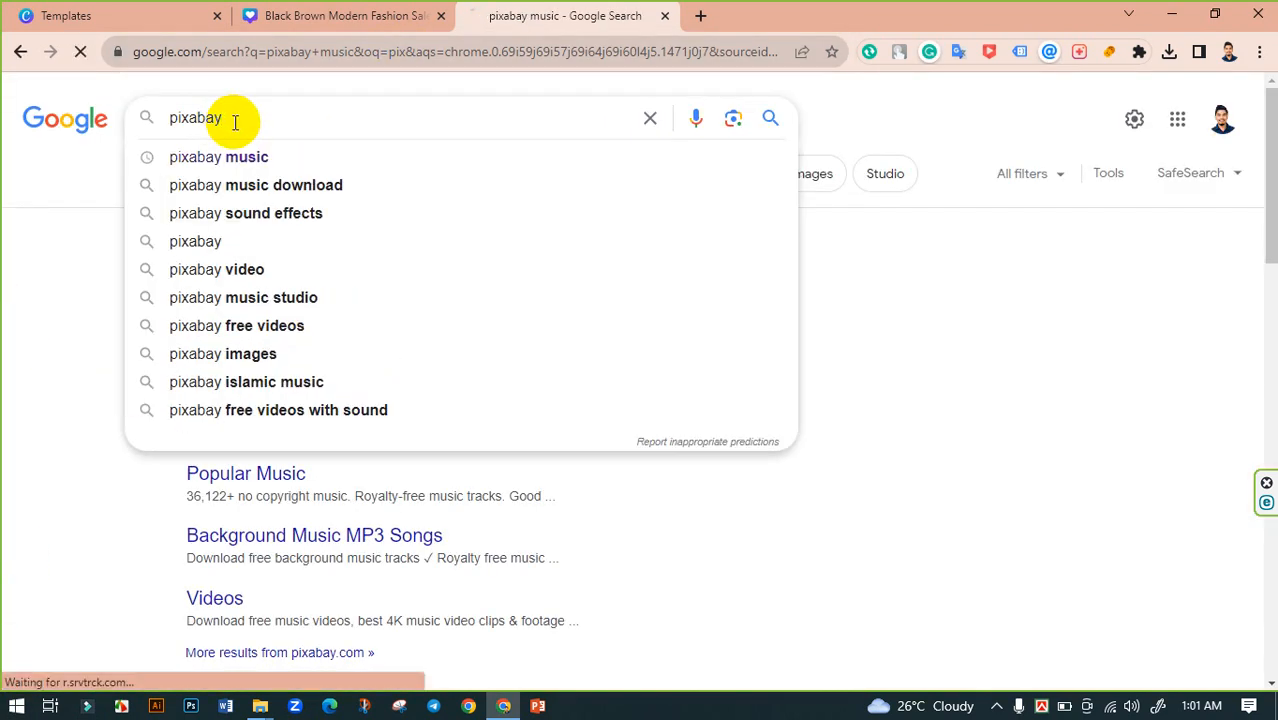
pyautogui.press('Return')
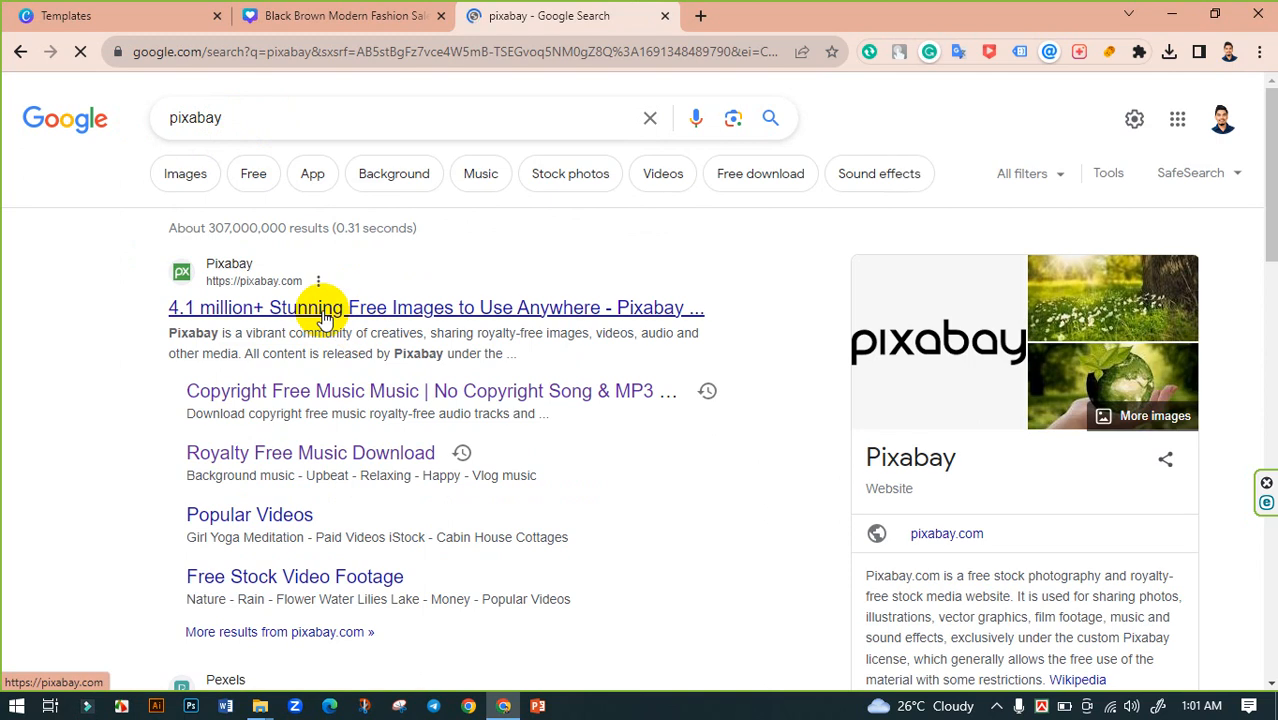
pyautogui.click(322, 310)
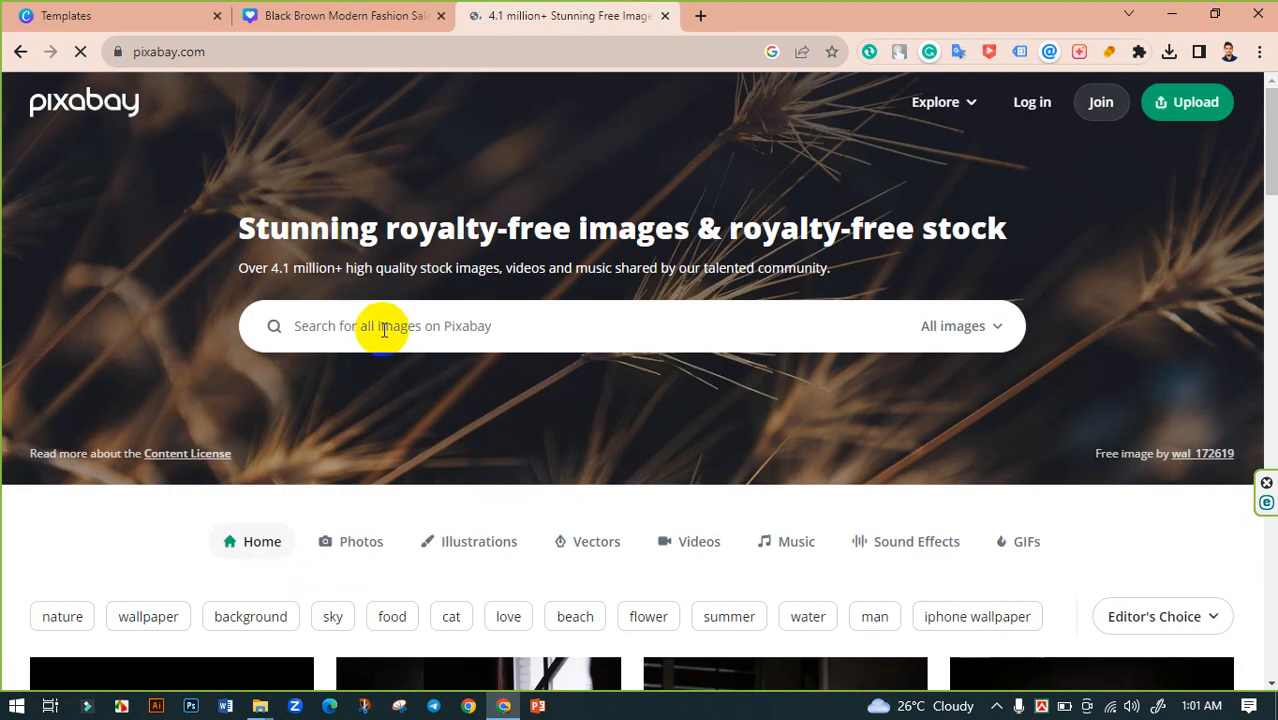
# Search Pixabay for "texture backgrounds" and browse the resulting images for a suitable background.
pyautogui.click(379, 322)
pyautogui.write('tex')
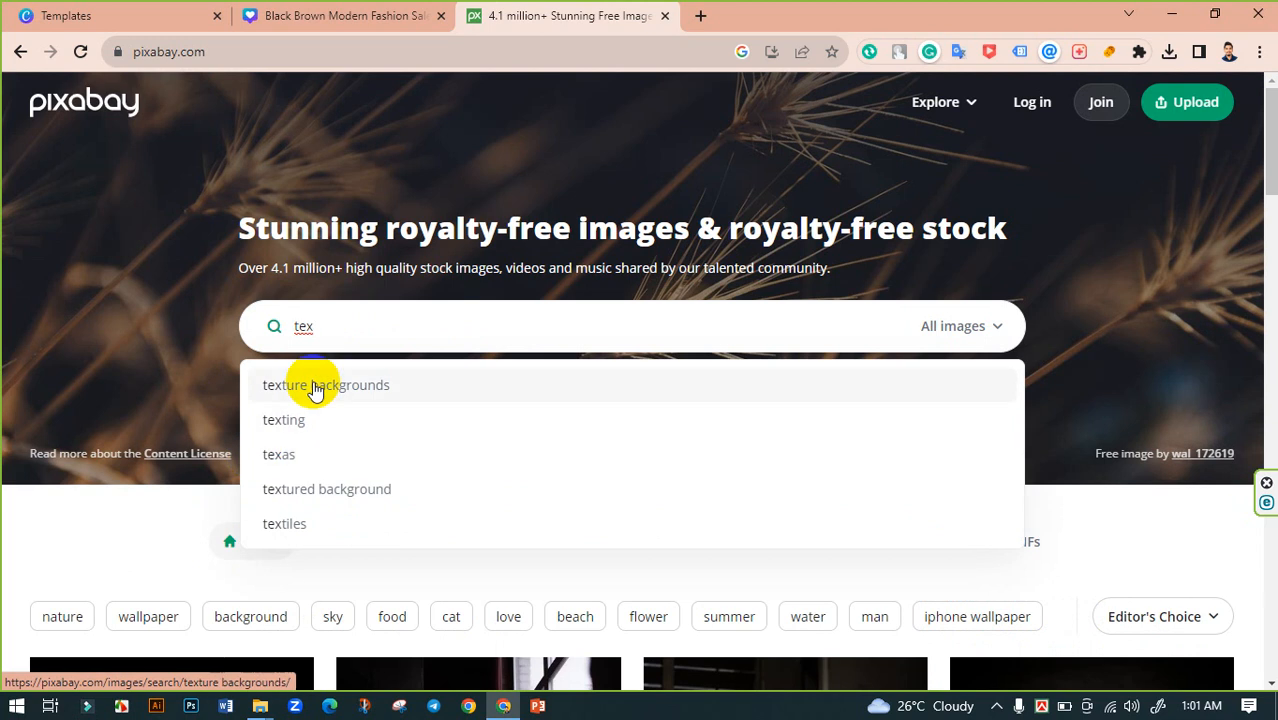
pyautogui.click(307, 388)
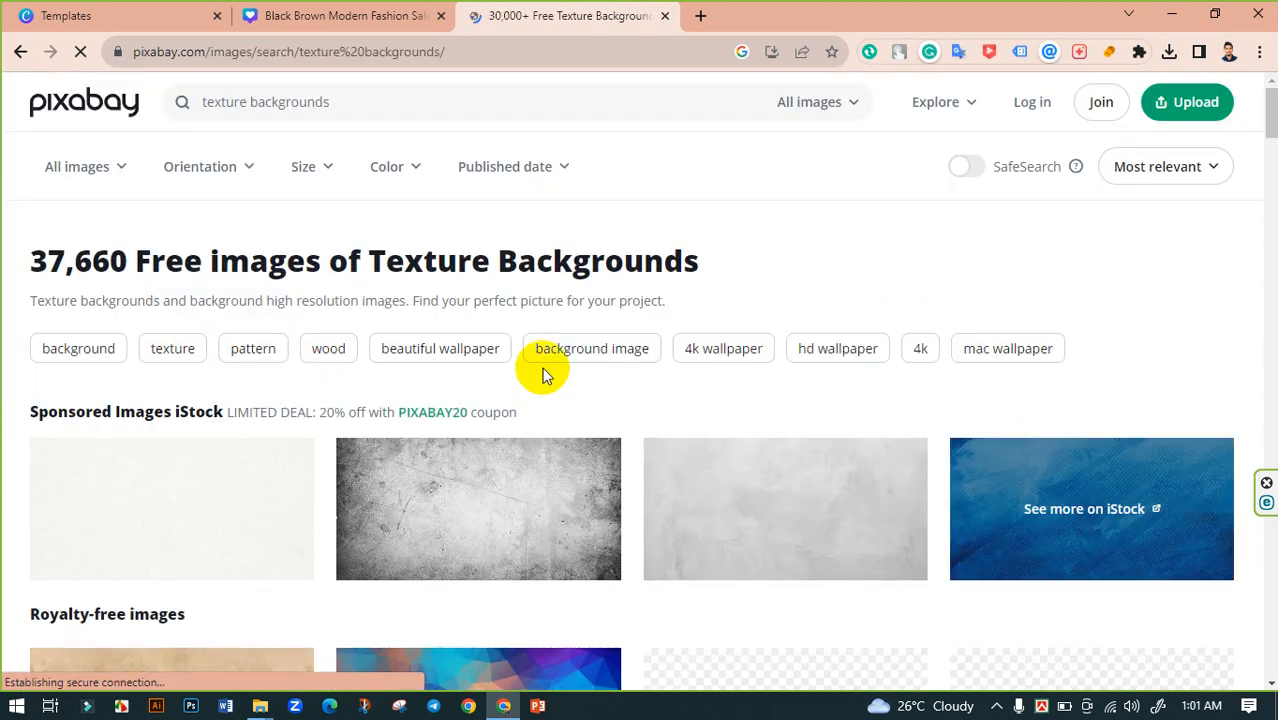
pyautogui.scroll(-3, 553, 374)
pyautogui.scroll(-5, 430, 408)
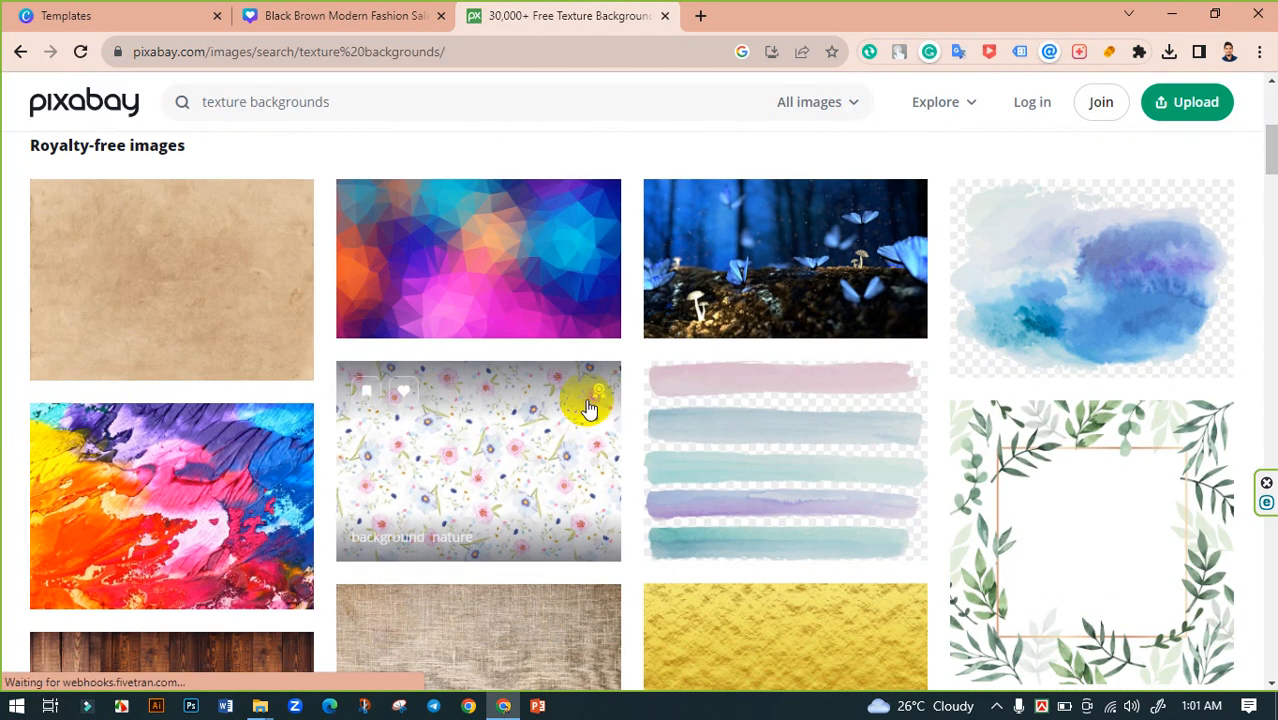
pyautogui.scroll(-4, 736, 438)
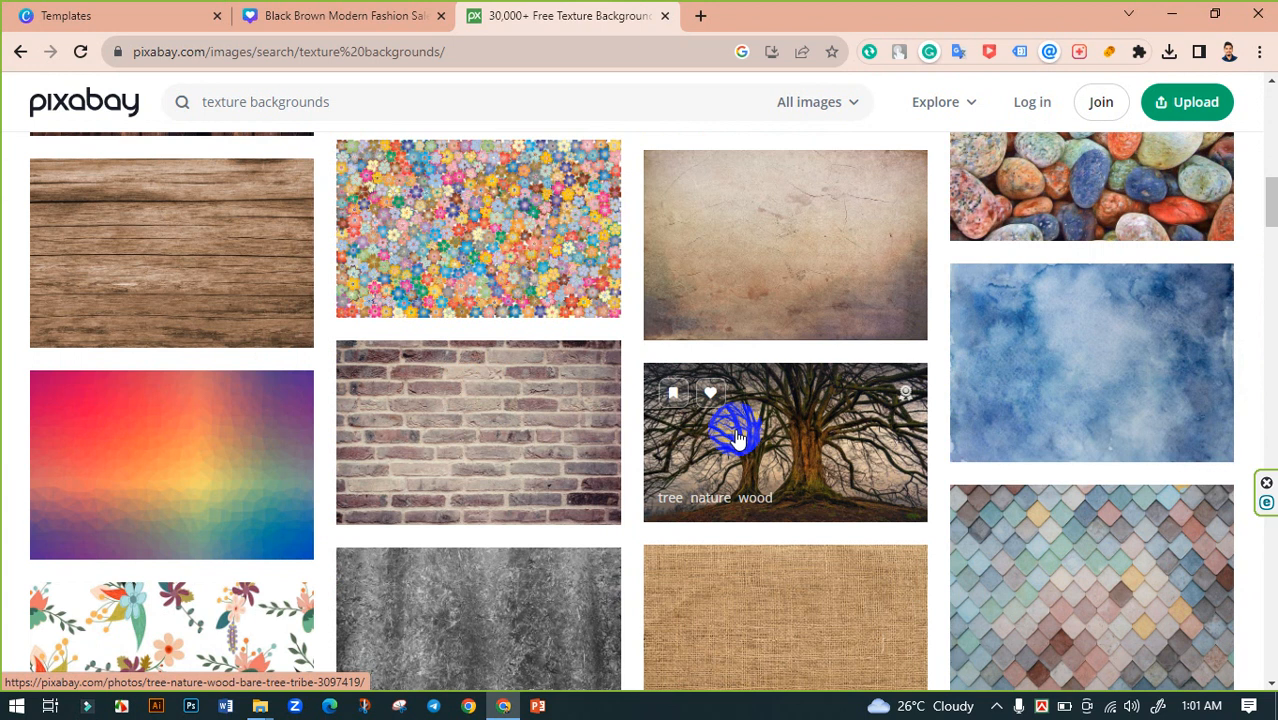
pyautogui.scroll(-3, 736, 437)
pyautogui.scroll(2, 306, 426)
pyautogui.scroll(13, 306, 426)
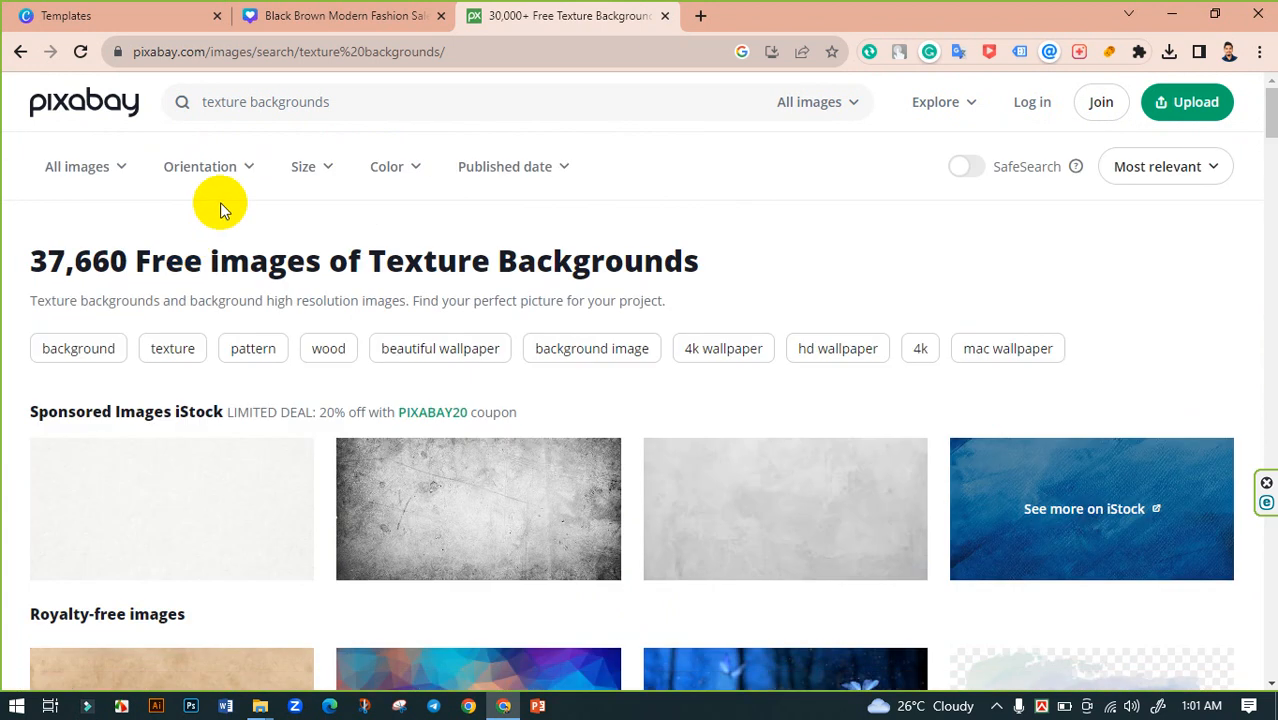
# Refine the image search to "white texture backgrounds" and look through the royalty-free results for a light pattern.
pyautogui.click(203, 102)
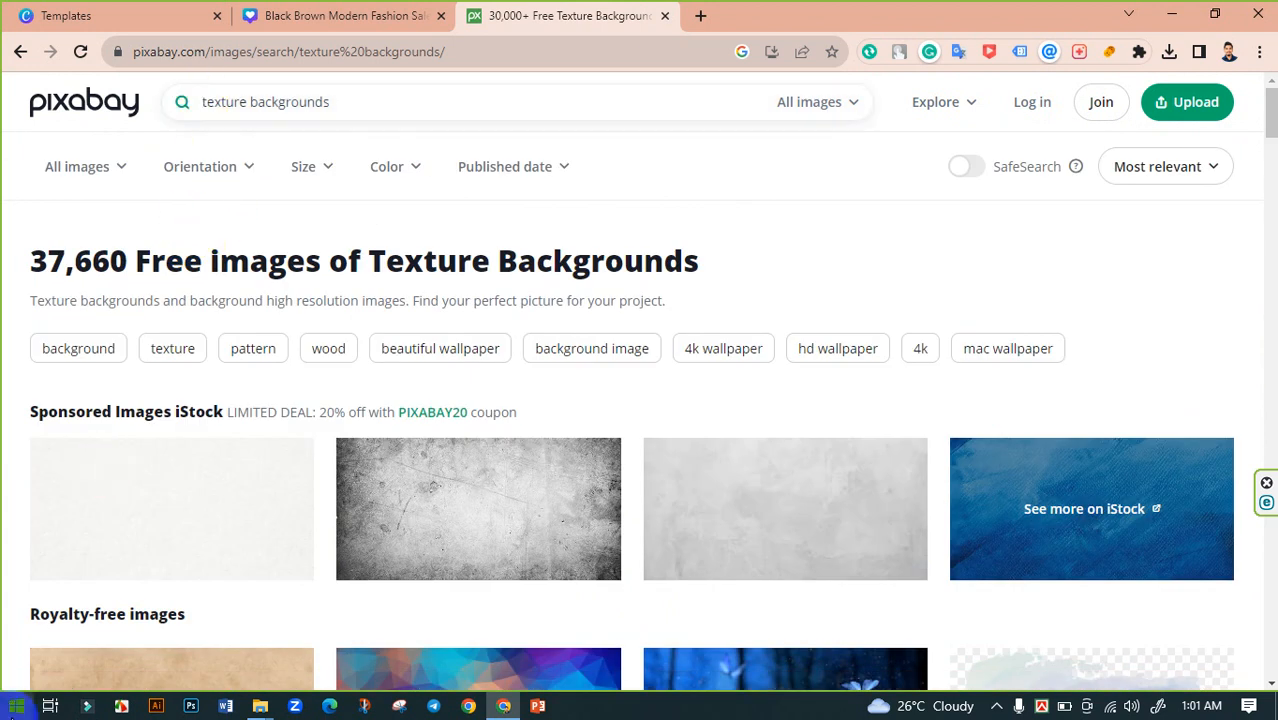
pyautogui.press('Return')
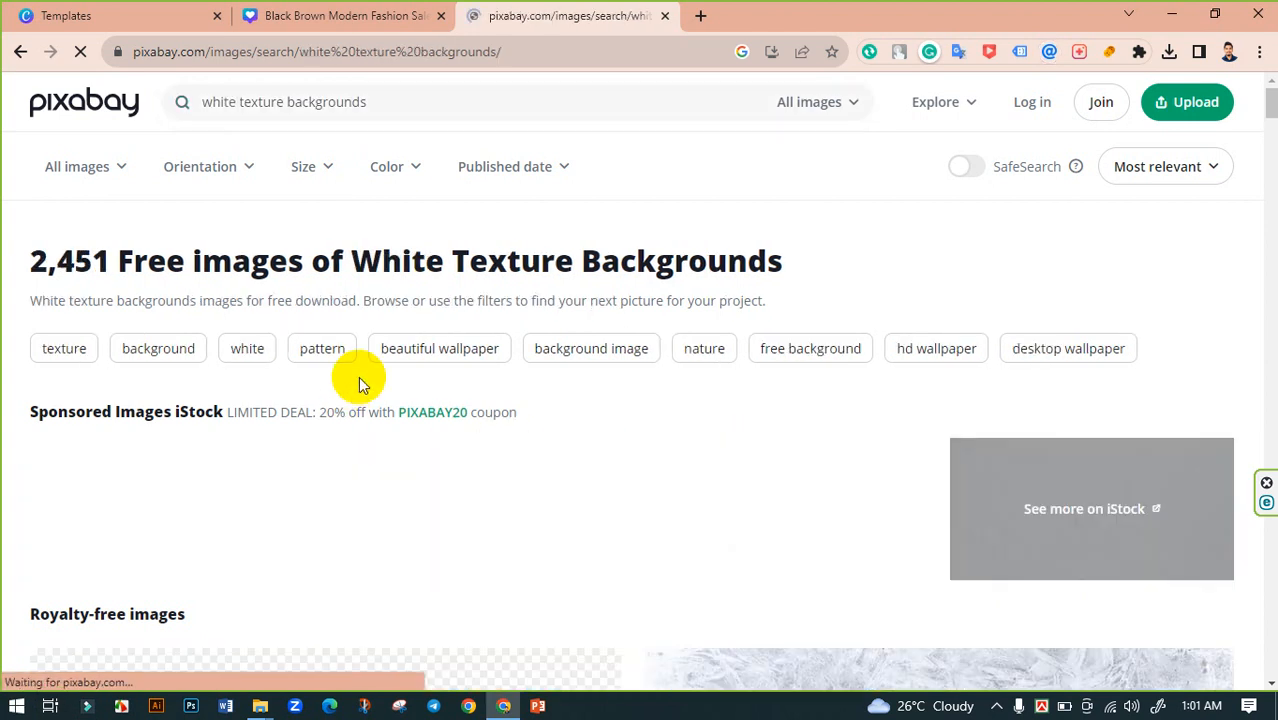
pyautogui.scroll(-5, 540, 375)
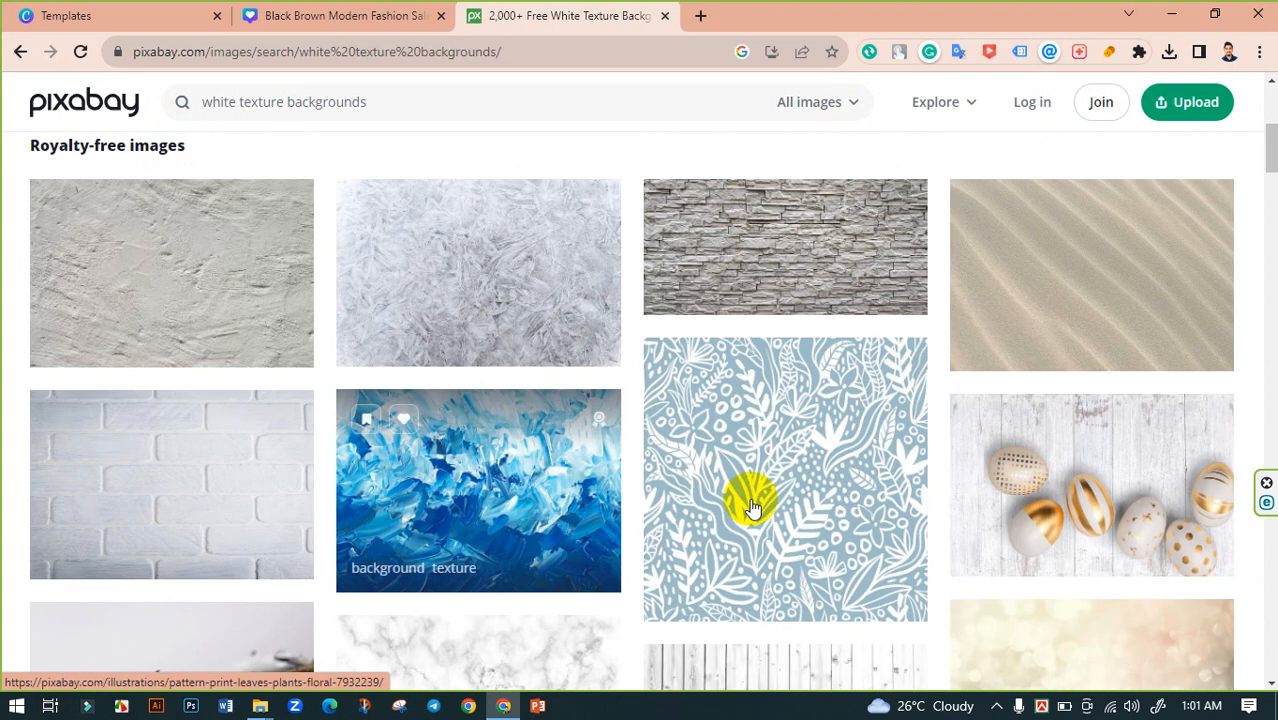
pyautogui.scroll(-3, 655, 328)
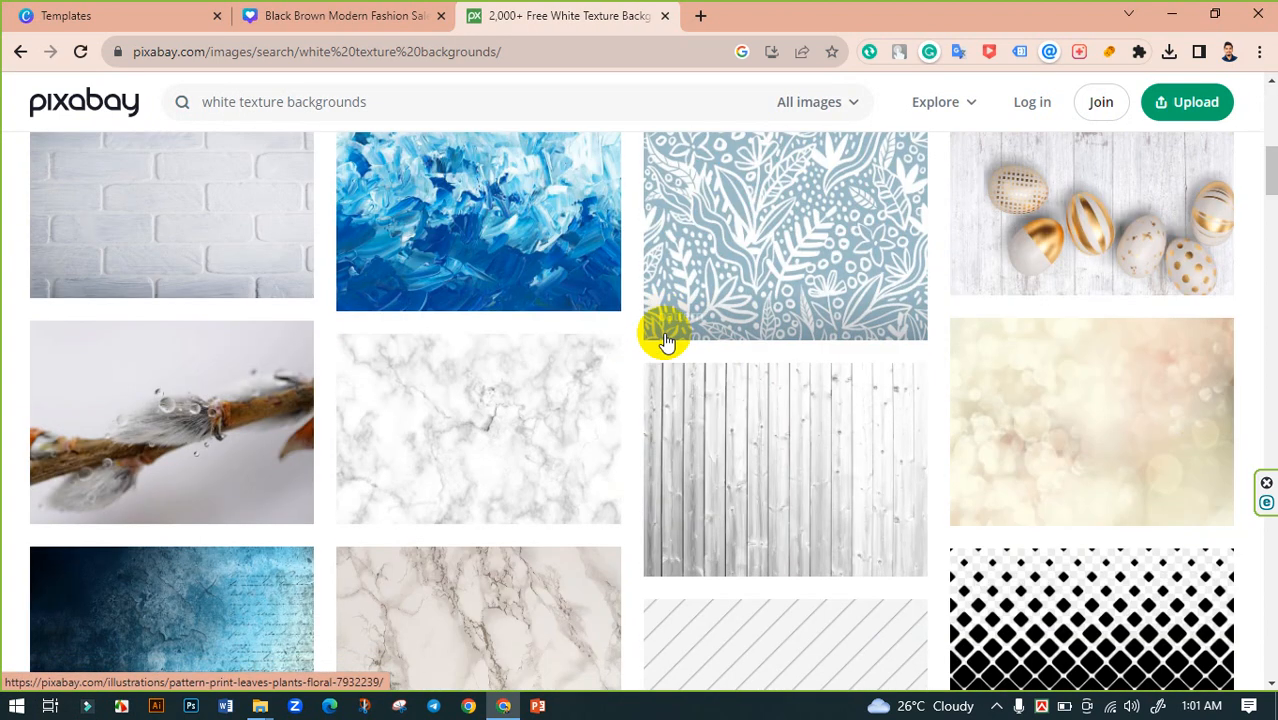
pyautogui.scroll(1, 720, 305)
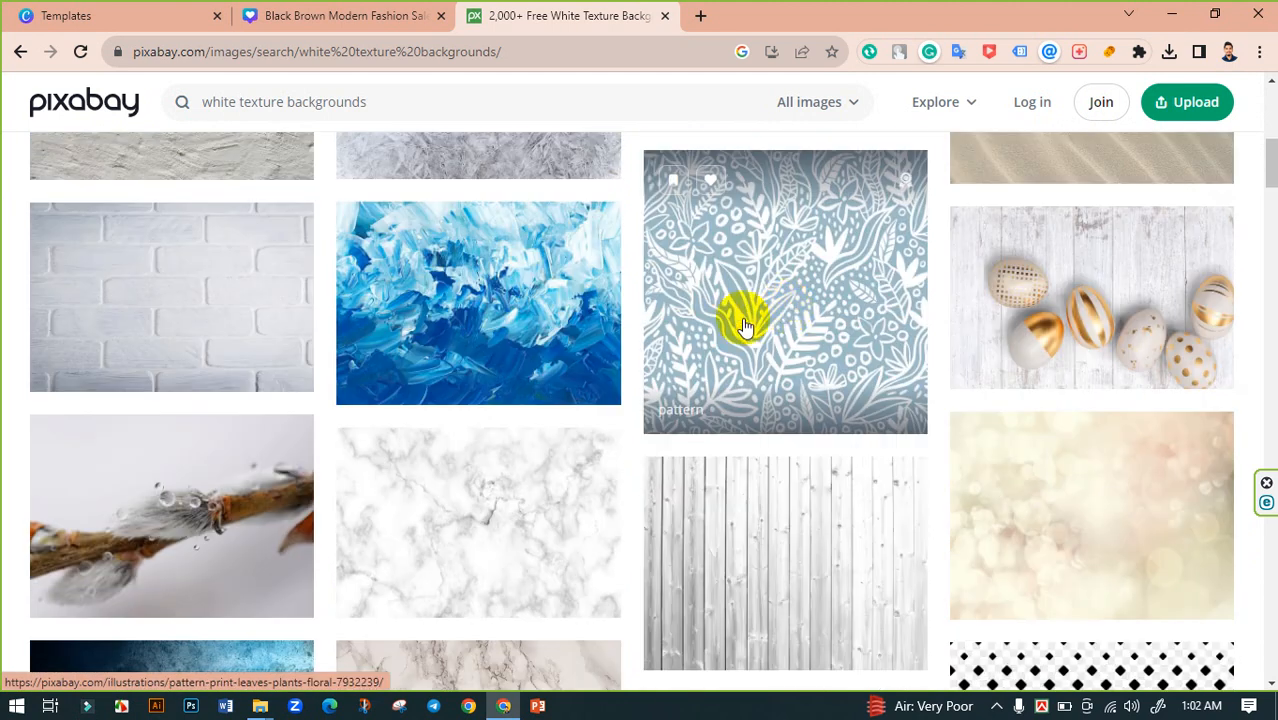
# Open the blue-grey and white floral leaf pattern illustration and download it as a 1920×1920 JPG.
pyautogui.click(789, 316)
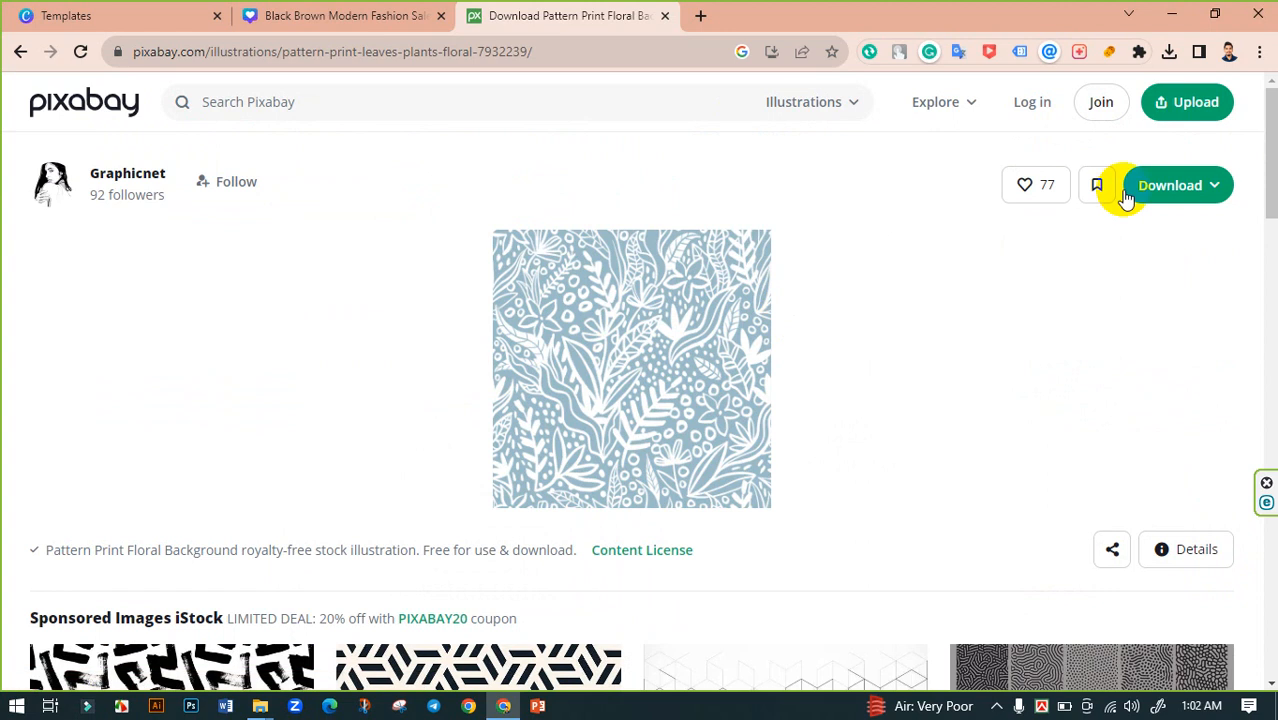
pyautogui.click(1191, 190)
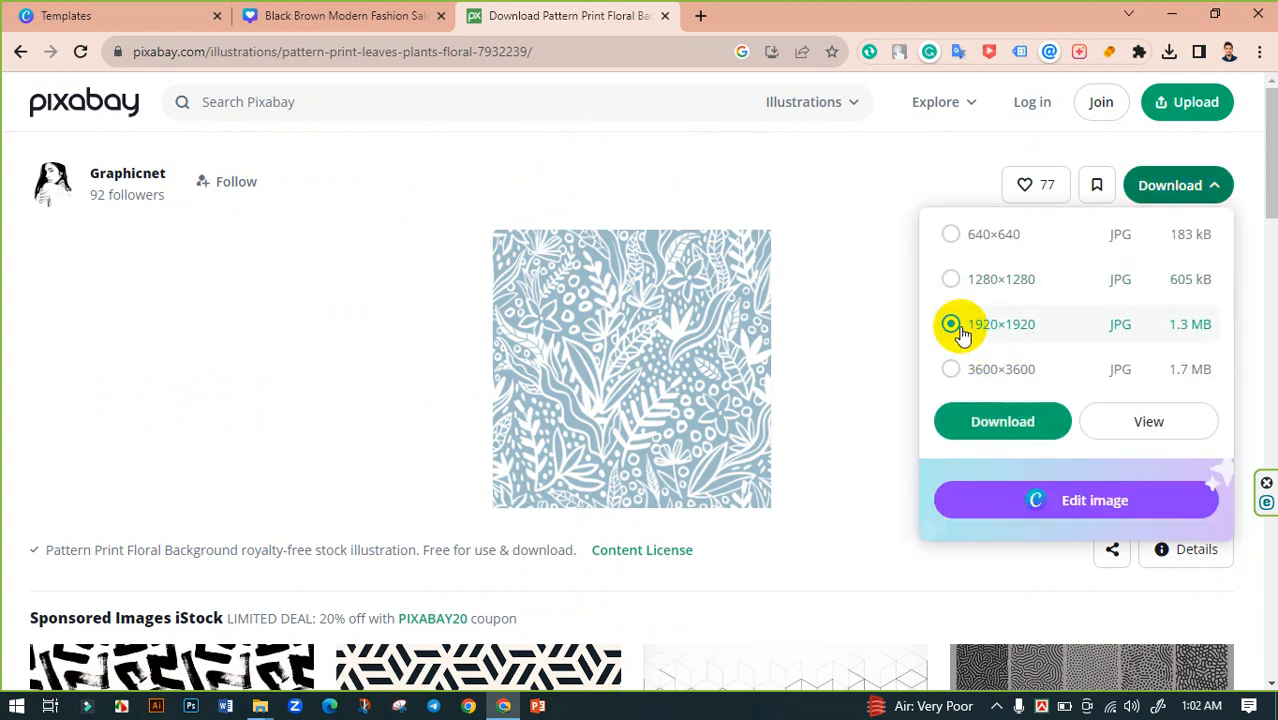
pyautogui.click(1008, 420)
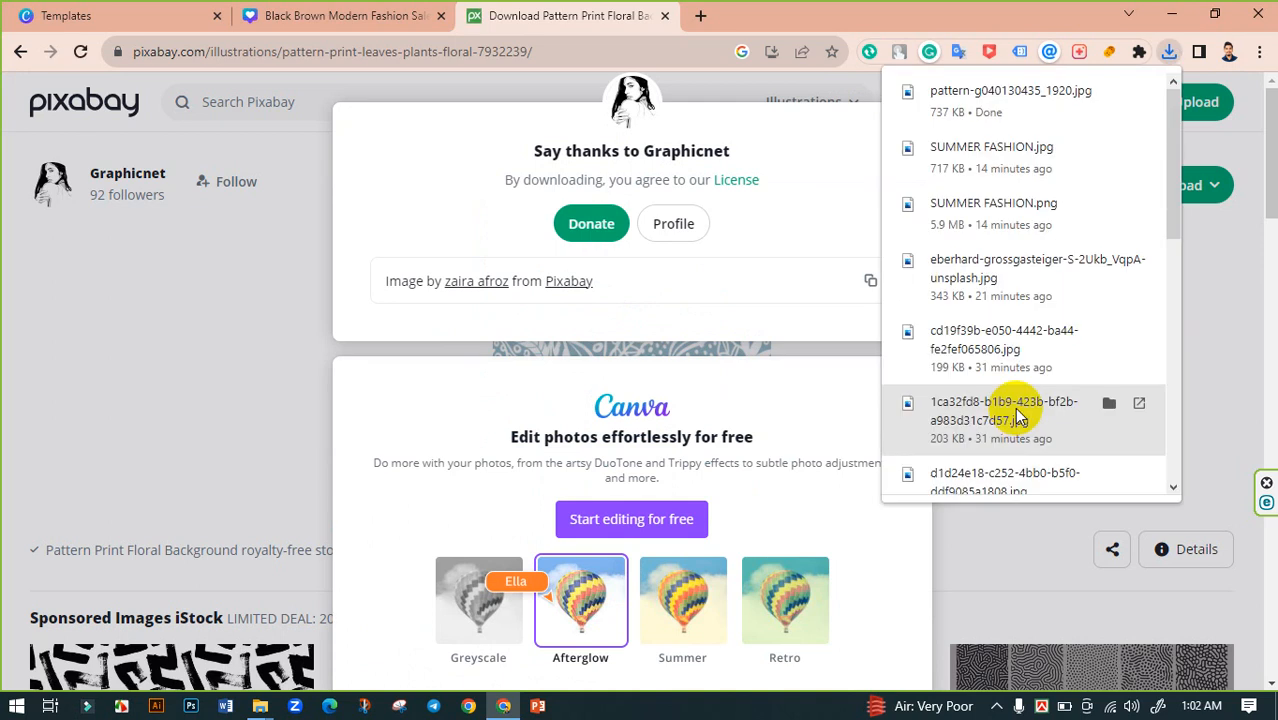
# Return to the Canva design and upload the downloaded file pattern-g040130435_1920.jpg.
pyautogui.click(345, 15)
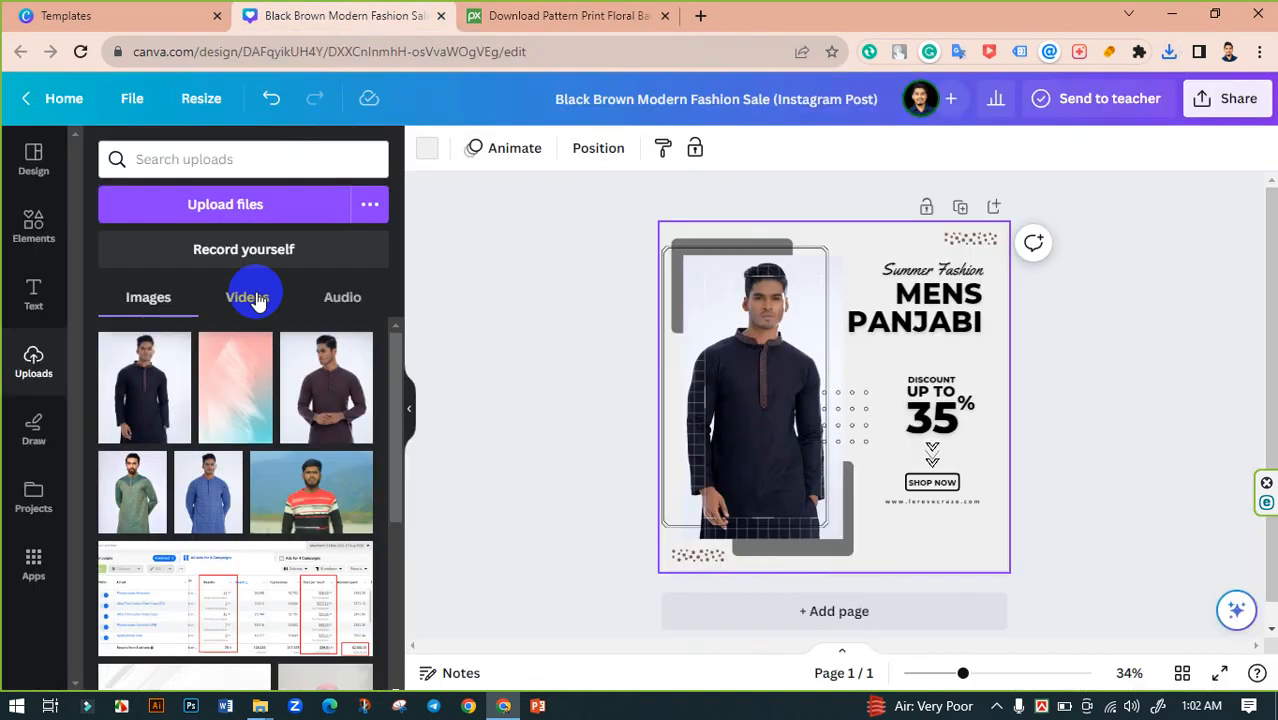
pyautogui.click(240, 212)
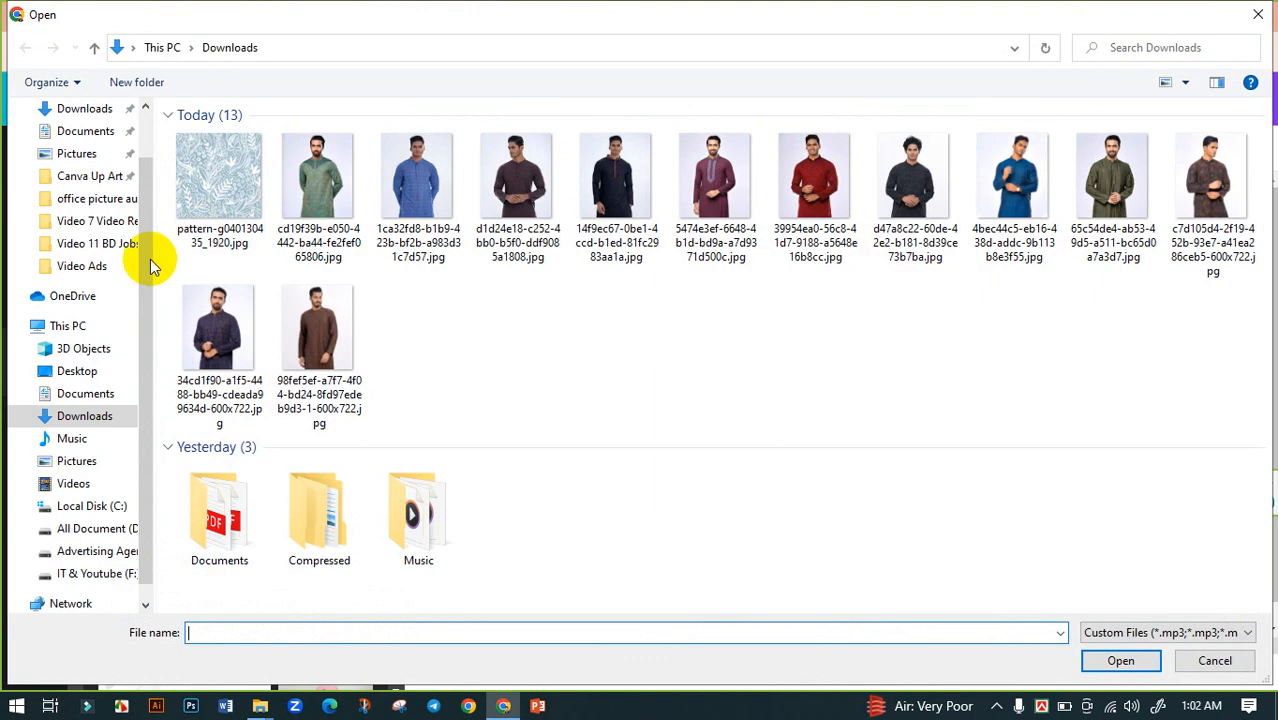
pyautogui.click(219, 180)
pyautogui.click(1105, 664)
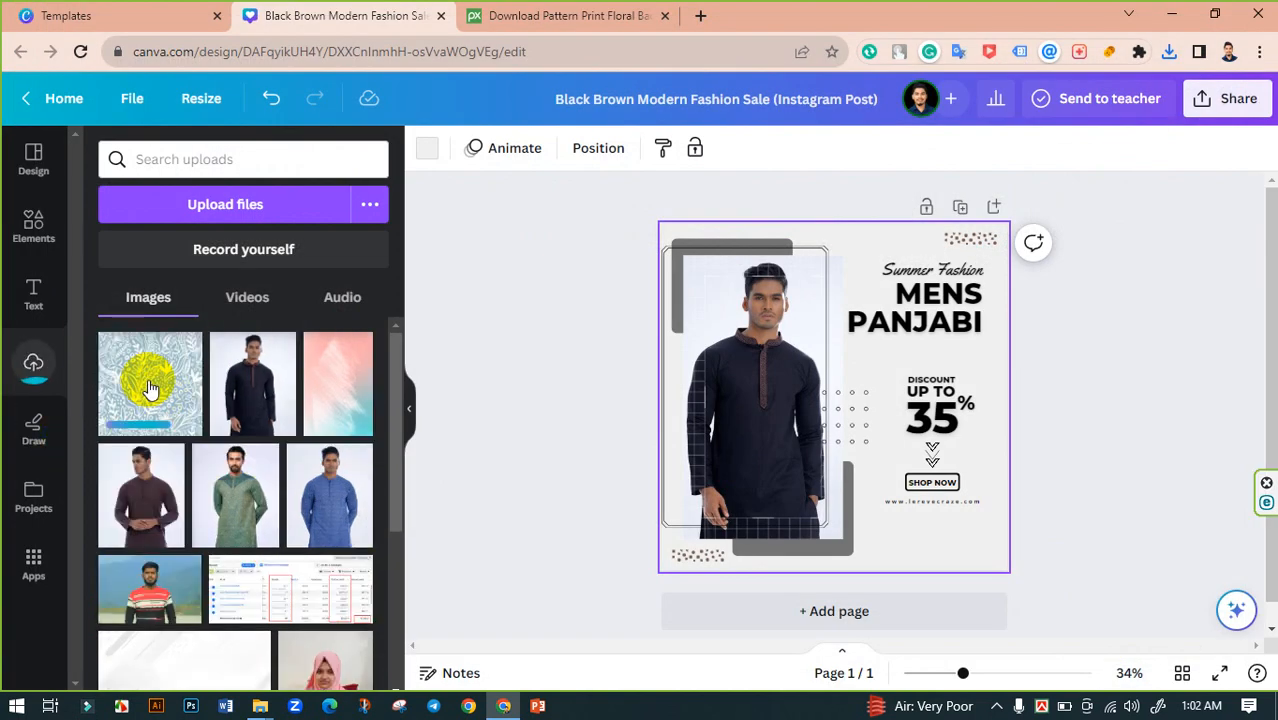
# Fill the post's background with the uploaded leaf pattern and set its transparency to 23.
pyautogui.moveTo(147, 388); pyautogui.dragTo(799, 248)
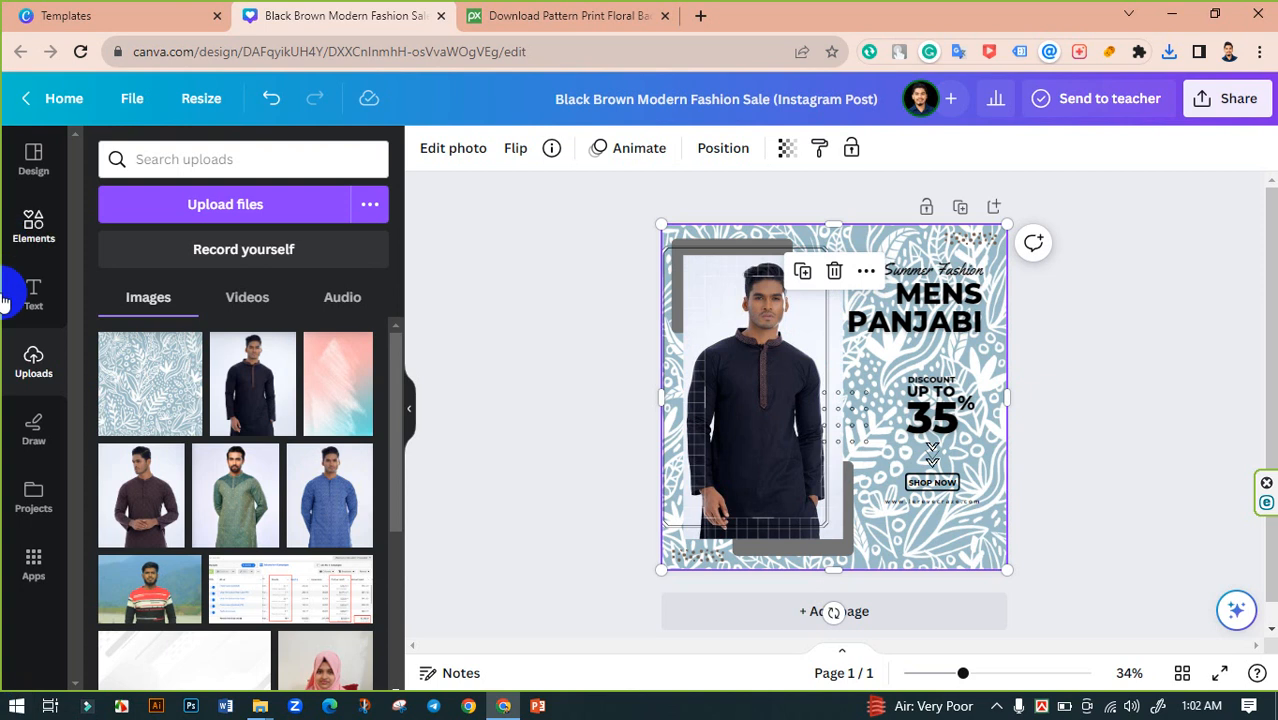
pyautogui.click(786, 148)
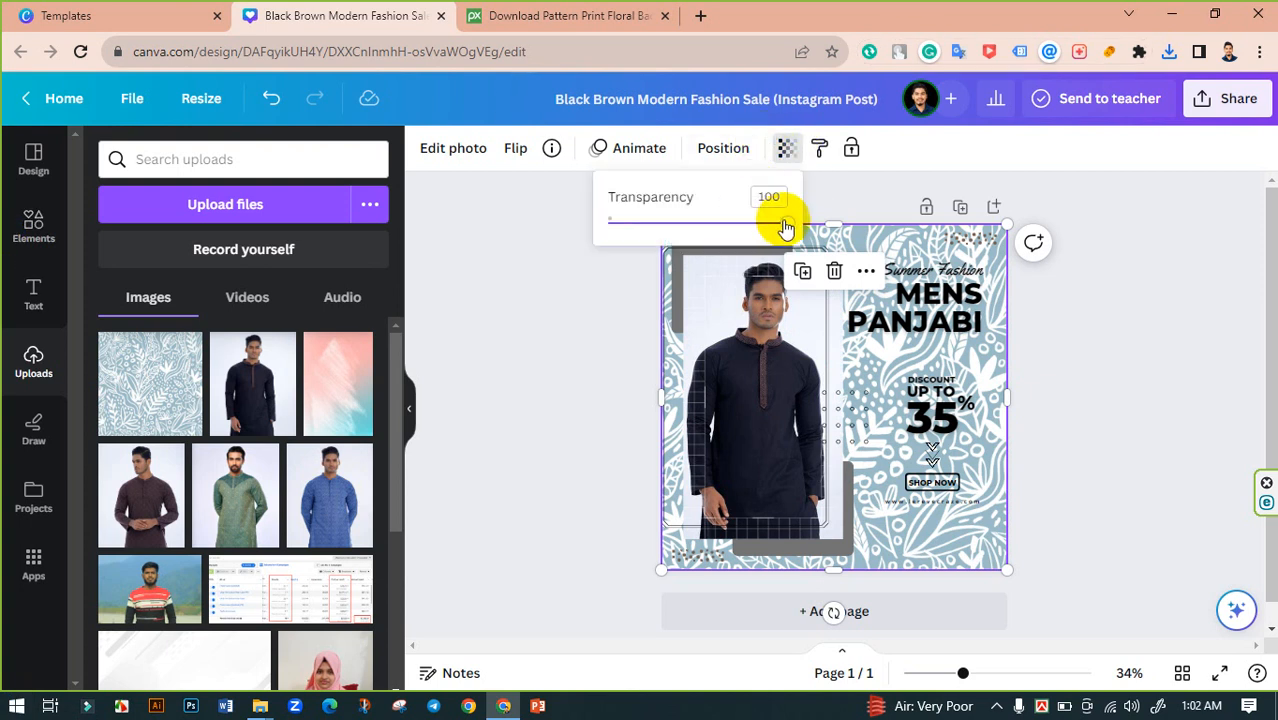
pyautogui.moveTo(787, 223); pyautogui.dragTo(663, 228)
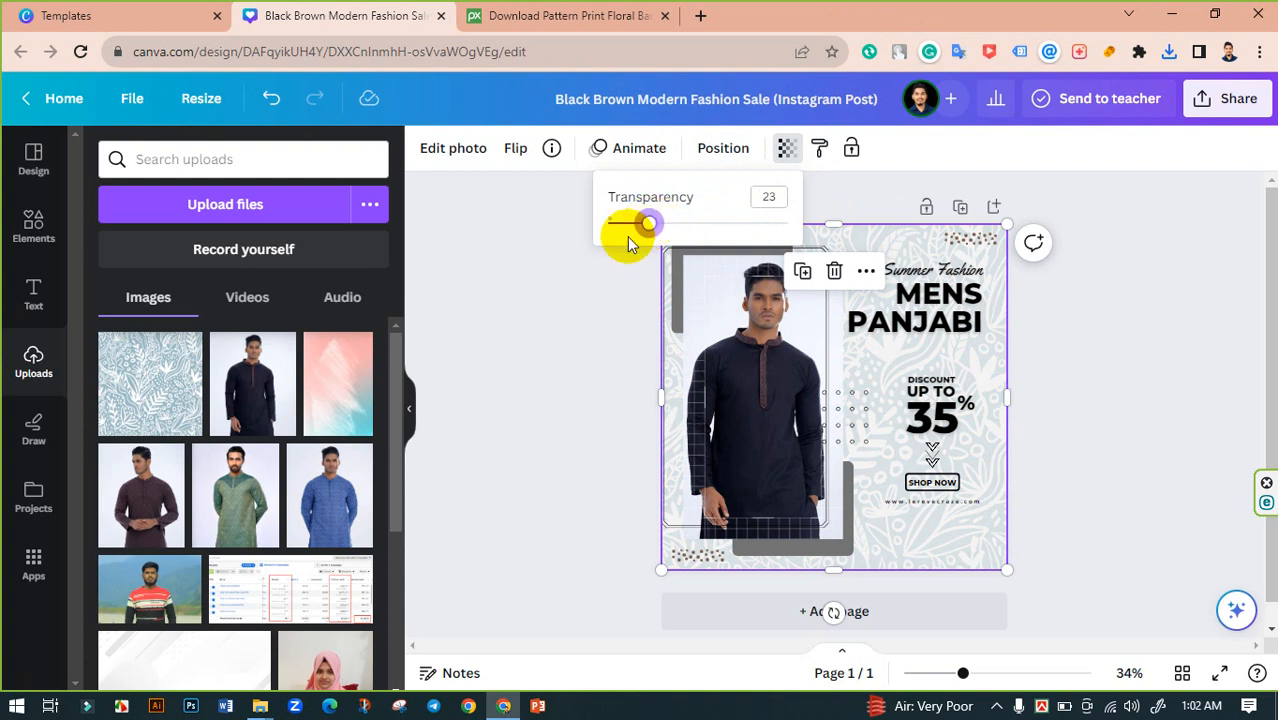
pyautogui.click(570, 285)
pyautogui.click(570, 285)
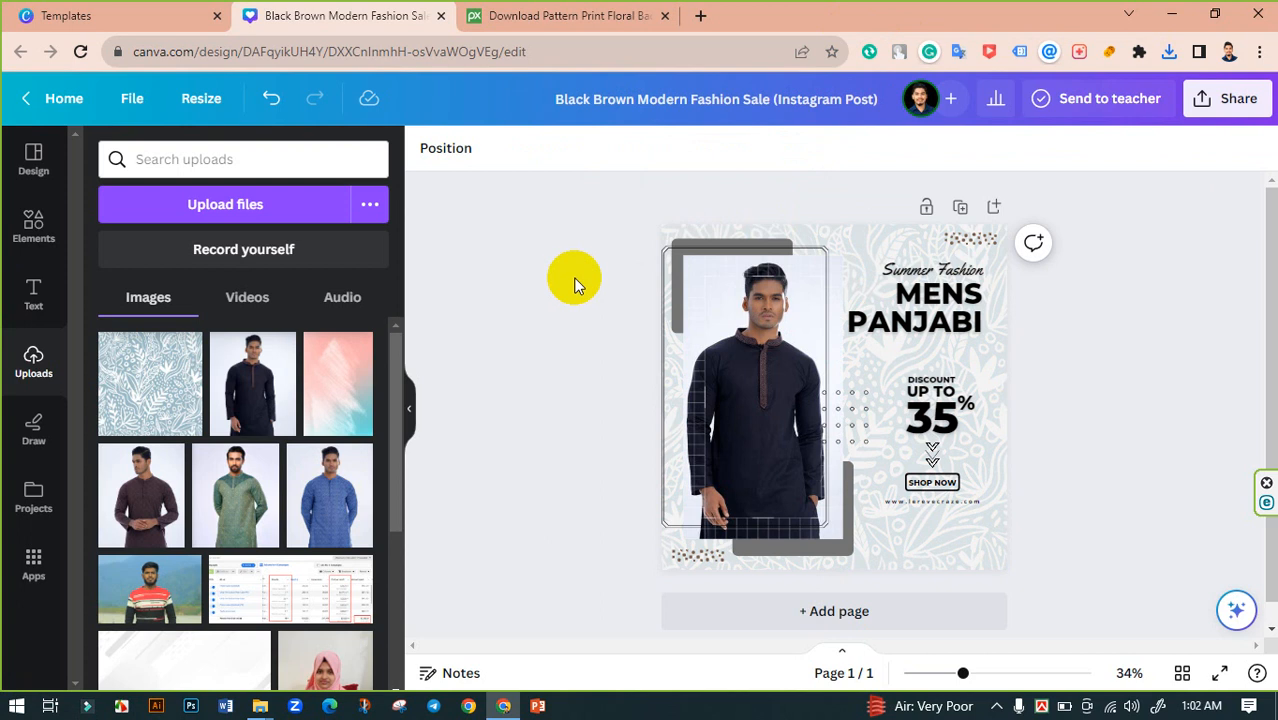
# Recolor the "PANJABI" heading with the dark navy photo color taken from the model's picture.
pyautogui.click(936, 321)
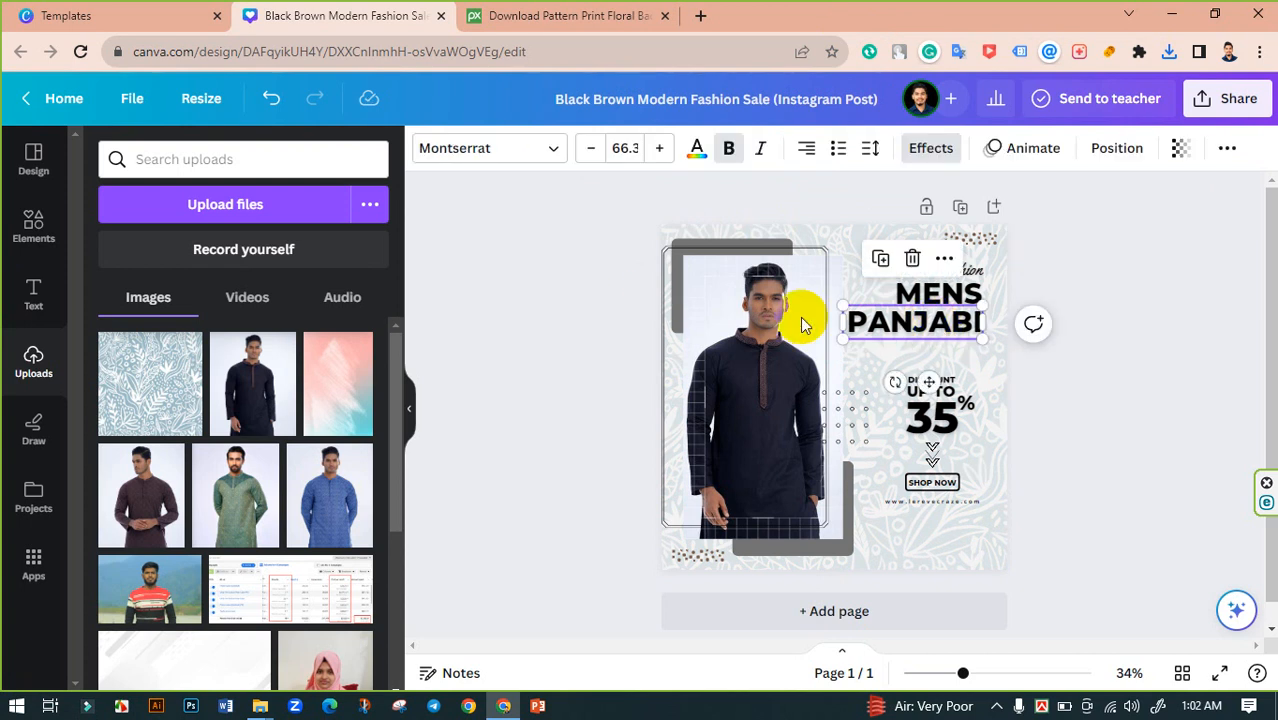
pyautogui.click(697, 150)
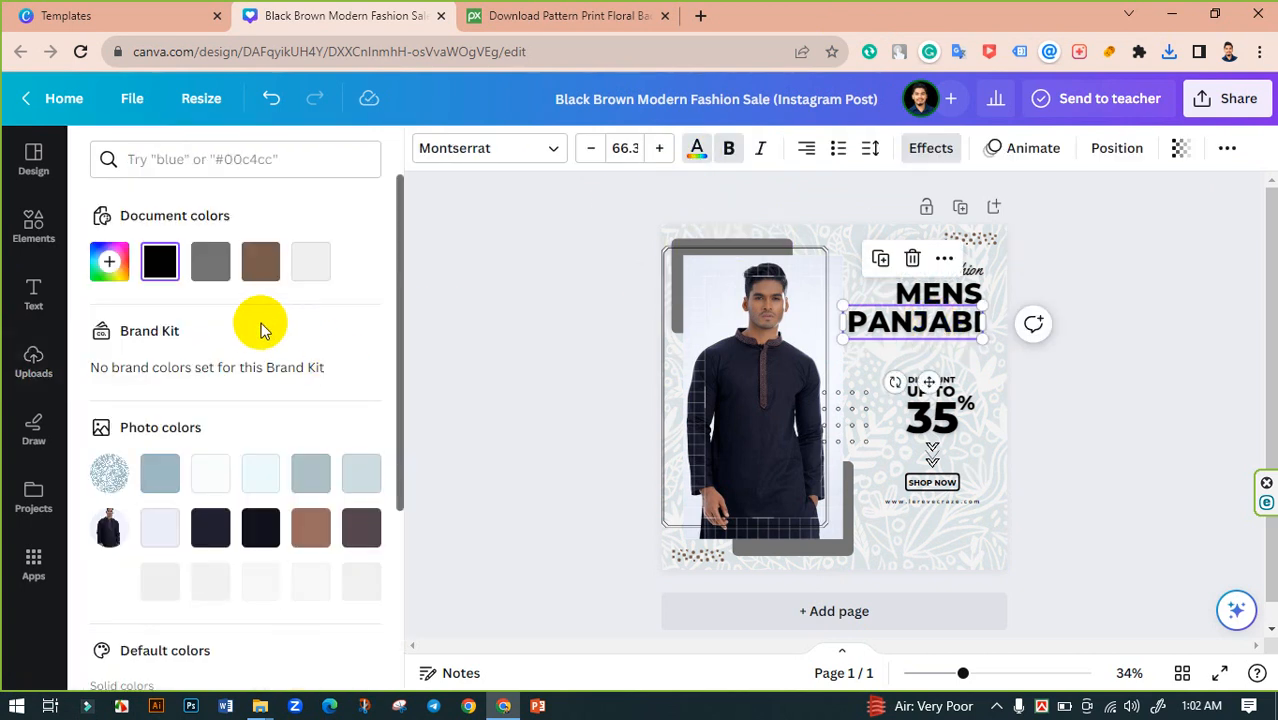
pyautogui.click(208, 527)
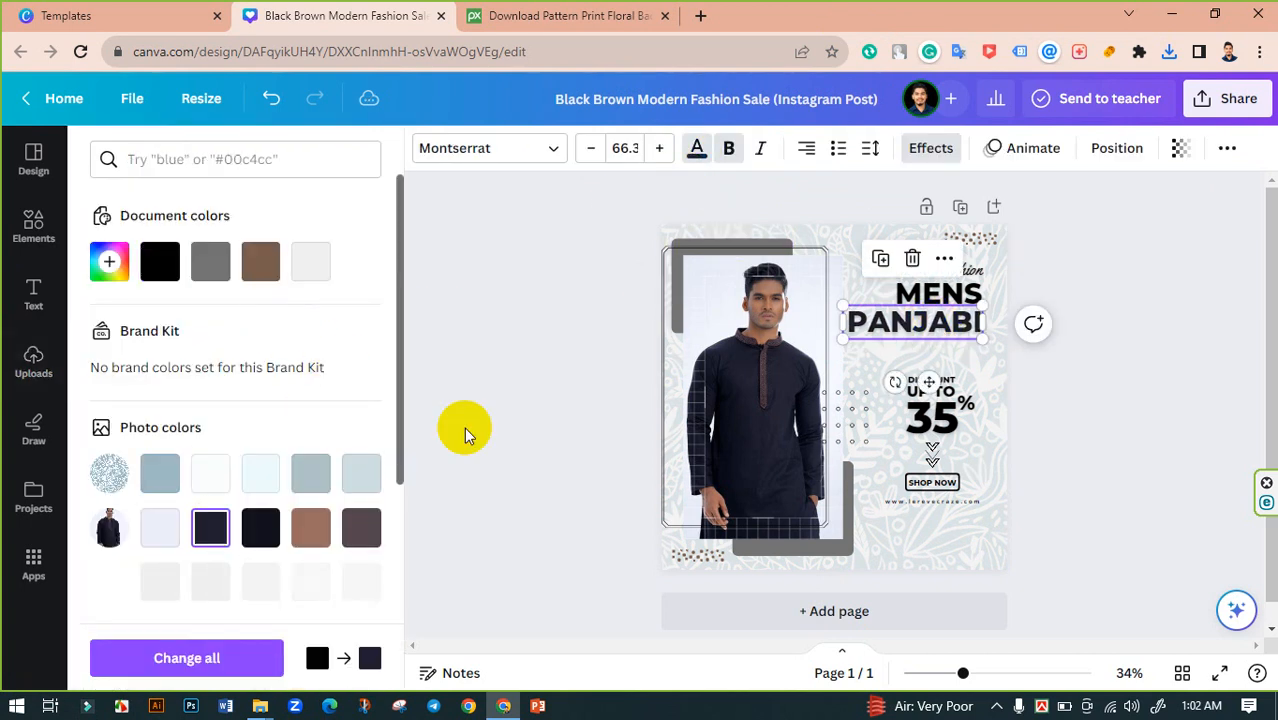
pyautogui.click(508, 399)
# Recolor the "Summer Fashion" and "MENS" texts together with the same dark navy photo color.
pyautogui.click(937, 270)
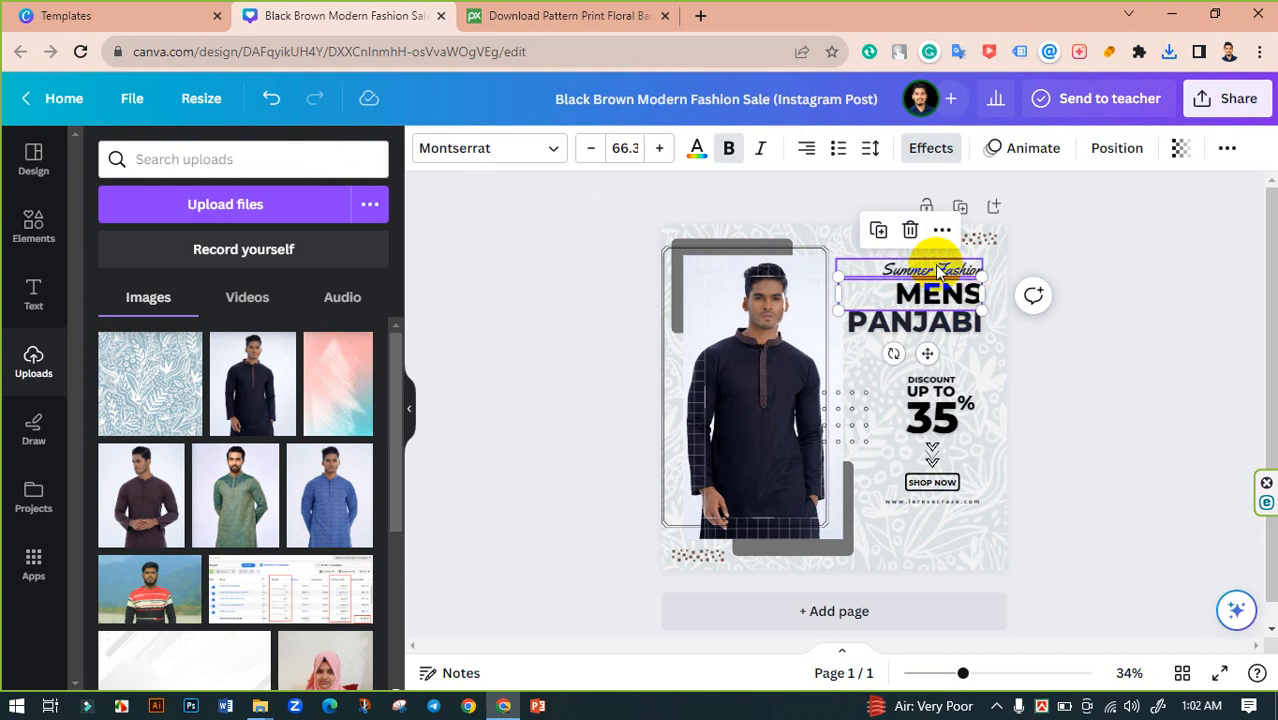
pyautogui.keyDown('shift'); pyautogui.click(938, 294); pyautogui.keyUp('shift')
pyautogui.click(697, 150)
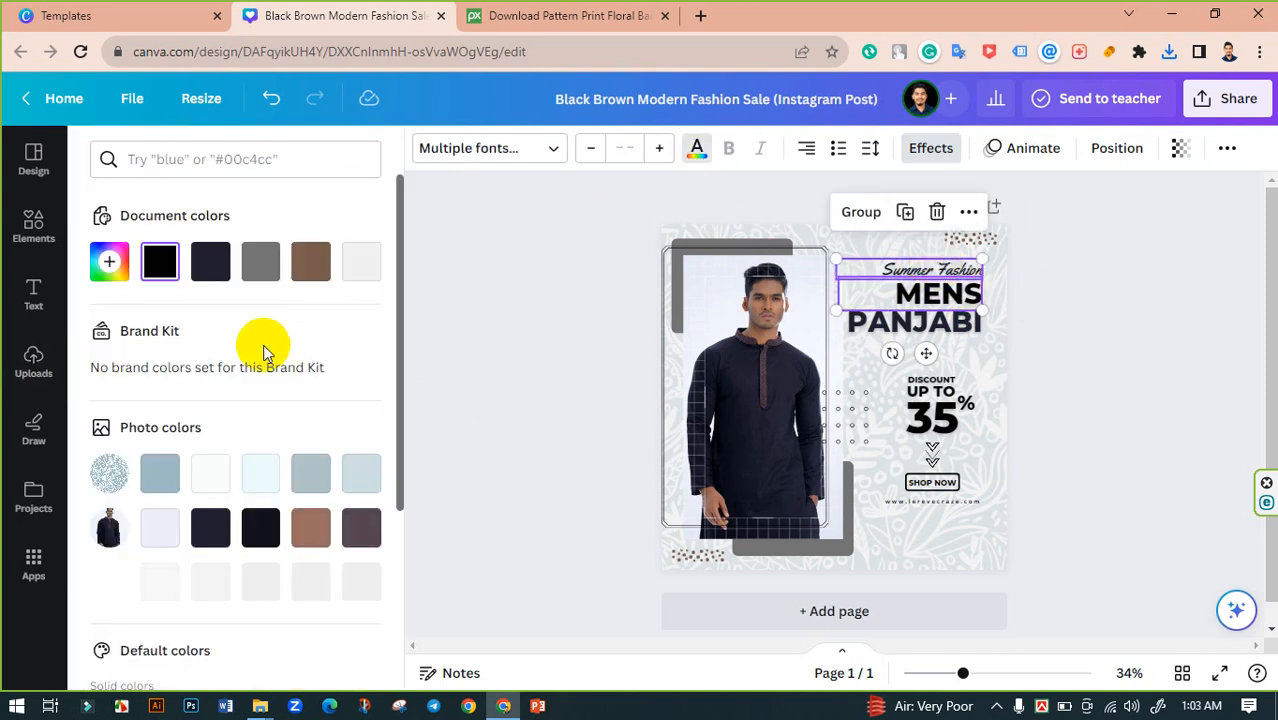
pyautogui.click(210, 527)
pyautogui.click(479, 399)
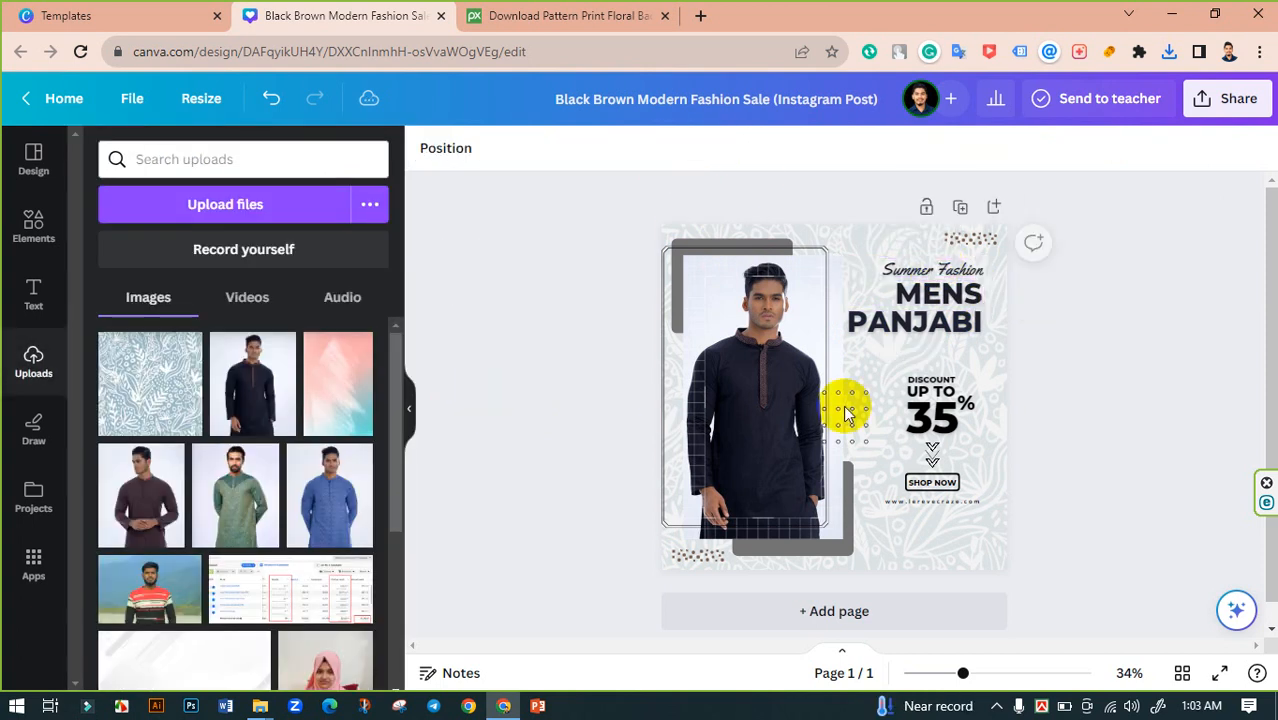
# Recolor the "DISCOUNT", "UP TO", "35" and "%" texts together with the dark navy photo color.
pyautogui.click(938, 408)
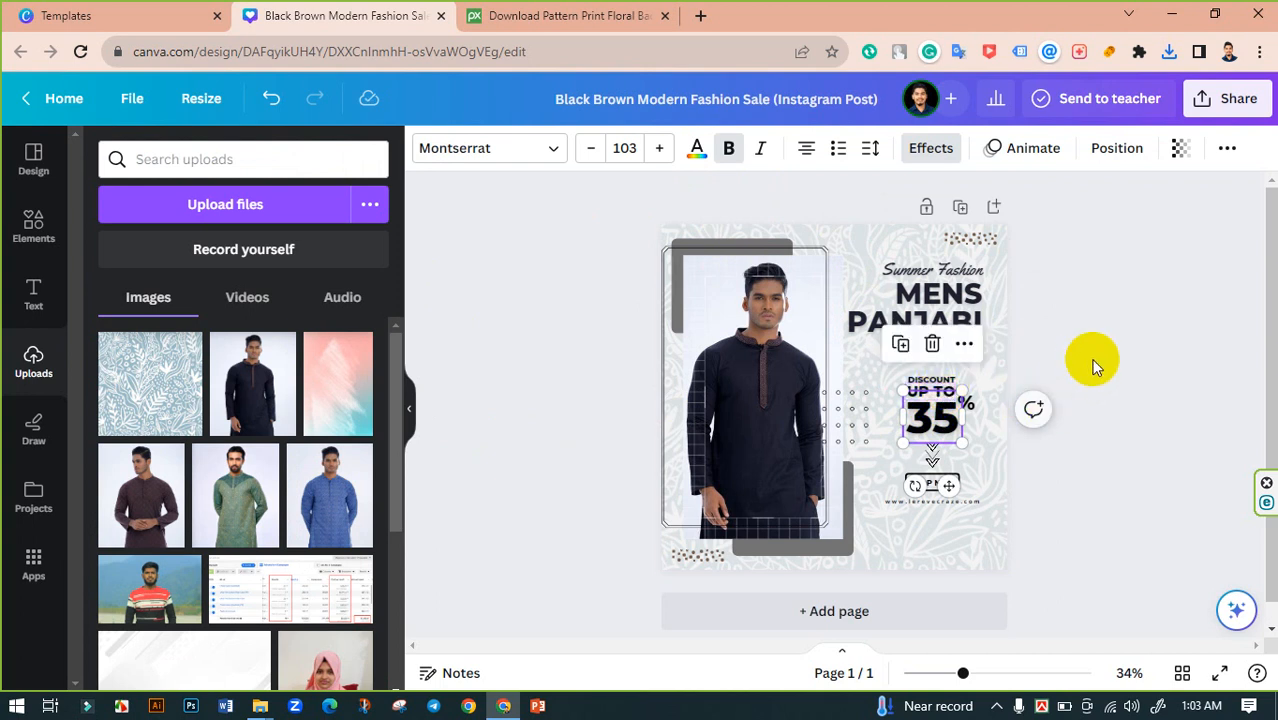
pyautogui.click(1093, 365)
pyautogui.click(946, 382)
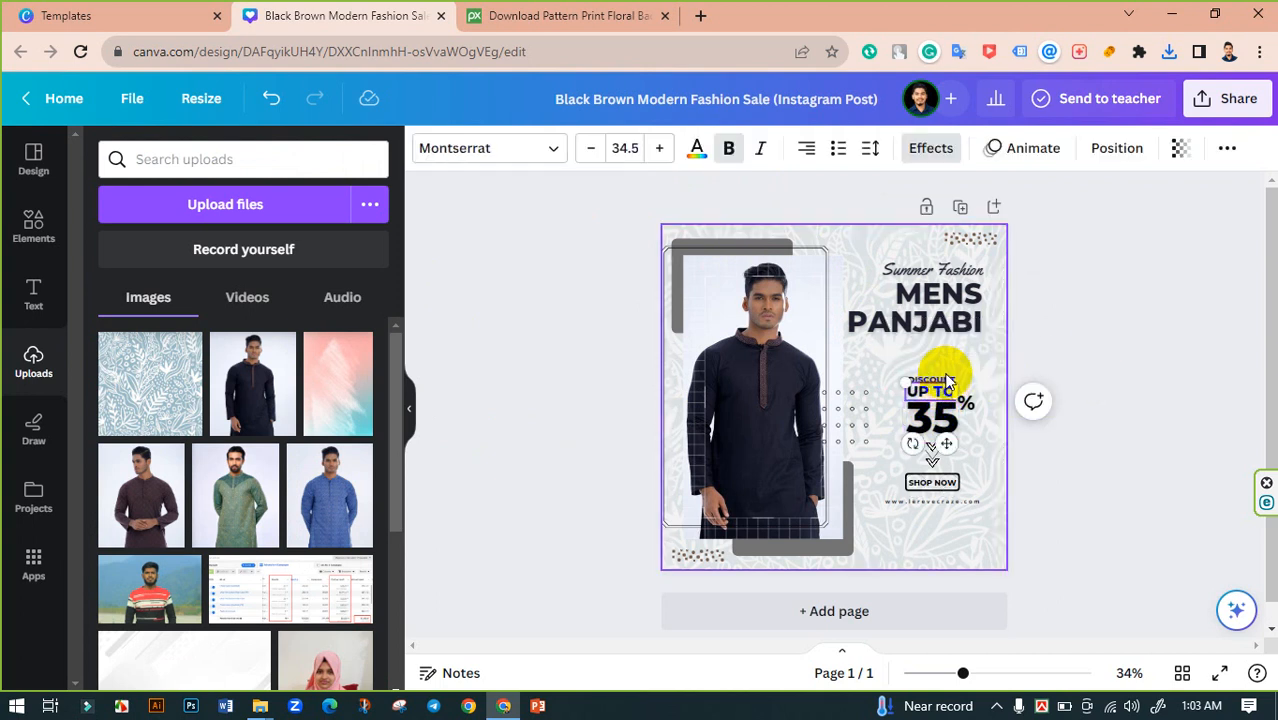
pyautogui.keyDown('shift'); pyautogui.click(966, 404); pyautogui.keyUp('shift')
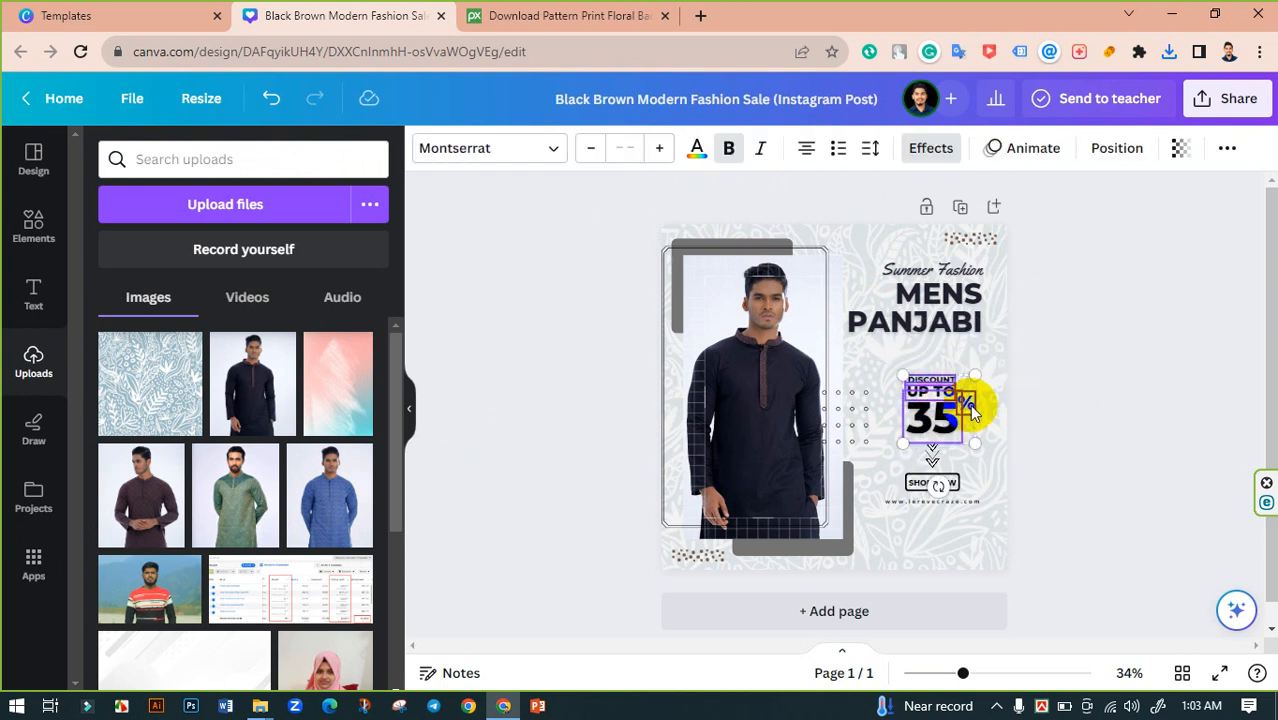
pyautogui.click(697, 150)
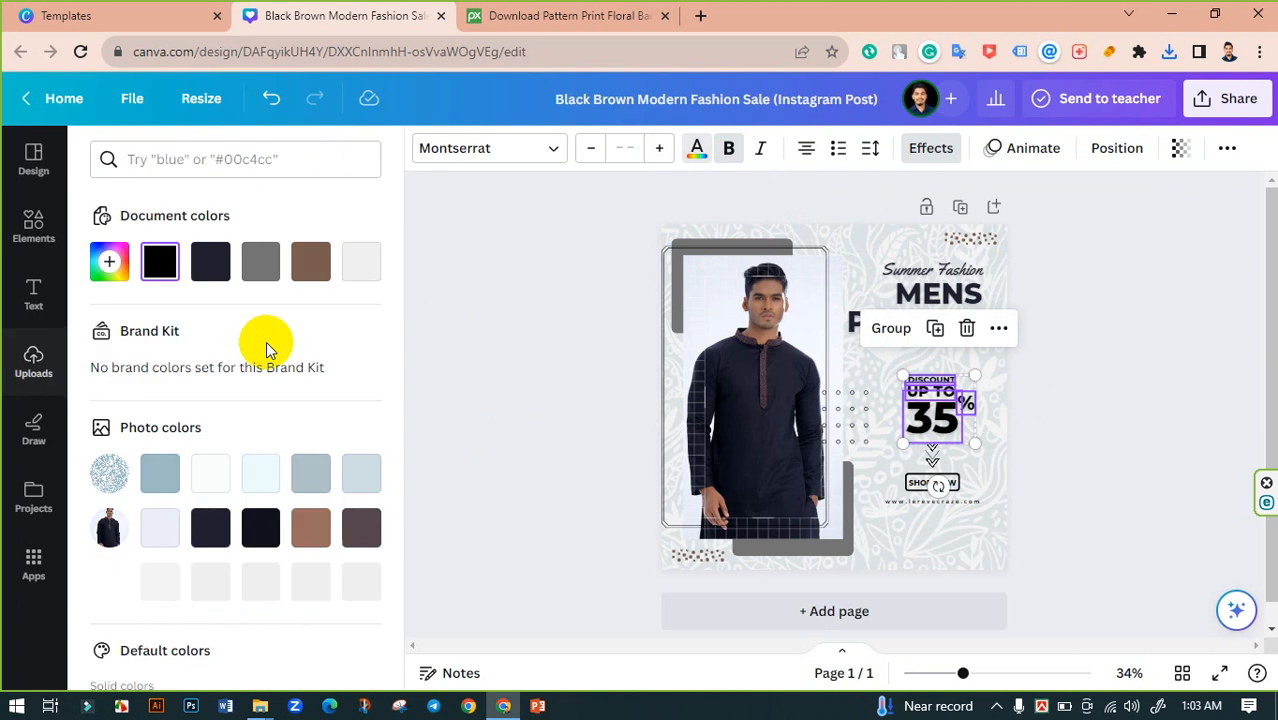
pyautogui.click(212, 533)
pyautogui.click(495, 394)
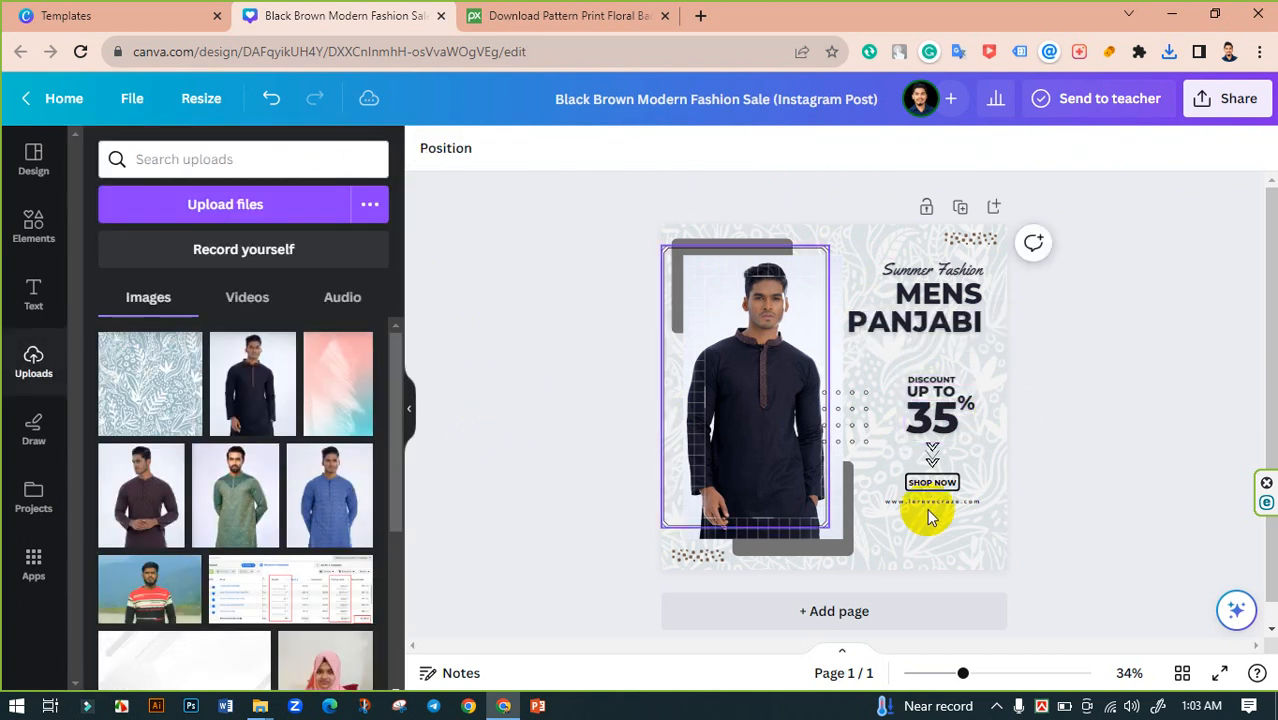
# Recolor the rounded frame around "SHOP NOW" with the dark navy photo color.
pyautogui.click(987, 673)
pyautogui.scroll(-2, 946, 608)
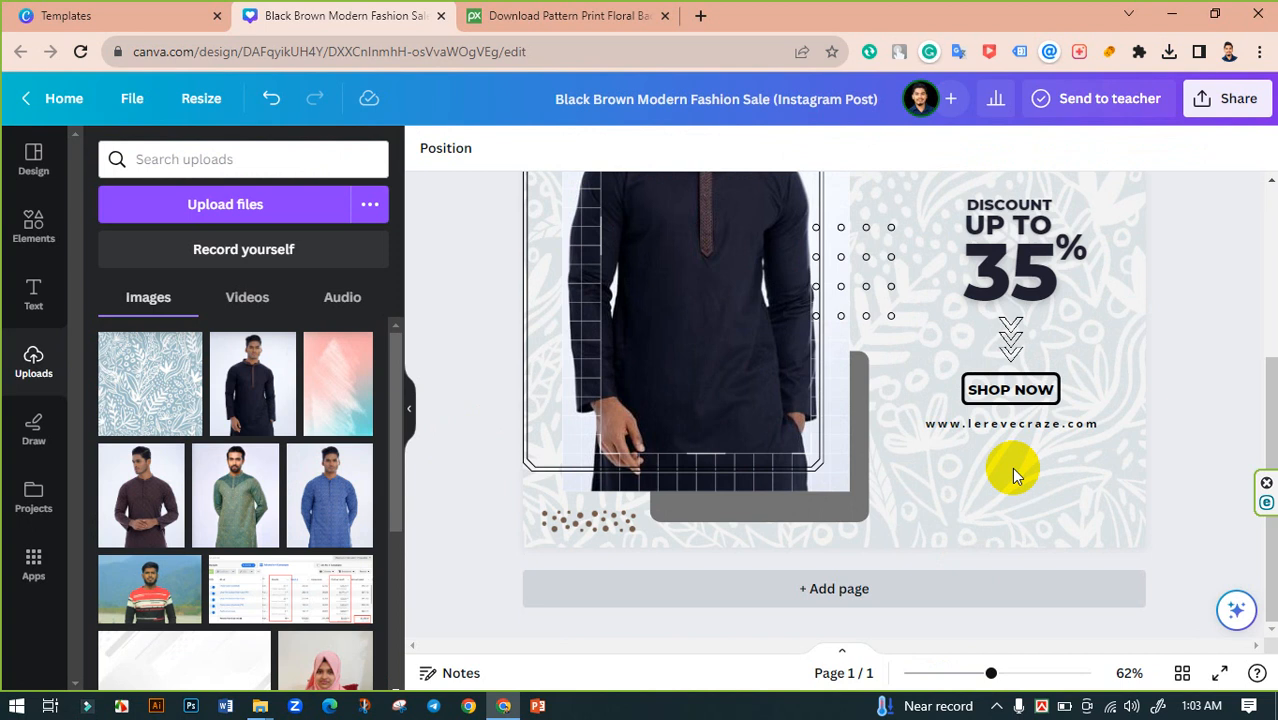
pyautogui.click(1033, 399)
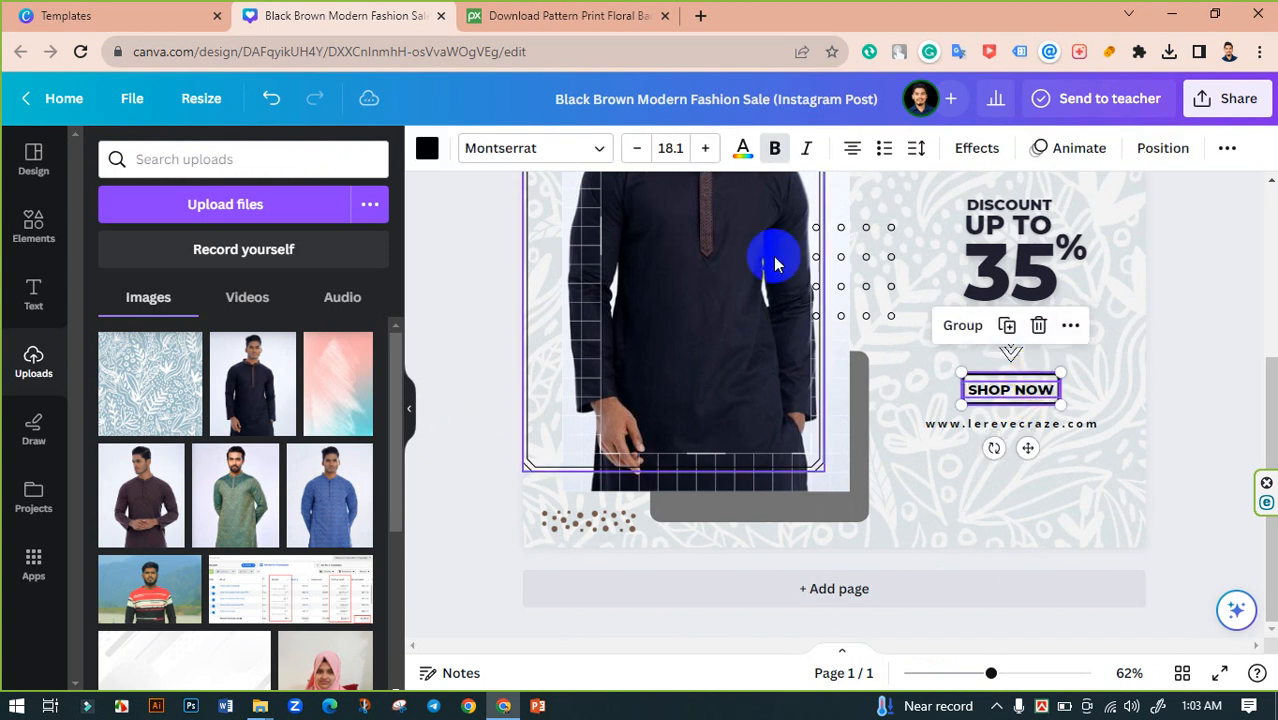
pyautogui.click(427, 148)
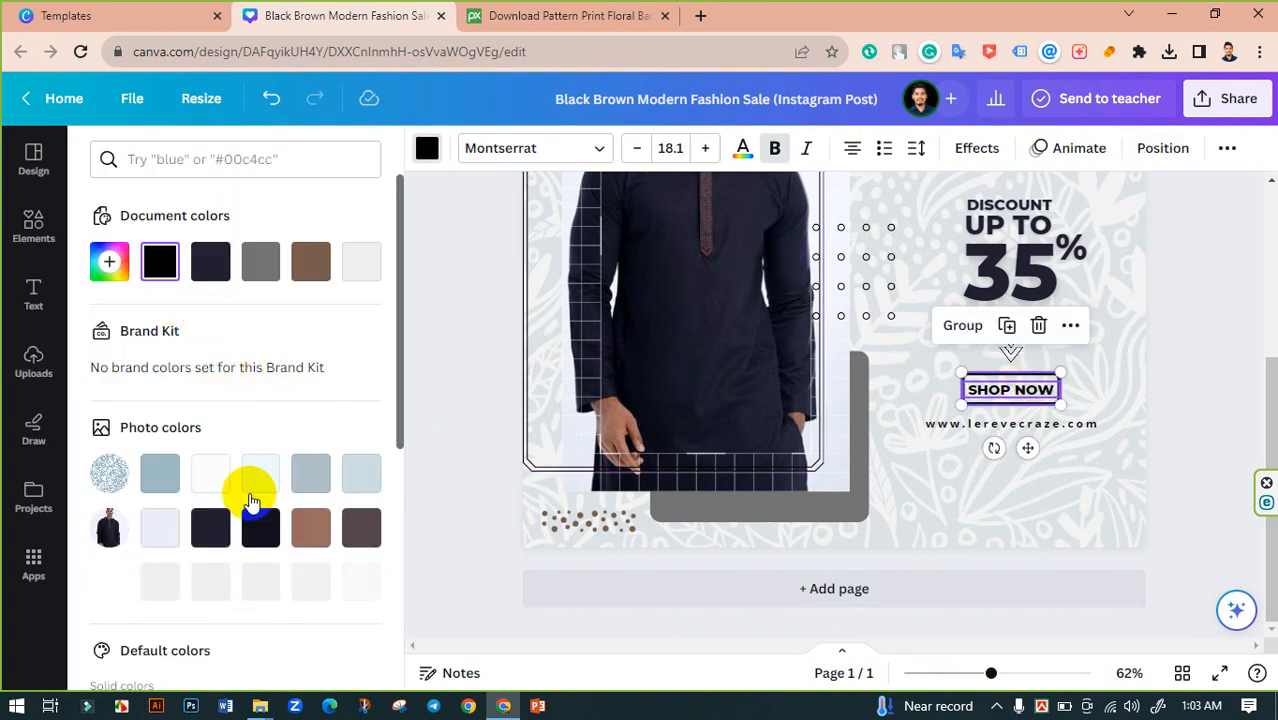
pyautogui.click(212, 527)
pyautogui.click(463, 409)
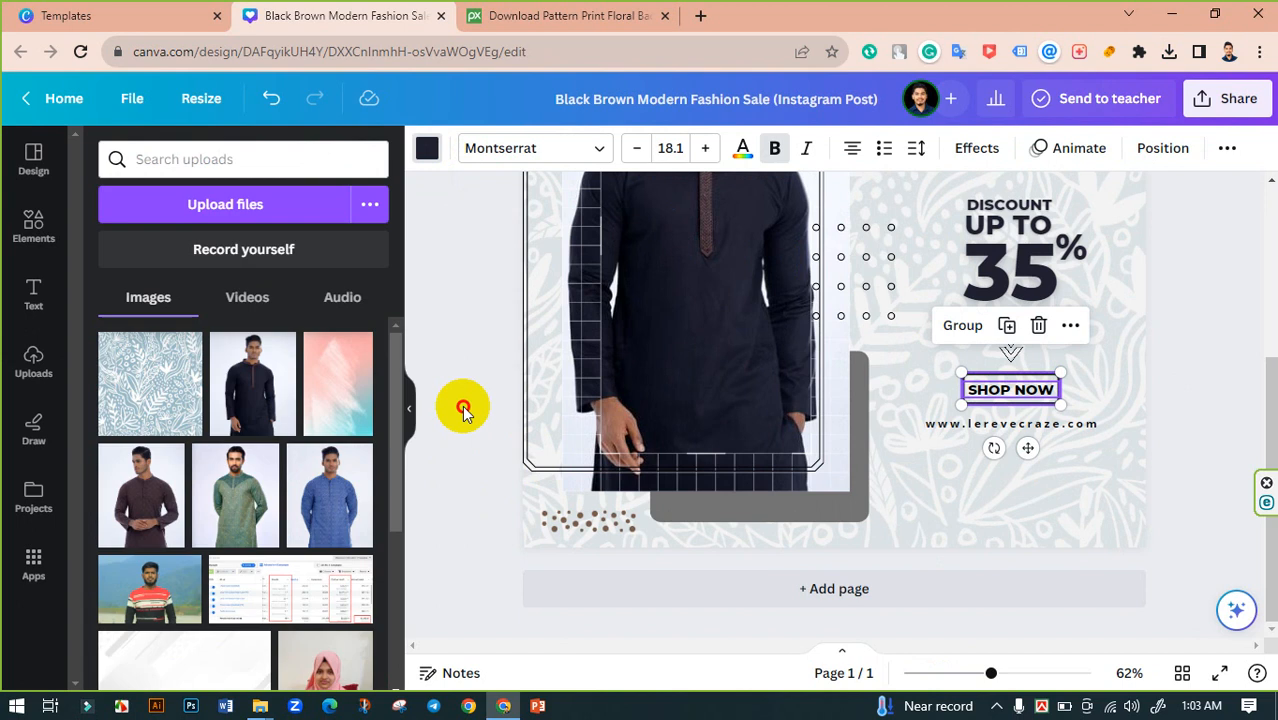
# Recolor the website address below "SHOP NOW" with the dark navy photo color from the model's picture.
pyautogui.click(1018, 423)
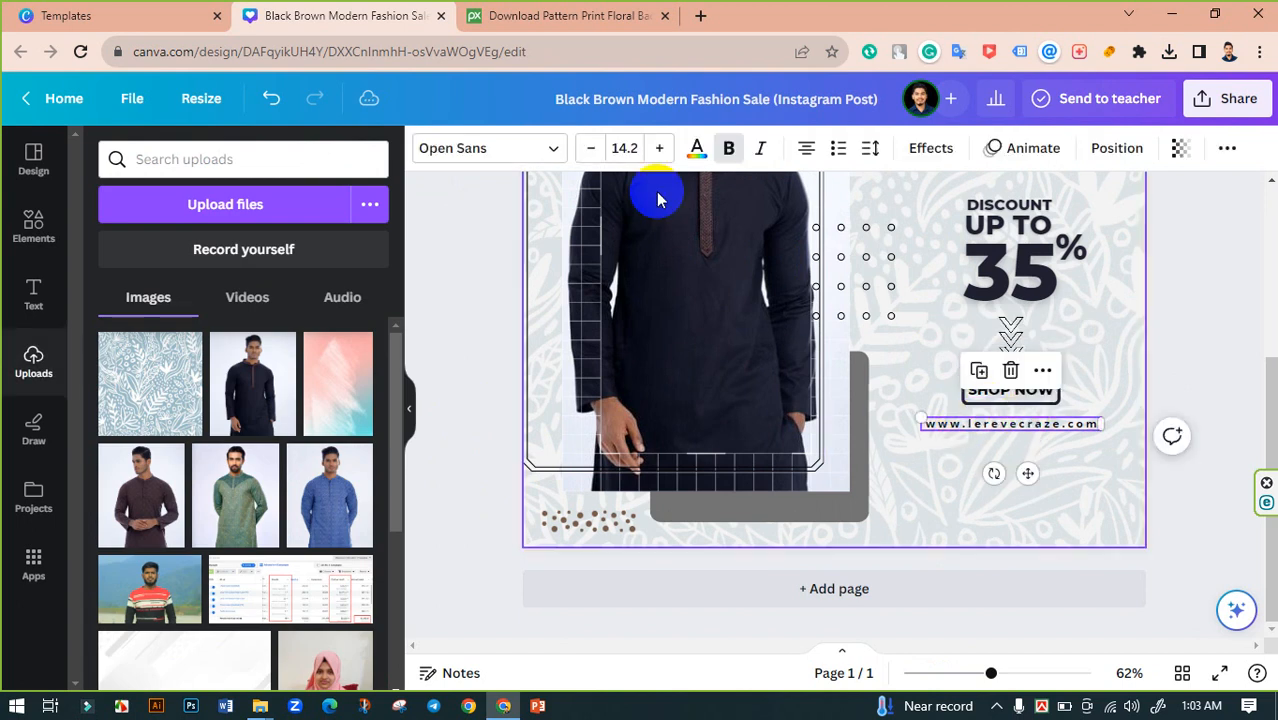
pyautogui.click(698, 148)
pyautogui.click(212, 525)
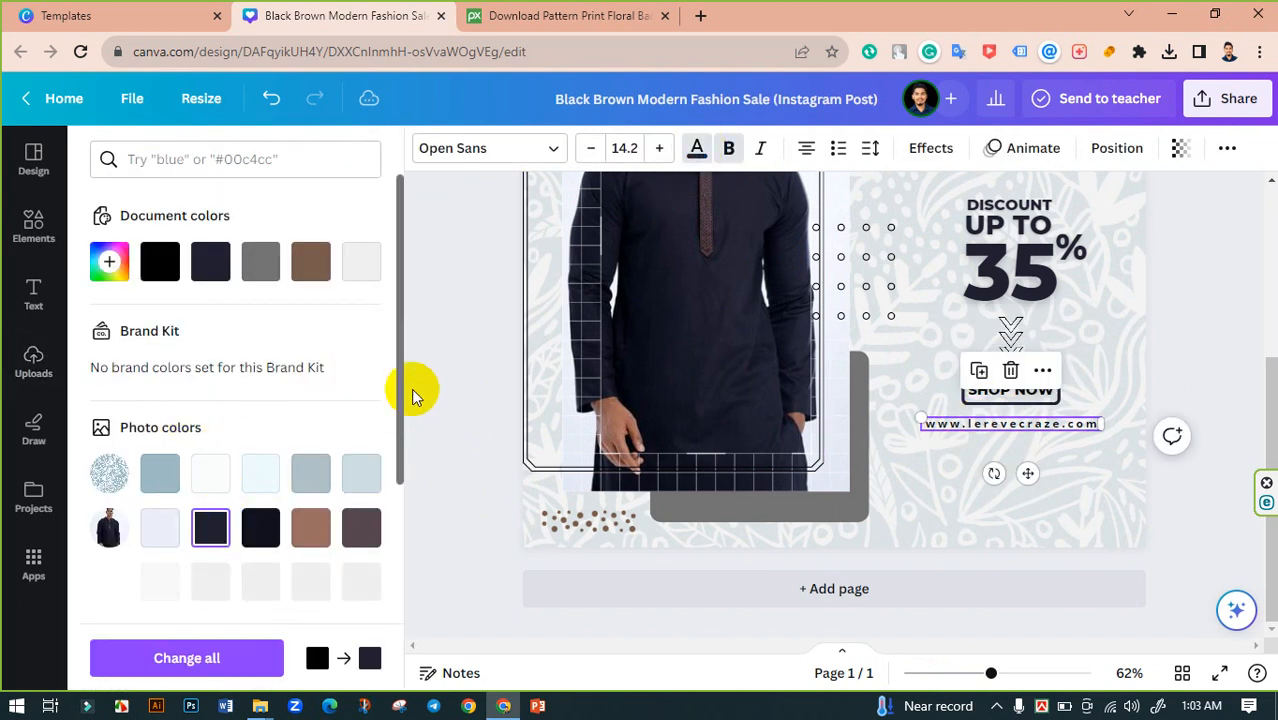
pyautogui.click(446, 375)
# Rename the design as "Mens Panjabi Fashion Post".
pyautogui.scroll(3, 456, 374)
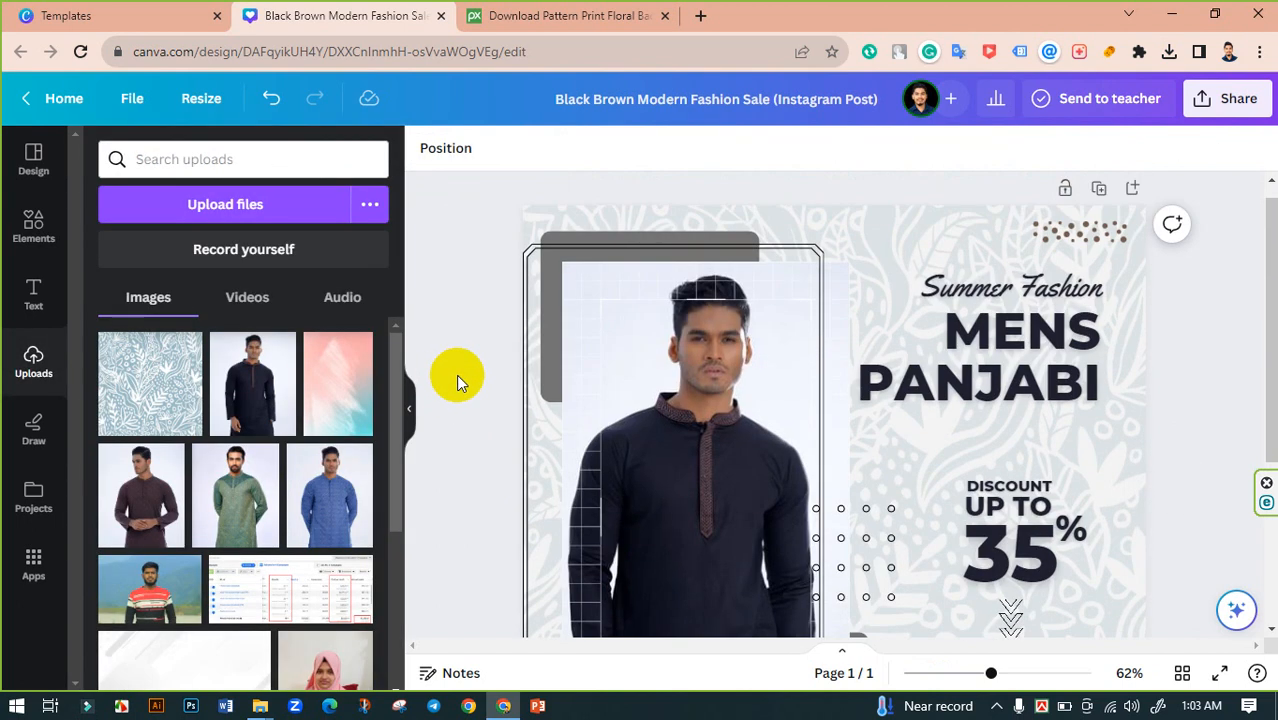
pyautogui.scroll(-2, 1055, 460)
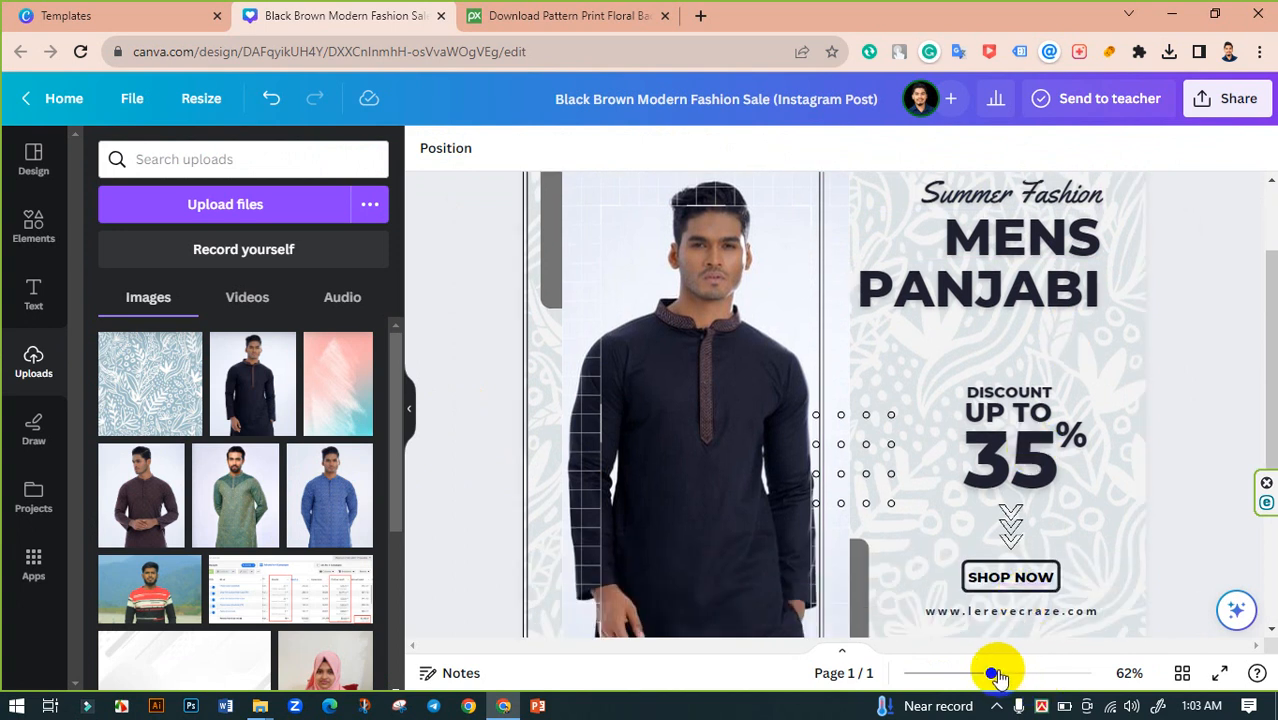
pyautogui.moveTo(995, 677); pyautogui.dragTo(972, 678)
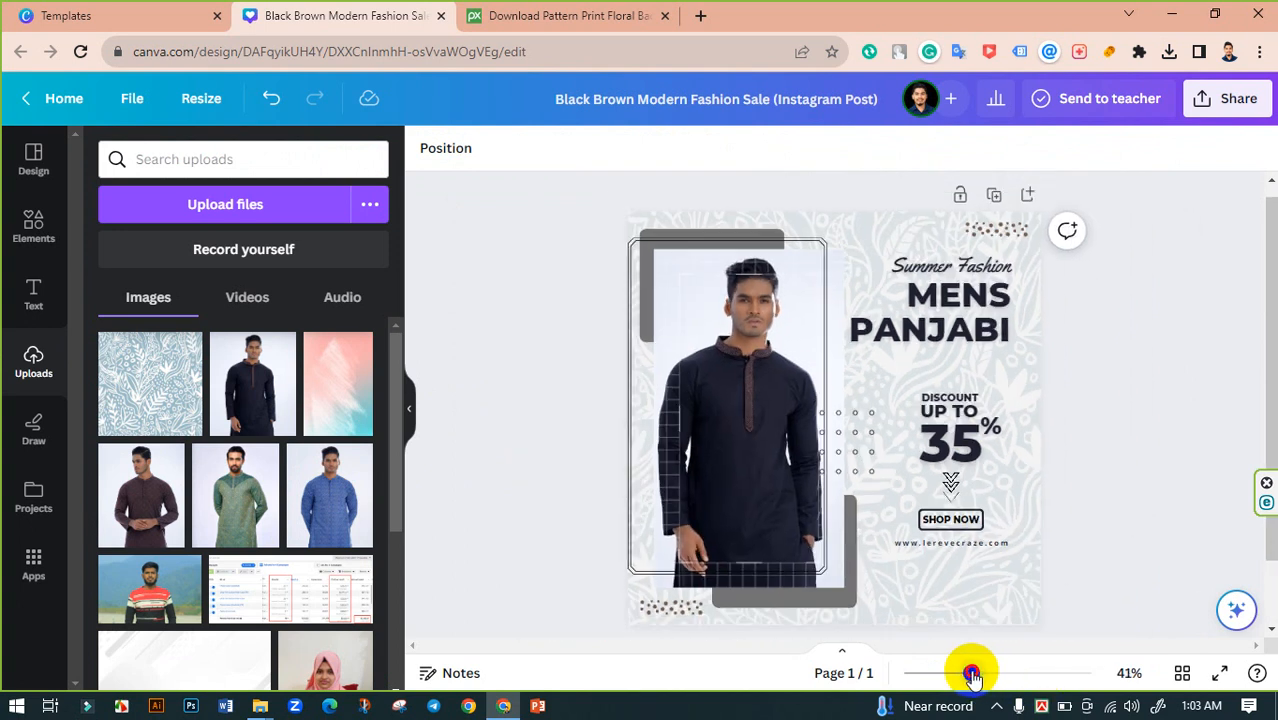
pyautogui.click(736, 100)
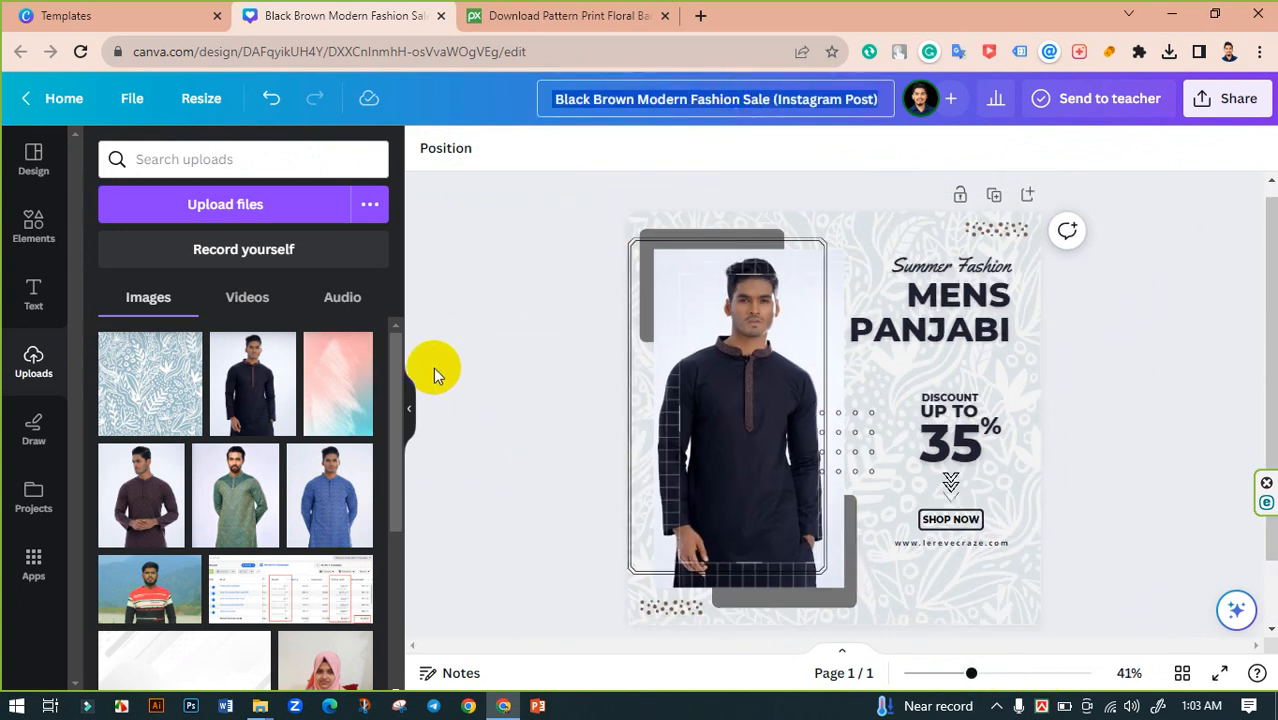
pyautogui.write('Mens Panjabi Fash')
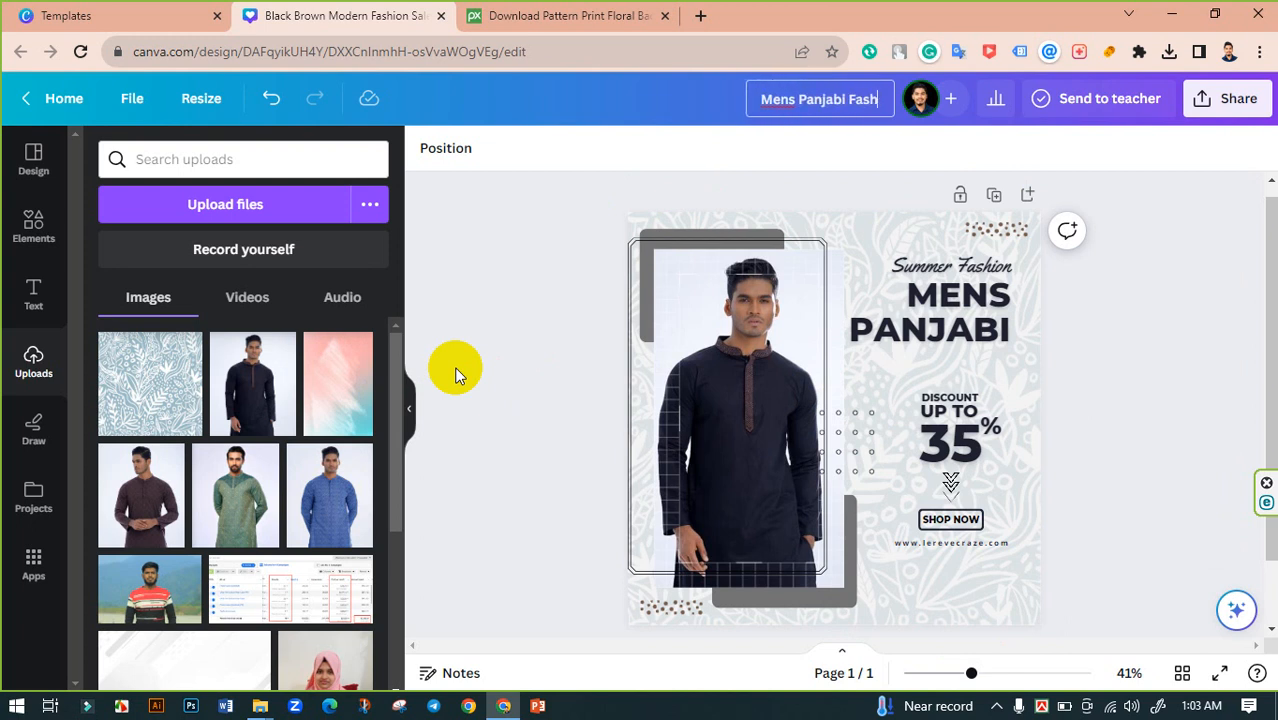
pyautogui.write('ion Post')
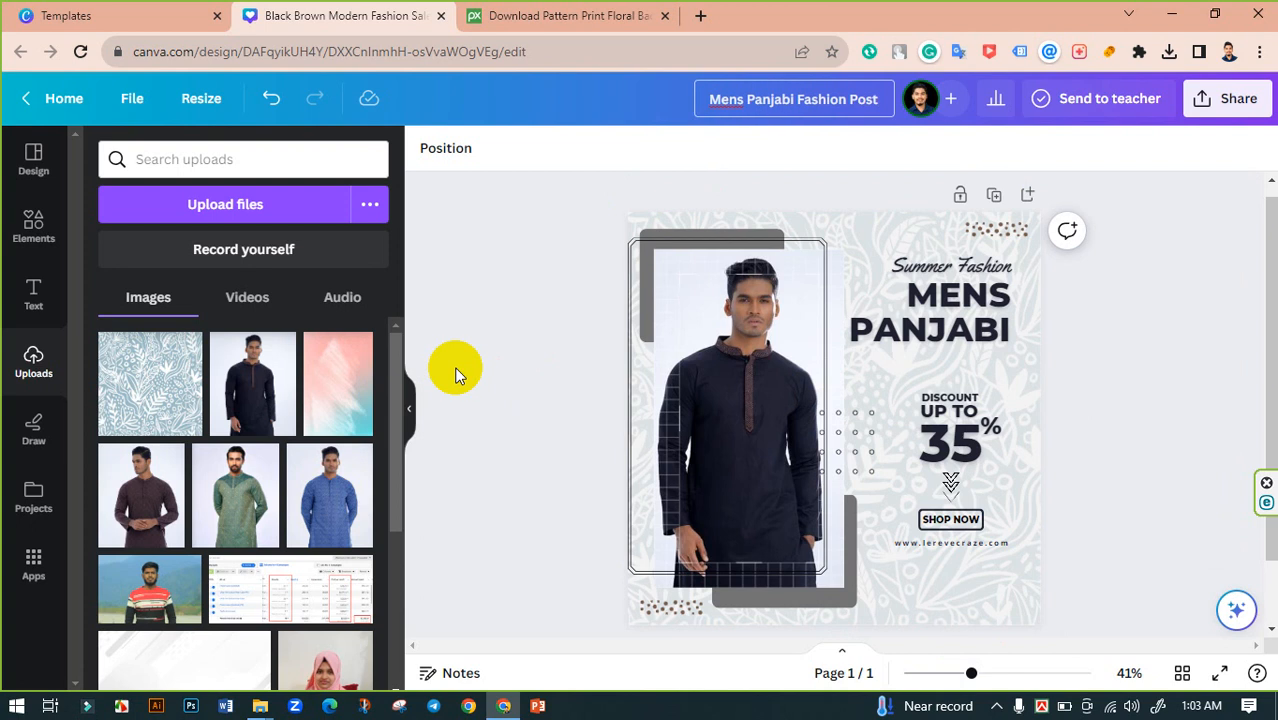
# Download the design as a PNG at size 3.125 (3,375 × 3,375 px) and return to the design.
pyautogui.click(1206, 116)
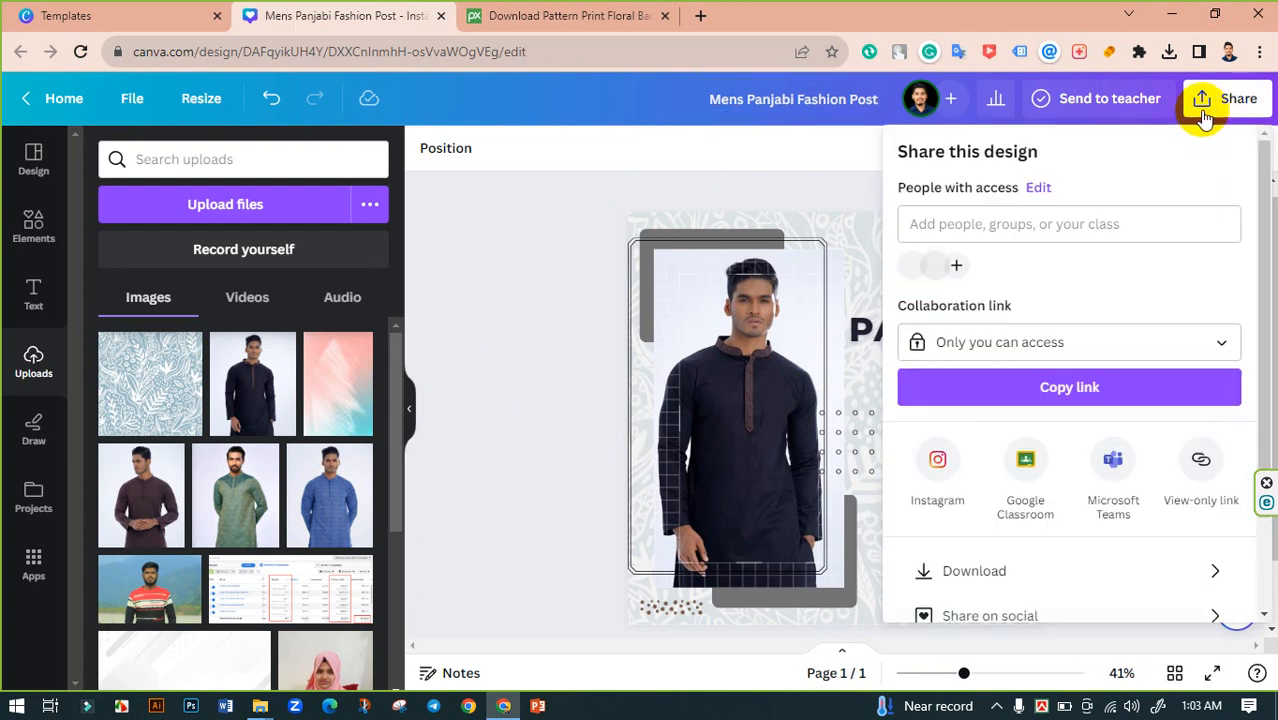
pyautogui.scroll(-2, 1038, 428)
pyautogui.click(1007, 451)
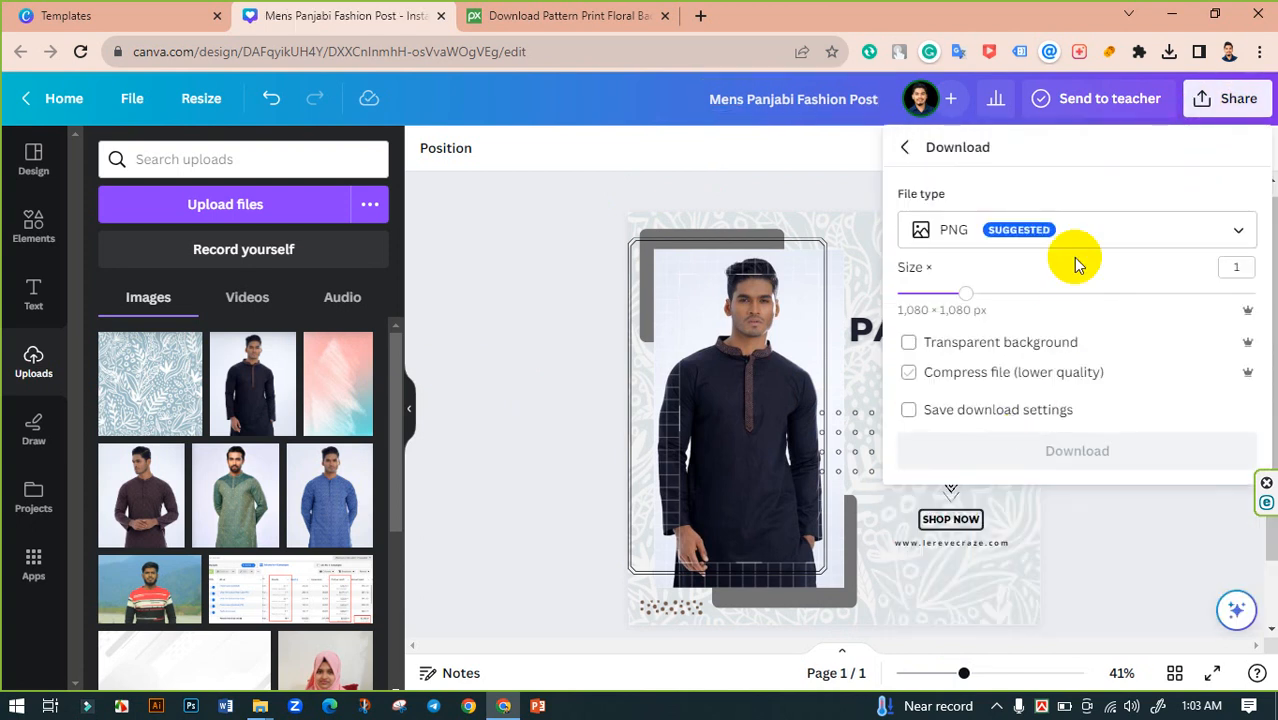
pyautogui.moveTo(966, 292); pyautogui.dragTo(1256, 293)
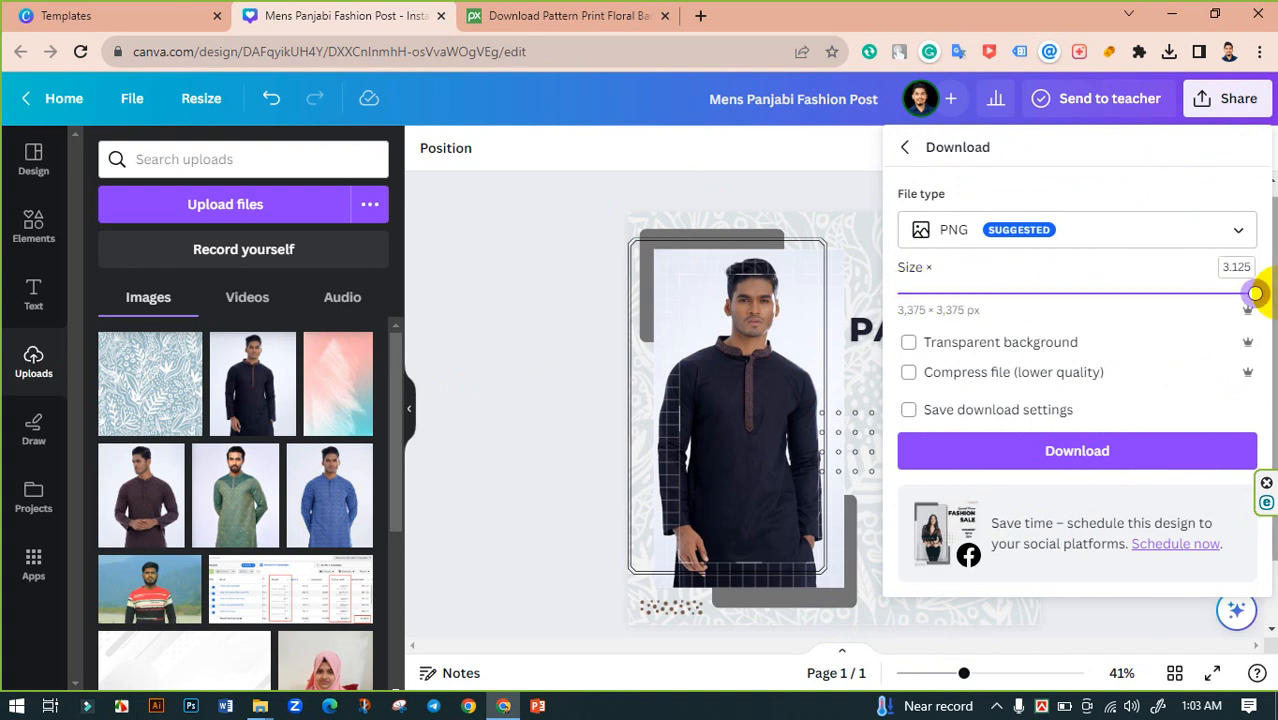
pyautogui.click(1078, 456)
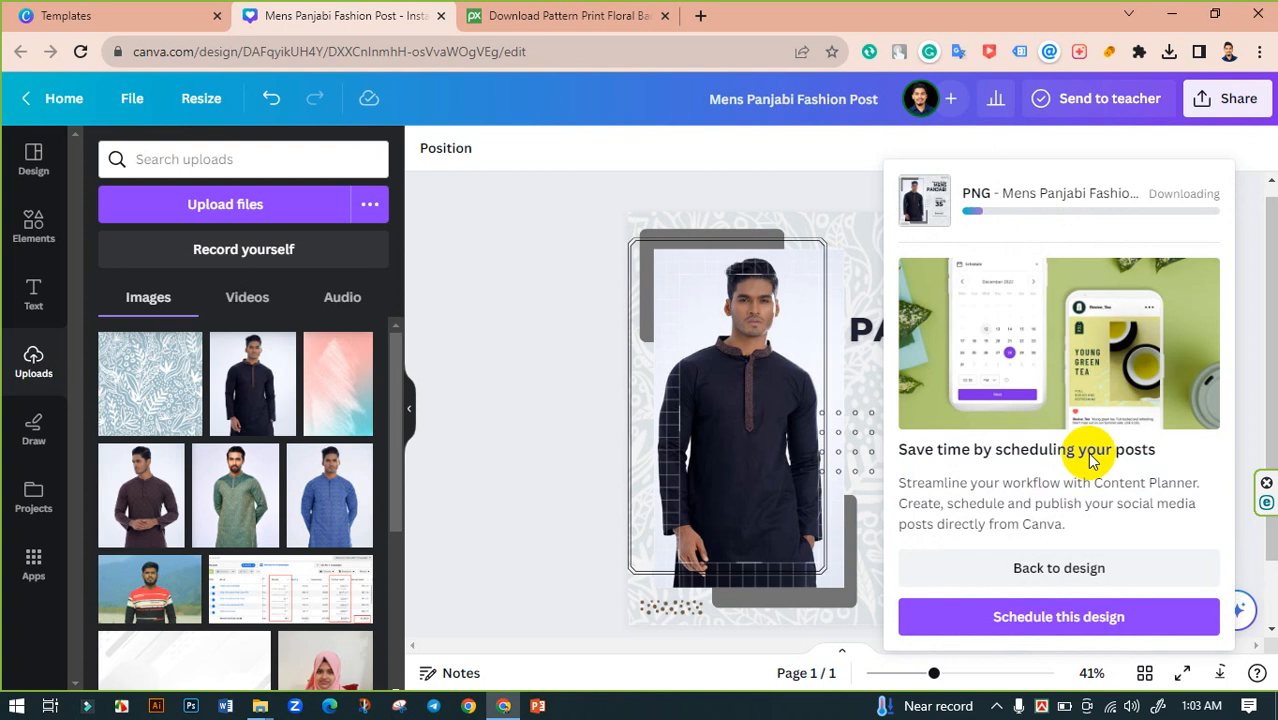
pyautogui.click(535, 315)
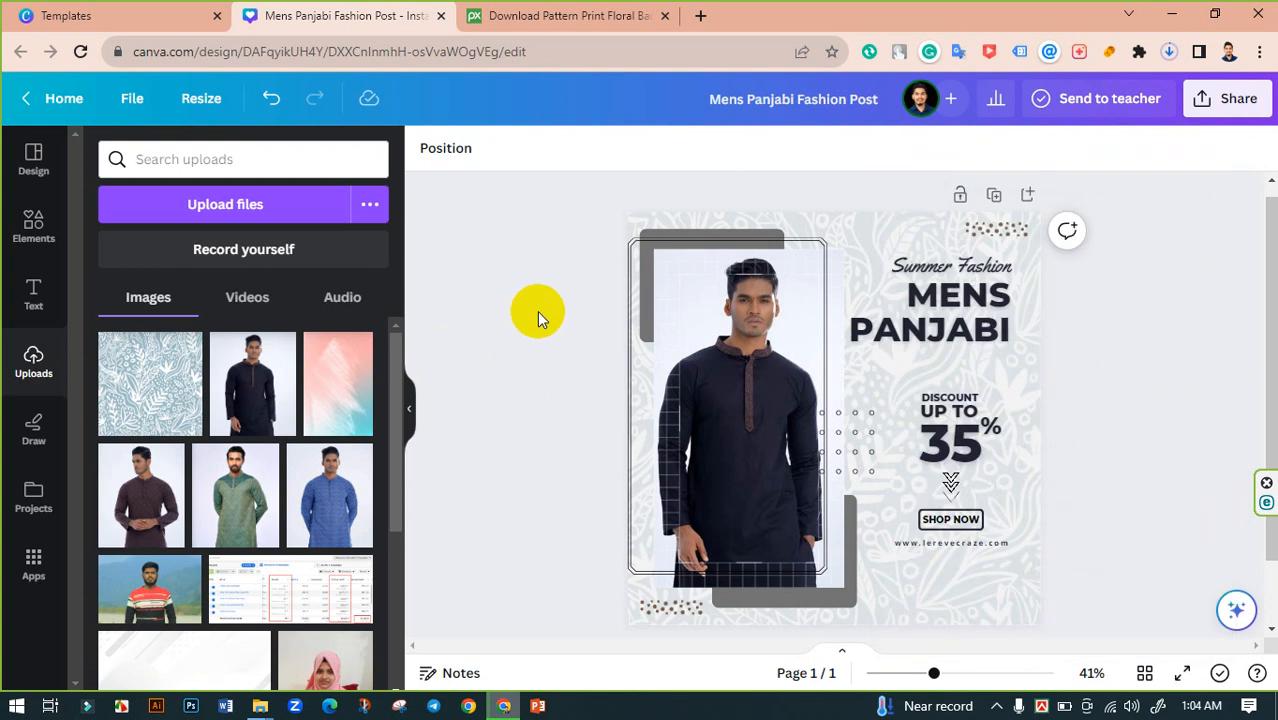
pyautogui.scroll(-1, 1142, 384)
pyautogui.scroll(1, 1142, 384)
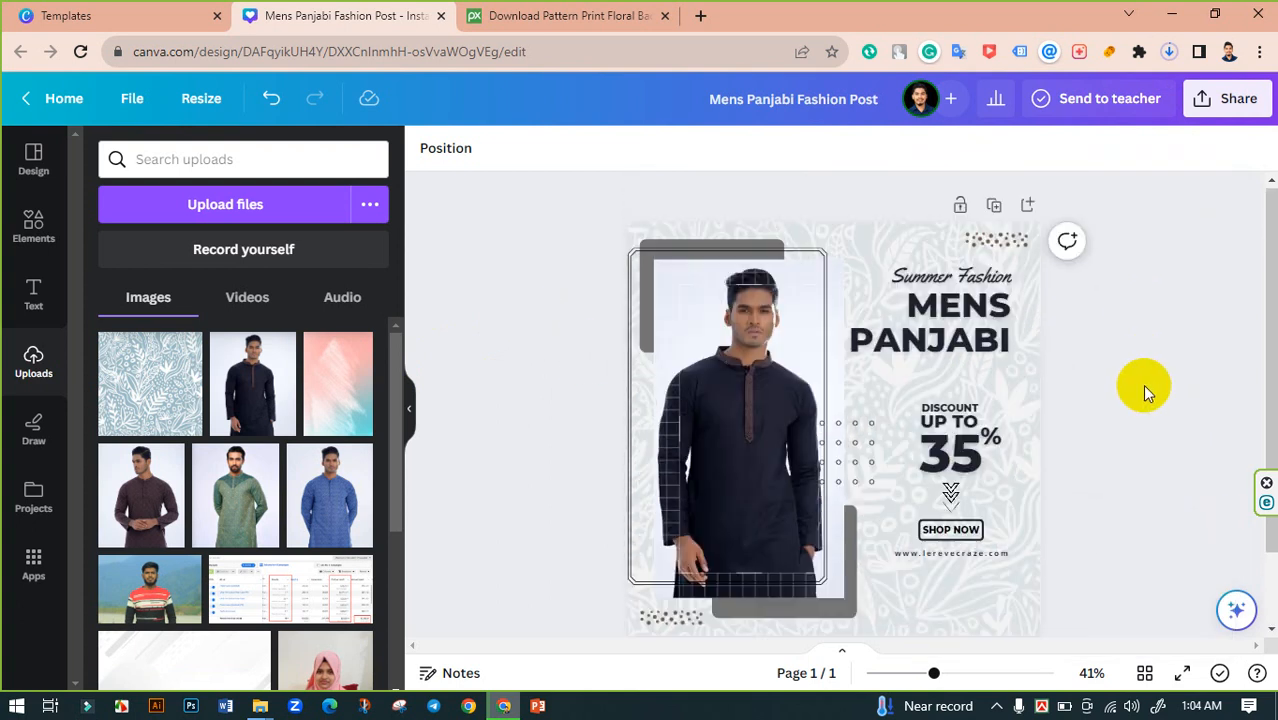
# Switch to File Explorer, close the duplicate Downloads window, and refresh the folder to check for the downloaded post.
pyautogui.click(261, 704)
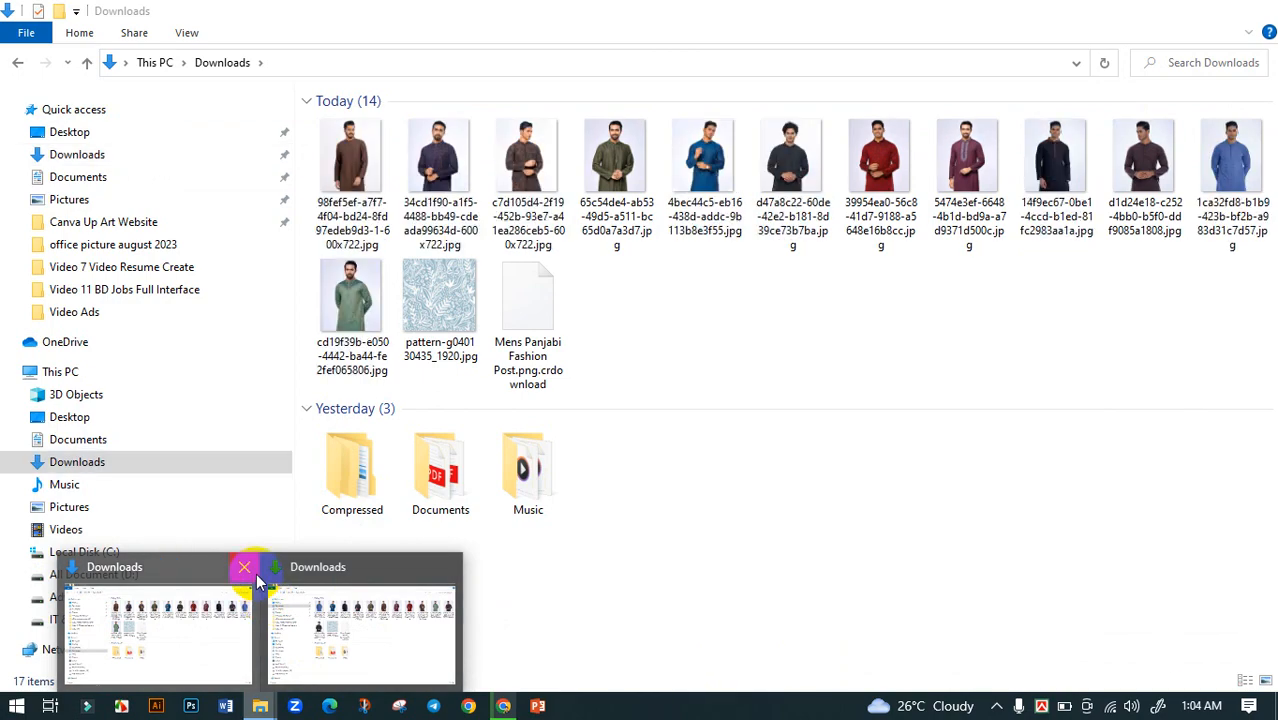
pyautogui.click(245, 568)
pyautogui.click(270, 620)
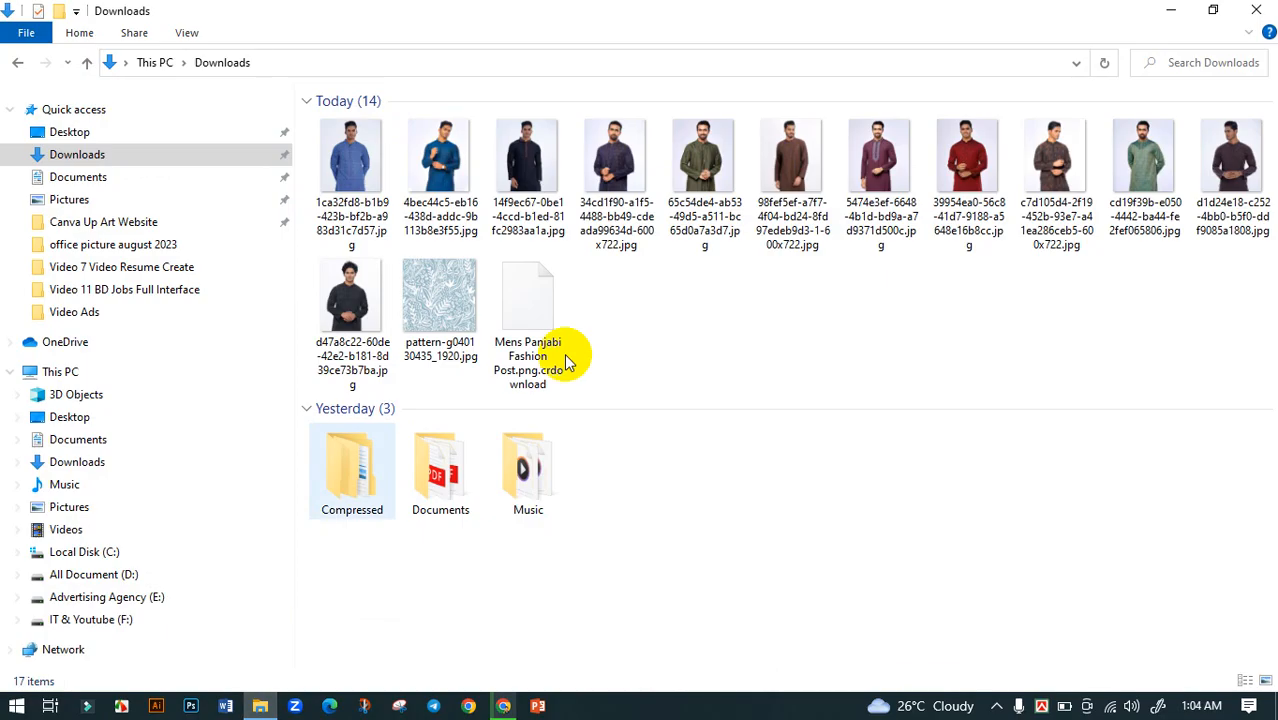
pyautogui.rightClick(668, 332)
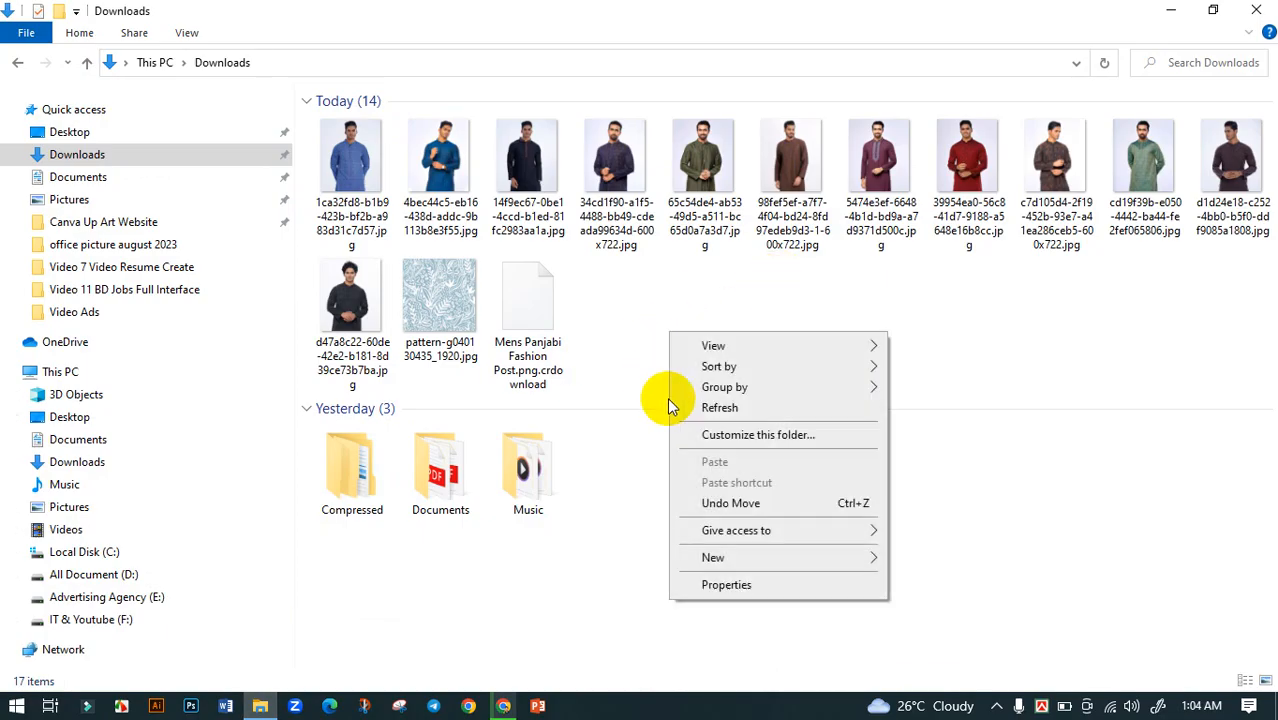
pyautogui.click(712, 406)
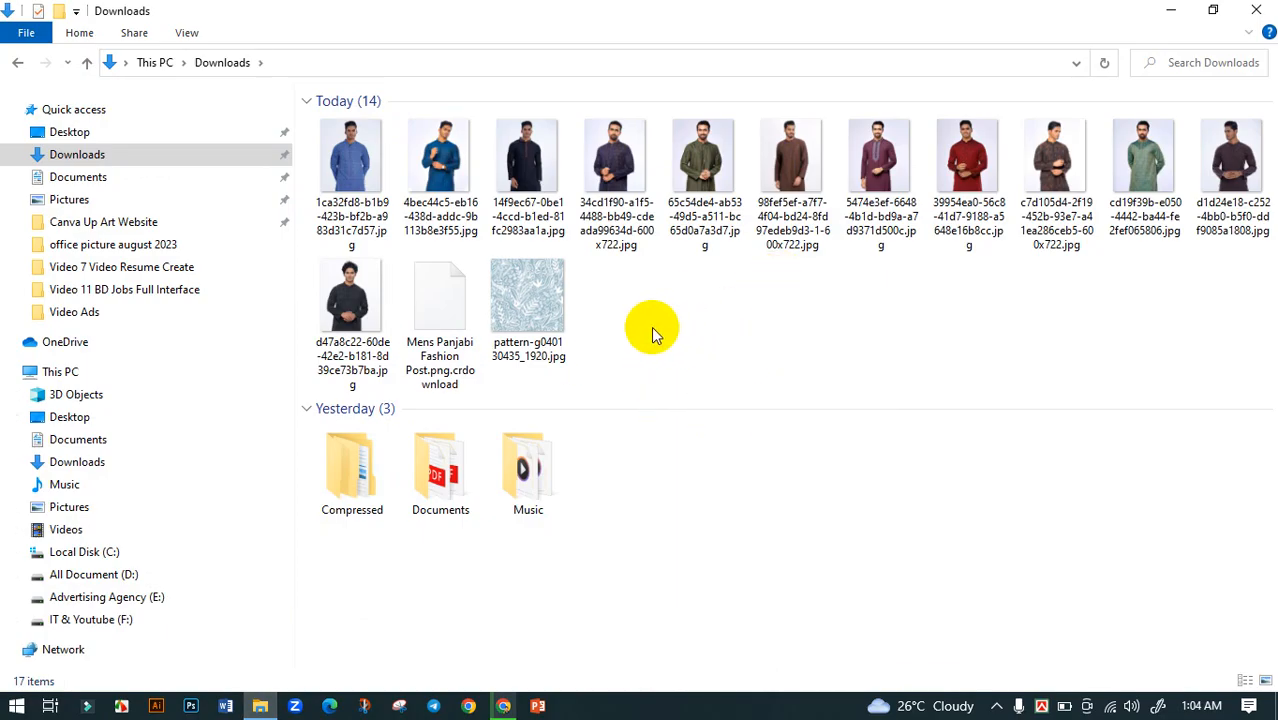
pyautogui.rightClick(651, 327)
pyautogui.click(688, 403)
pyautogui.click(449, 316)
pyautogui.click(676, 325)
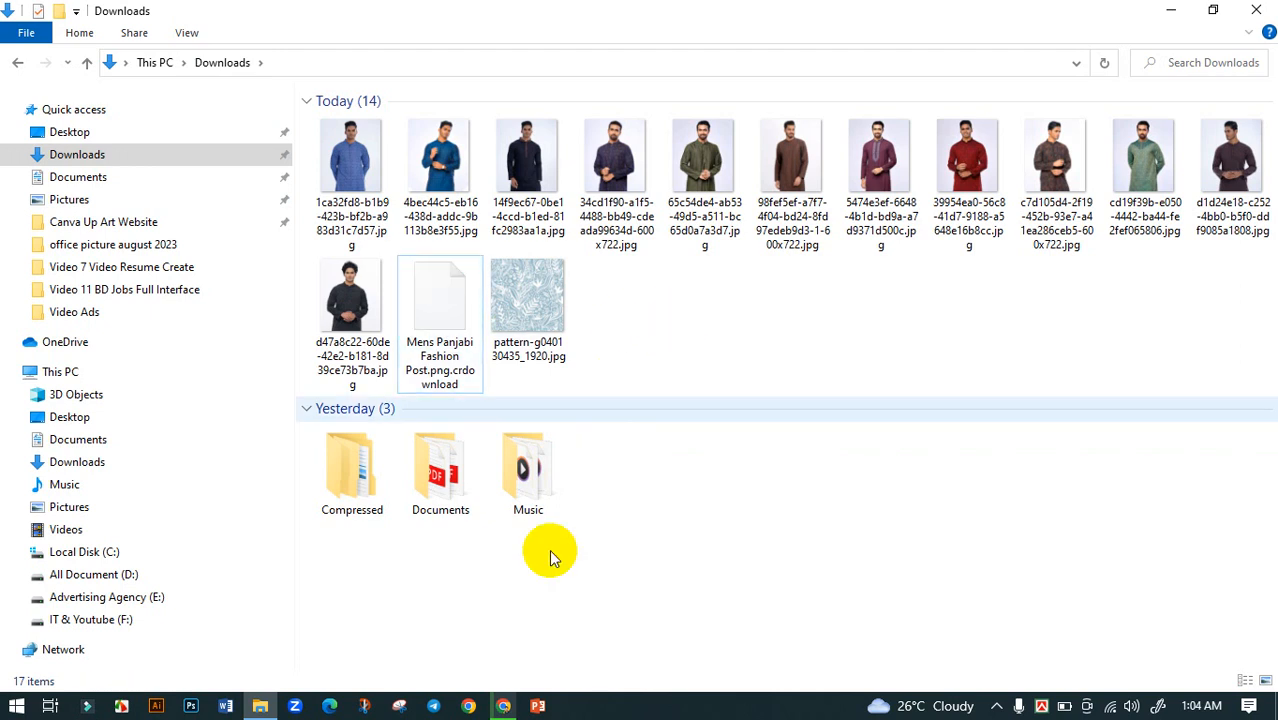
# Return to the Canva design in Chrome and check the progress of the post's download.
pyautogui.click(505, 706)
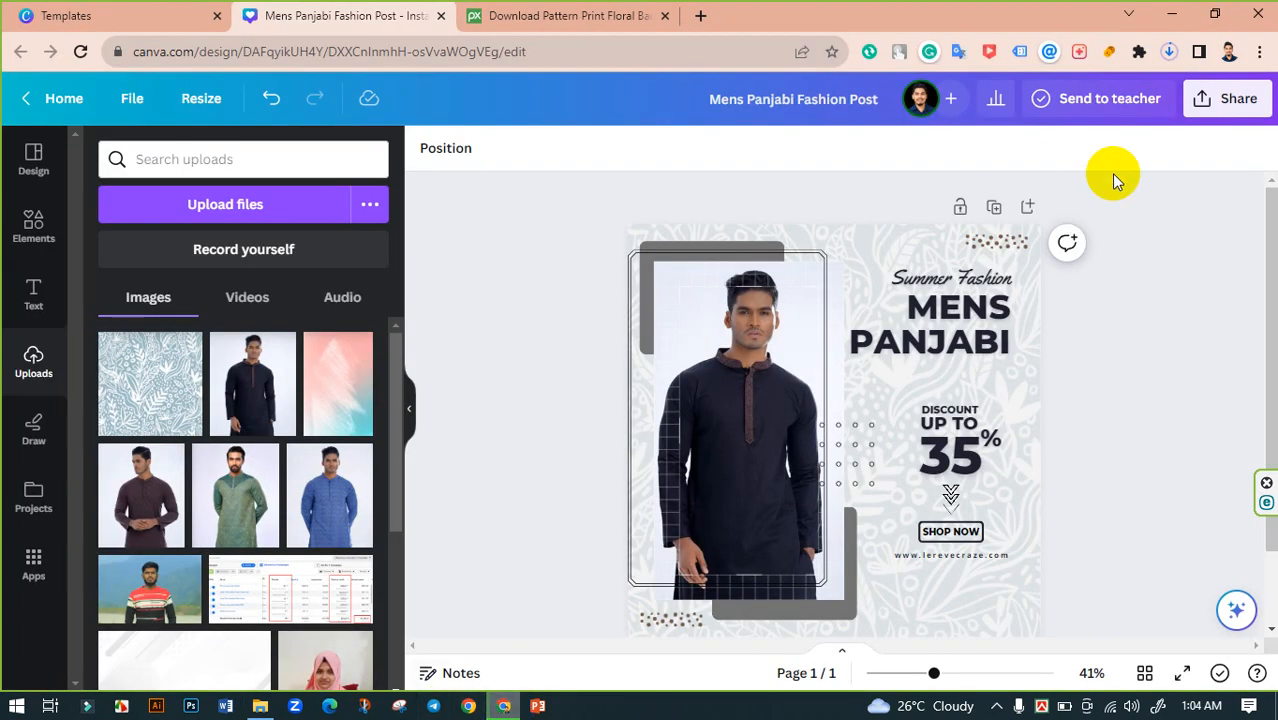
pyautogui.click(1168, 52)
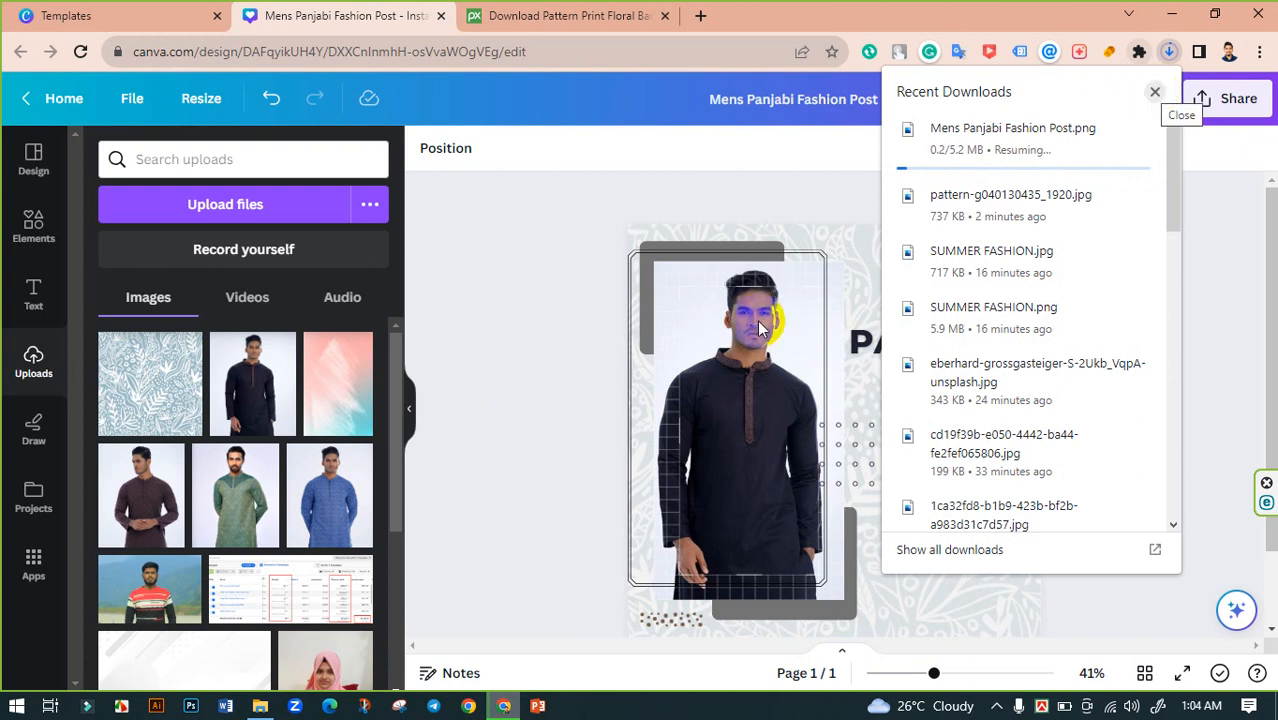
pyautogui.click(418, 545)
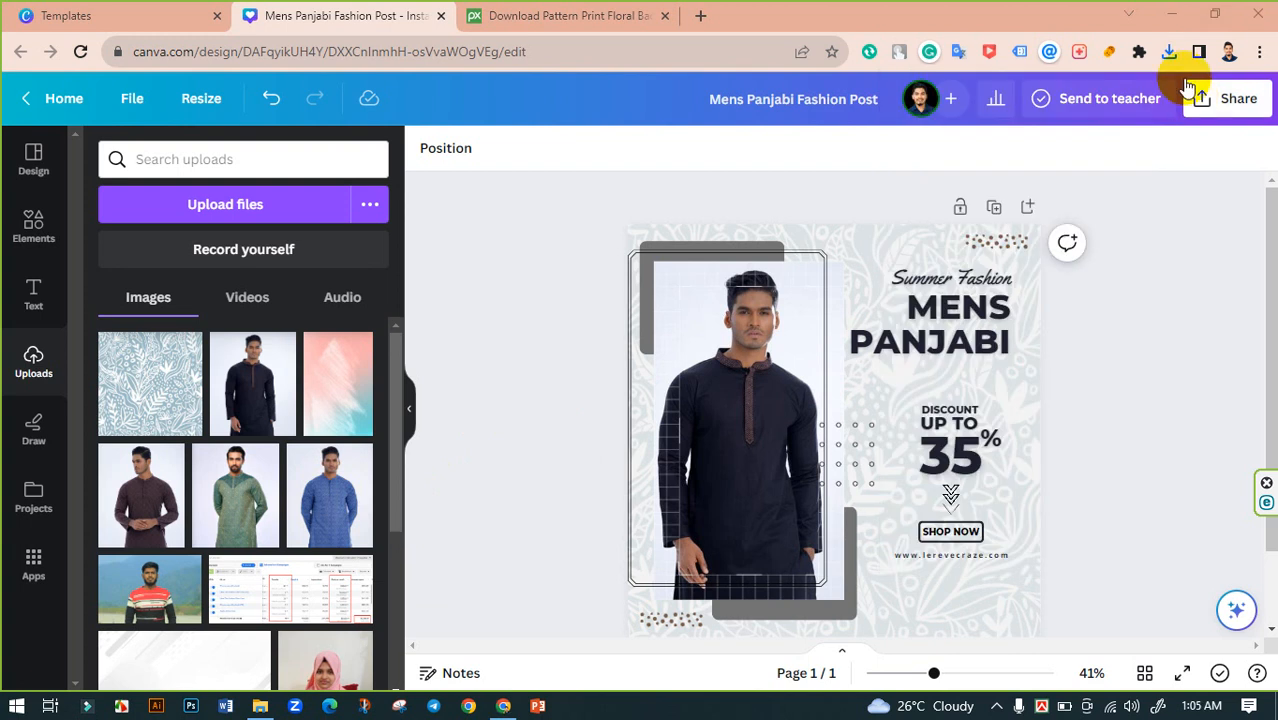
pyautogui.click(1169, 53)
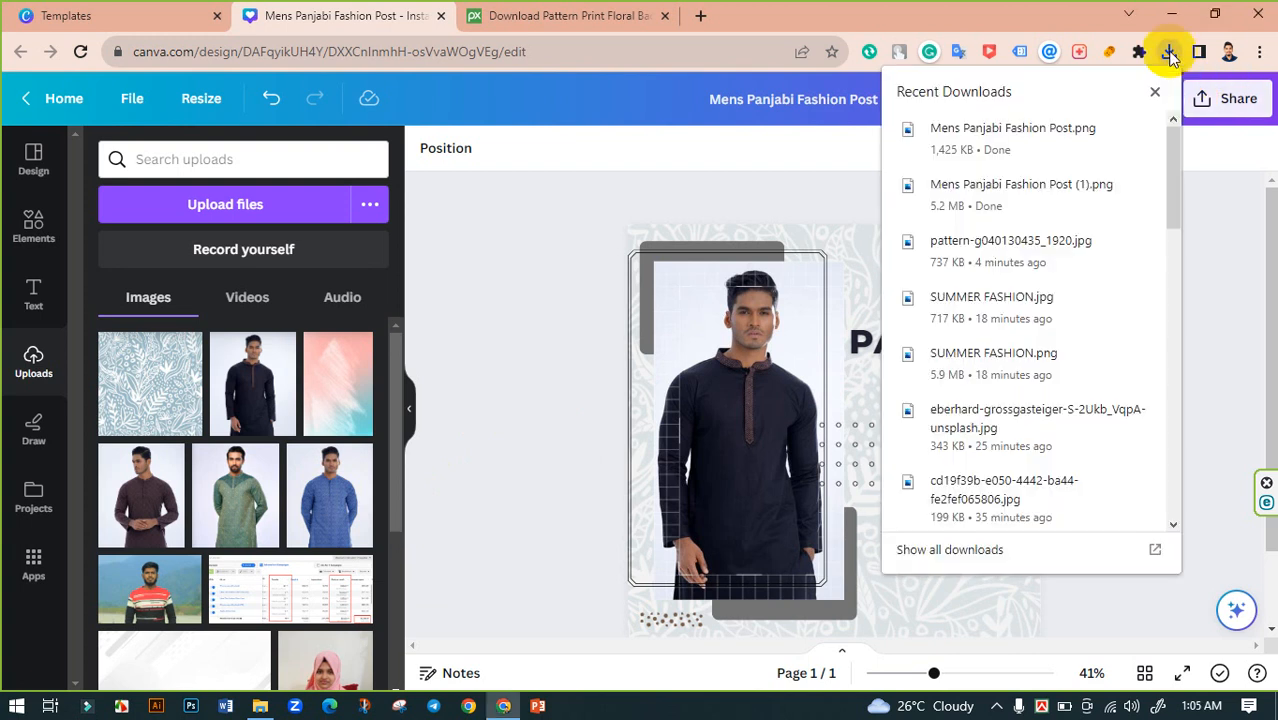
pyautogui.click(1169, 53)
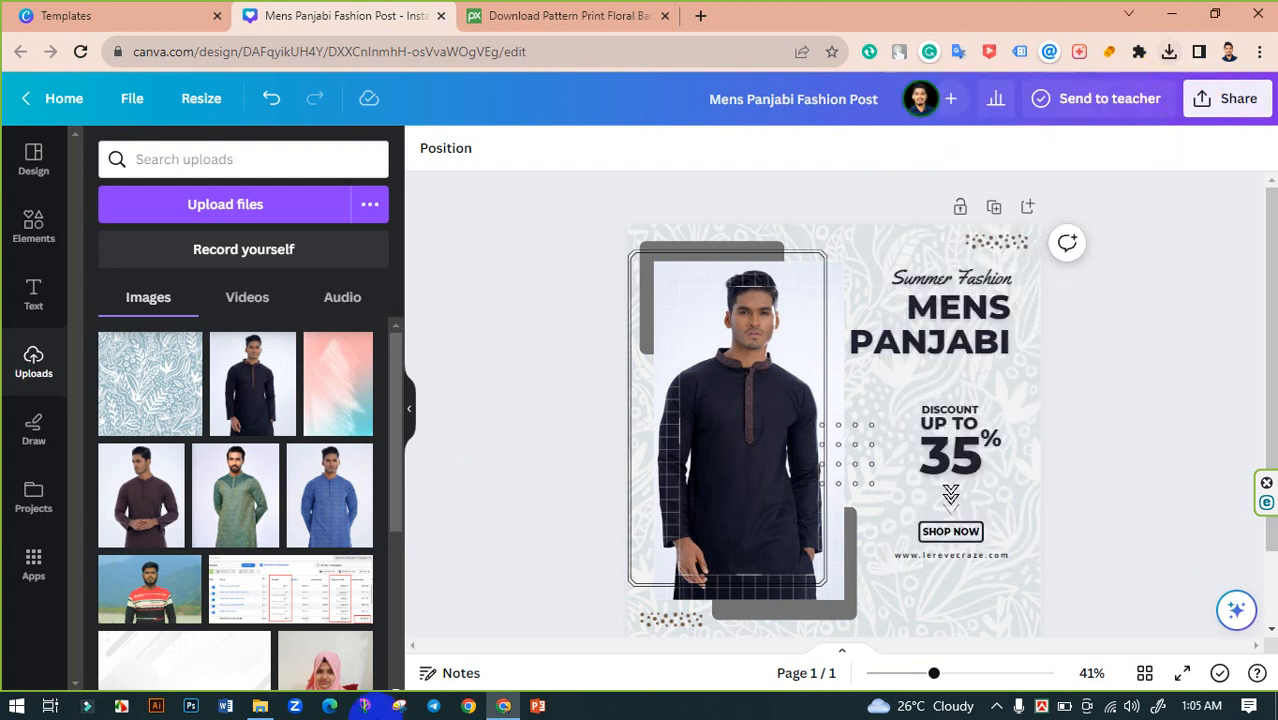
# Switch to File Explorer and open "Mens Panjabi Fashion Post (1).png" from the Downloads folder.
pyautogui.click(260, 707)
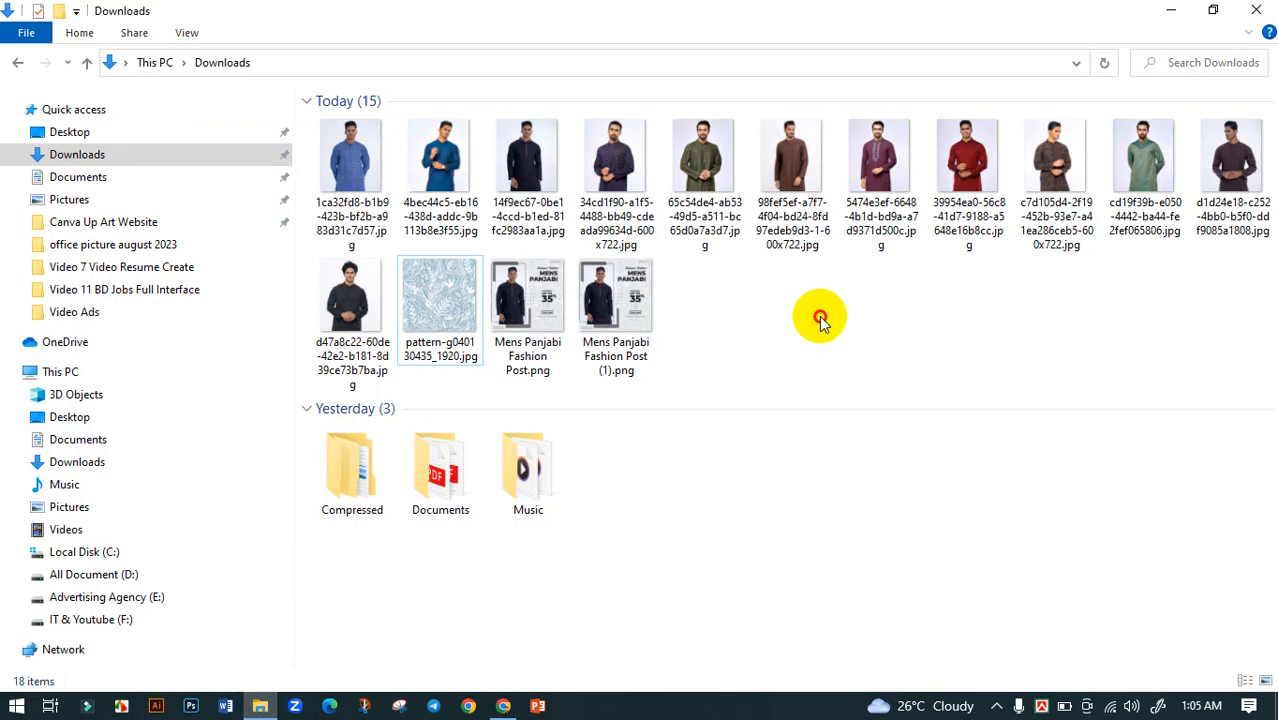
pyautogui.click(630, 318)
pyautogui.doubleClick(621, 319)
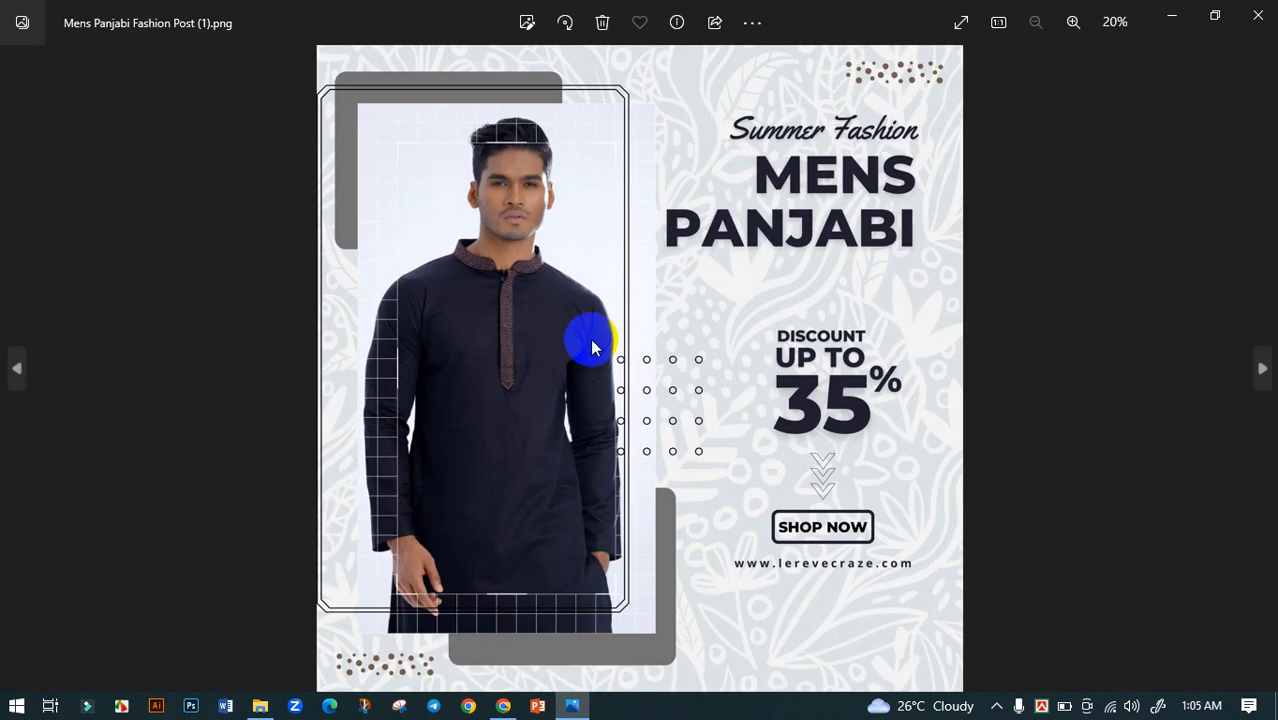
# Examine the exported post up close at 40% around the model and headings, and return to the full view.
pyautogui.scroll(2, 538, 267)
pyautogui.scroll(-3, 538, 267)
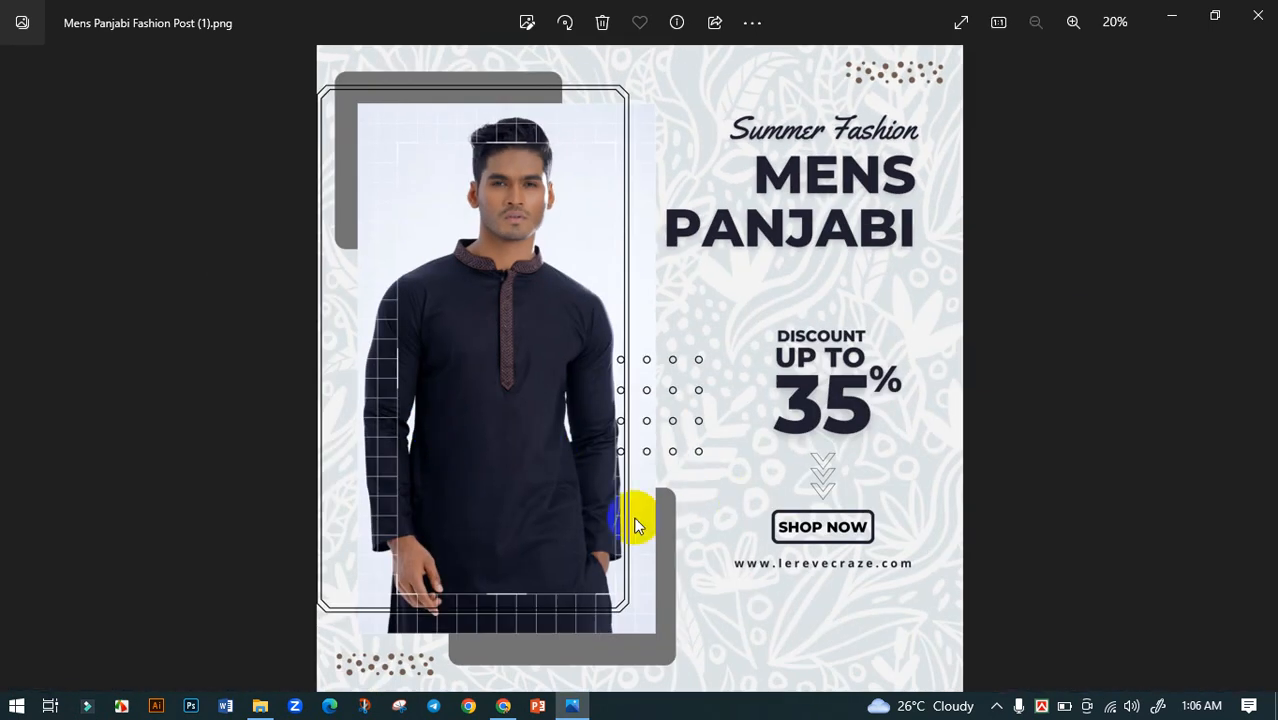
pyautogui.doubleClick(572, 414)
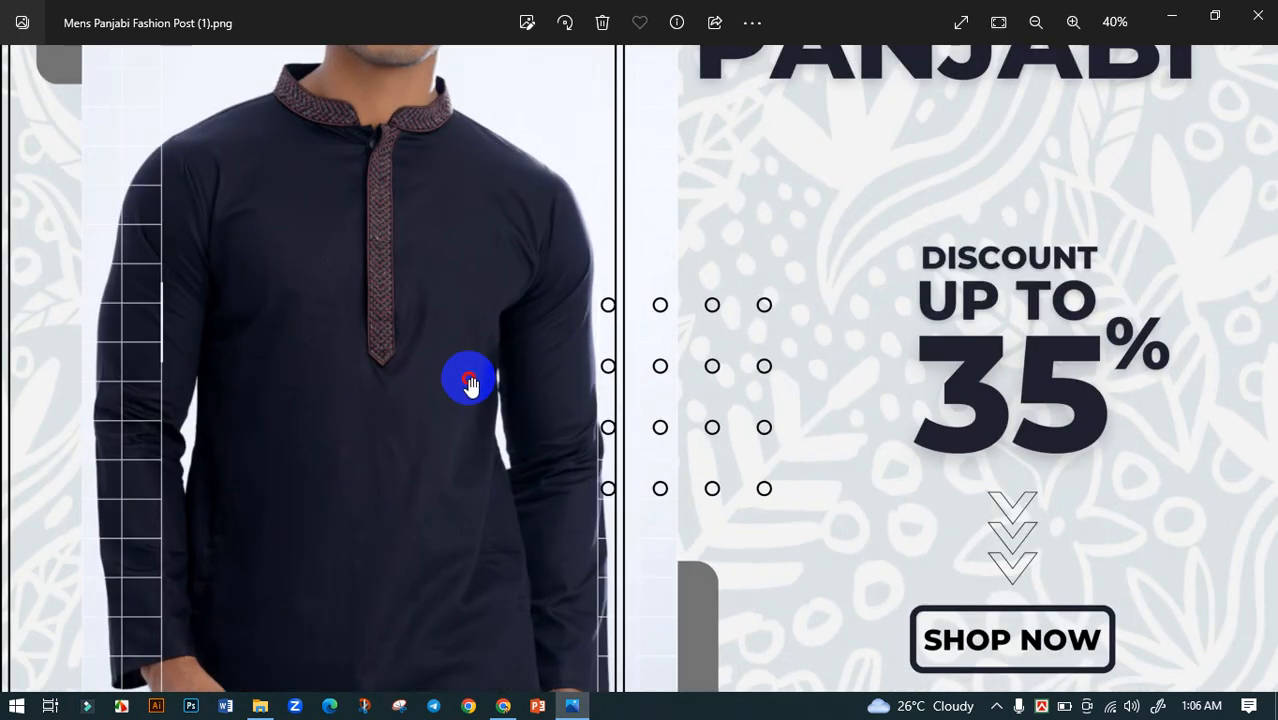
pyautogui.moveTo(619, 340); pyautogui.dragTo(648, 502)
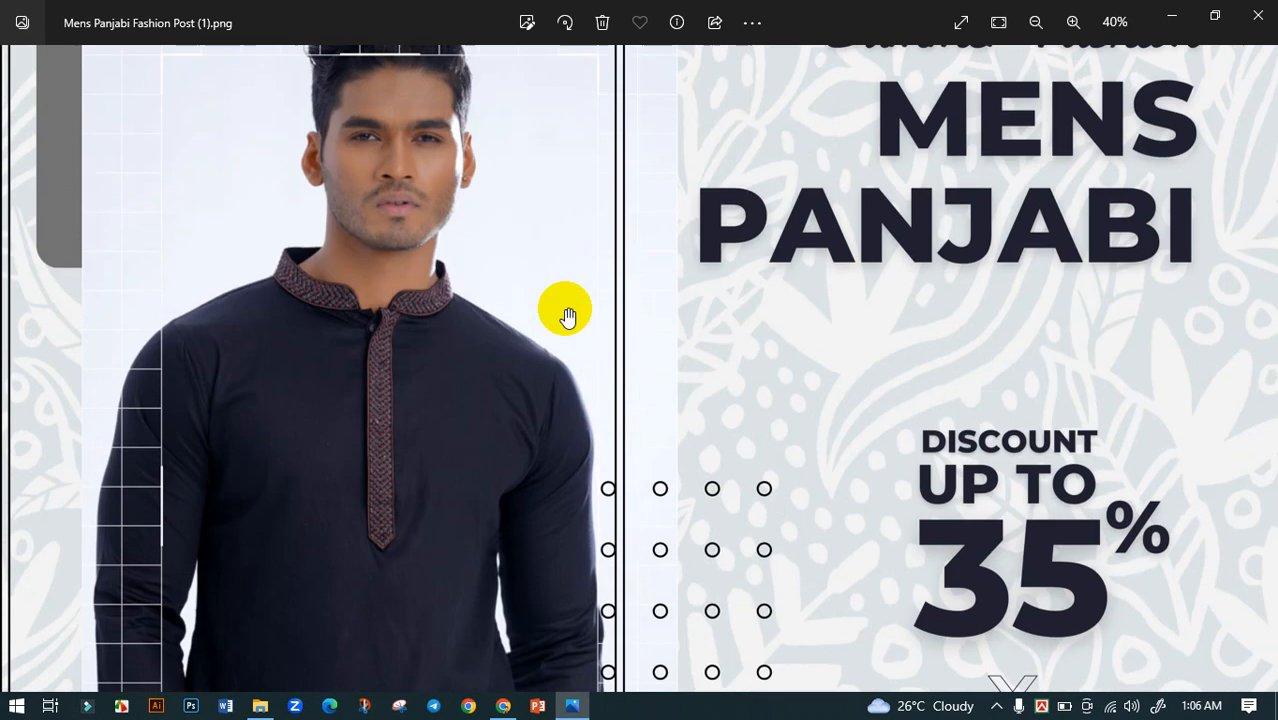
pyautogui.moveTo(566, 312); pyautogui.dragTo(600, 450)
pyautogui.doubleClick(640, 354)
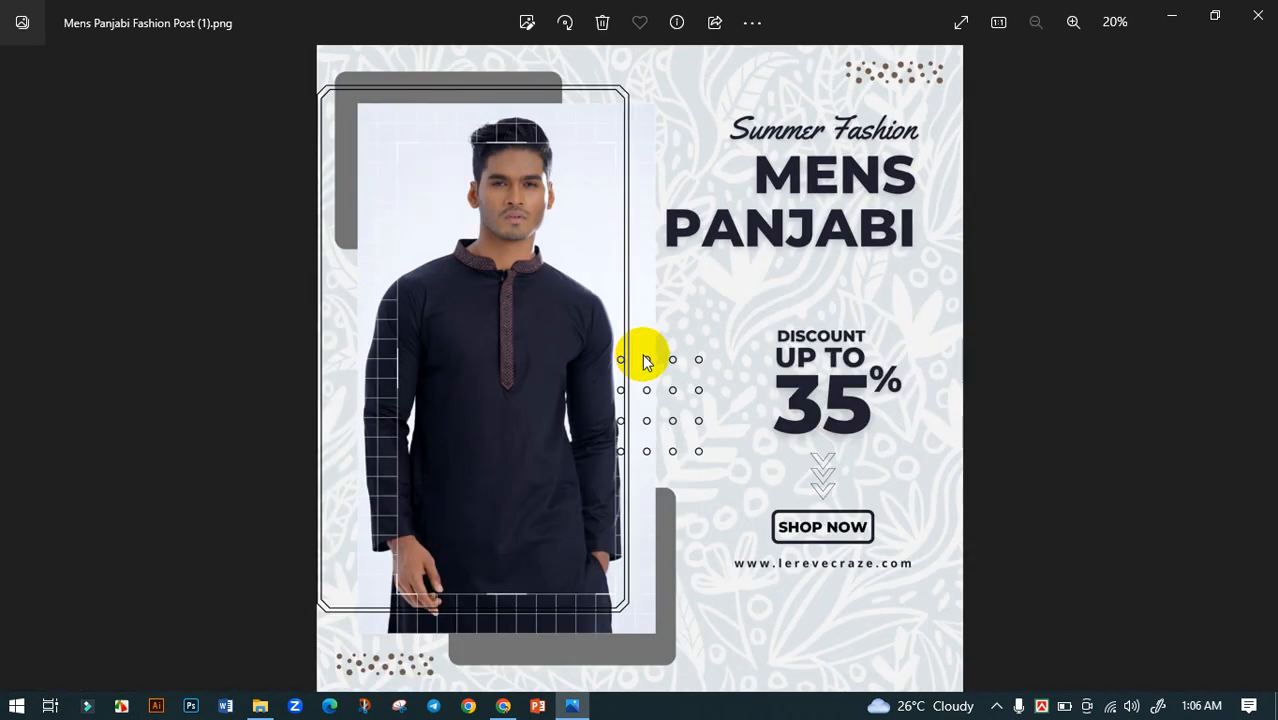